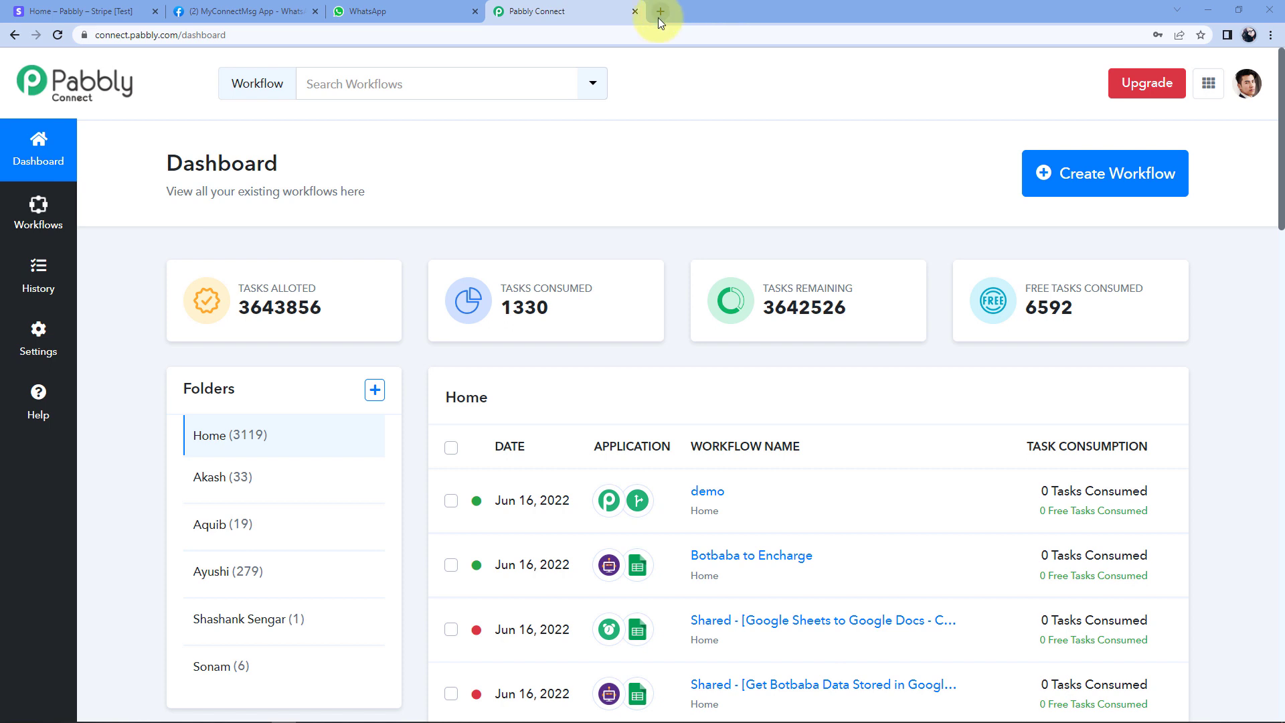
Load pabbly.com/connect in a new browser tab and get past the marketing site.
click(659, 13)
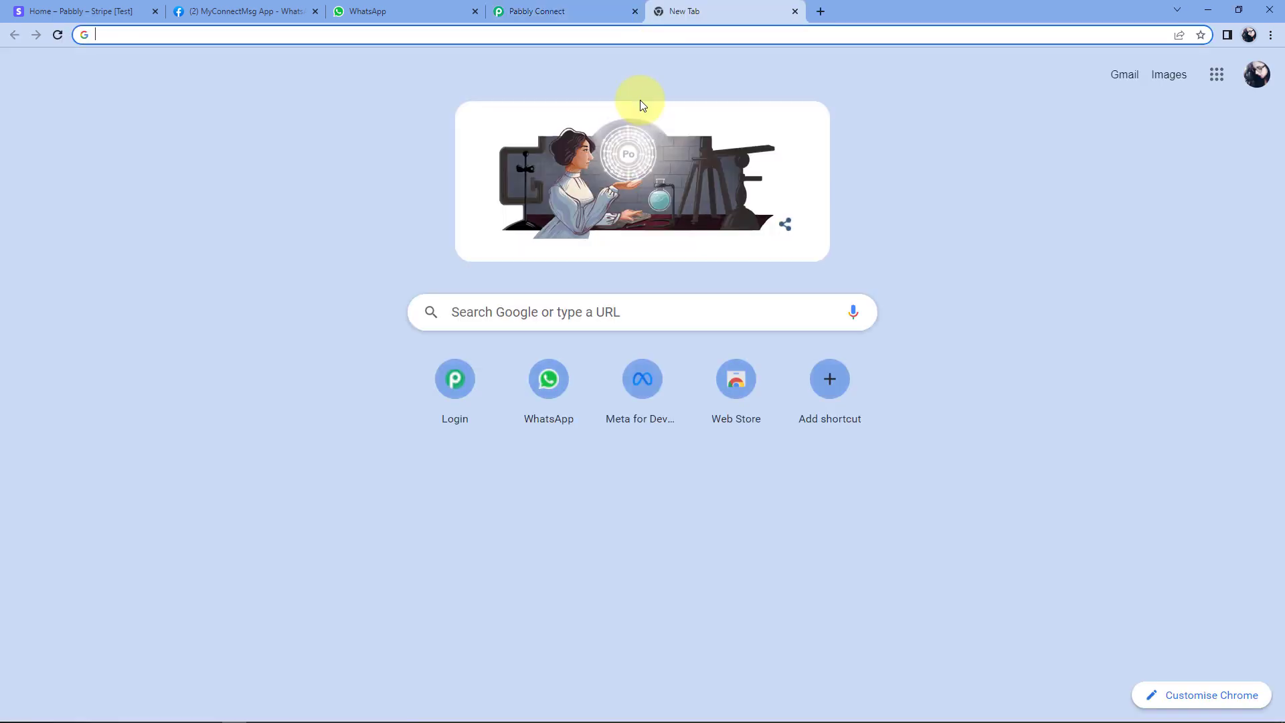
text(pabbly)
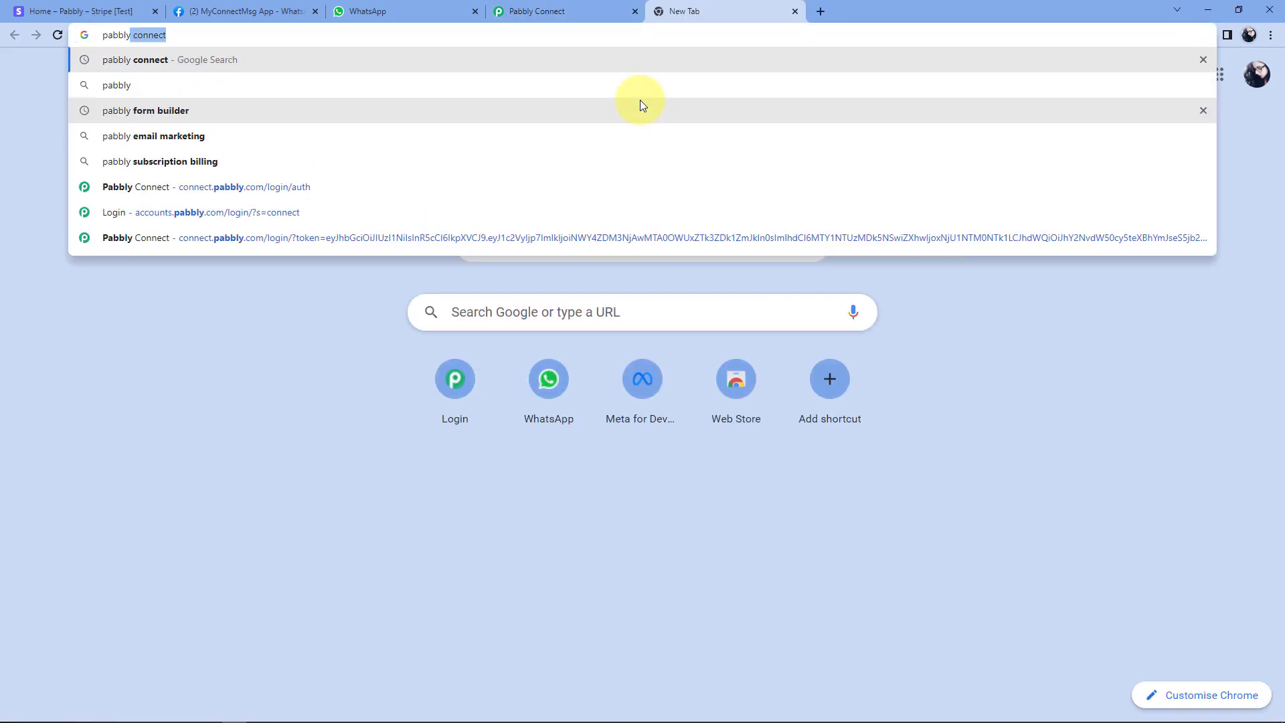
text(.com/con)
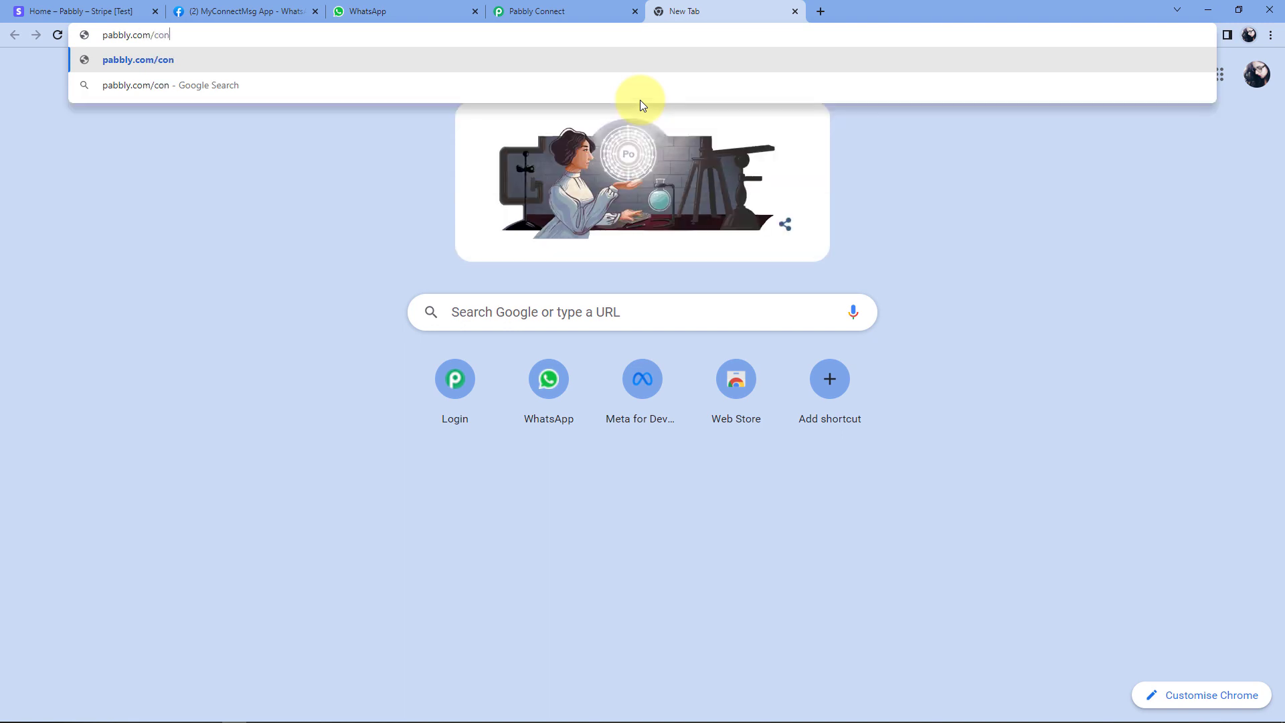
text(nect)
key(Return)
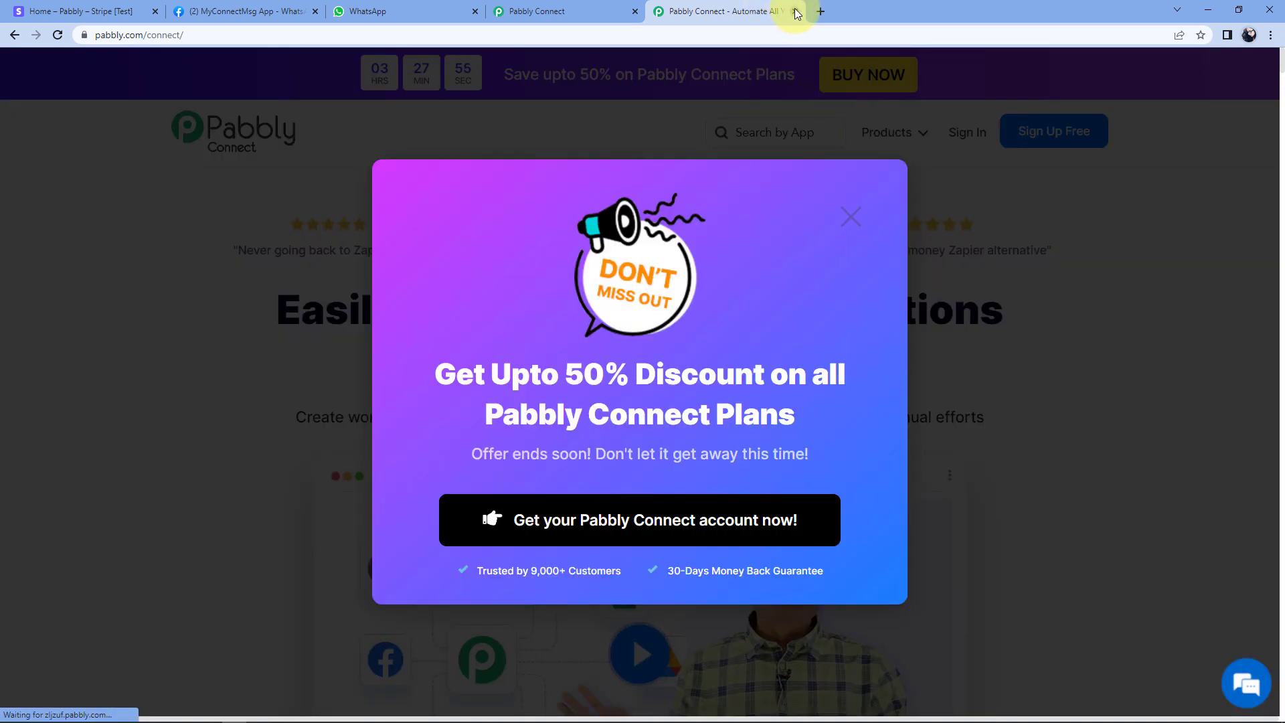
click(795, 11)
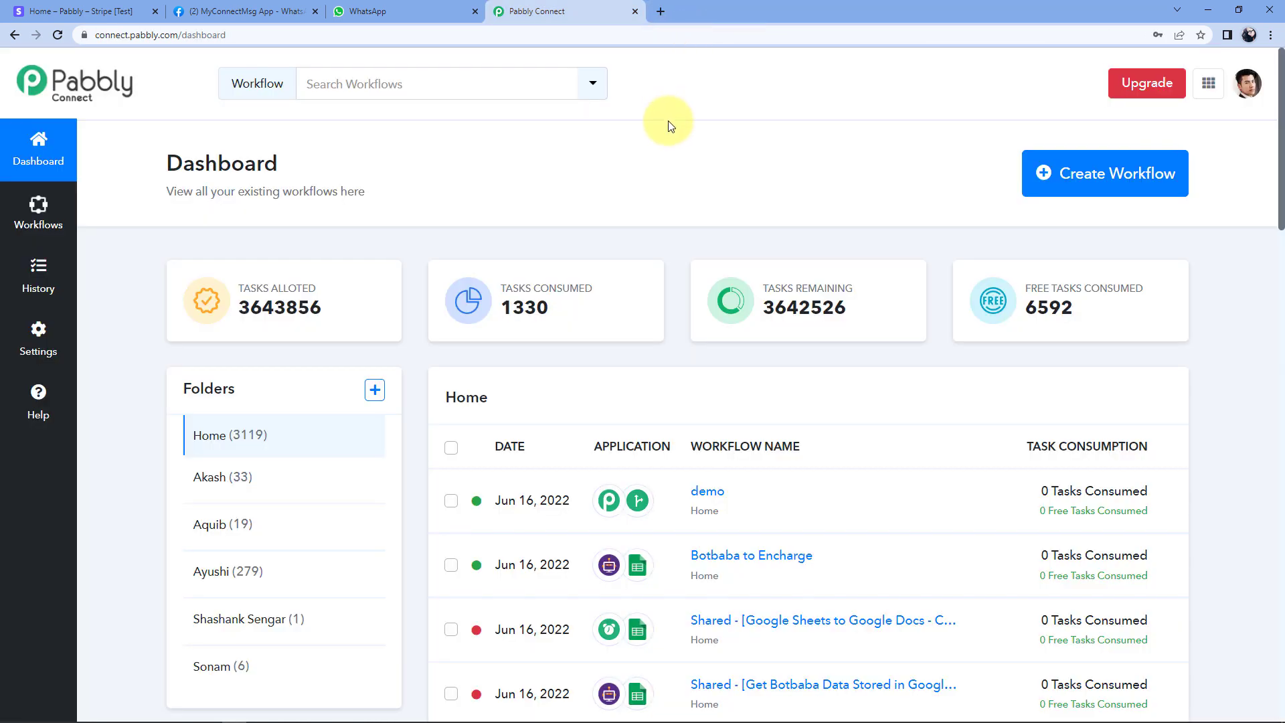
Create a new workflow named 'Strip to WhatsApp'.
click(1098, 167)
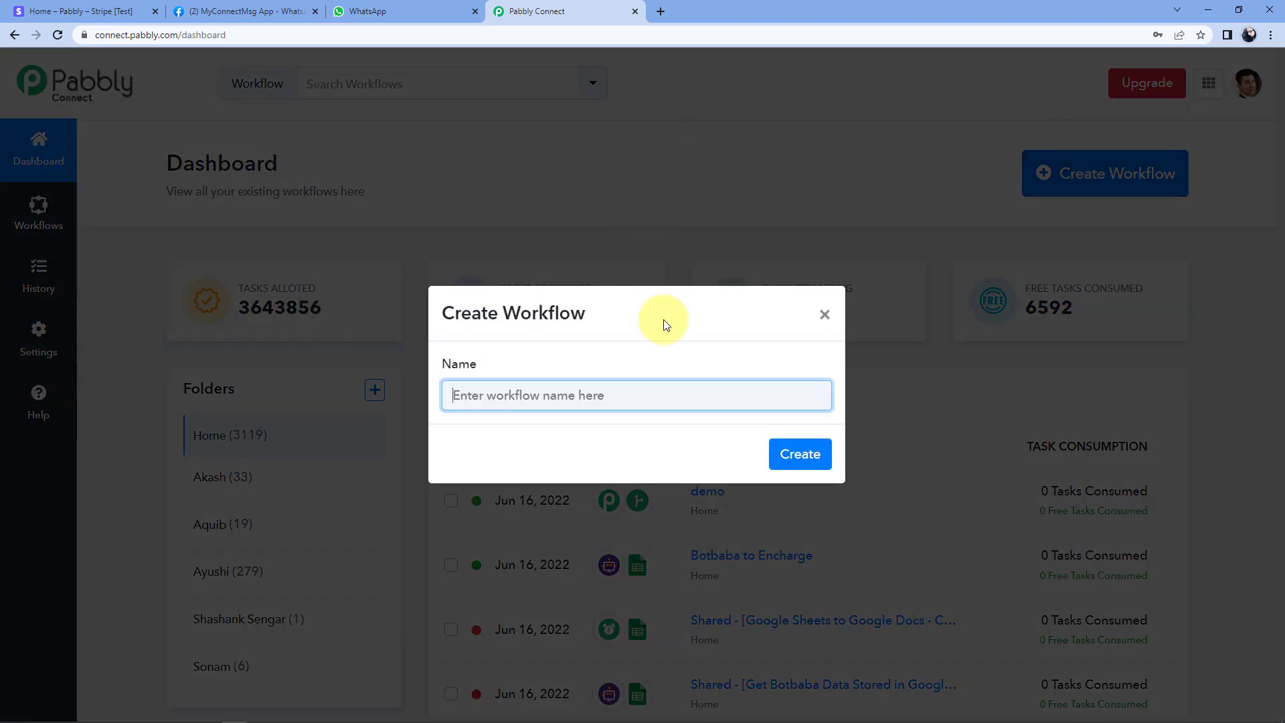
text(Strip to WhatsApp)
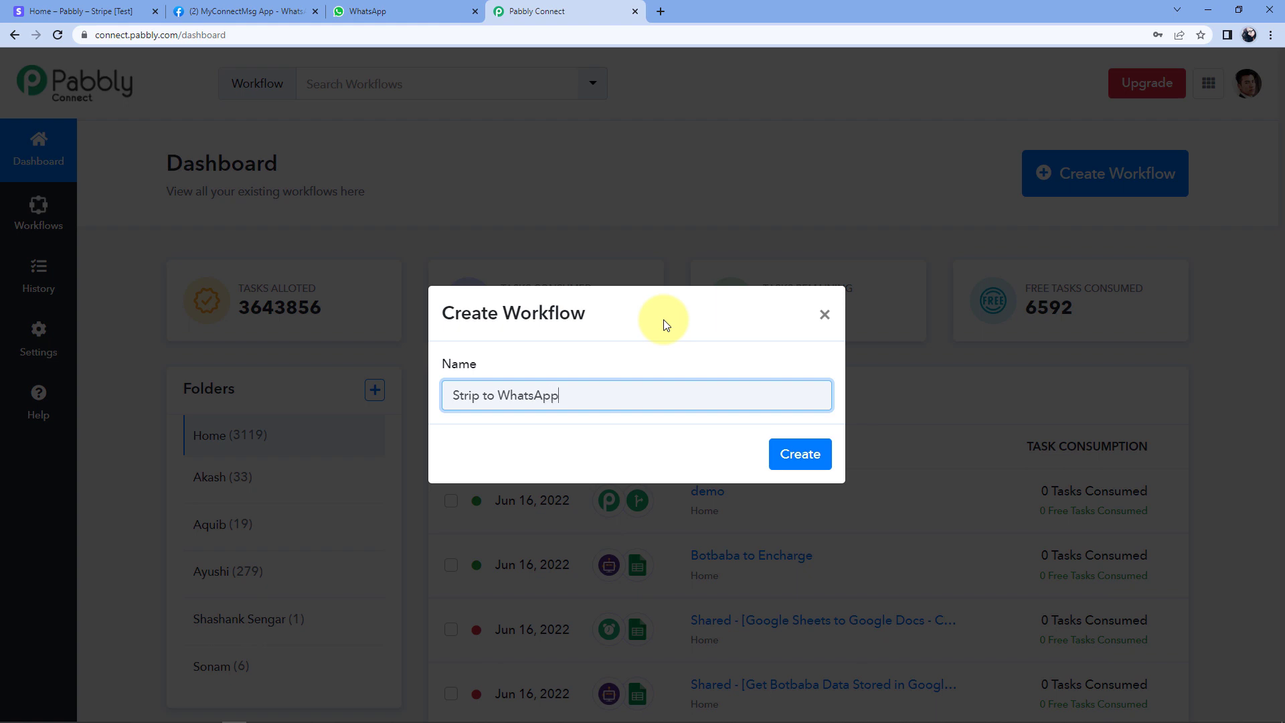
click(796, 450)
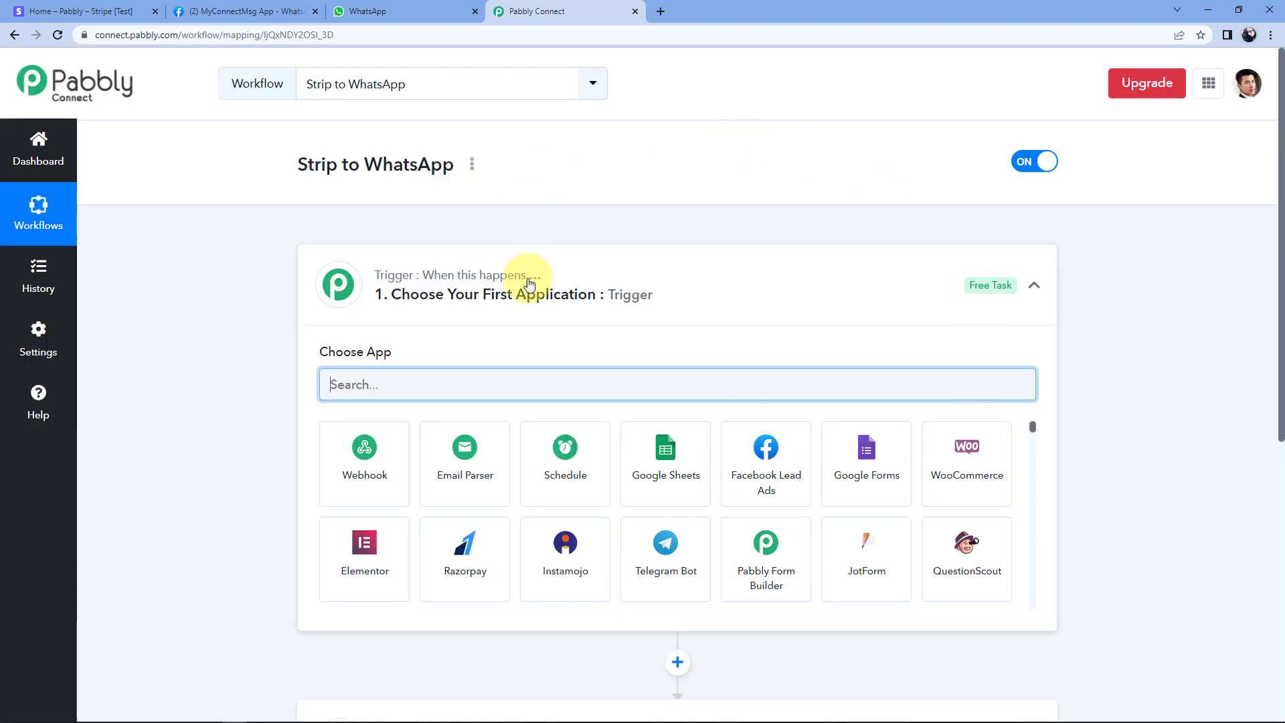
click(575, 277)
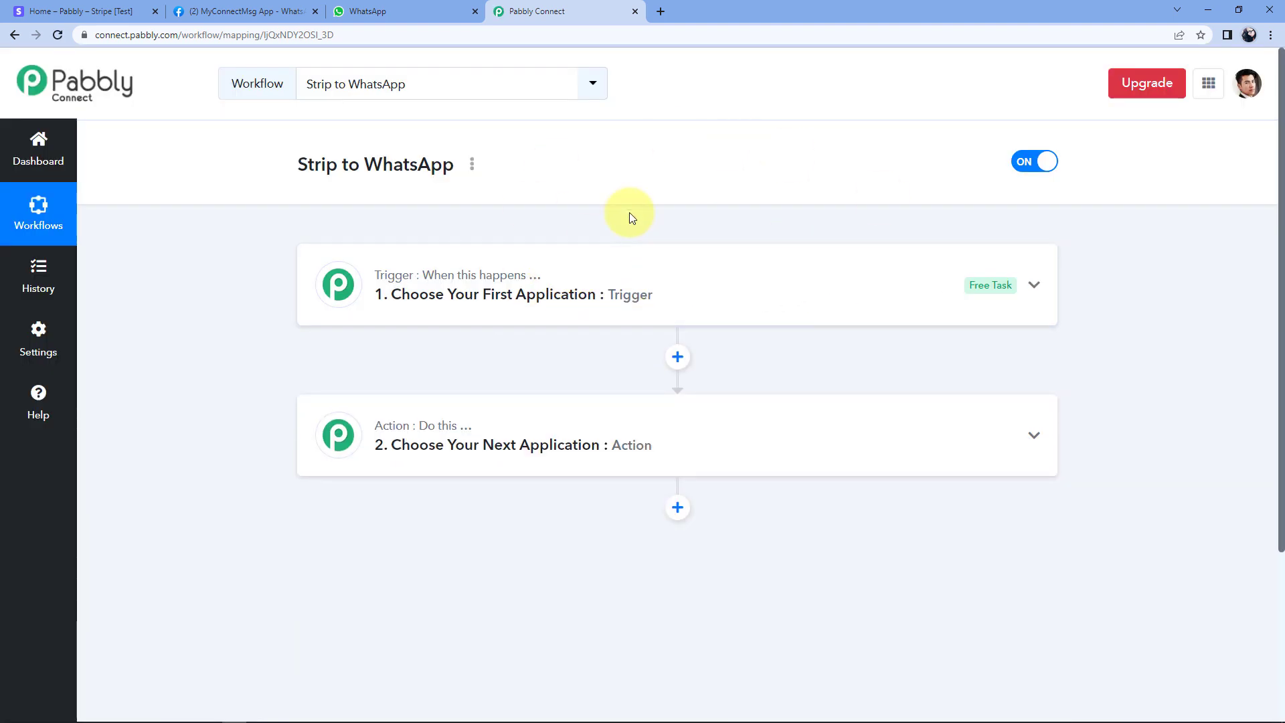
scroll(630, 211, down, 1)
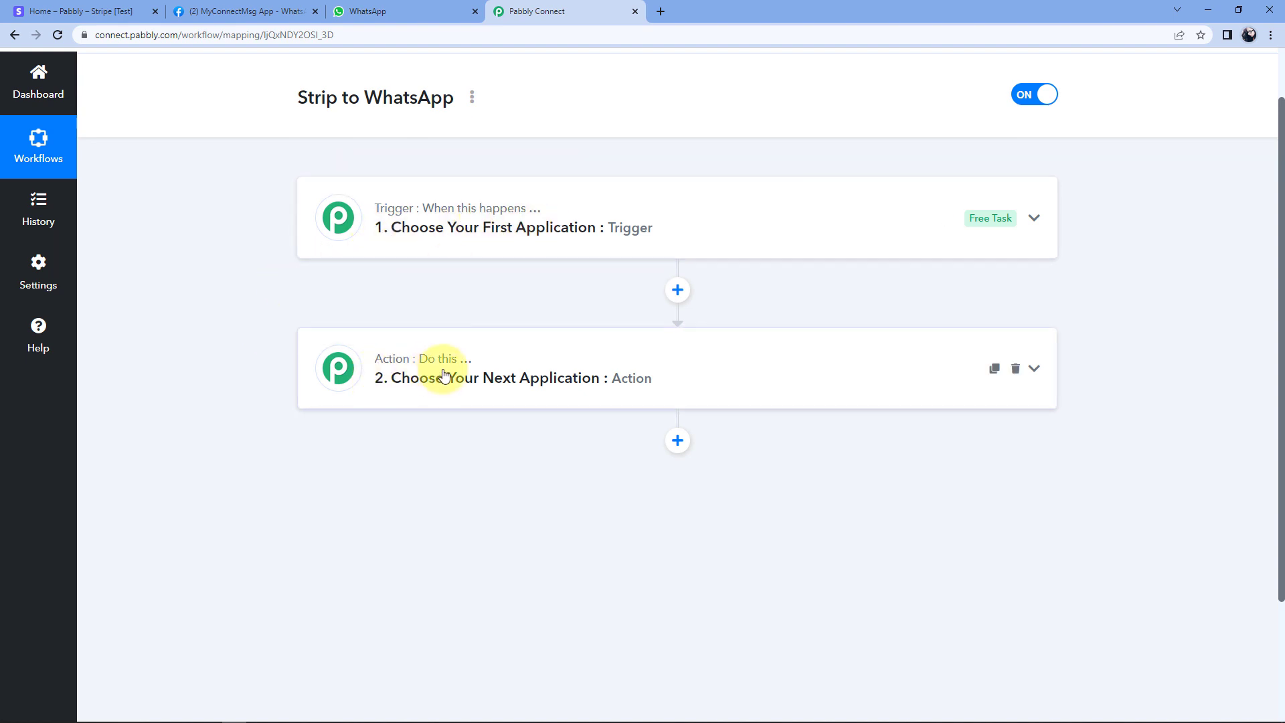
click(625, 241)
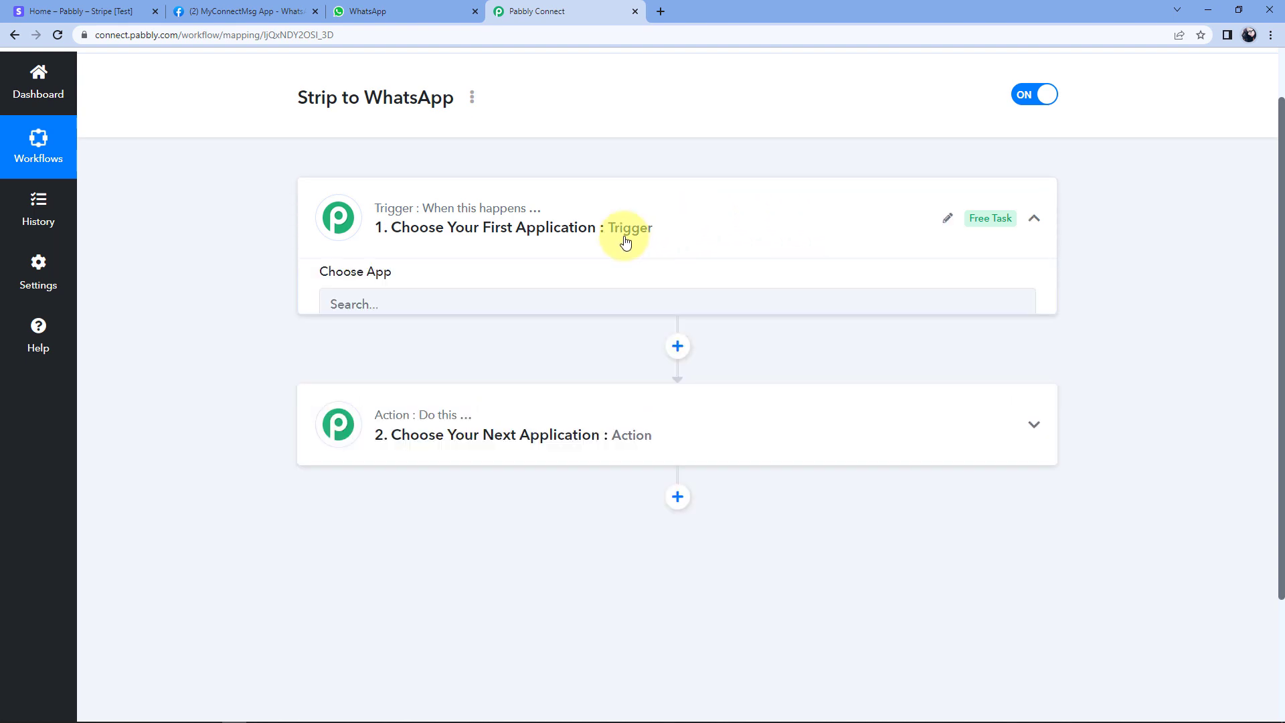
scroll(208, 296, down, 1)
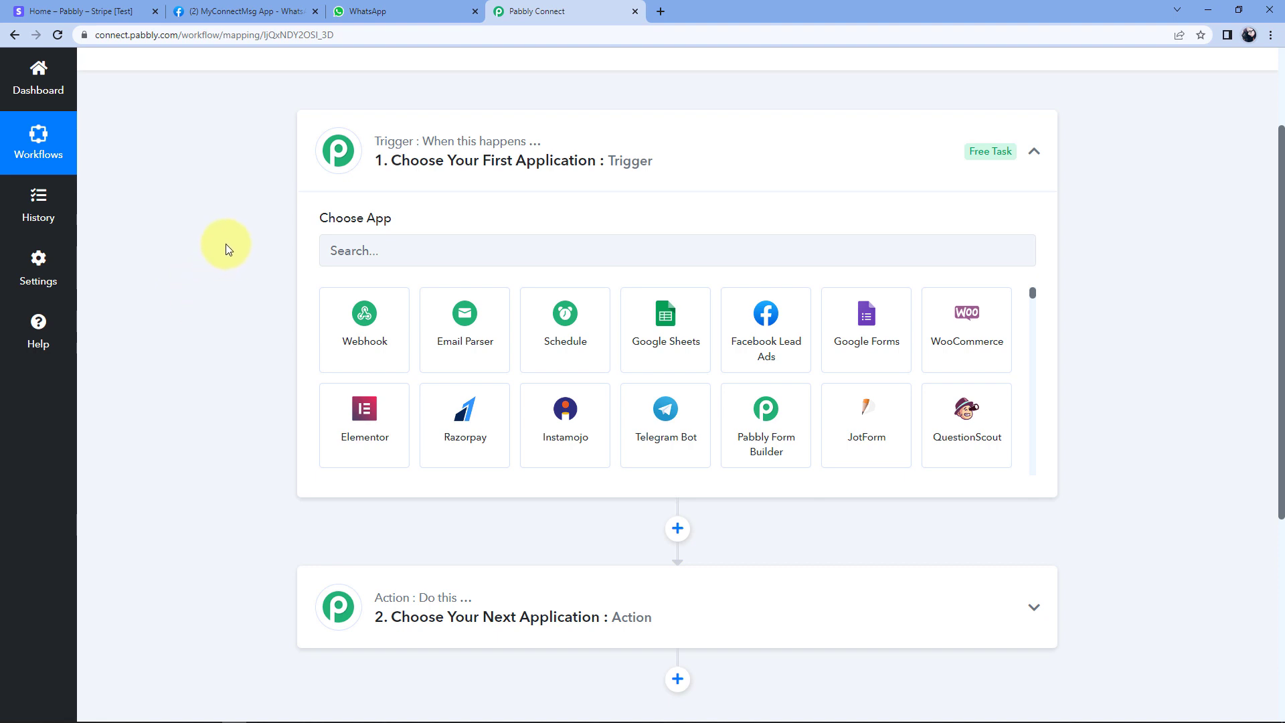
Choose Stripe as the trigger app with New Charge as its trigger event.
click(405, 252)
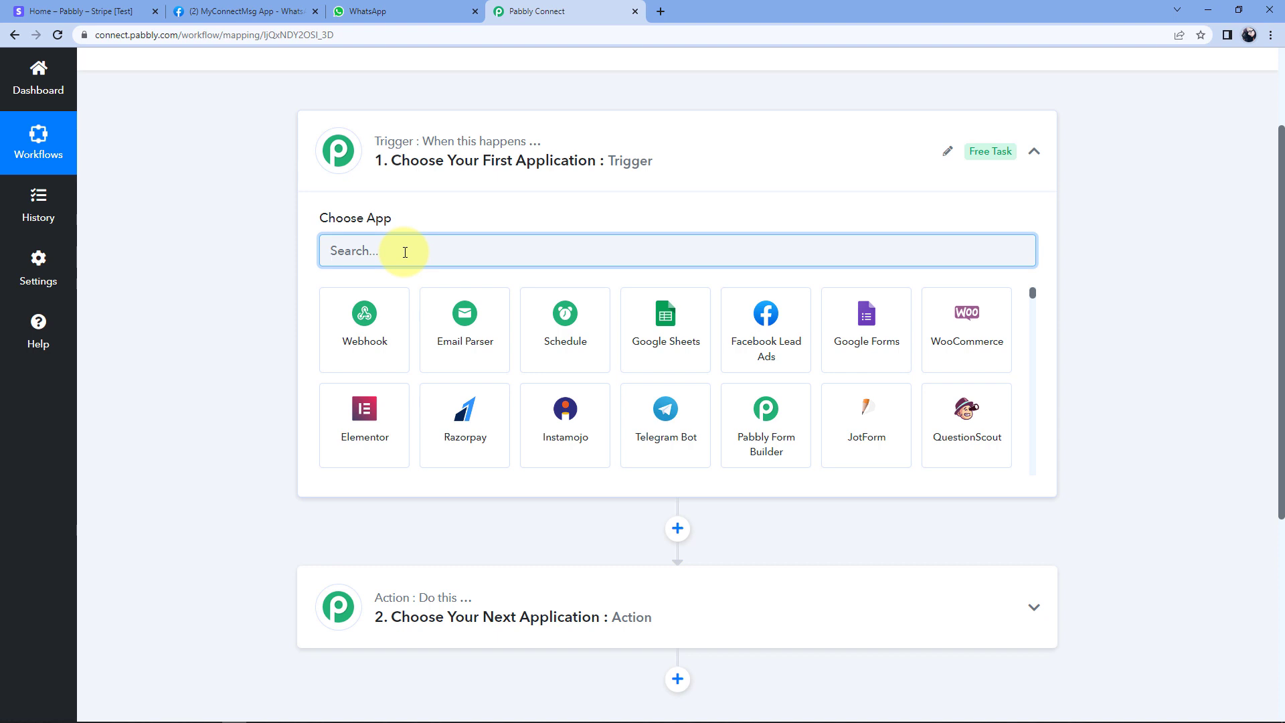
text(Stri)
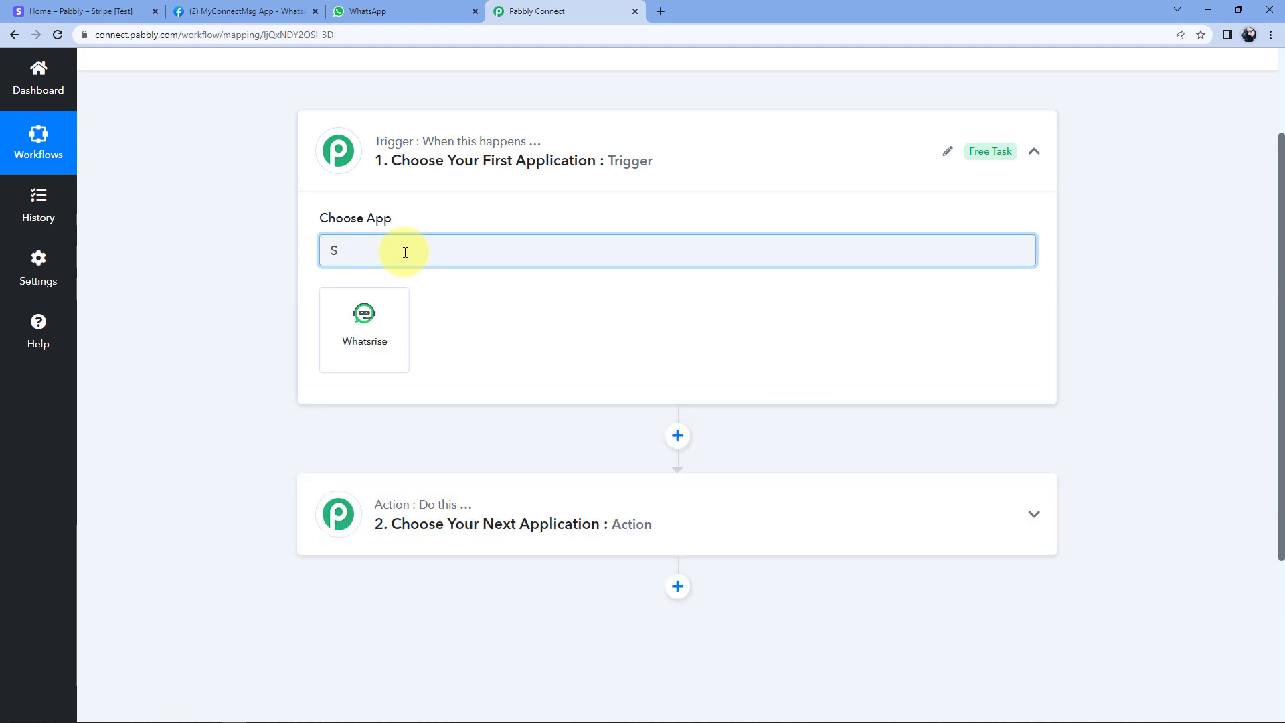
text(pe)
click(365, 320)
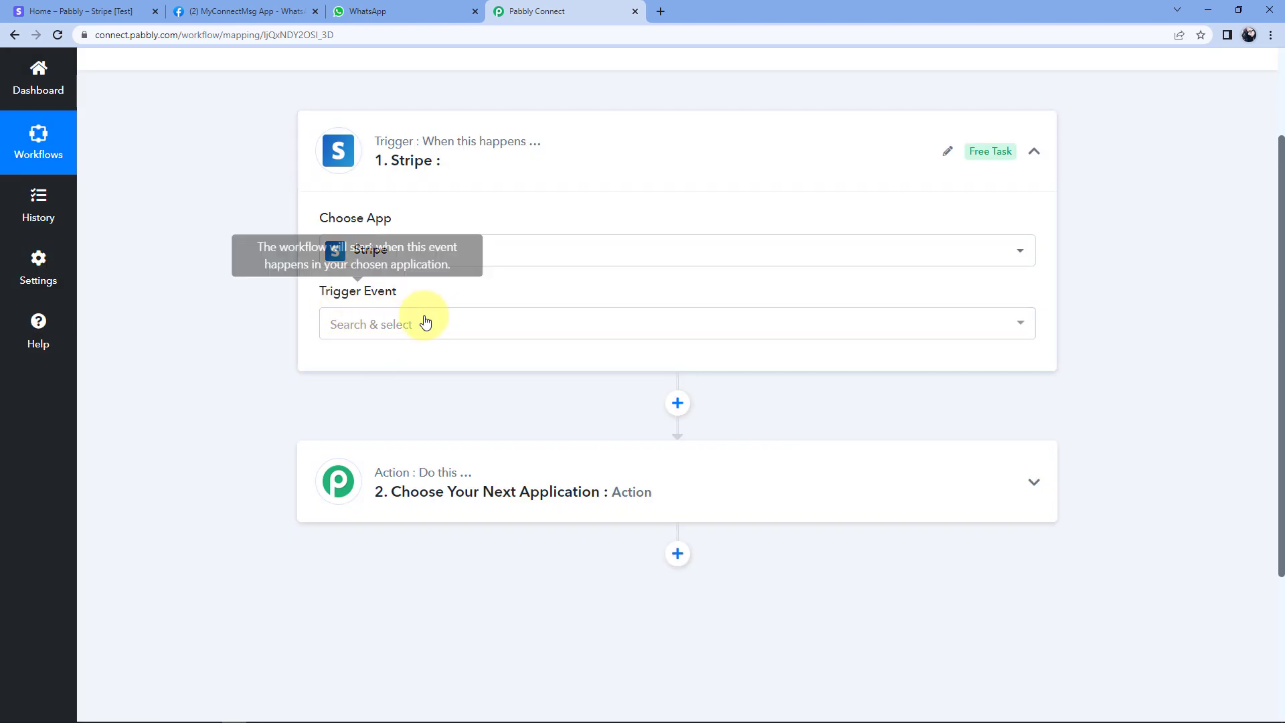
click(426, 325)
scroll(249, 315, down, 2)
scroll(439, 304, down, 2)
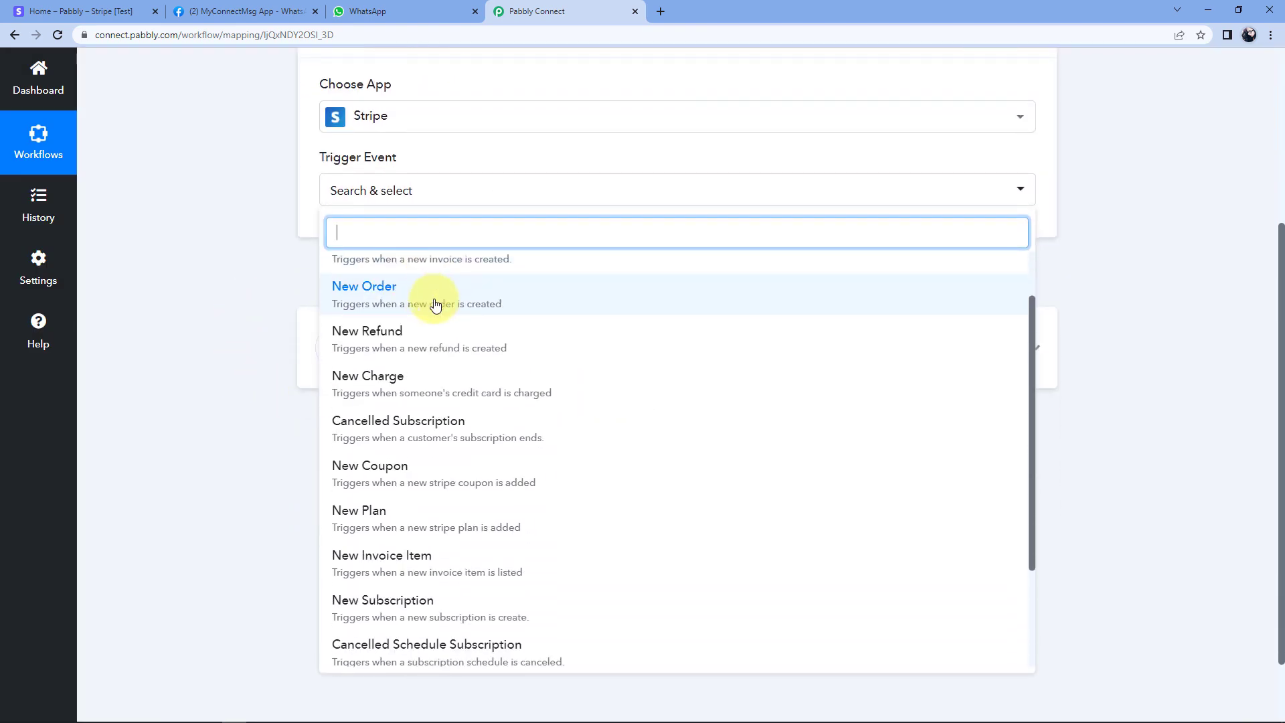
scroll(448, 308, down, 5)
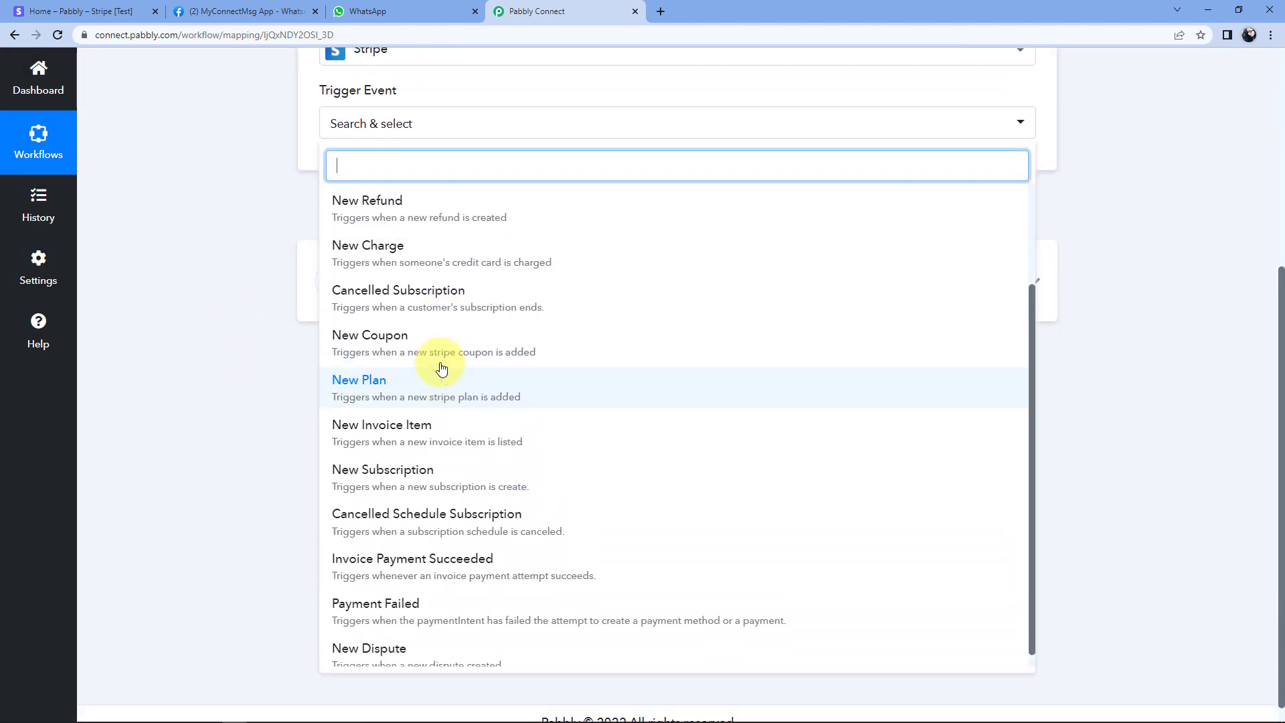
scroll(428, 385, up, 2)
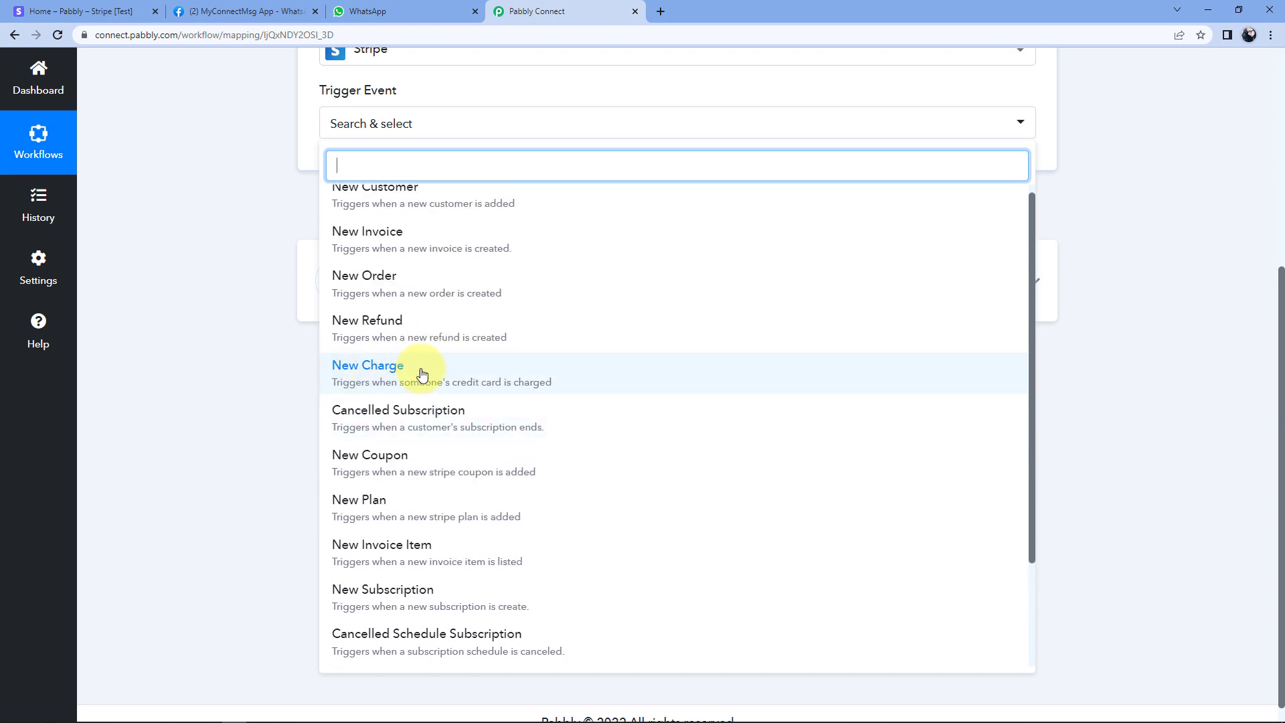
click(427, 378)
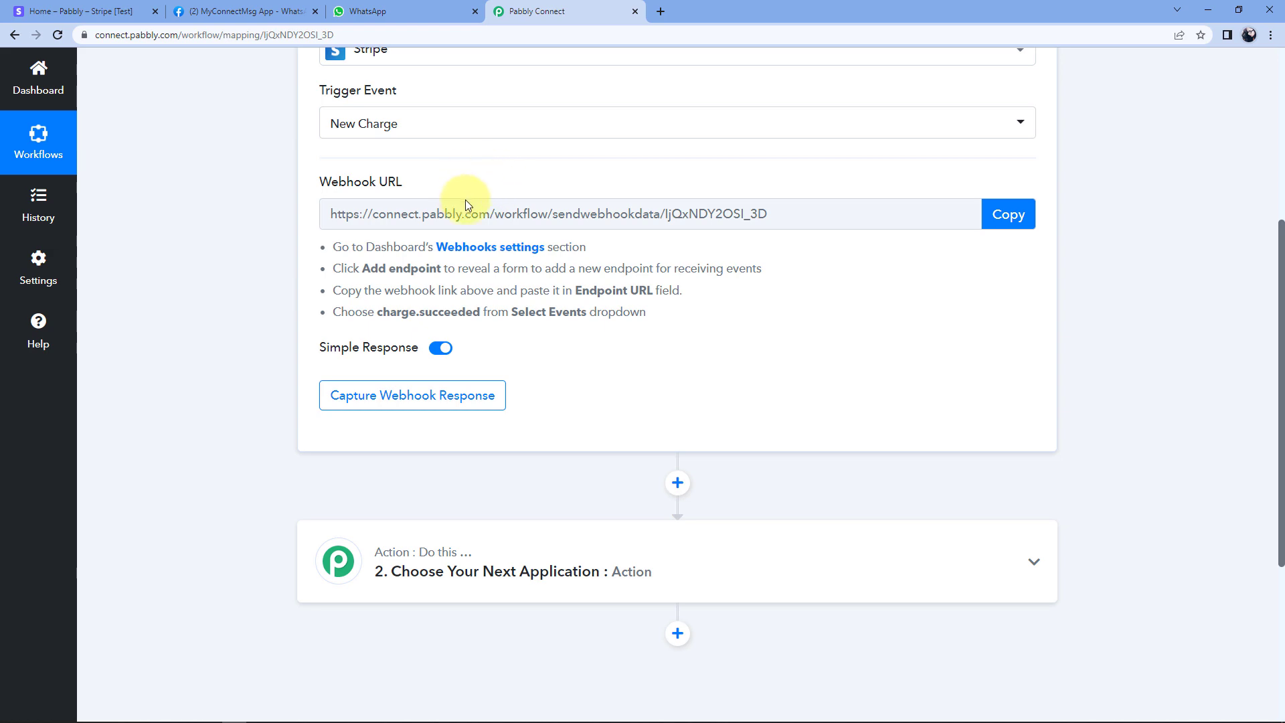
Copy Pabbly's webhook URL and open Stripe's Add endpoint form under Developers > Webhooks.
click(1008, 213)
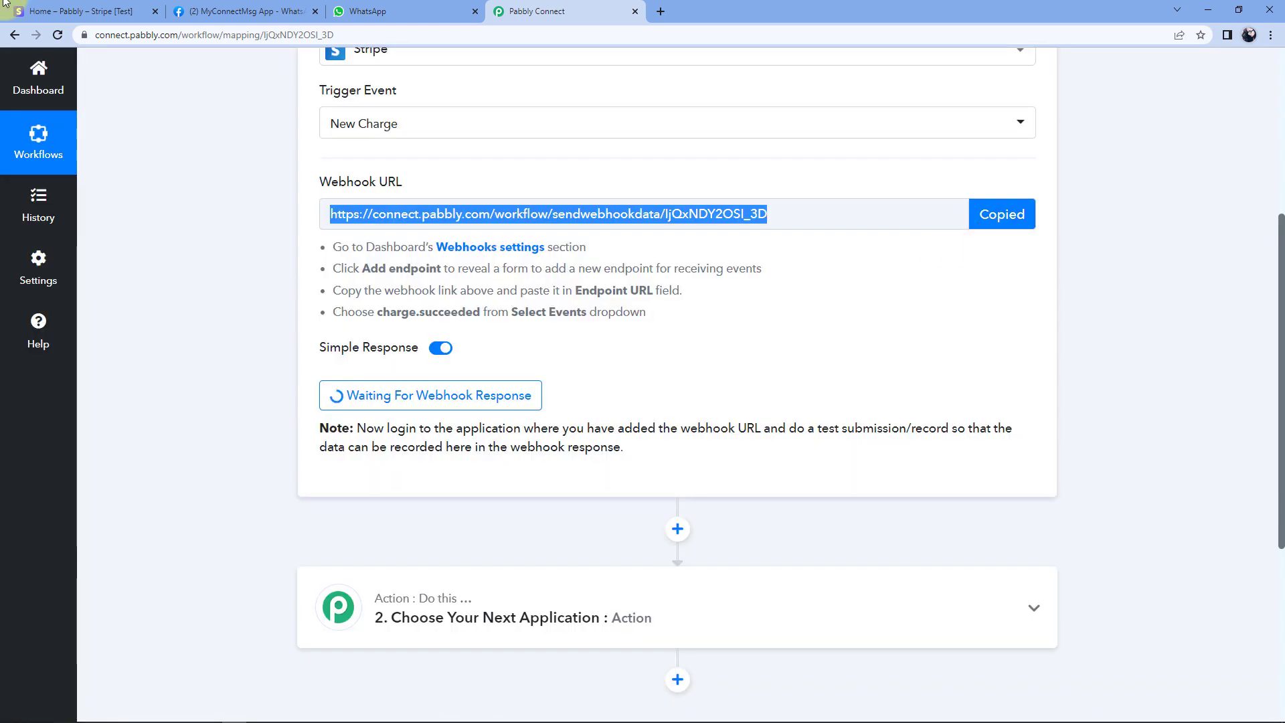
click(81, 10)
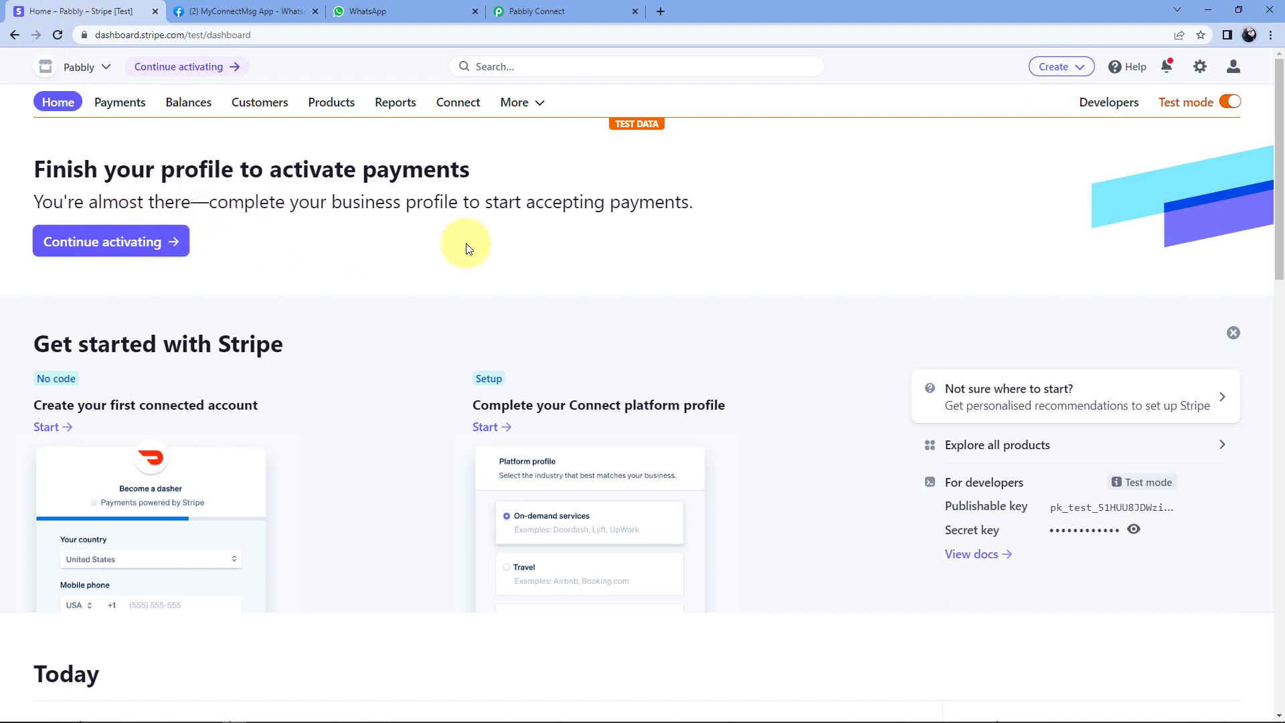
click(1106, 107)
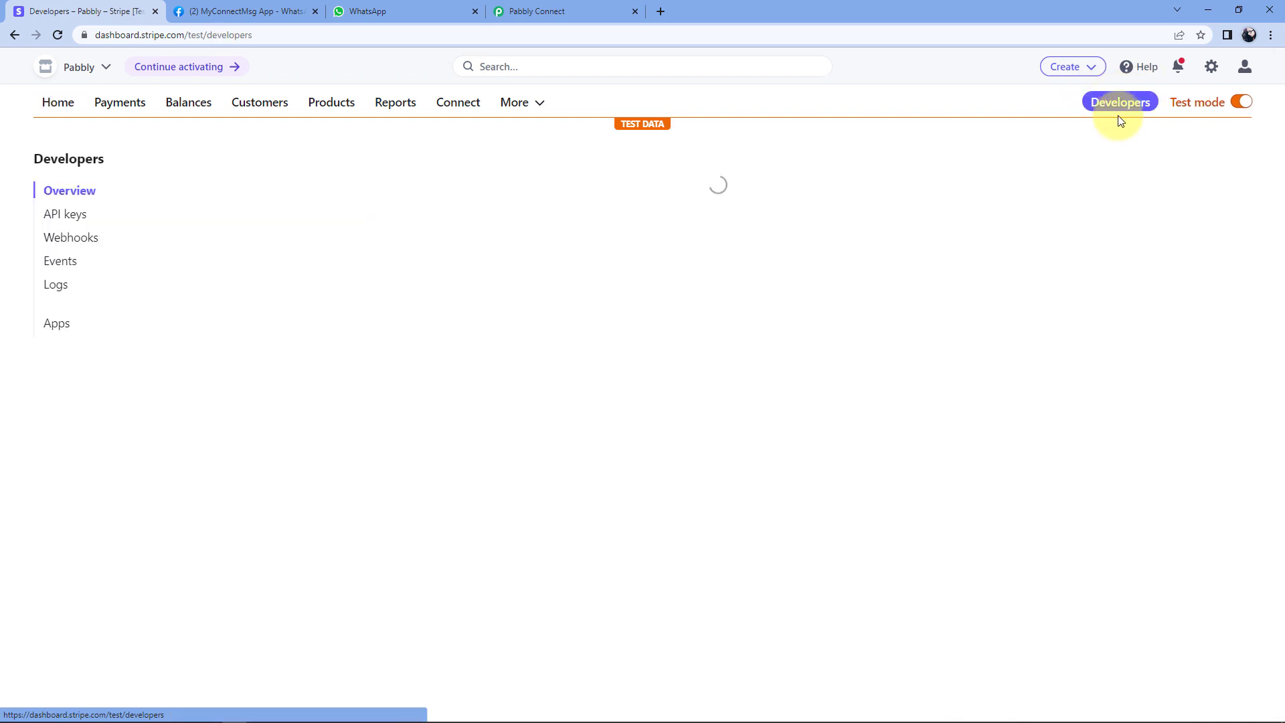
click(77, 241)
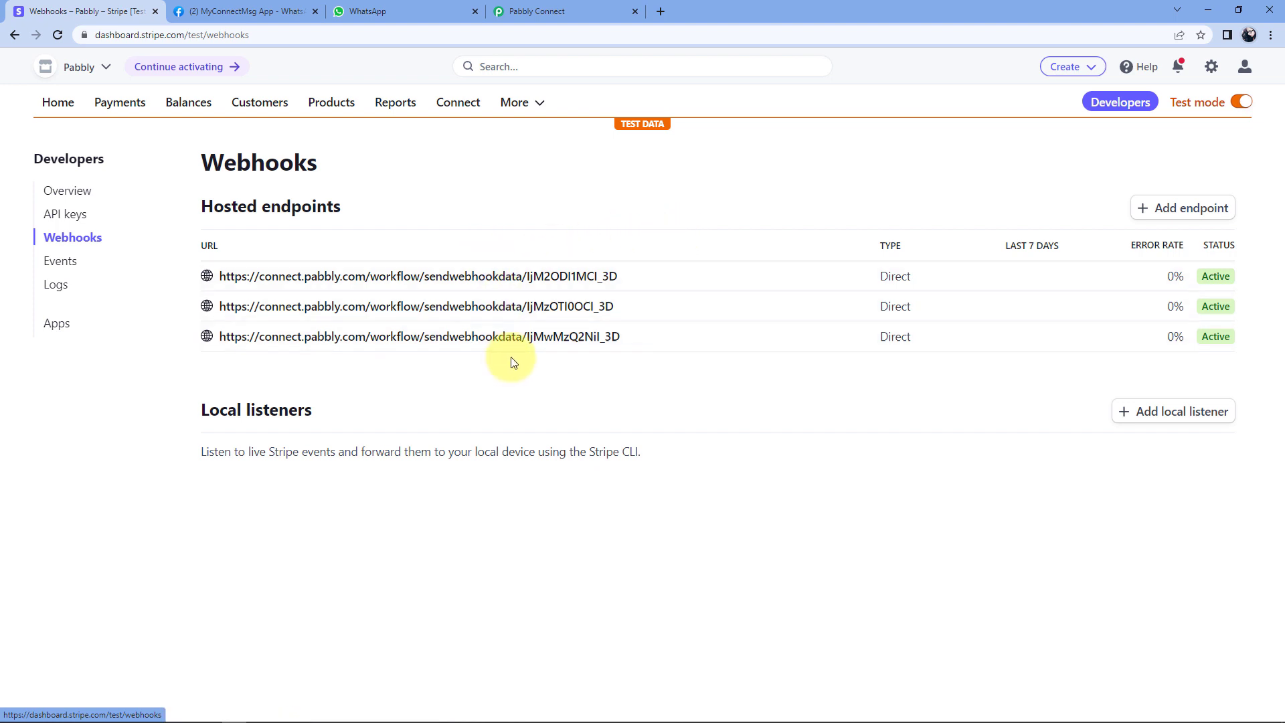
click(1176, 209)
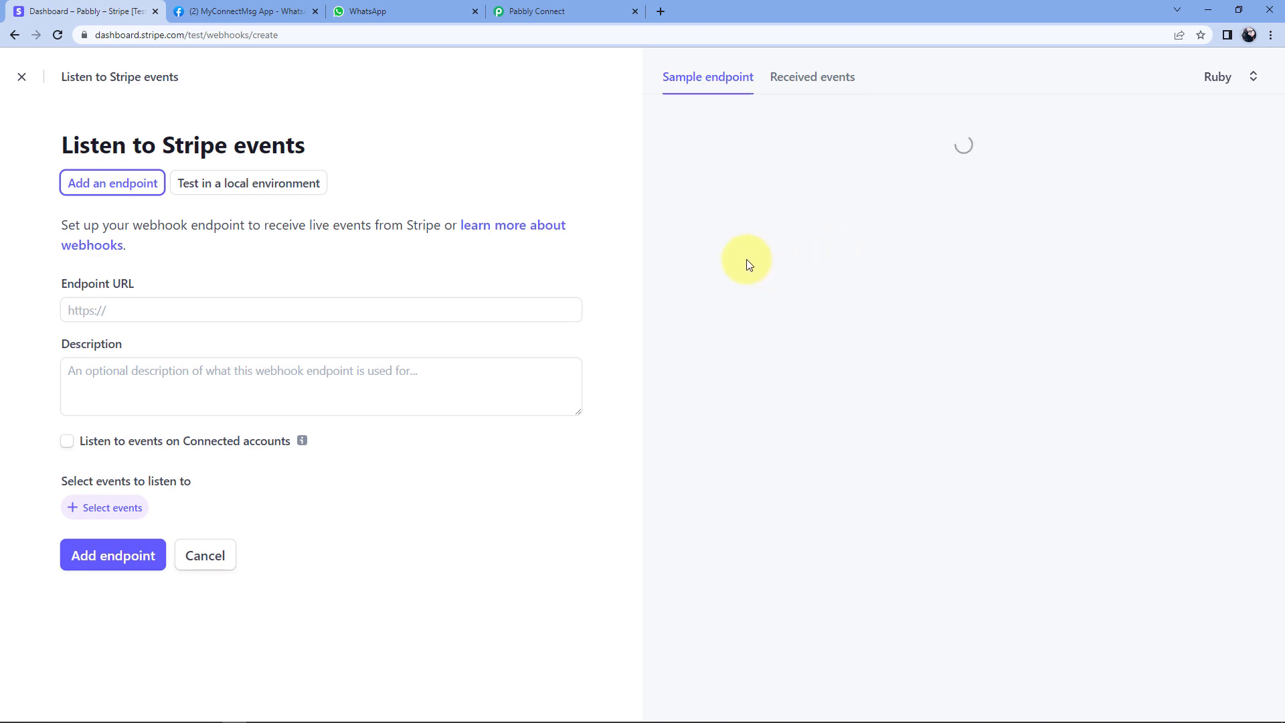
Paste the Pabbly webhook URL into the Stripe endpoint URL field.
click(88, 311)
right_click(105, 309)
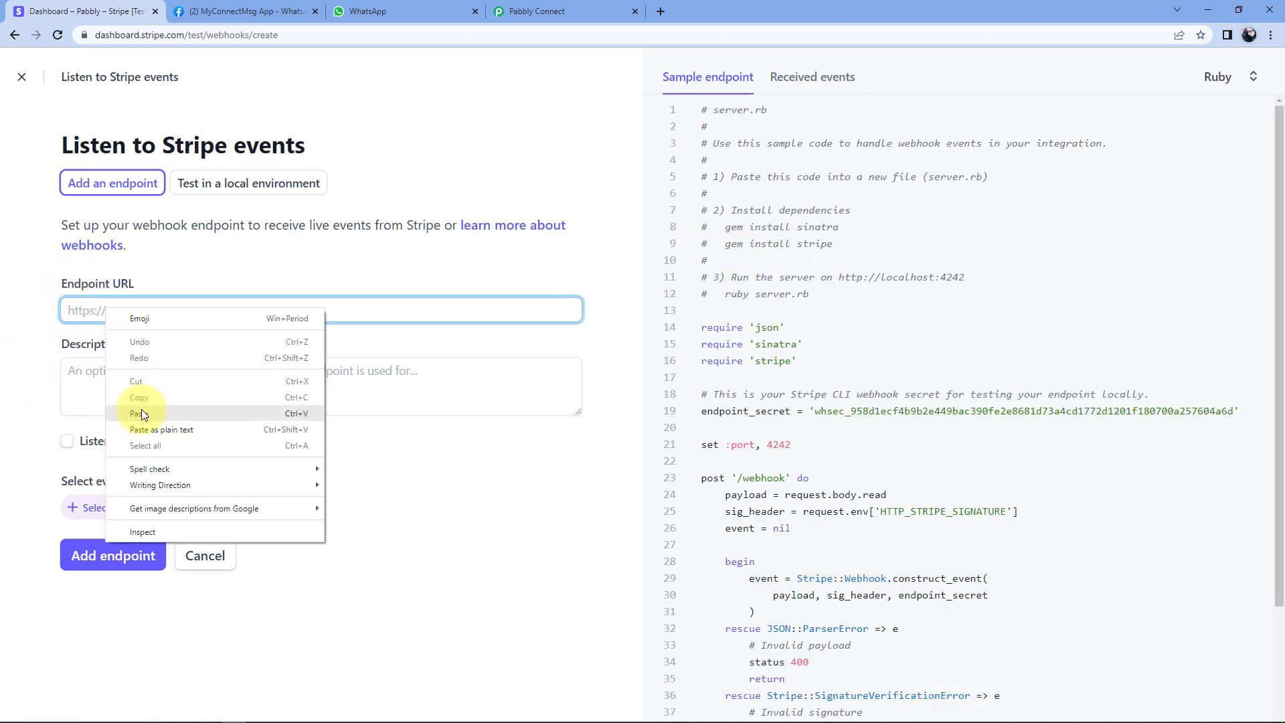
click(143, 414)
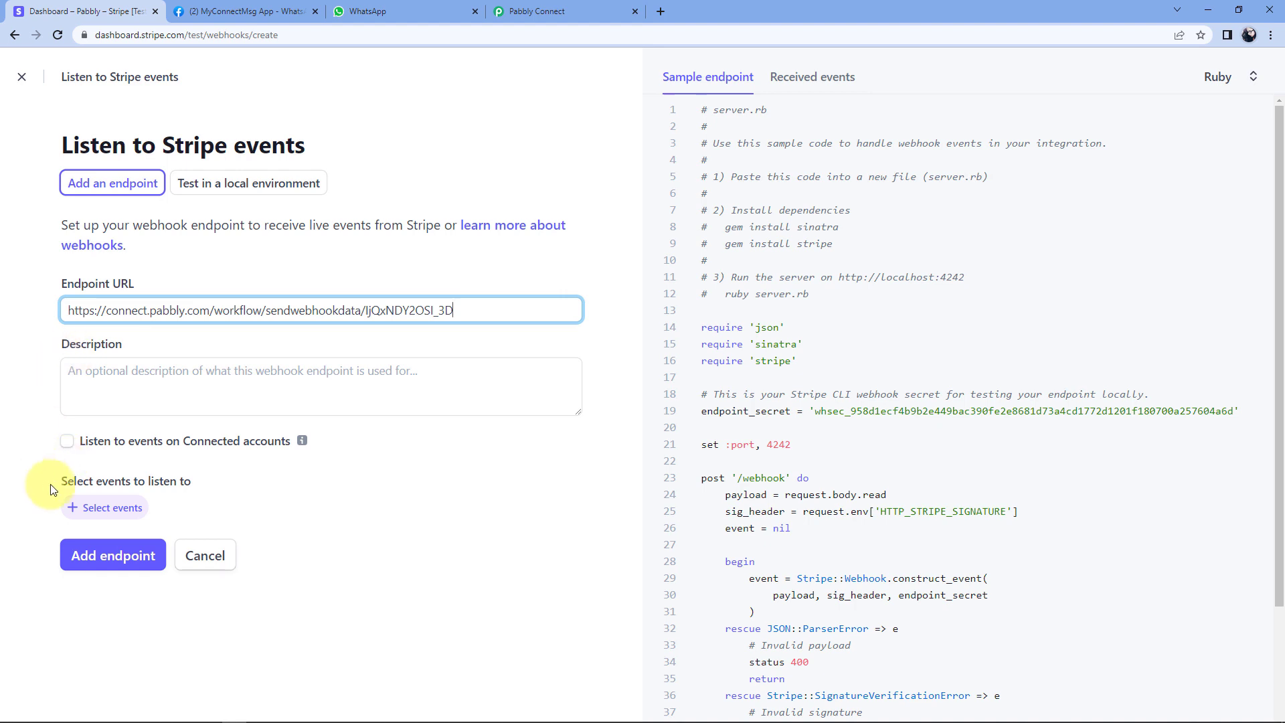
Expand the Charge event category and tick charge.succeeded.
click(111, 511)
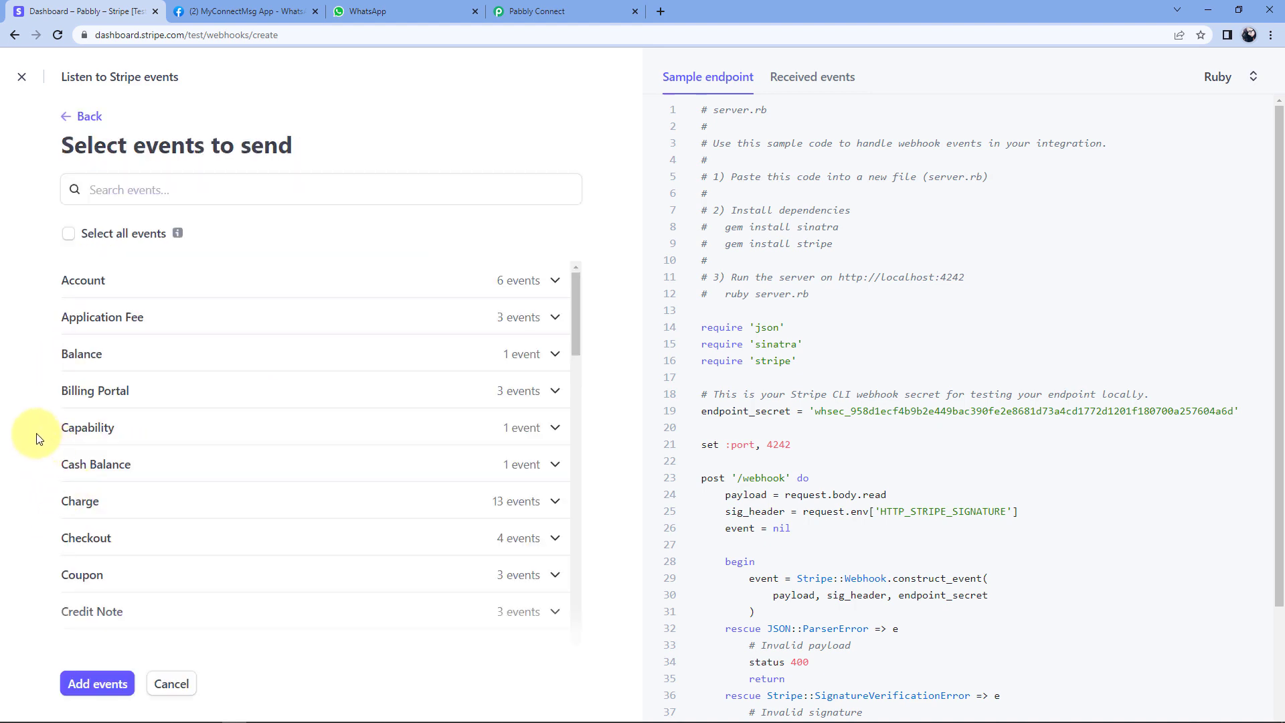
scroll(293, 389, down, 1)
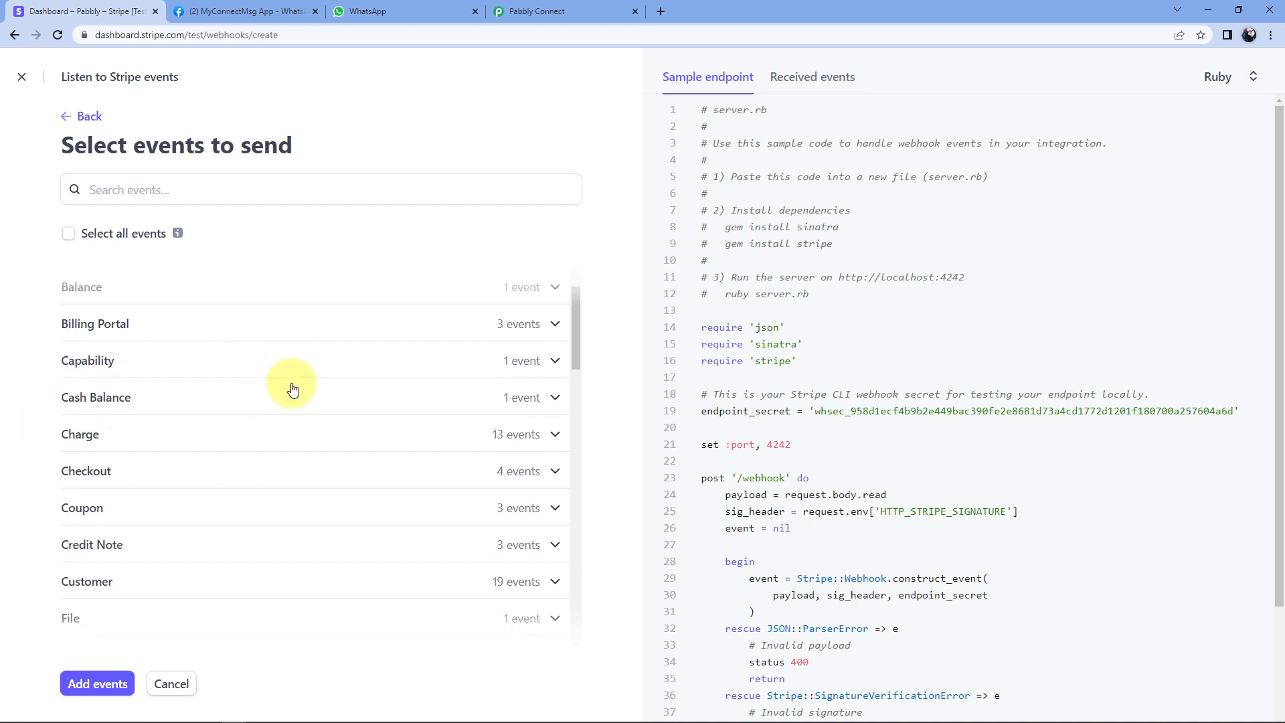
scroll(288, 385, down, 1)
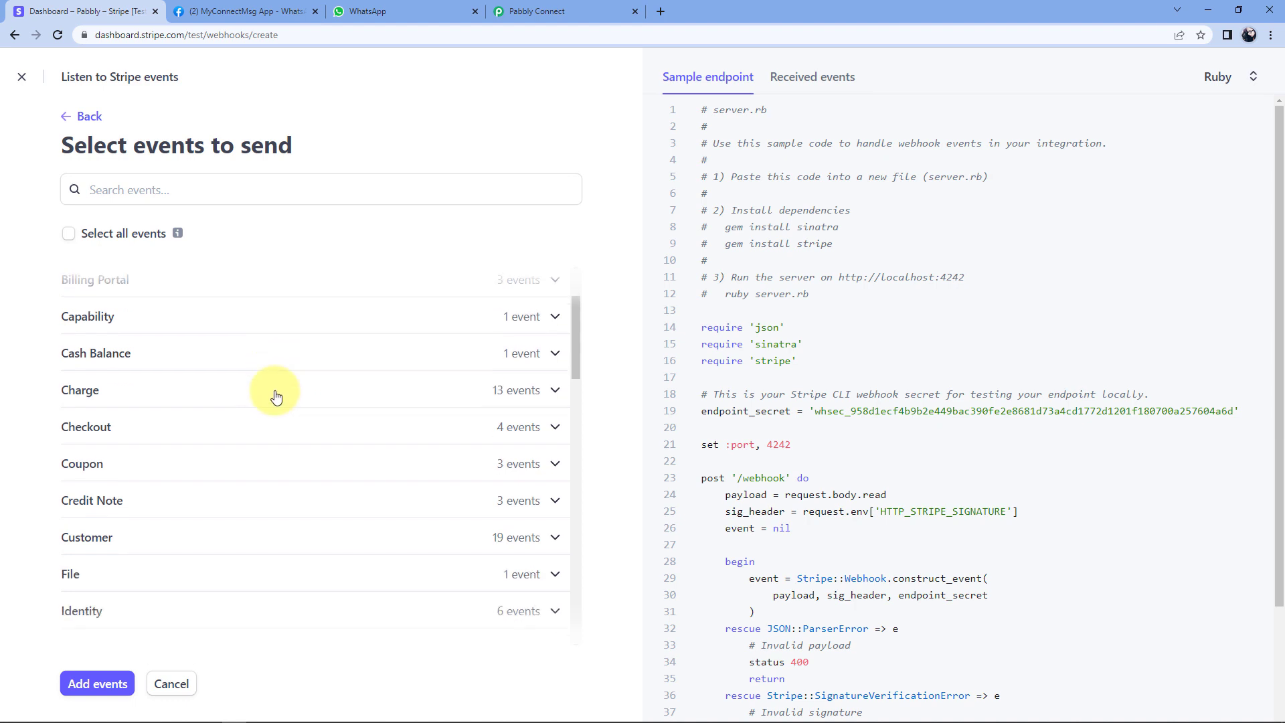
click(158, 368)
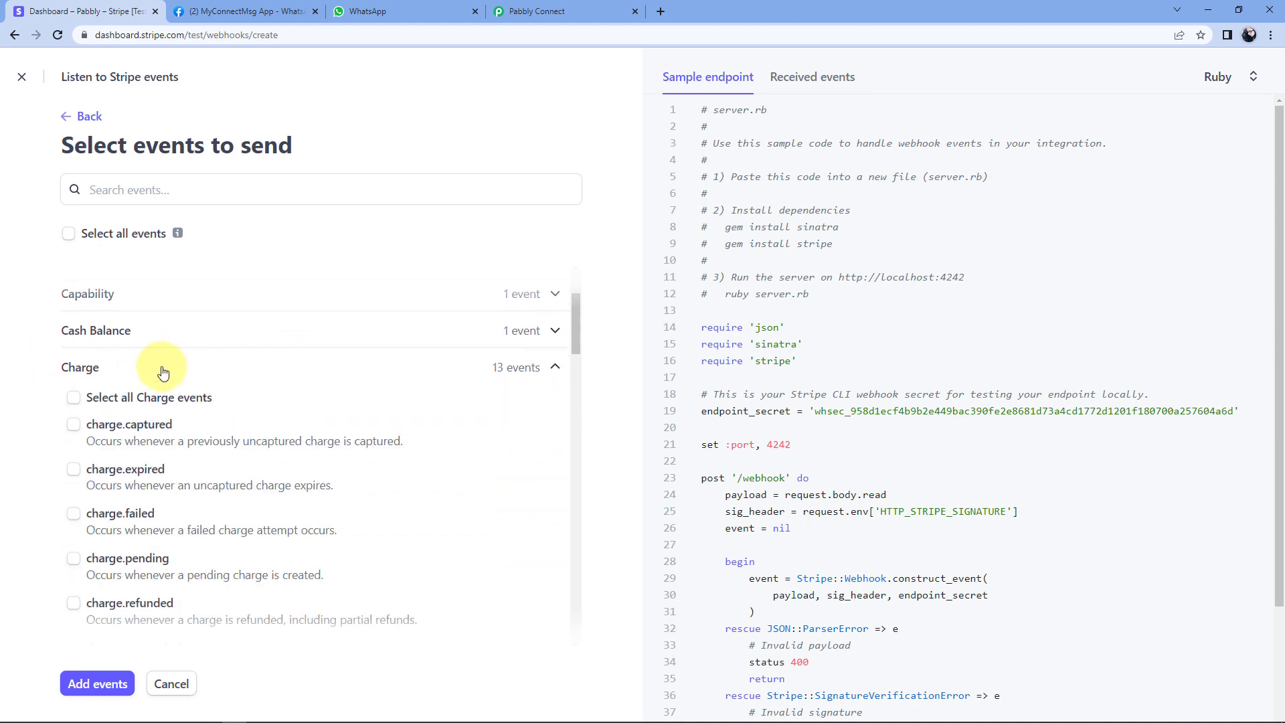
scroll(161, 355, down, 2)
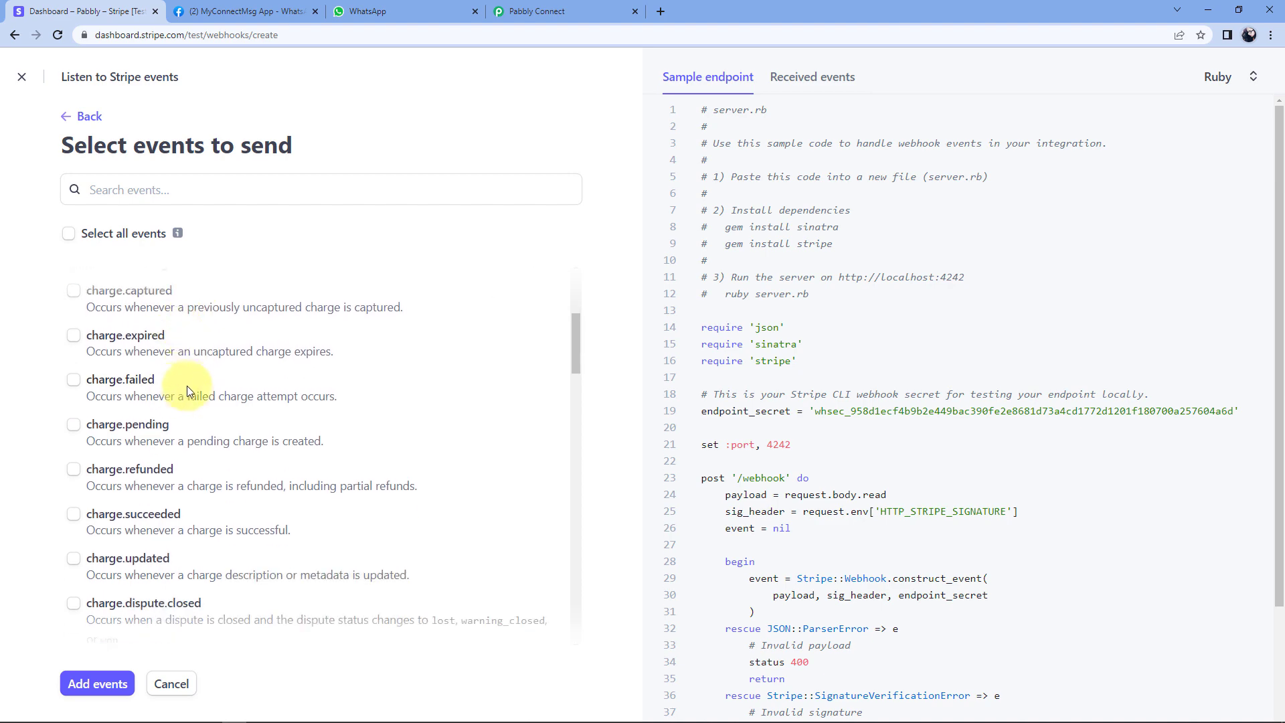
click(74, 521)
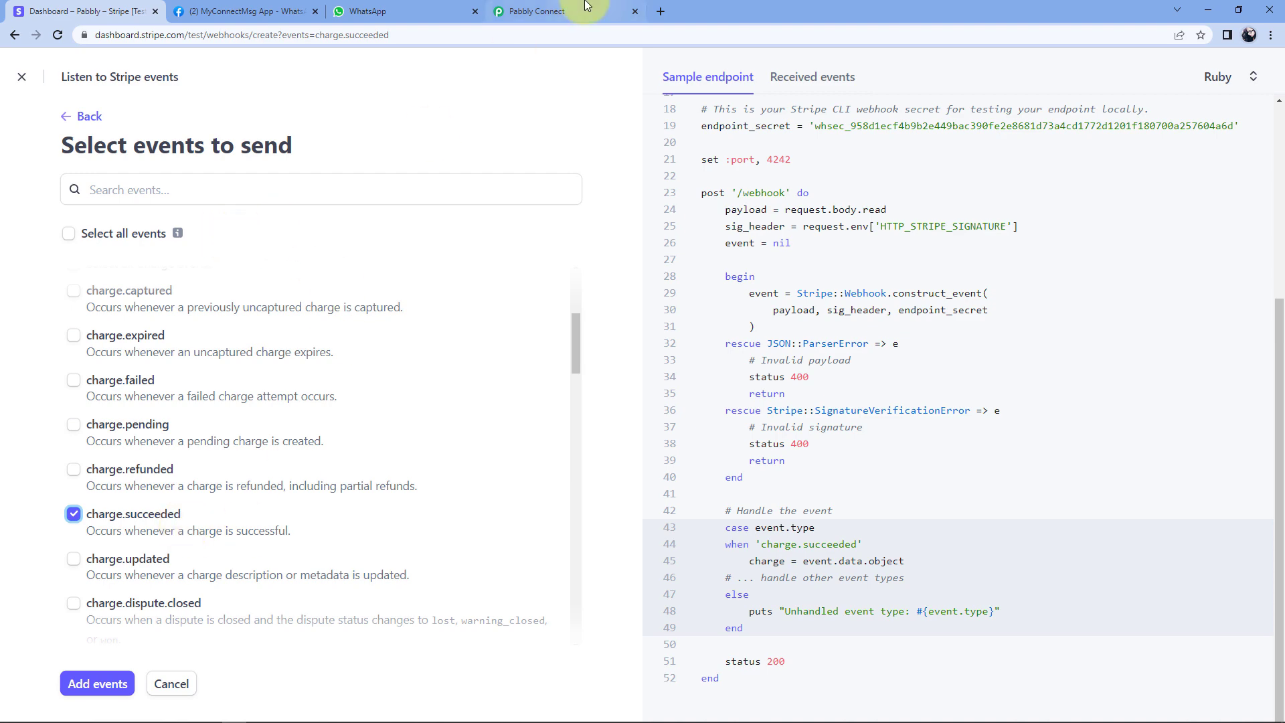
Confirm charge.succeeded against Pabbly's setup instructions, then add the event to the endpoint.
click(562, 11)
click(390, 252)
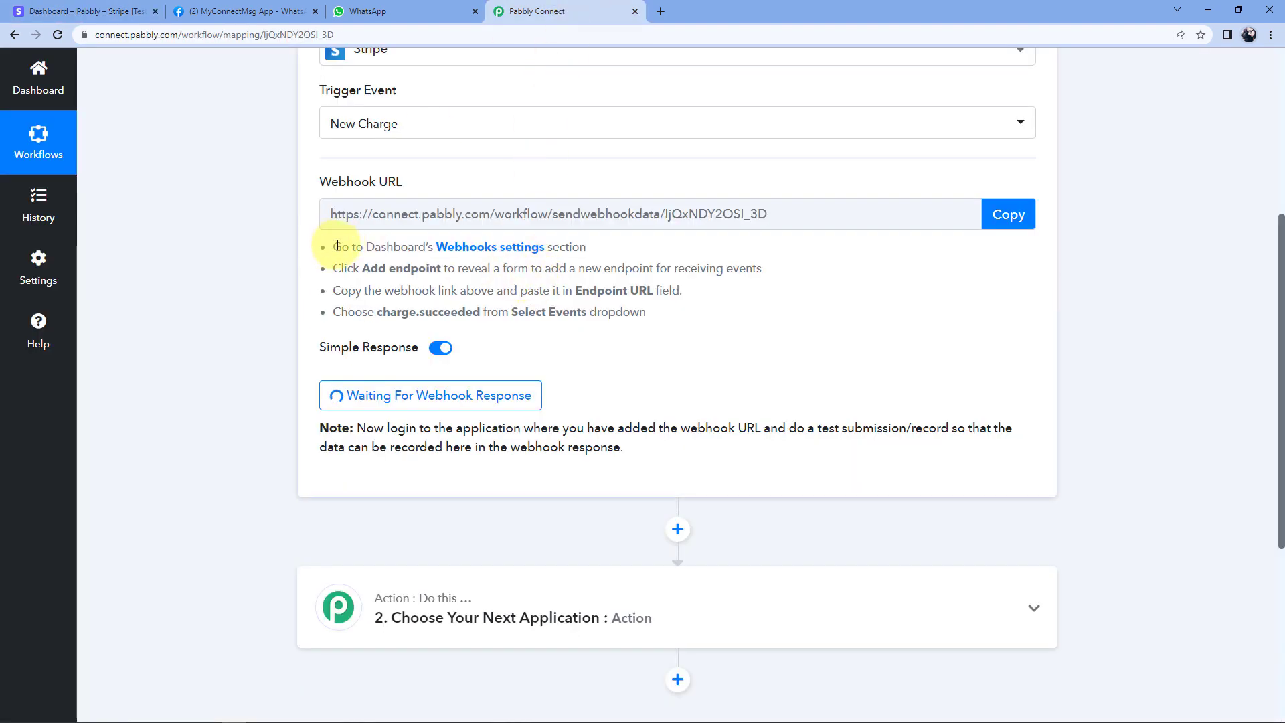
drag(334, 245, 459, 307)
click(455, 308)
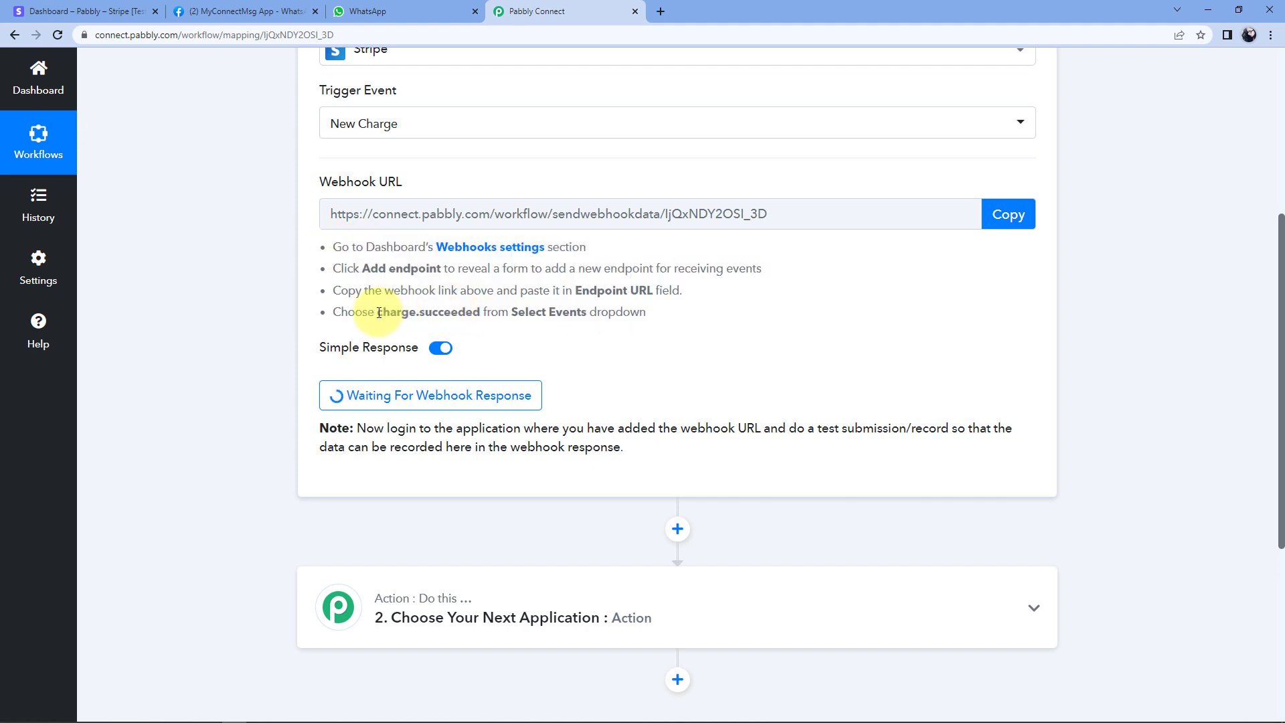
double_click(416, 313)
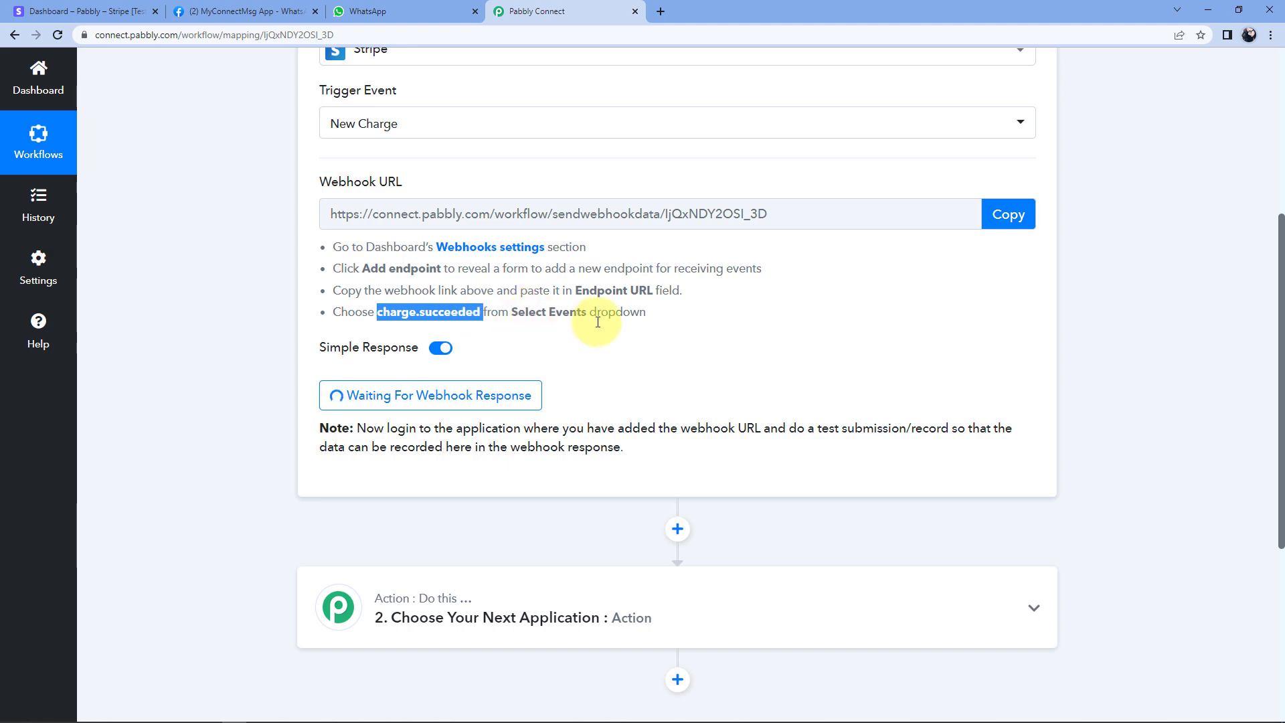
click(127, 12)
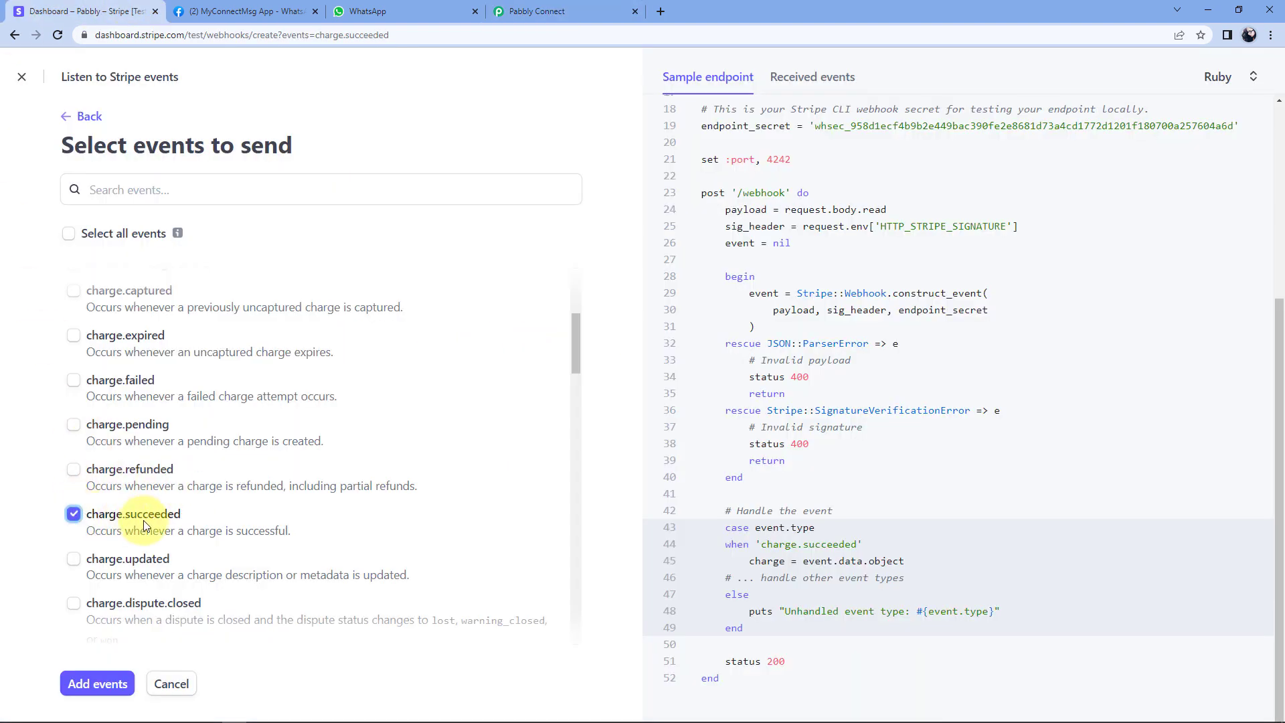
click(101, 696)
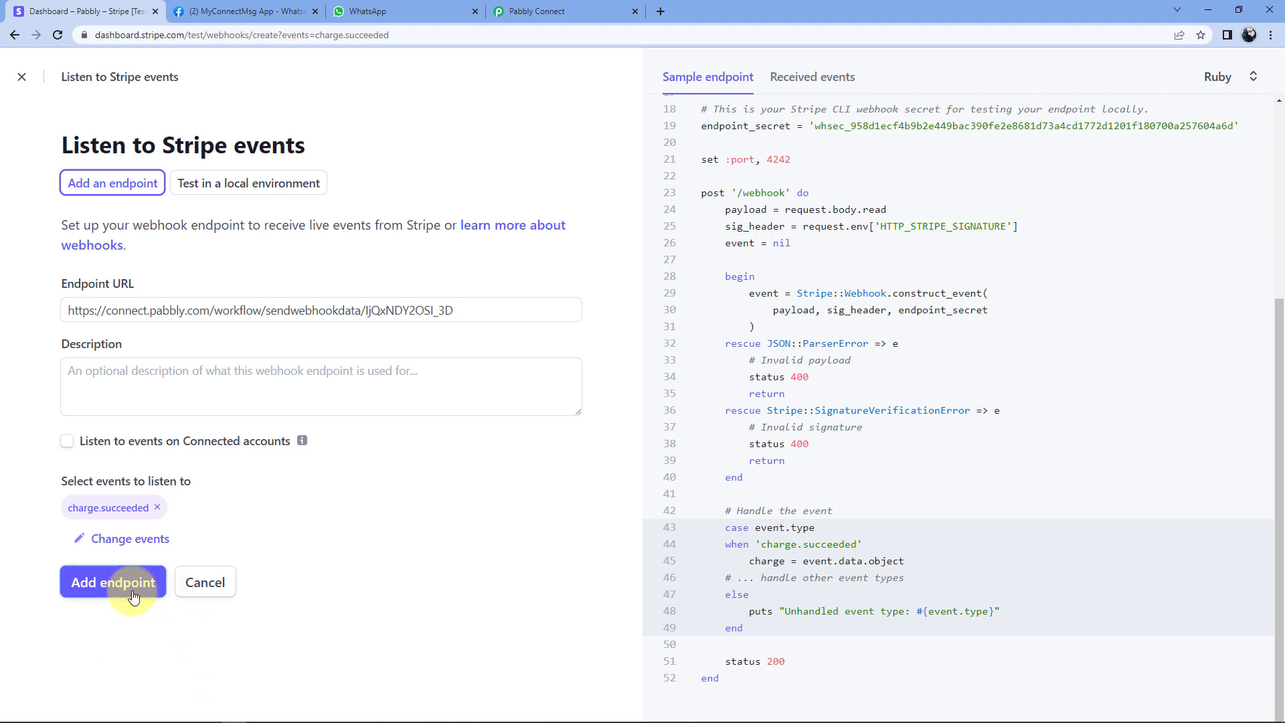
Add the charge.succeeded endpoint, check it against the Pabbly workflow, then show Stripe's Products list.
click(133, 597)
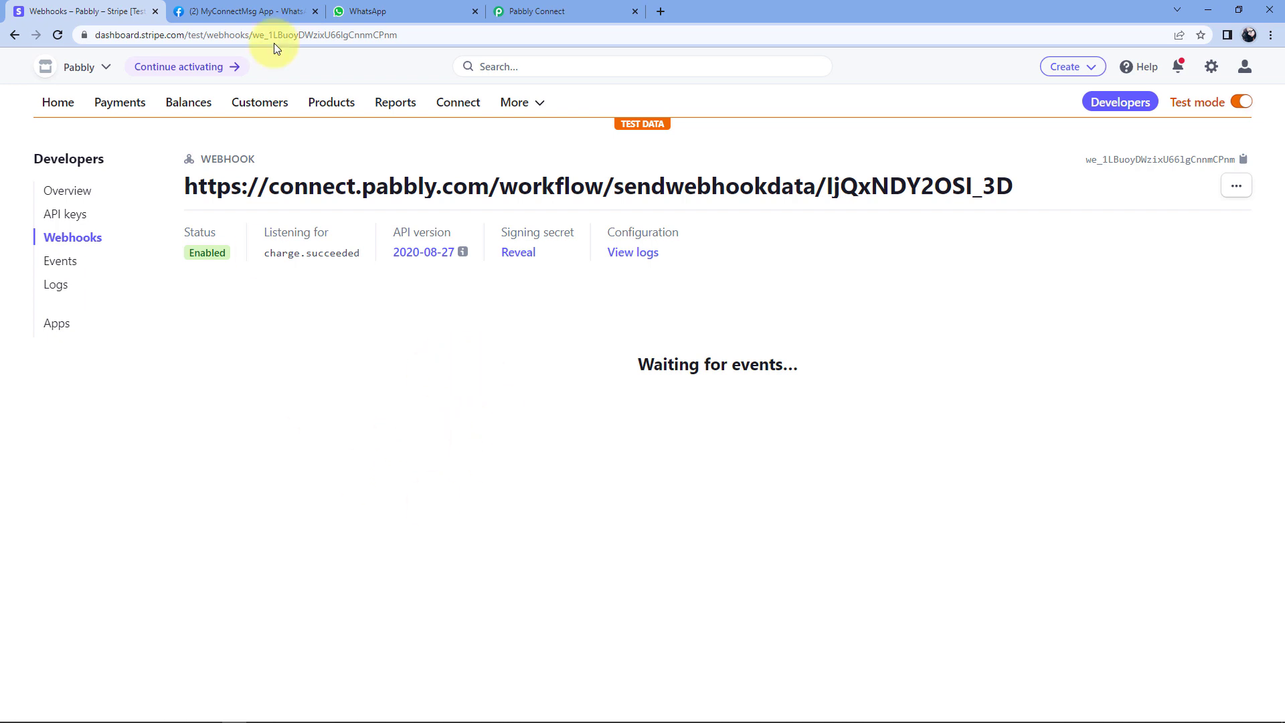
click(522, 11)
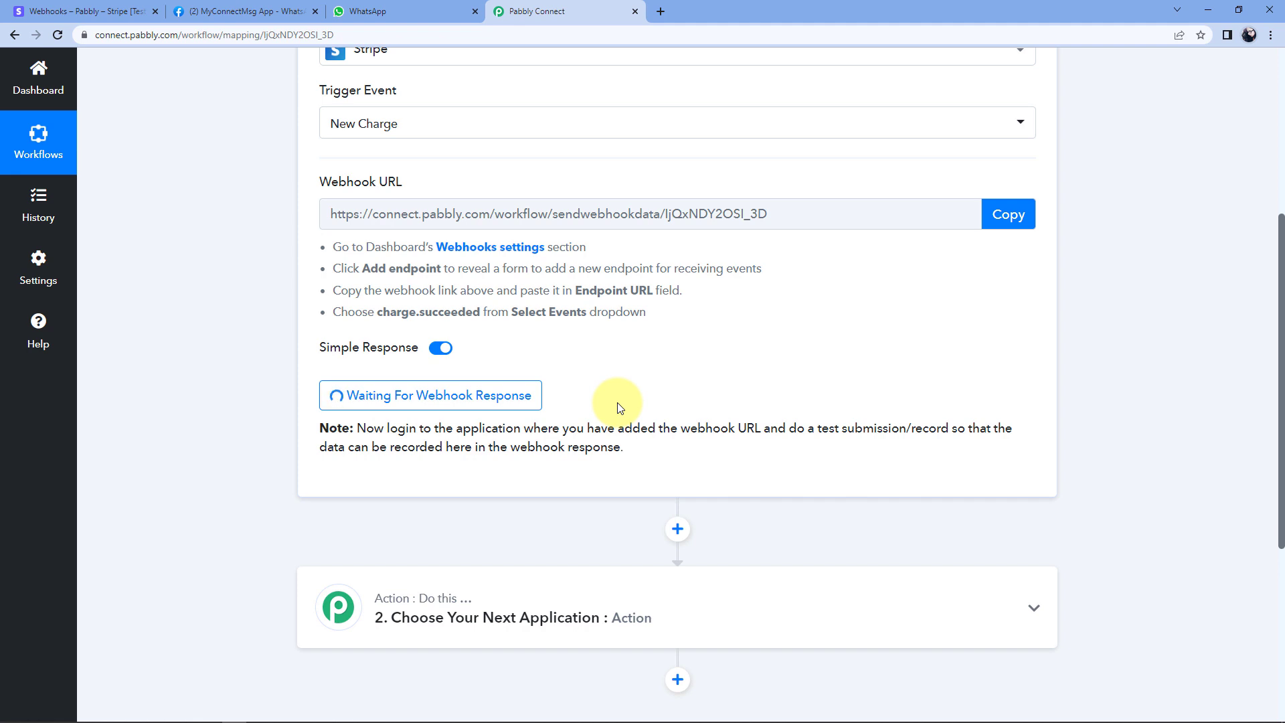
click(91, 11)
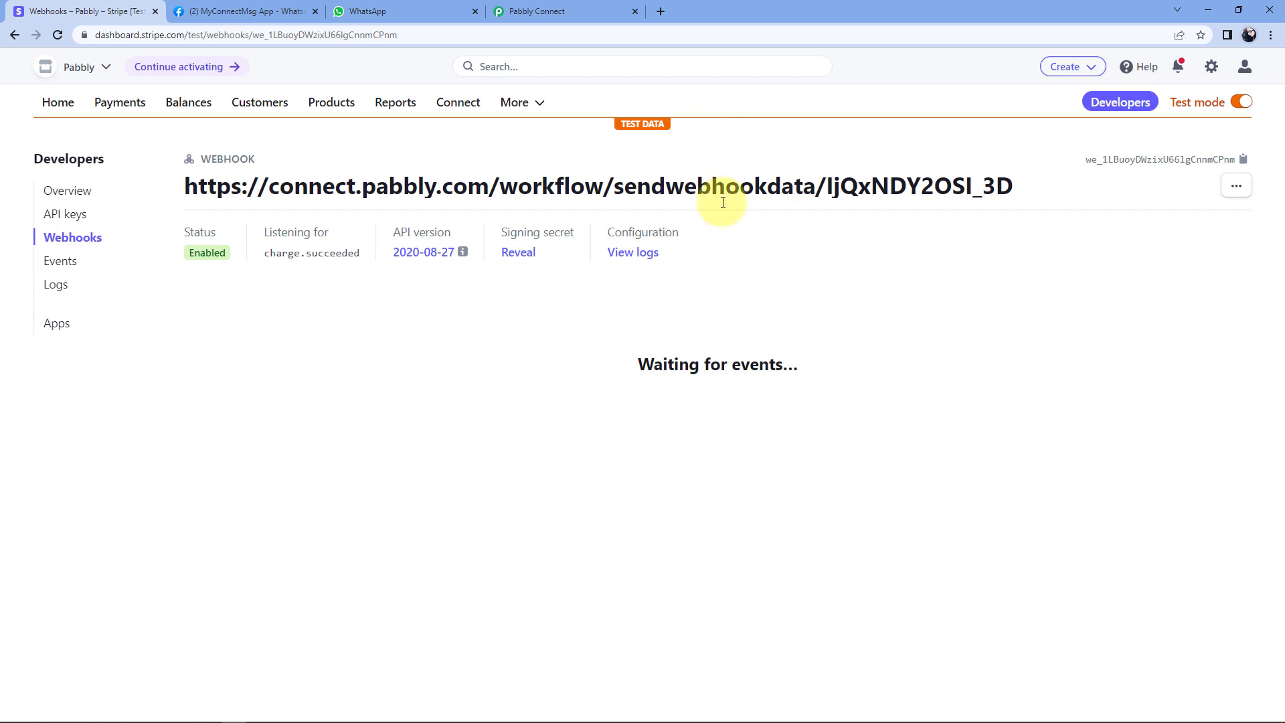
click(328, 110)
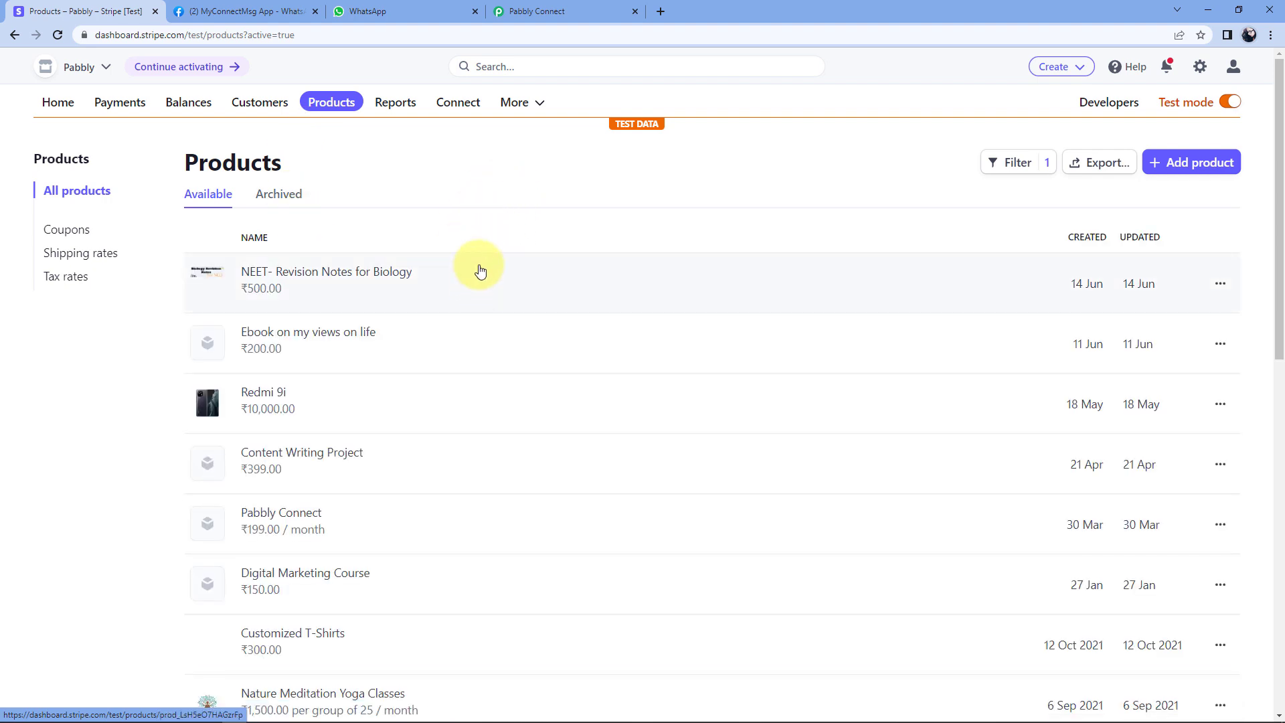
Copy the payment link URL of the NEET- Revision Notes for Biology product.
scroll(459, 264, down, 4)
scroll(461, 266, up, 2)
scroll(462, 266, up, 2)
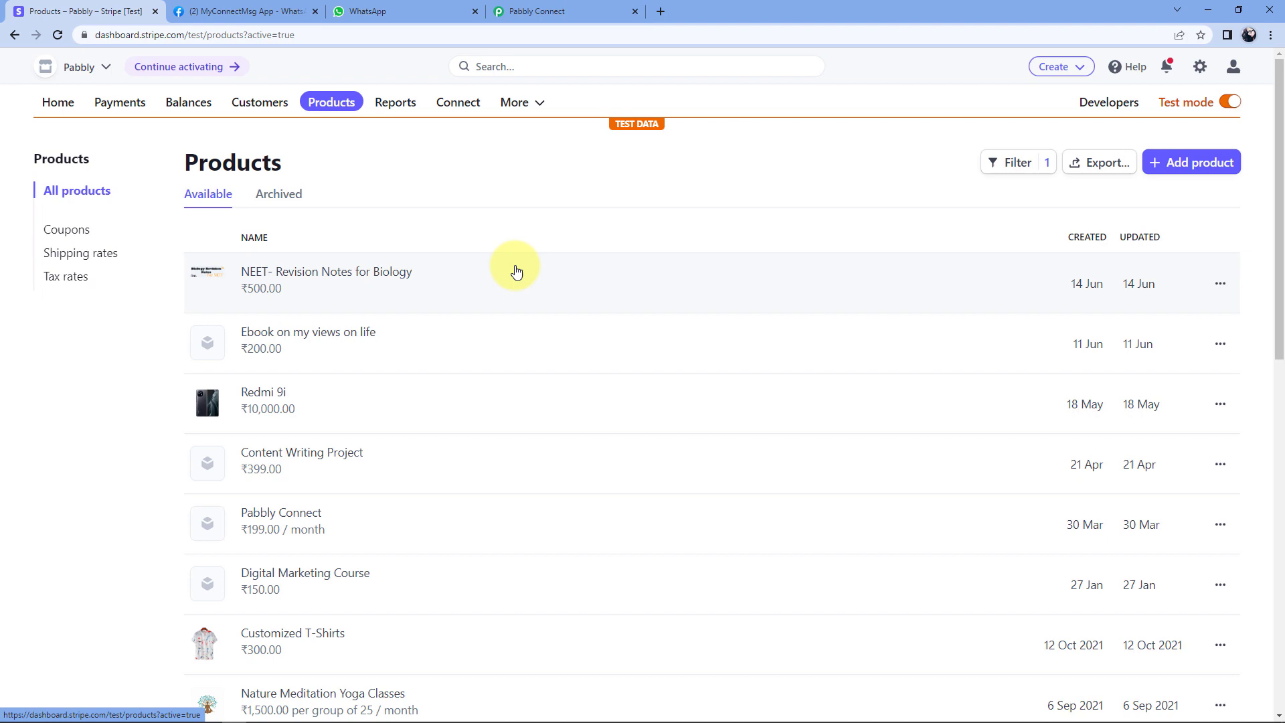
click(321, 273)
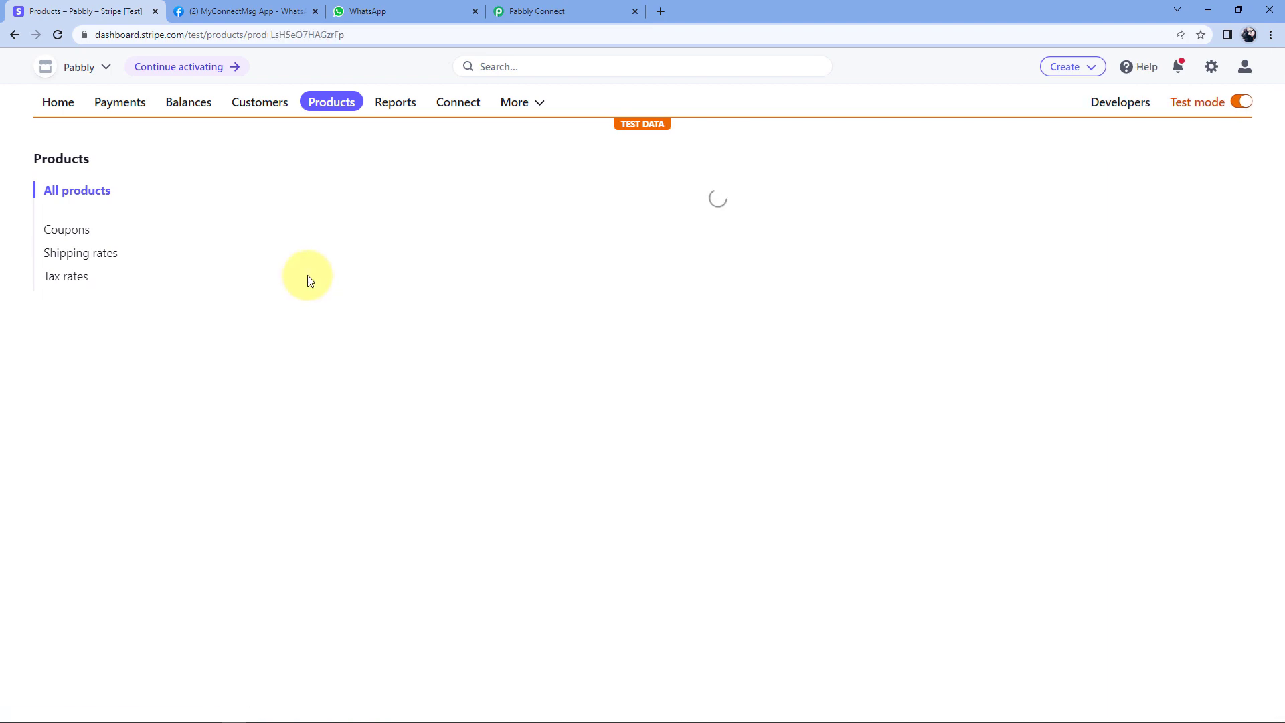
scroll(623, 295, down, 2)
scroll(626, 295, down, 4)
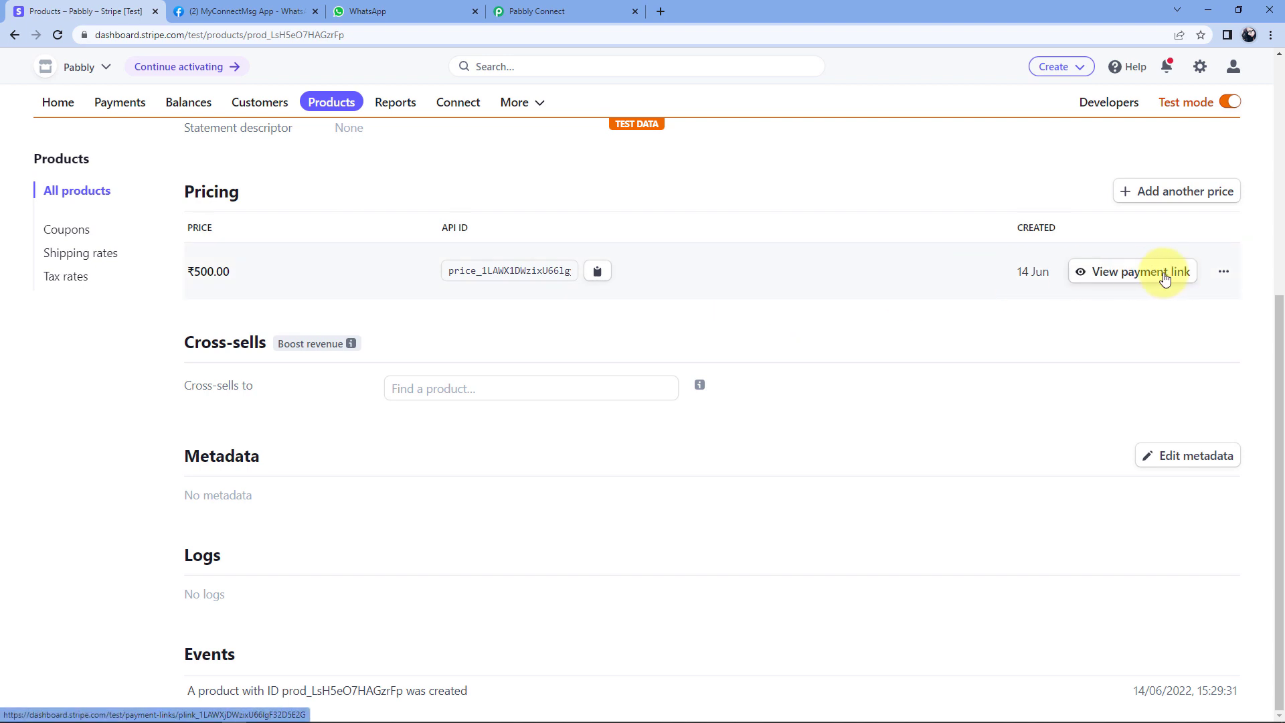
click(1126, 278)
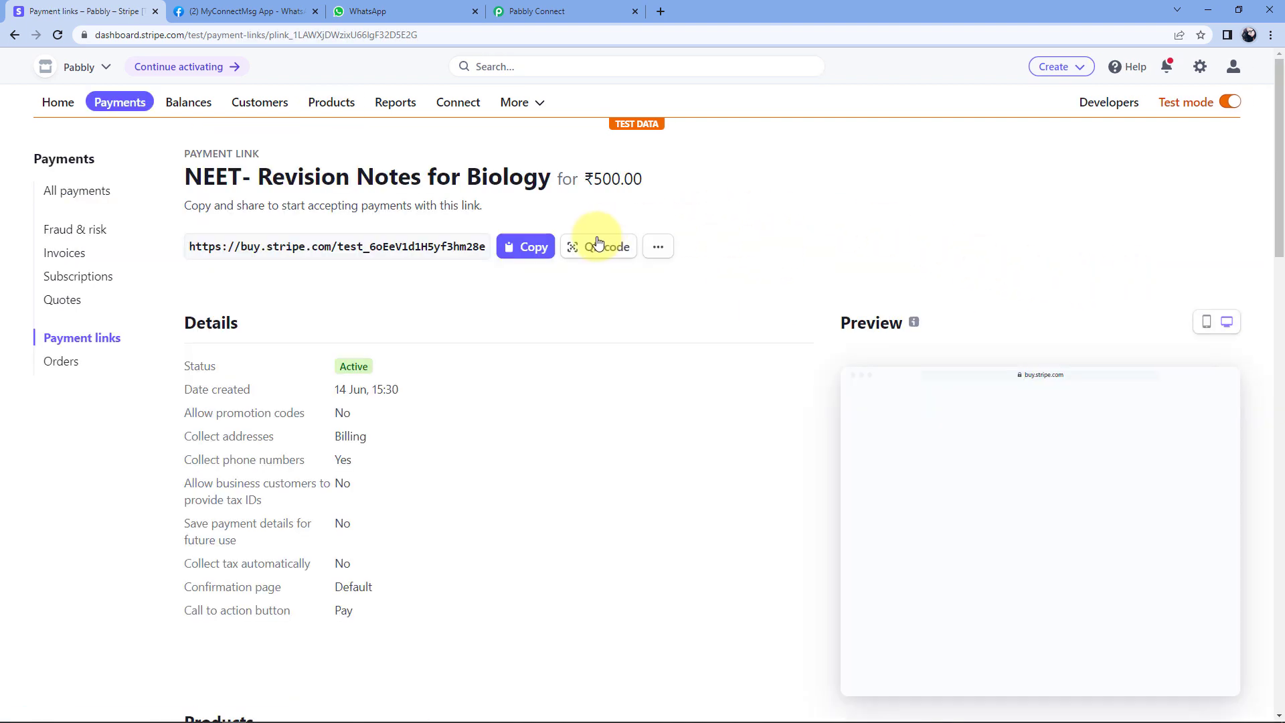
click(529, 246)
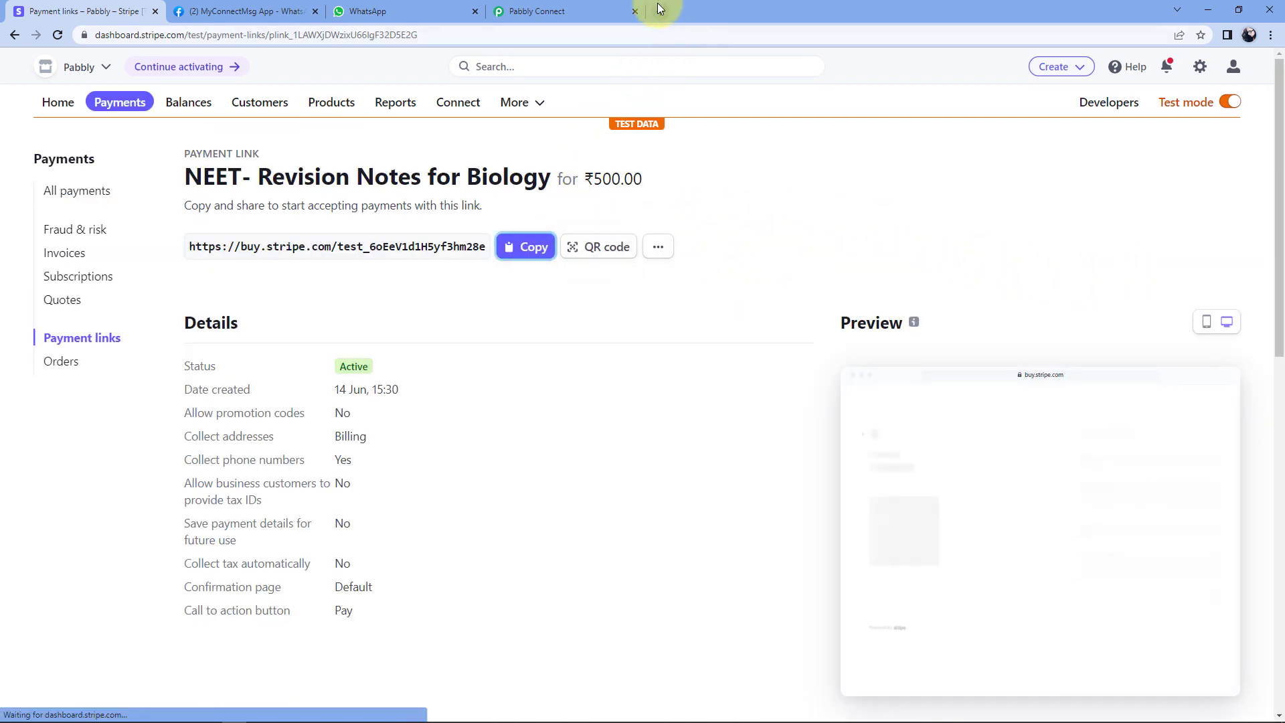
Open the copied payment link in a new incognito window.
key(ctrl+shift+n)
key(ctrl+v)
key(Return)
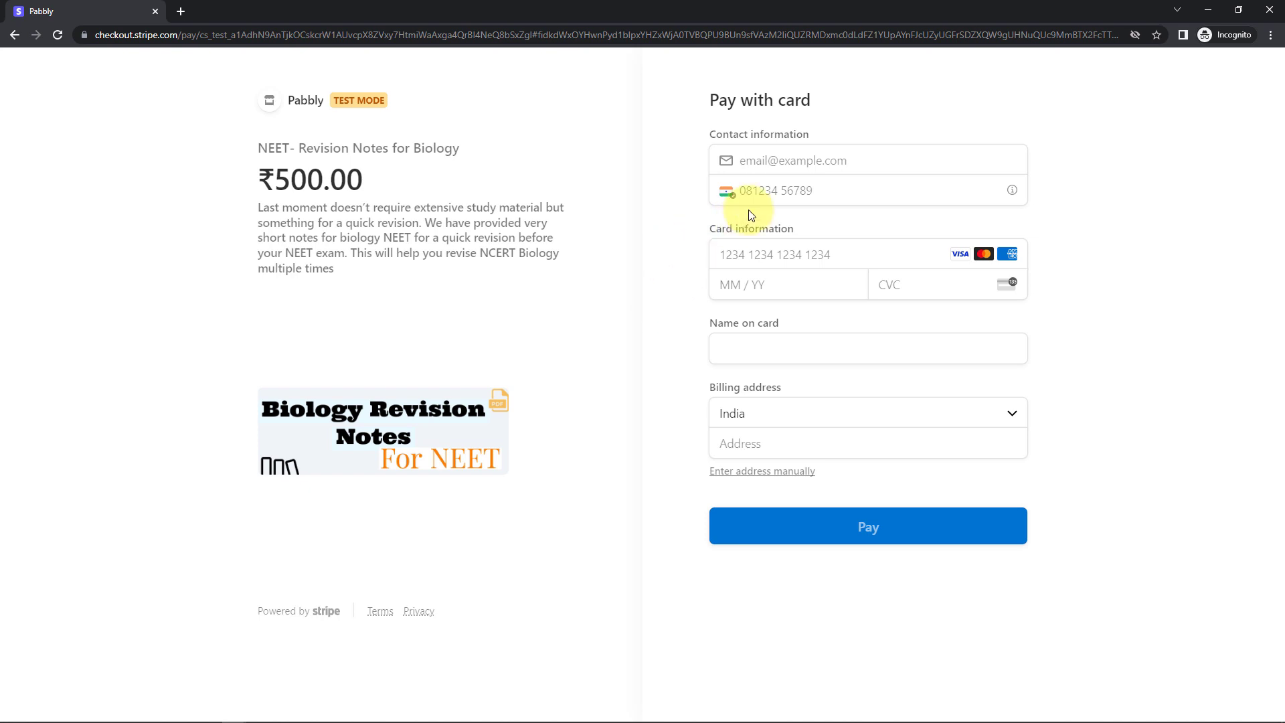
Fill in the buyer's e-mail from autofill and enter their phone number.
click(773, 162)
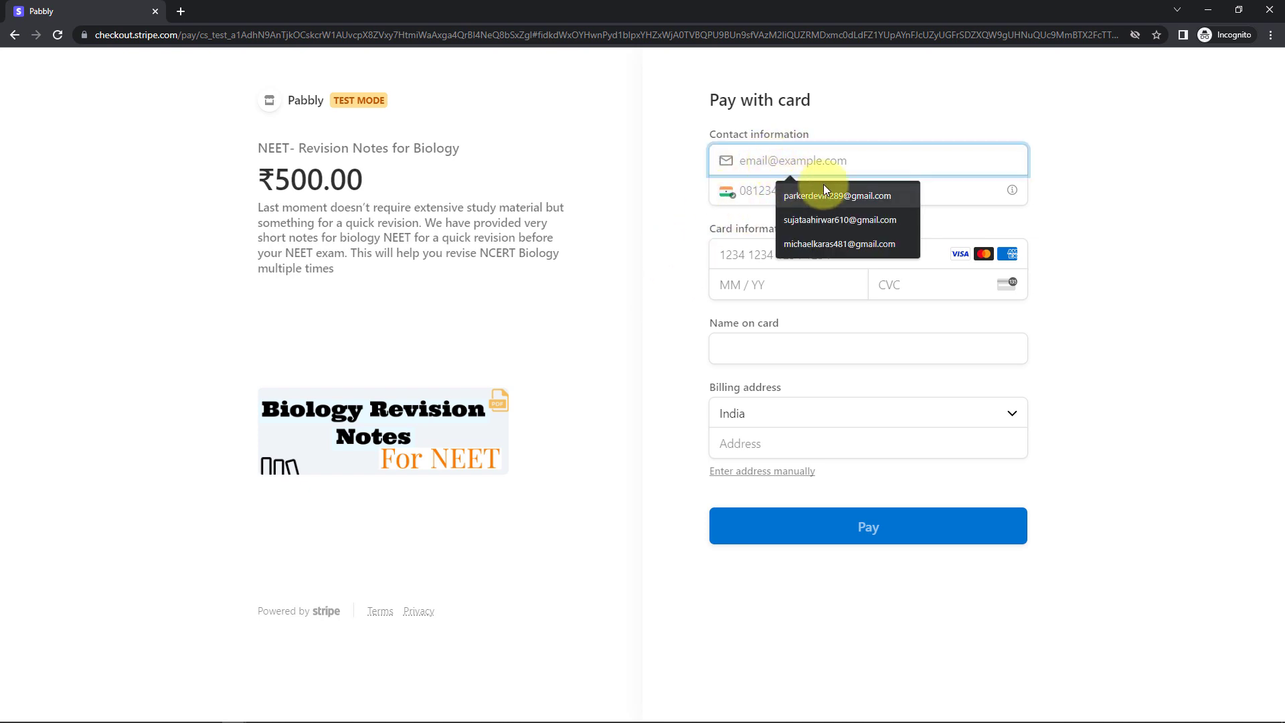
click(829, 201)
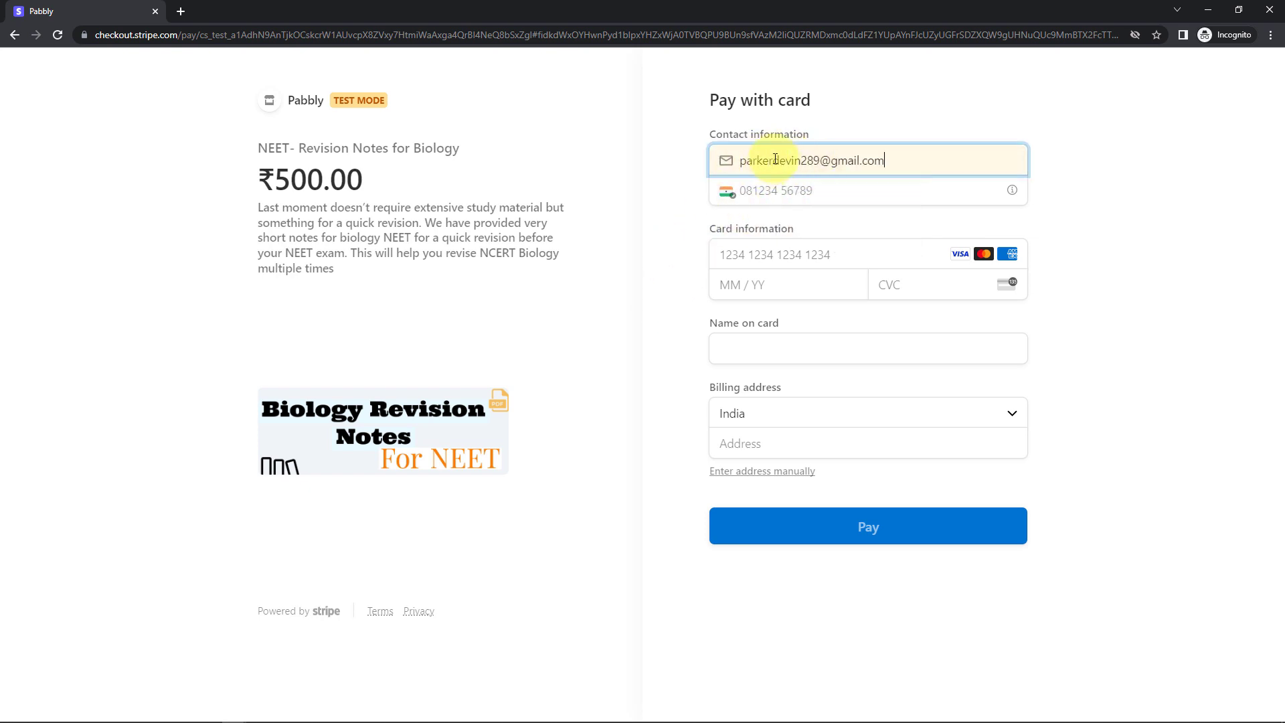
click(766, 193)
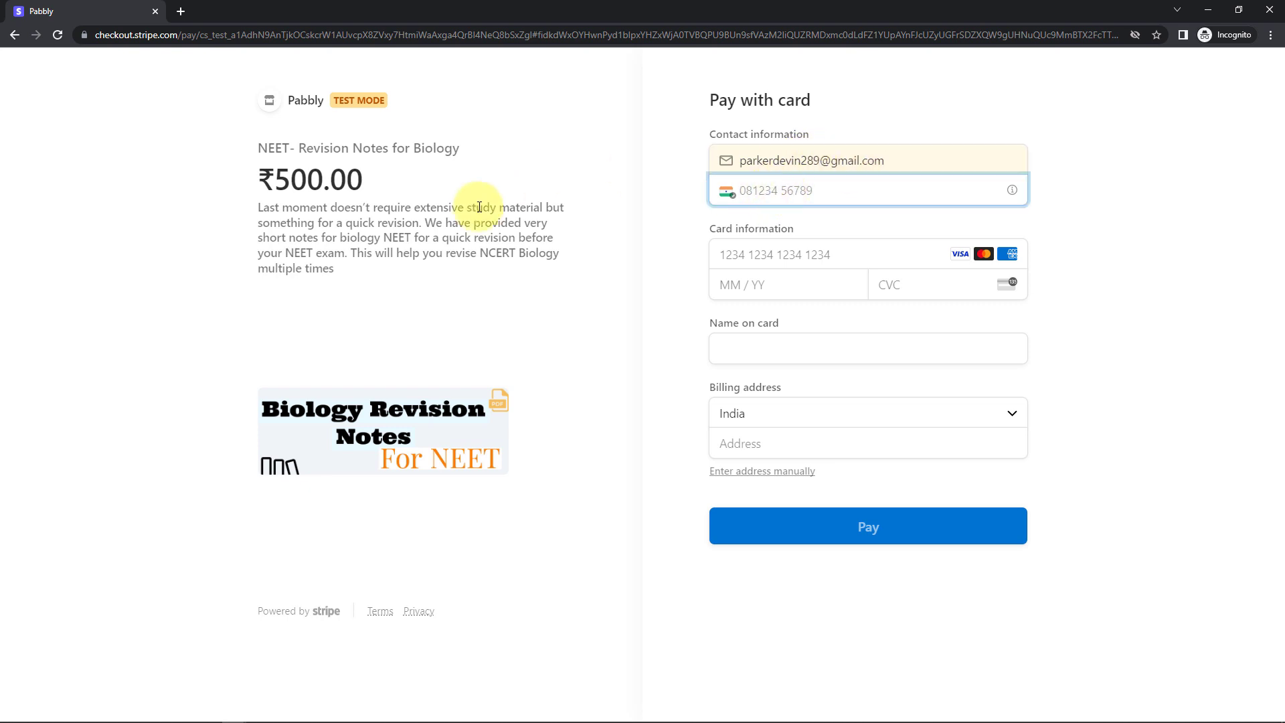
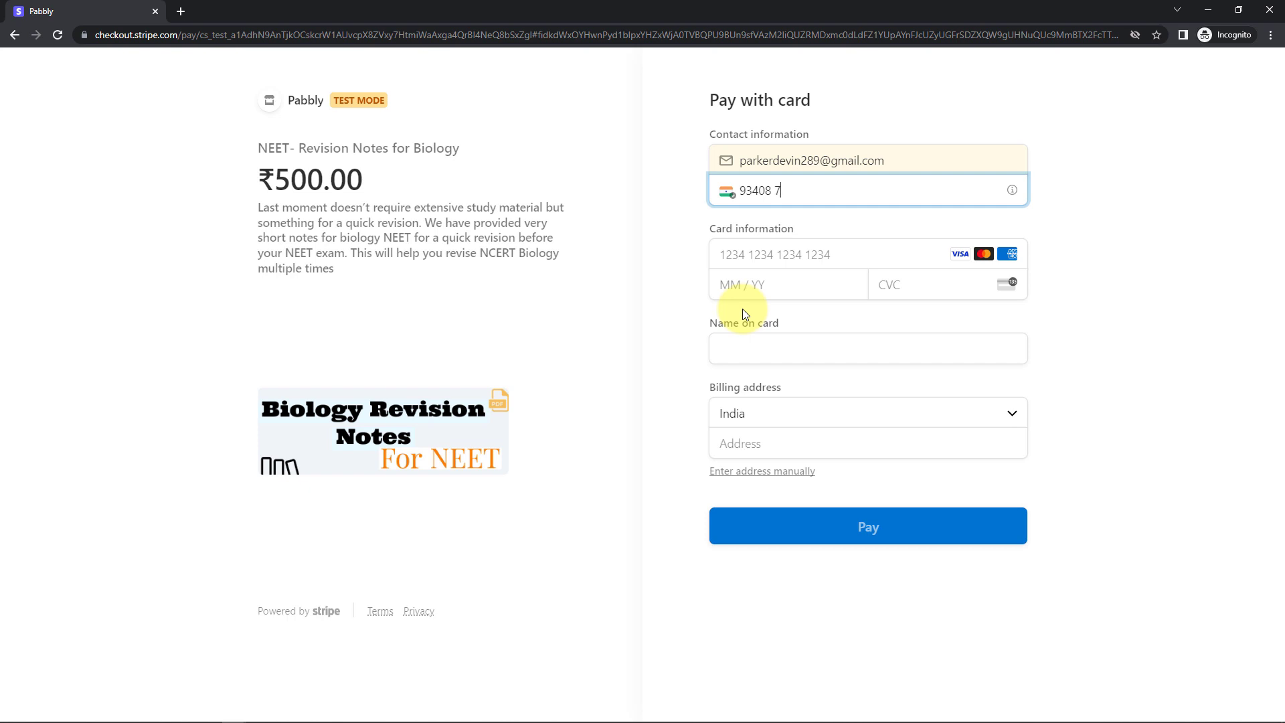
click(884, 241)
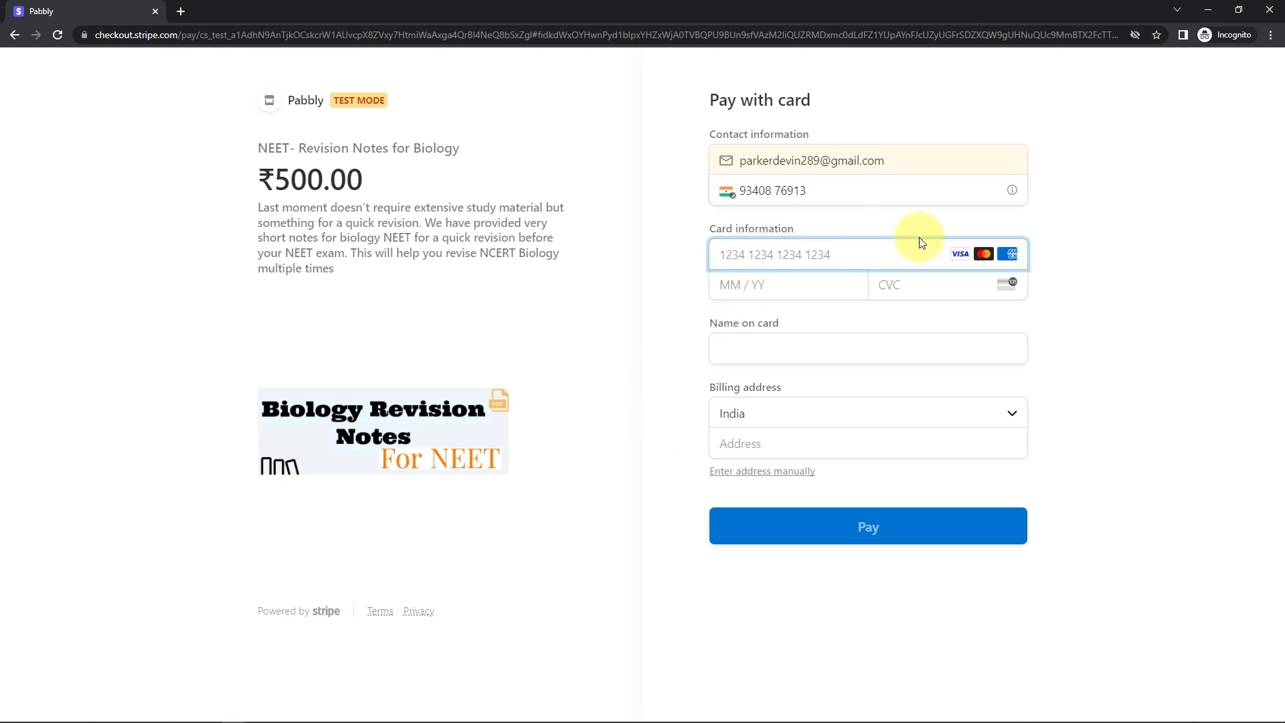
text(424242)
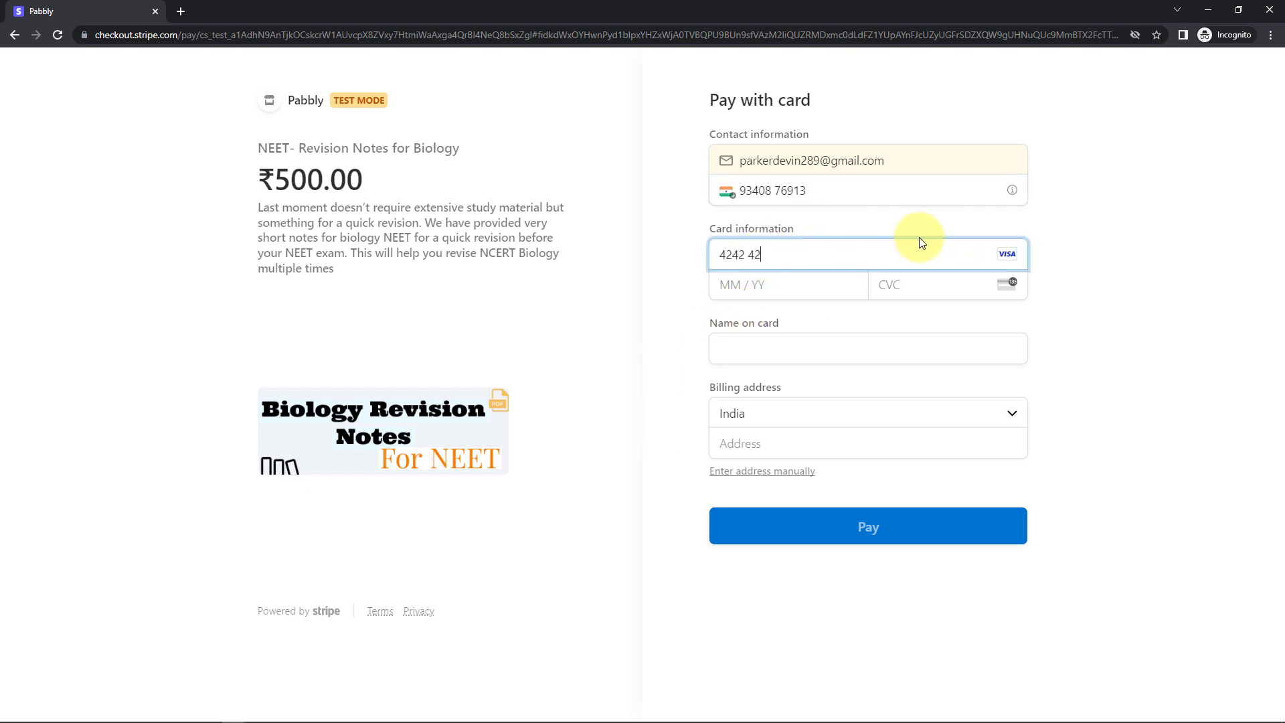
text(42424242421)
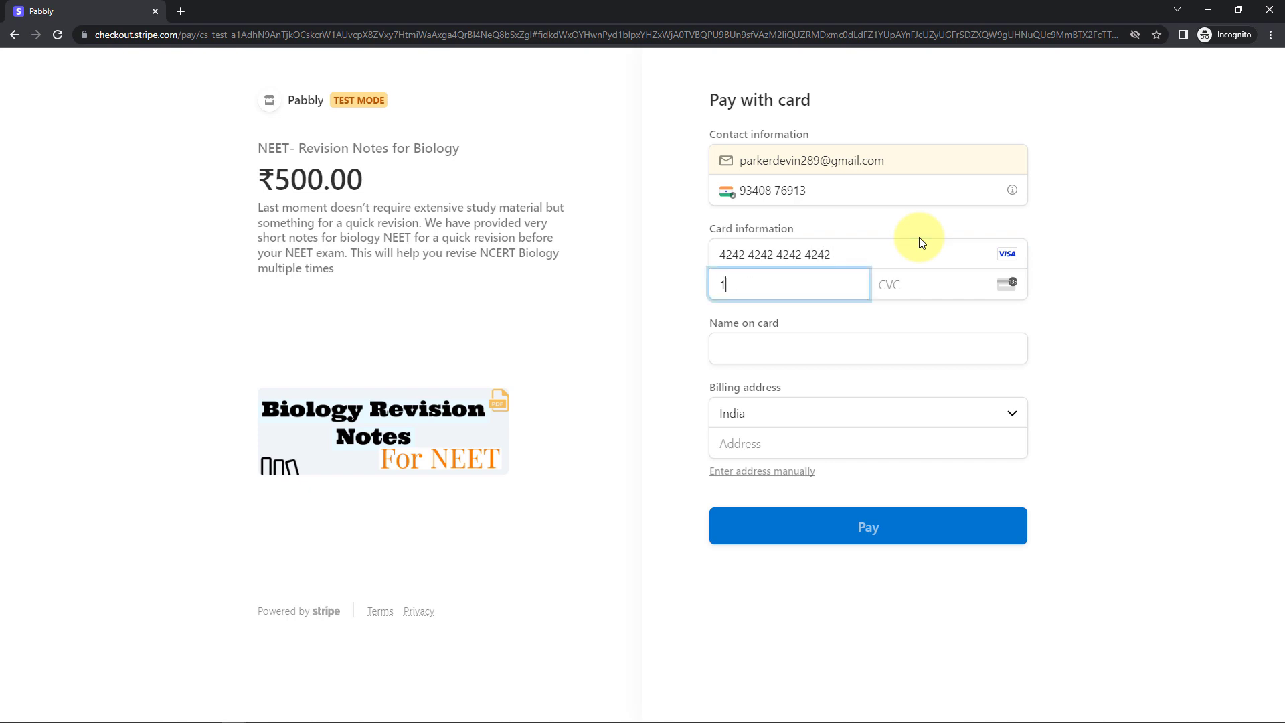
text(225123)
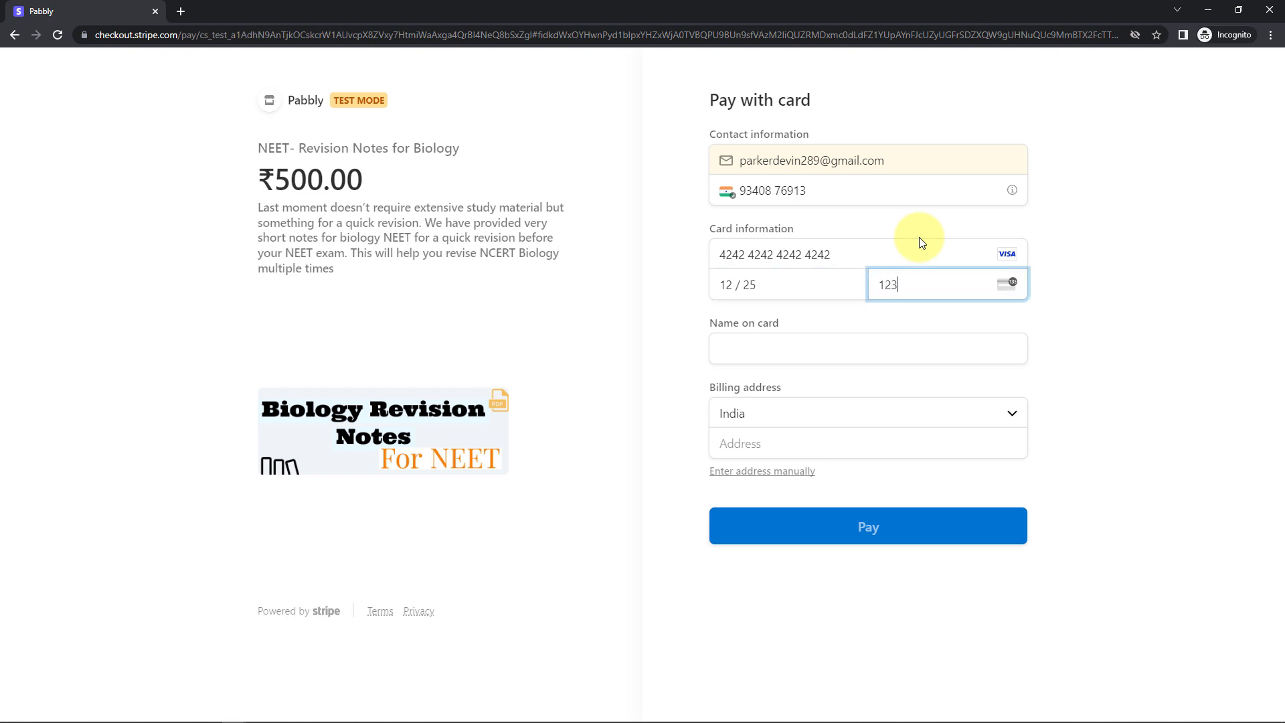
click(773, 356)
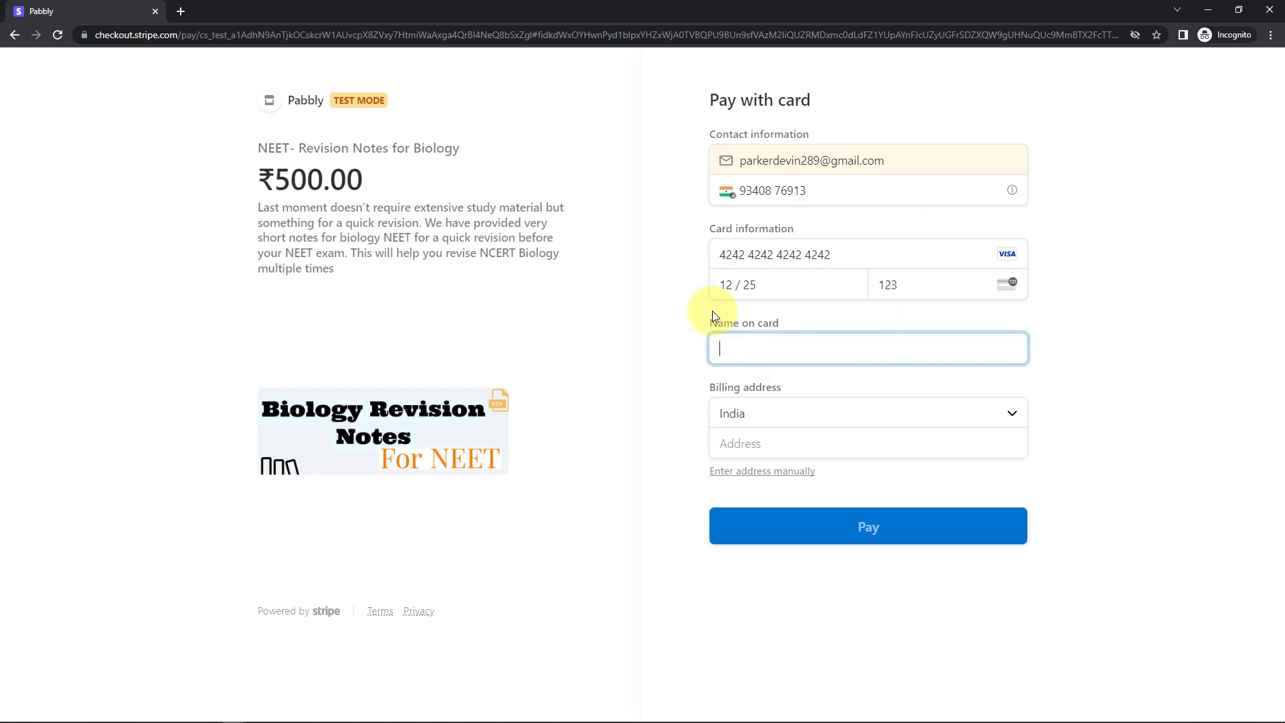
Enter the cardholder's name and street address, switching to manual address entry.
text(Parker)
click(781, 443)
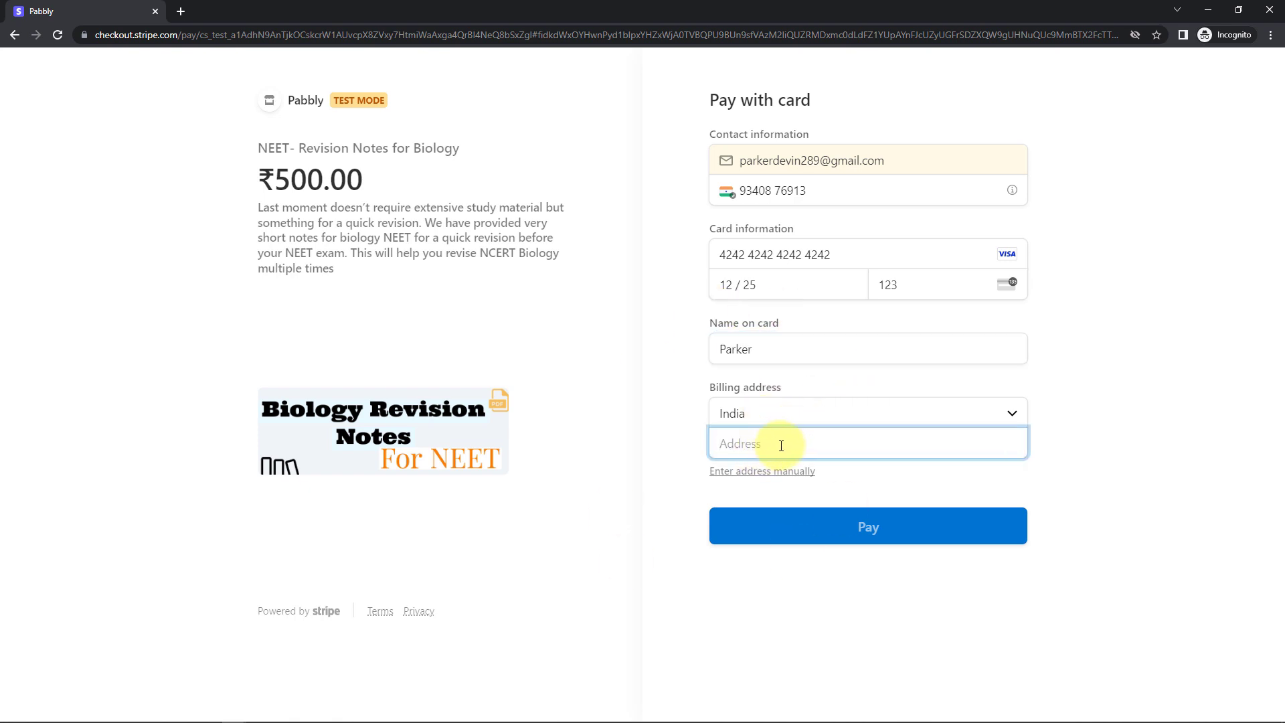
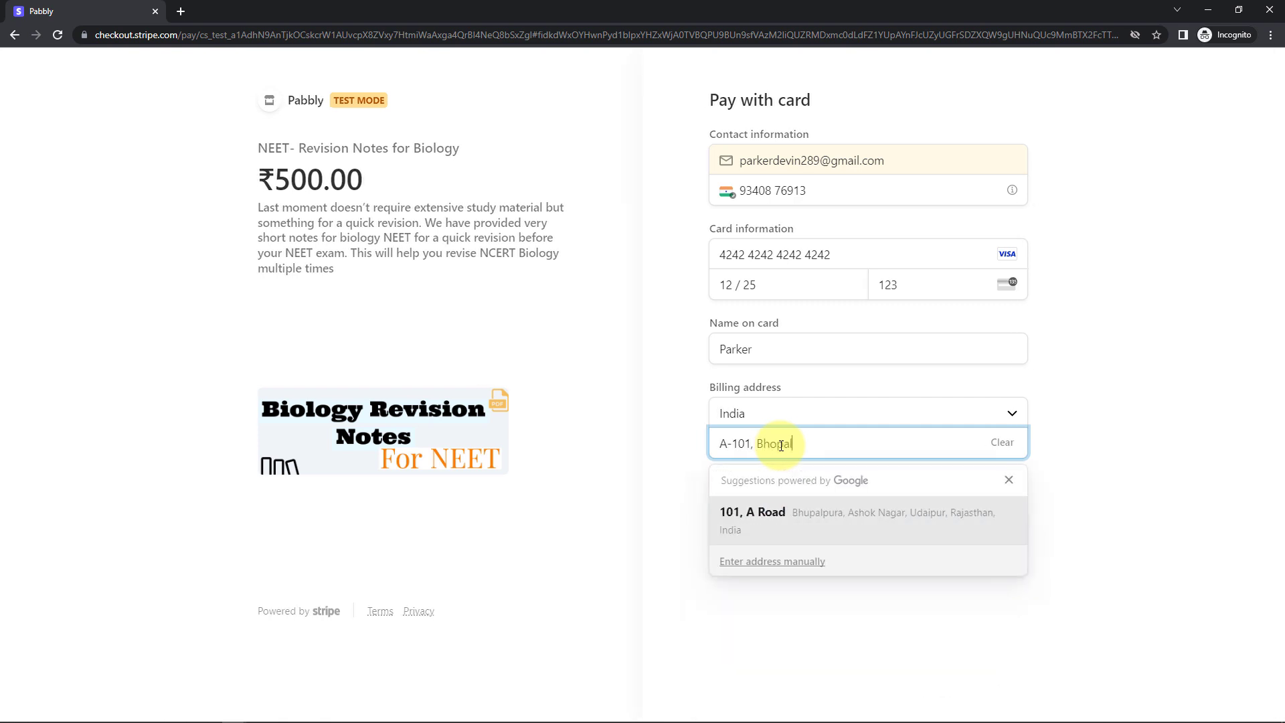
click(597, 420)
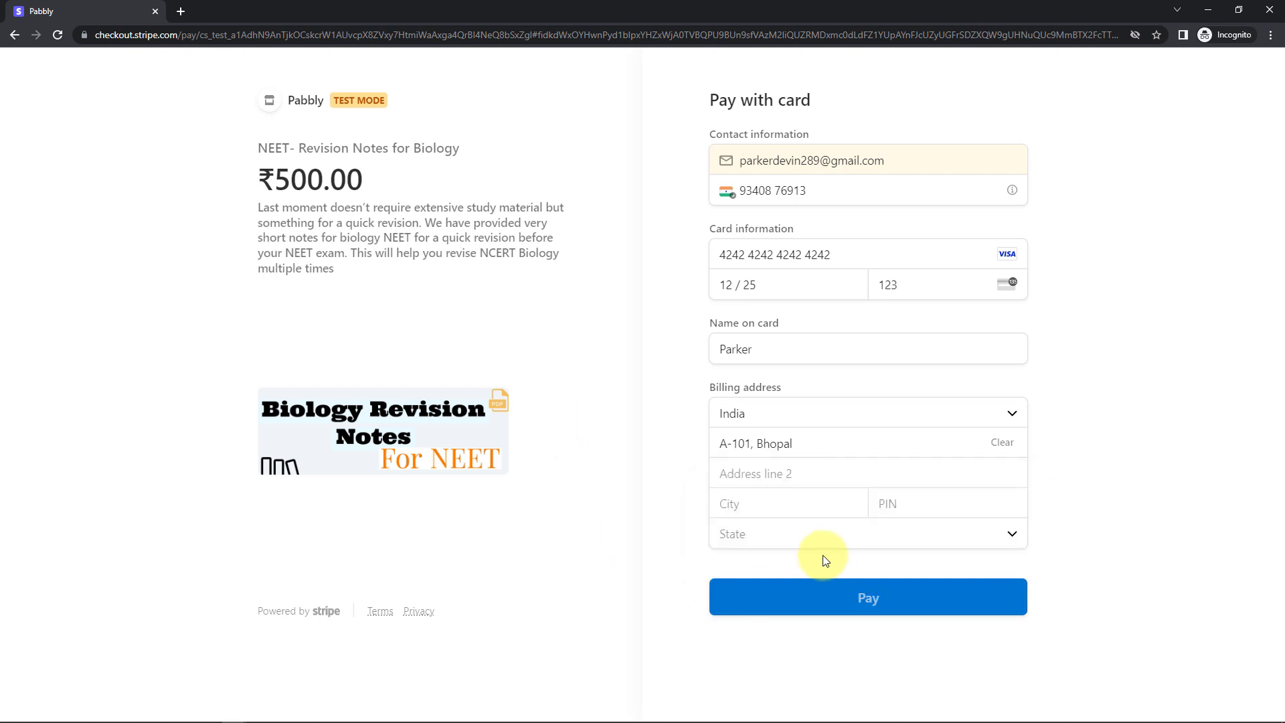
Complete the billing address with the state, PIN code, city and second address line.
click(781, 474)
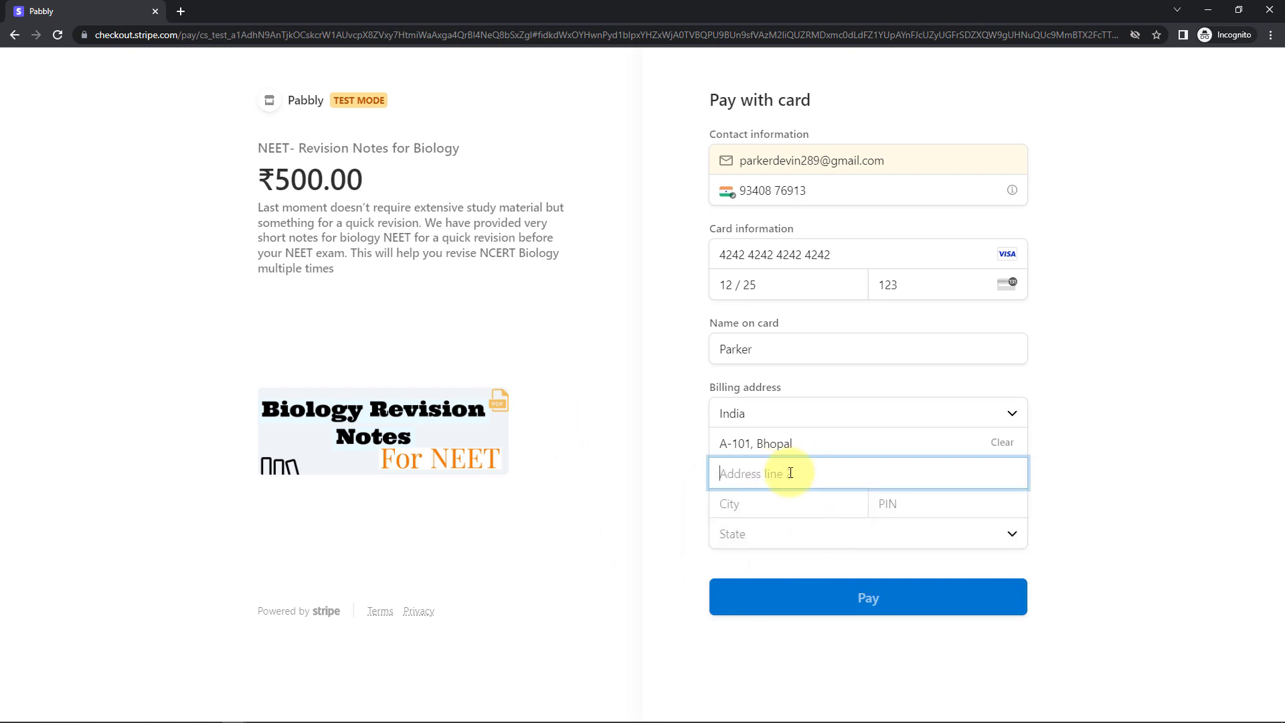
click(780, 532)
click(782, 507)
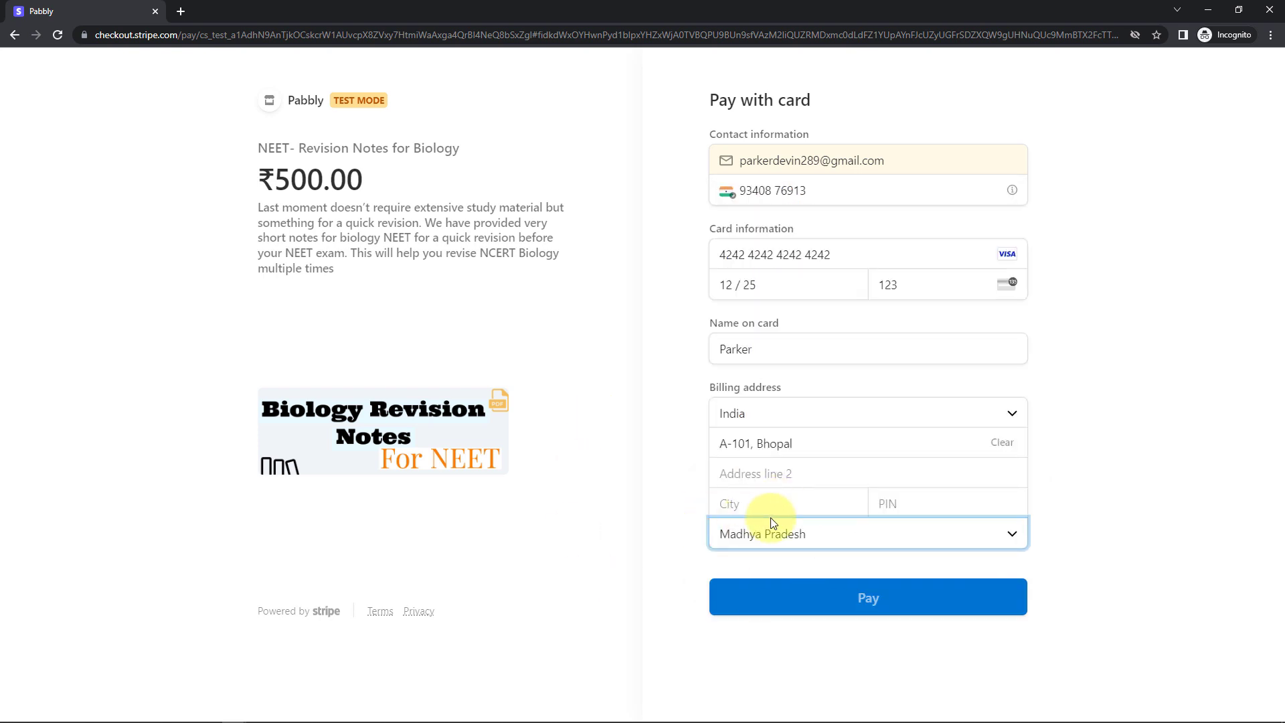
click(914, 502)
text(46202)
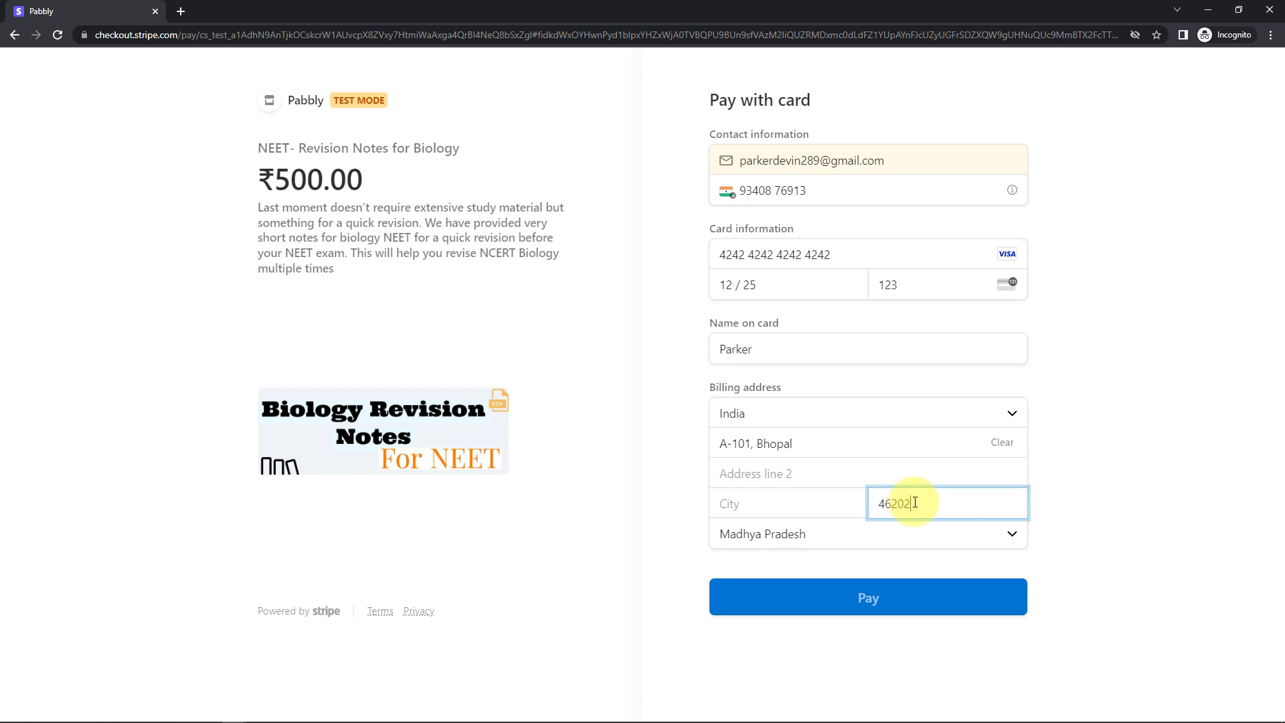
text(2)
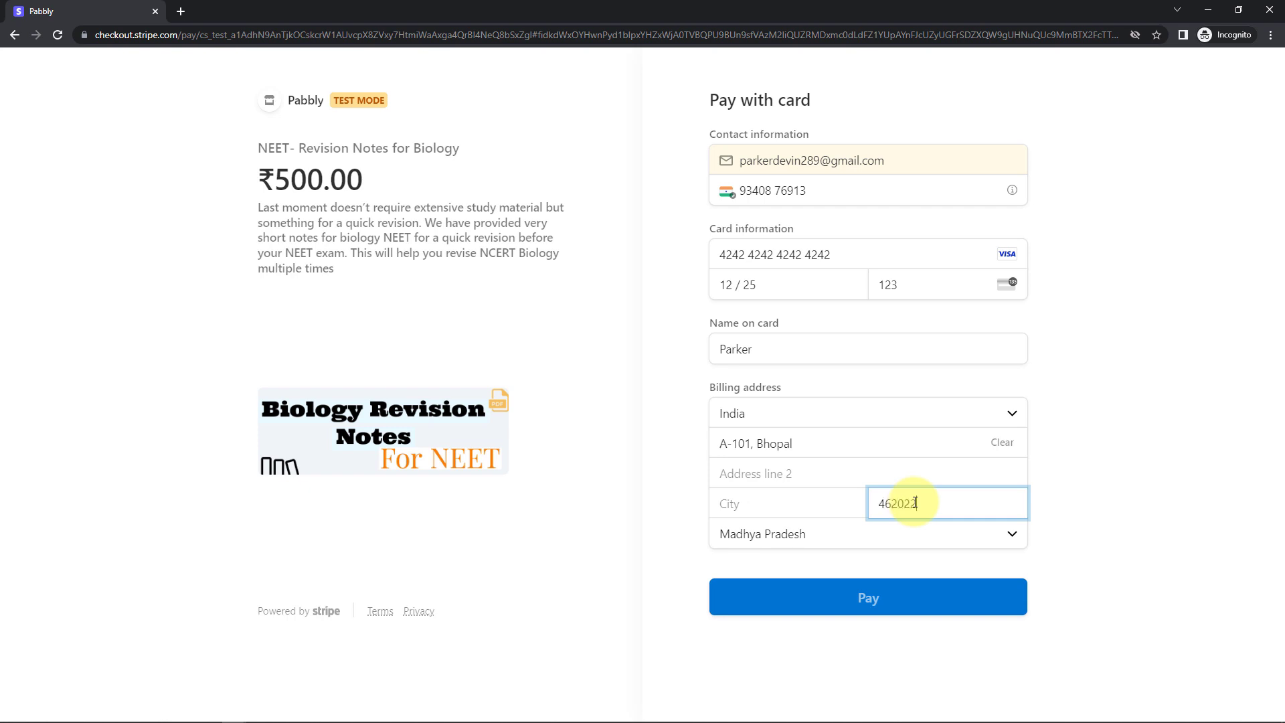
click(813, 495)
text(Bhopal)
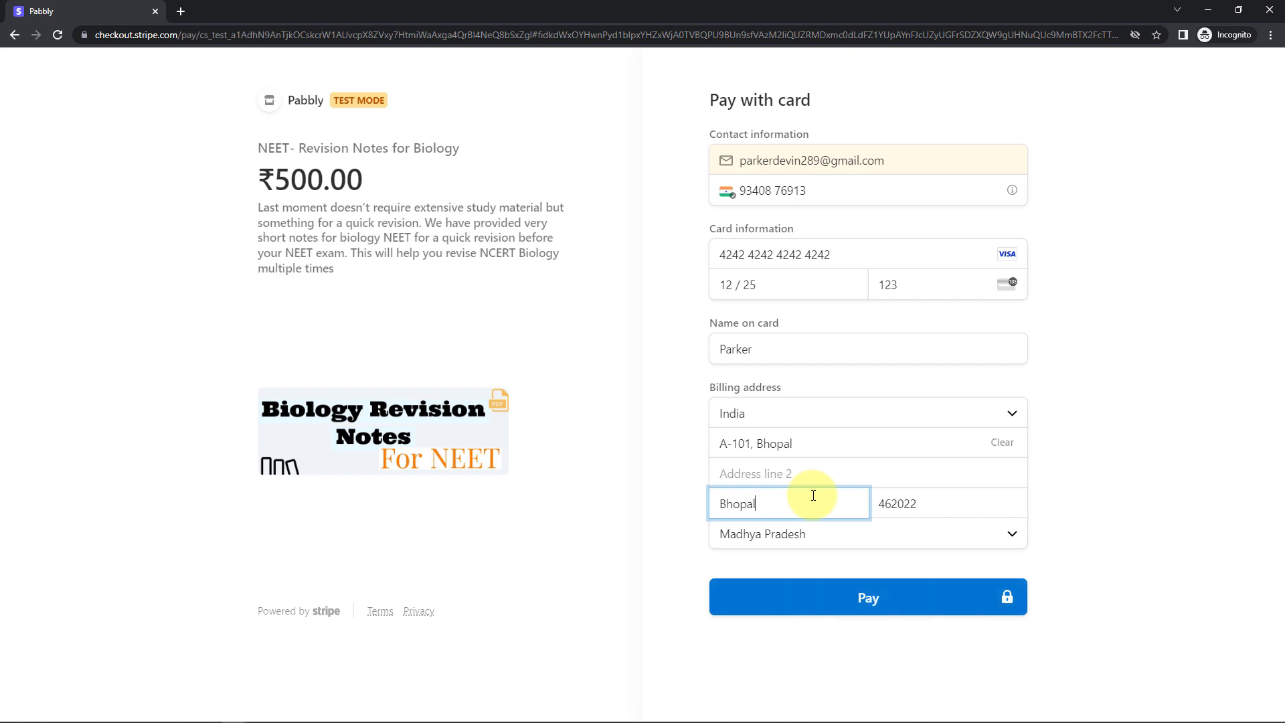
click(804, 472)
text(Nothing)
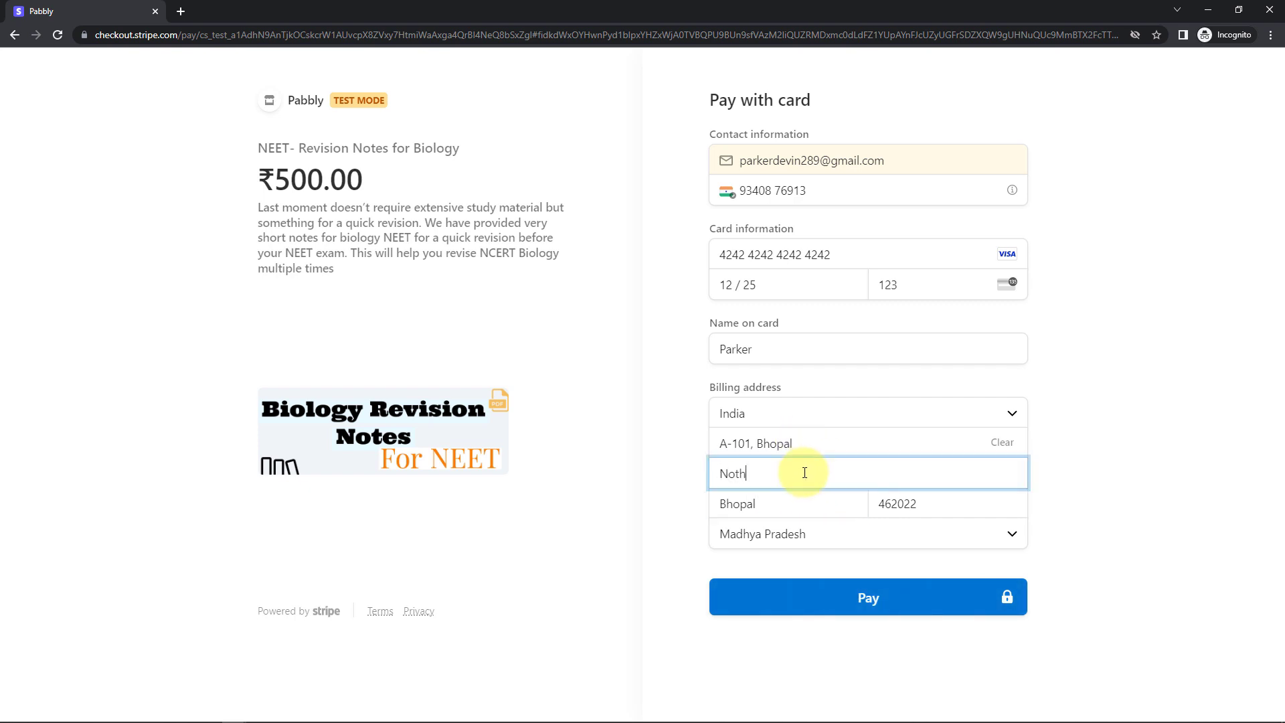
click(625, 480)
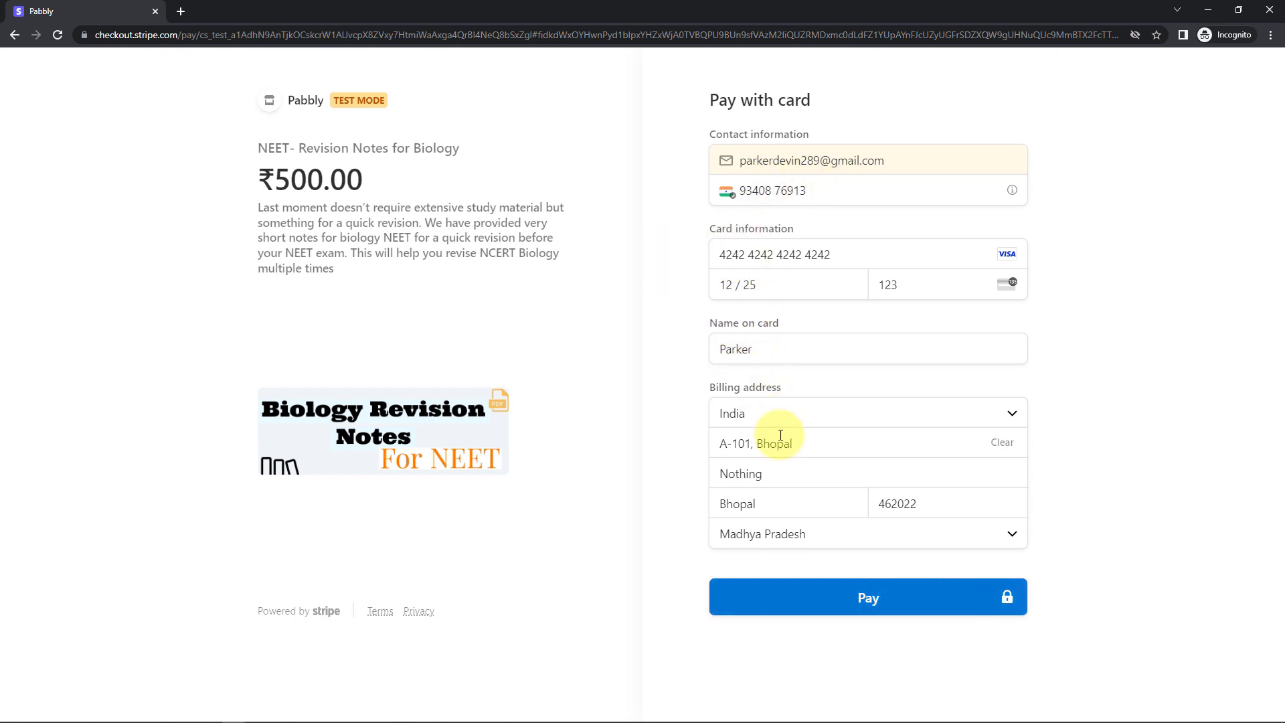
Pay the ₹500.00 test order and close the incognito window after confirmation.
click(837, 605)
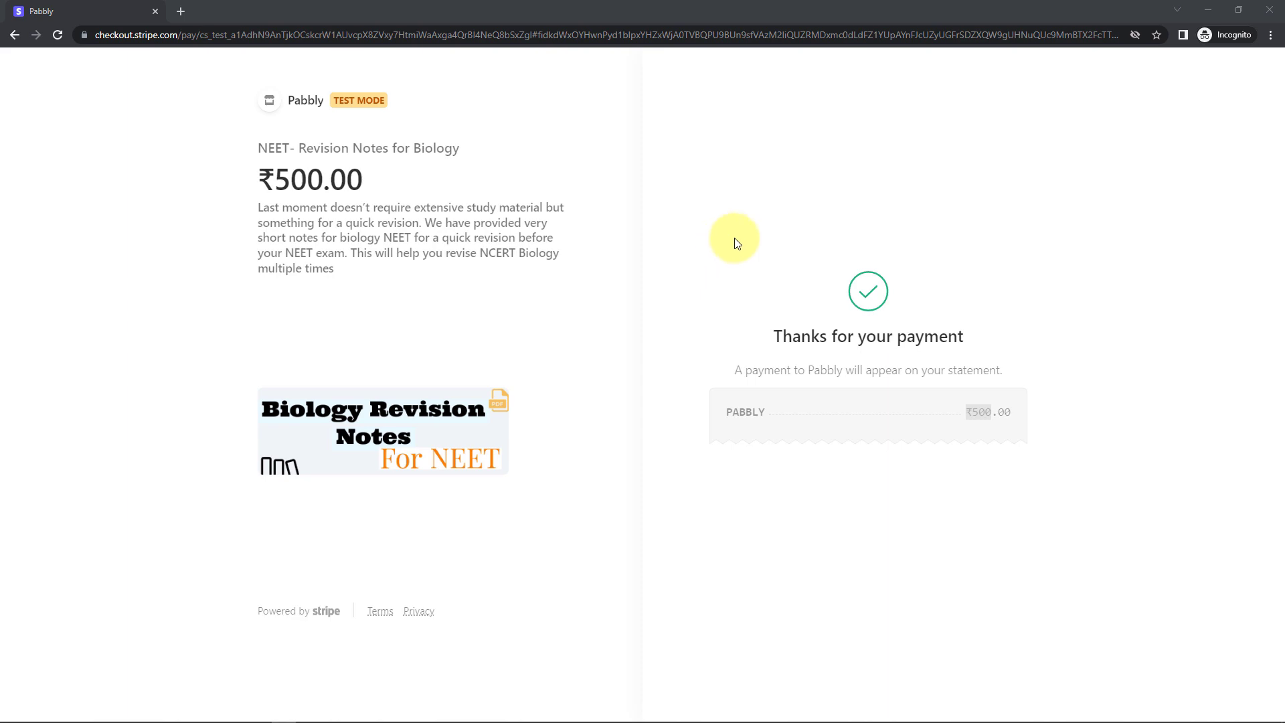
click(1208, 10)
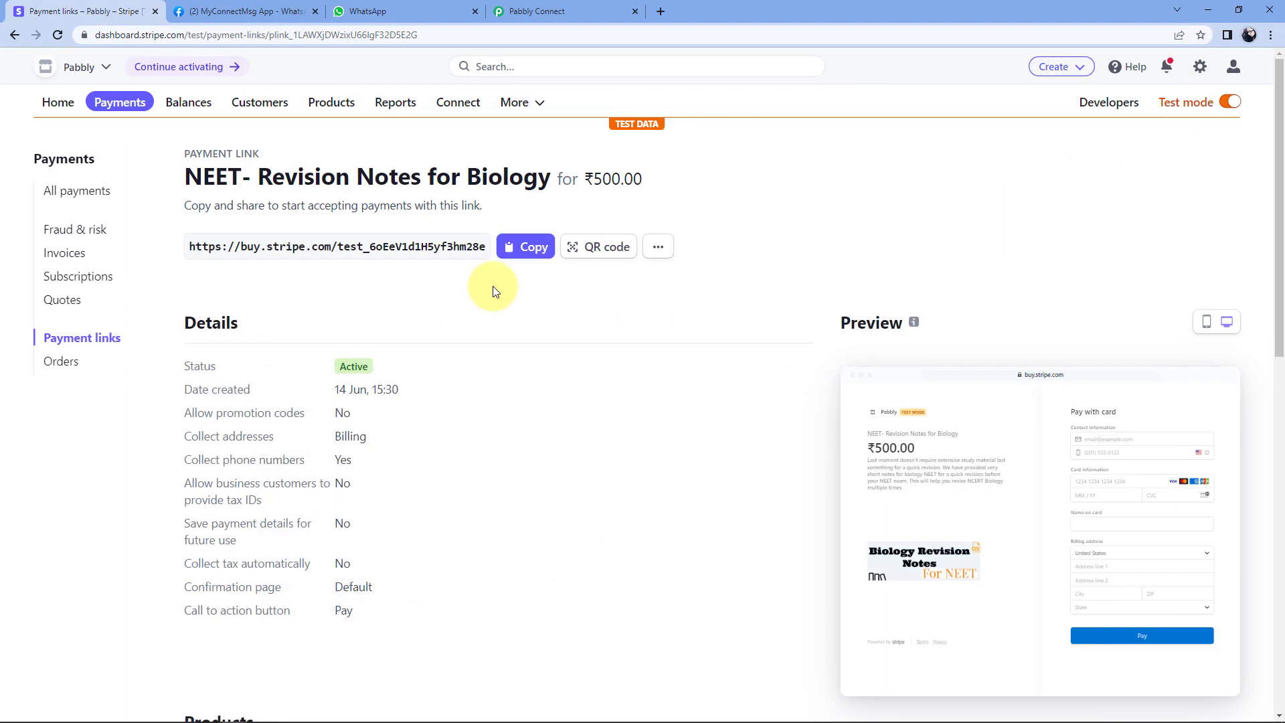
Review the captured billing city, country, e-mail and name in Pabbly's Response Received.
click(569, 8)
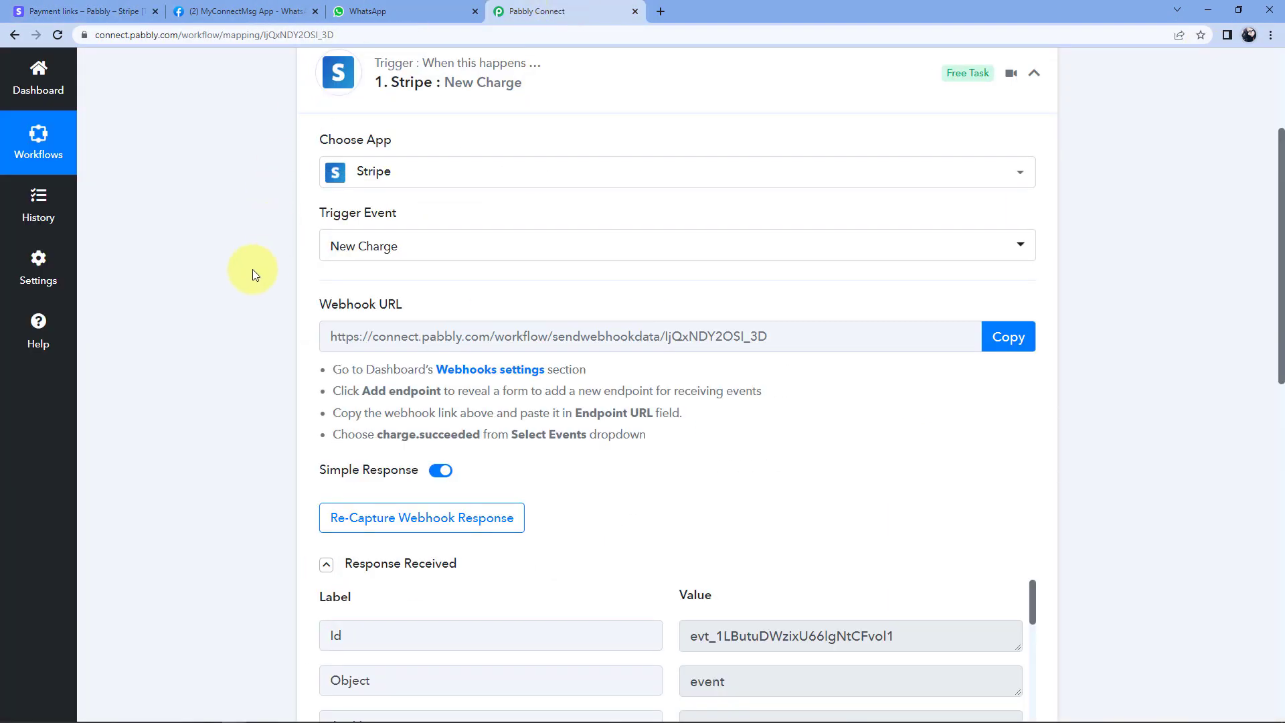
scroll(252, 270, down, 5)
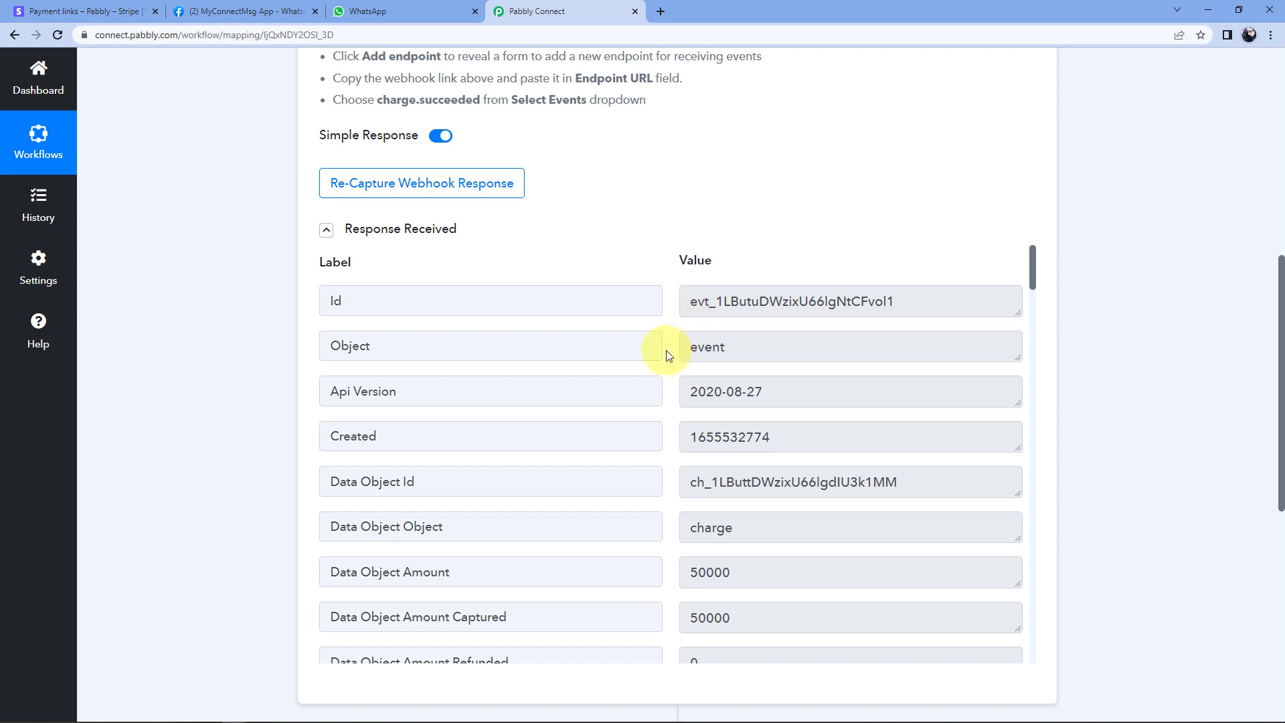
scroll(667, 355, down, 7)
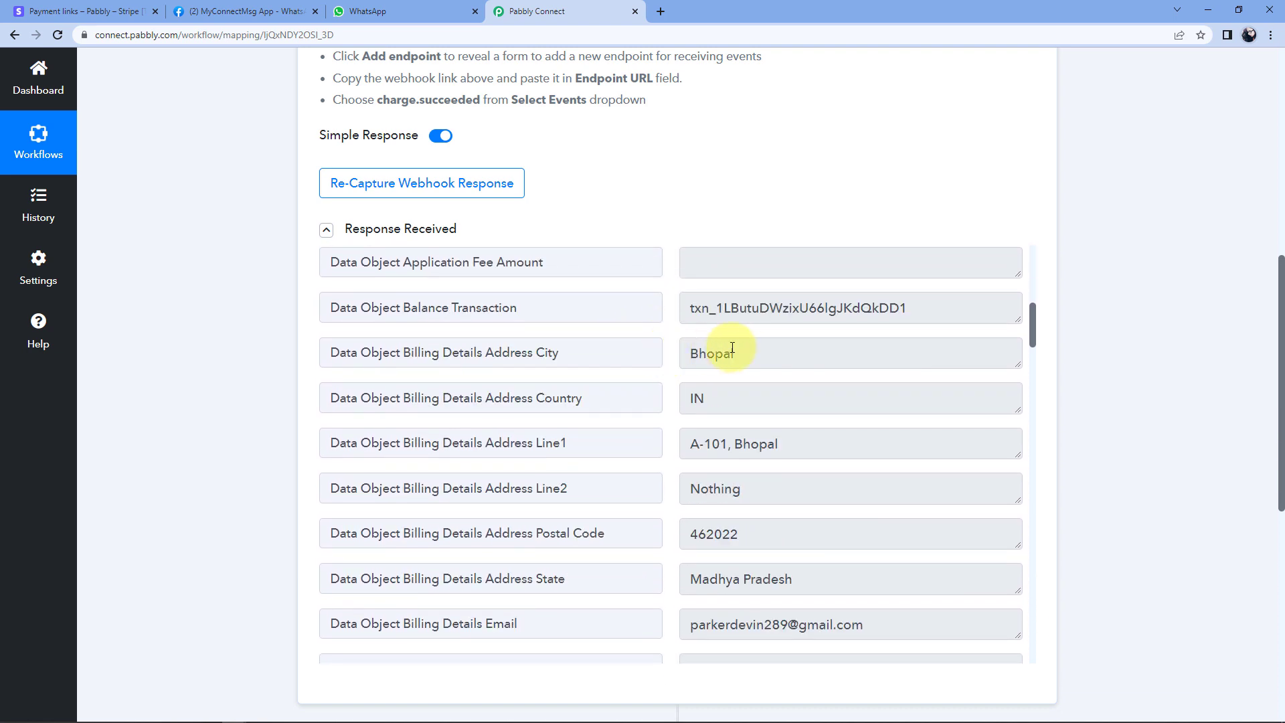
click(737, 350)
click(737, 399)
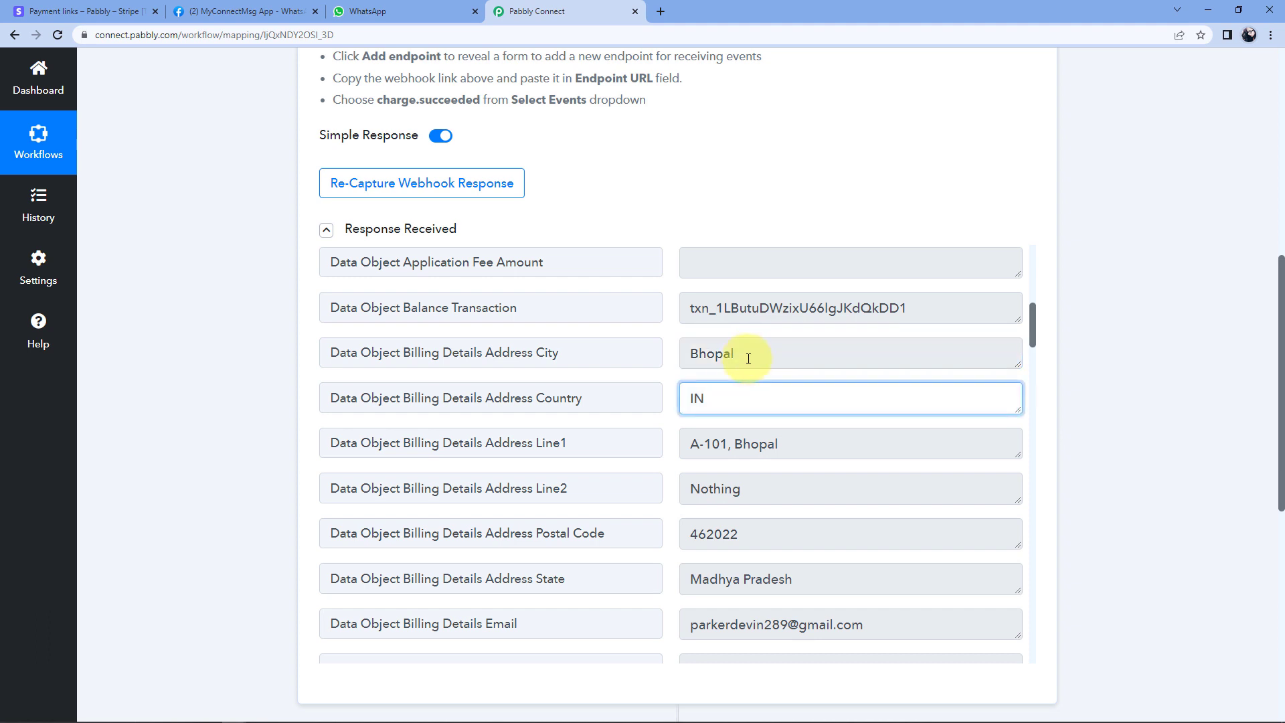
click(749, 356)
scroll(746, 369, down, 4)
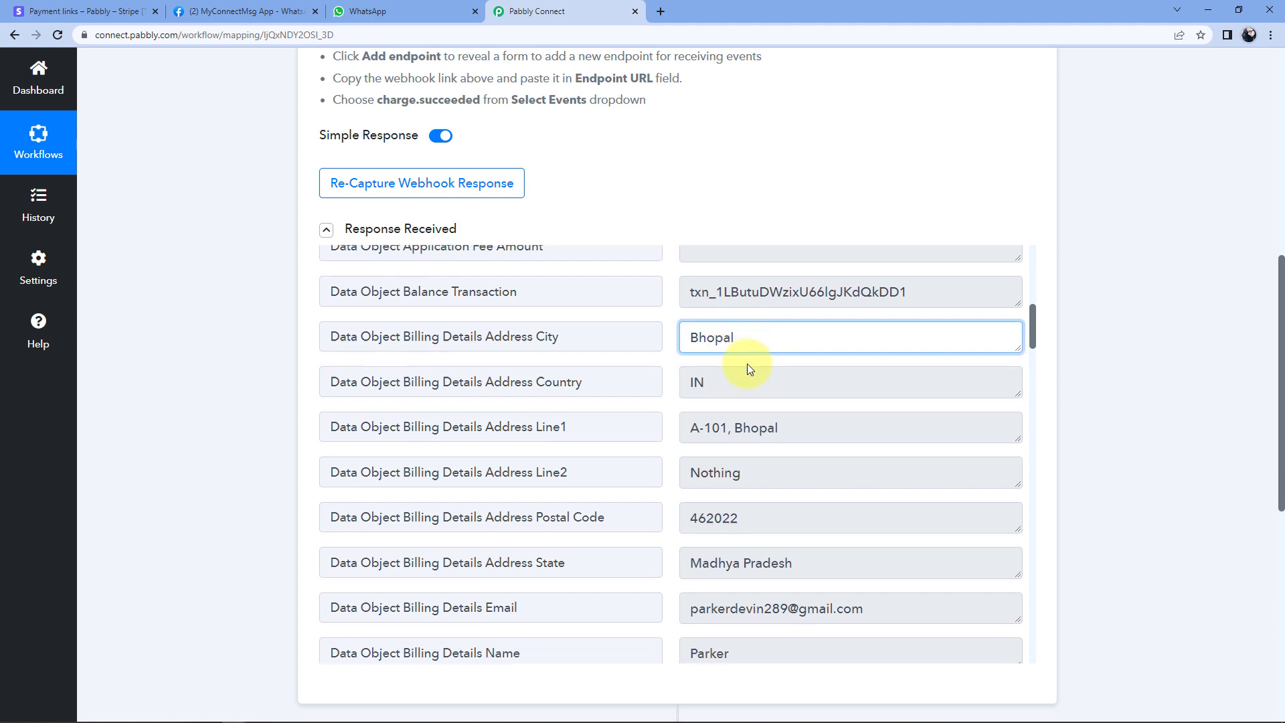
click(749, 356)
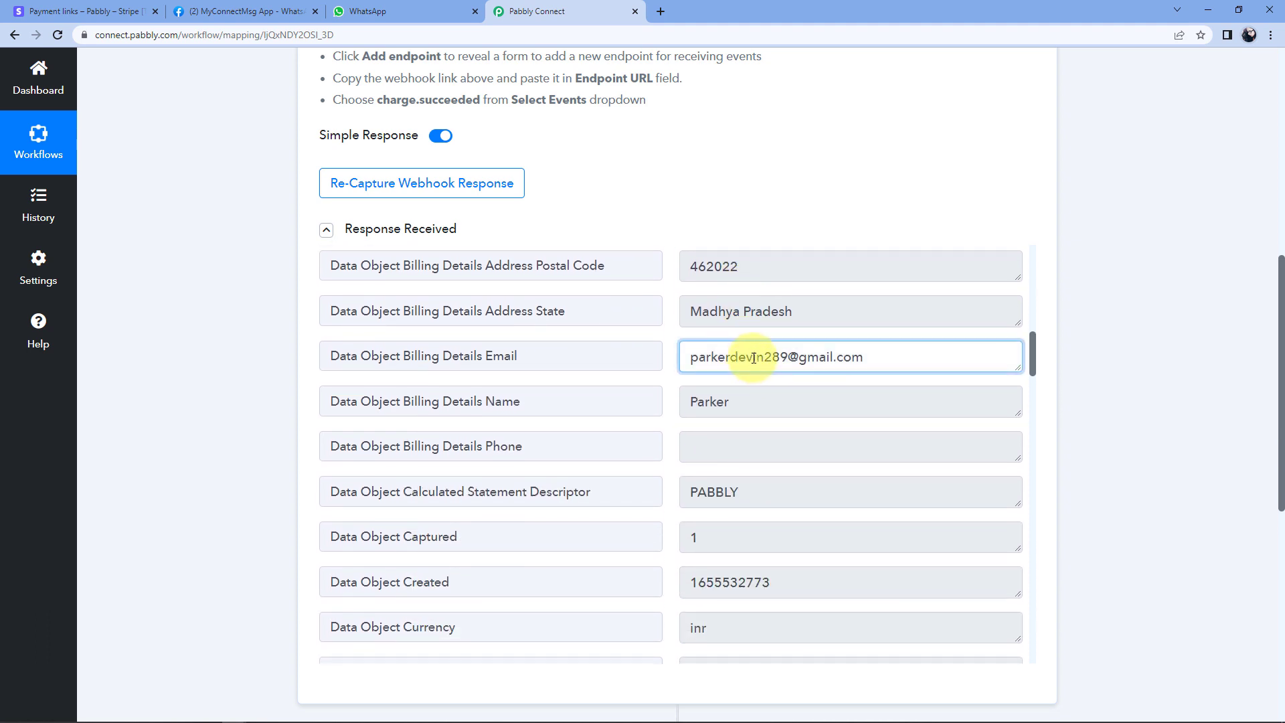
click(739, 403)
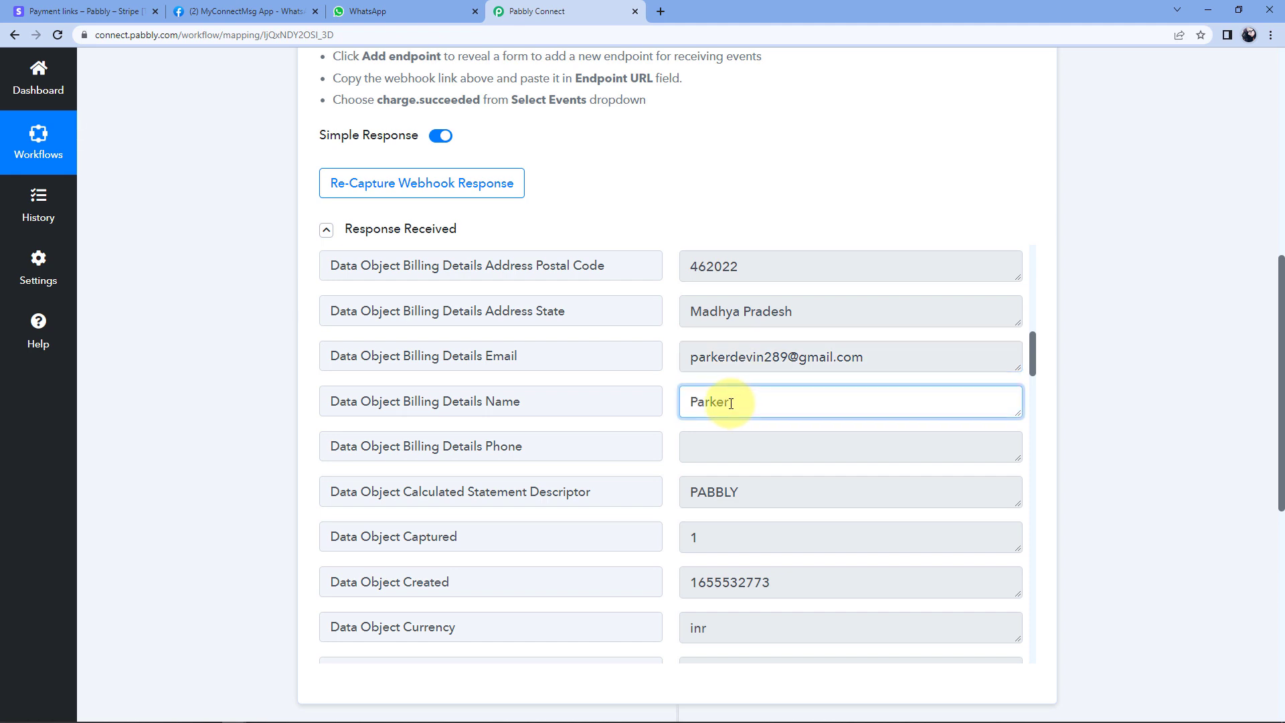
Locate the Data Object Amount value 50000, noting its two extra digits.
scroll(669, 374, down, 1)
scroll(669, 374, down, 14)
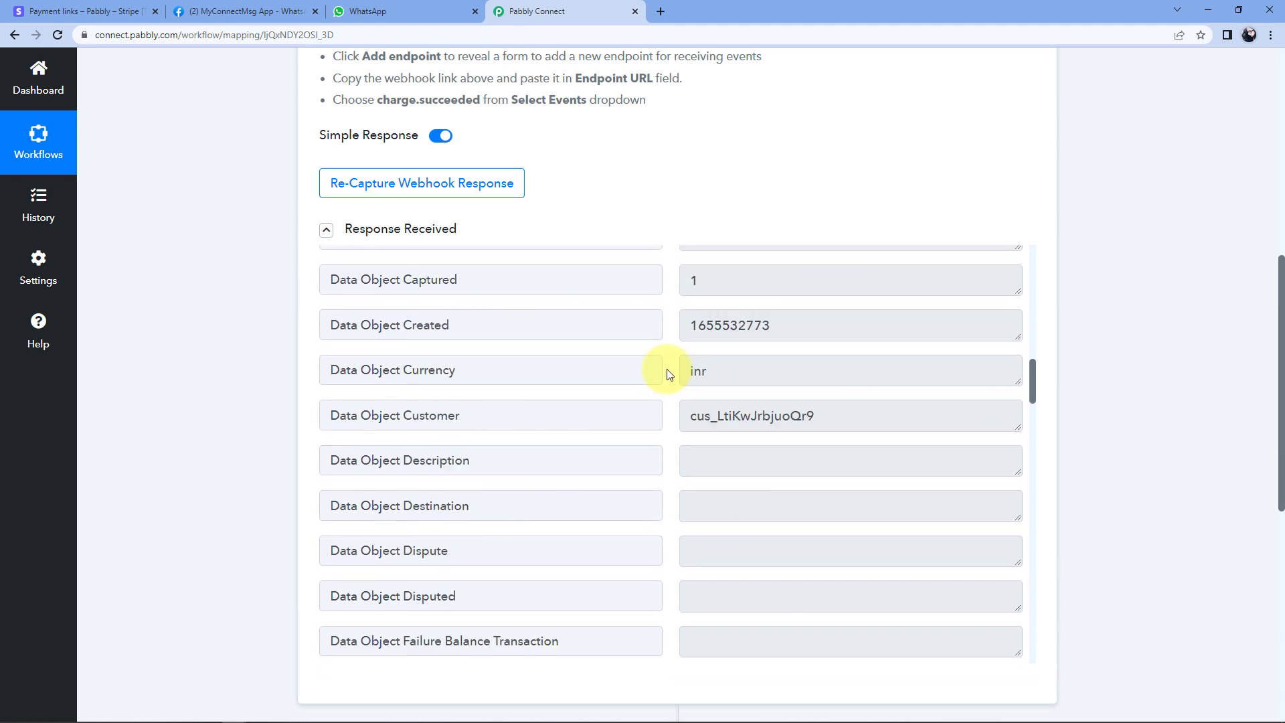
scroll(669, 374, down, 2)
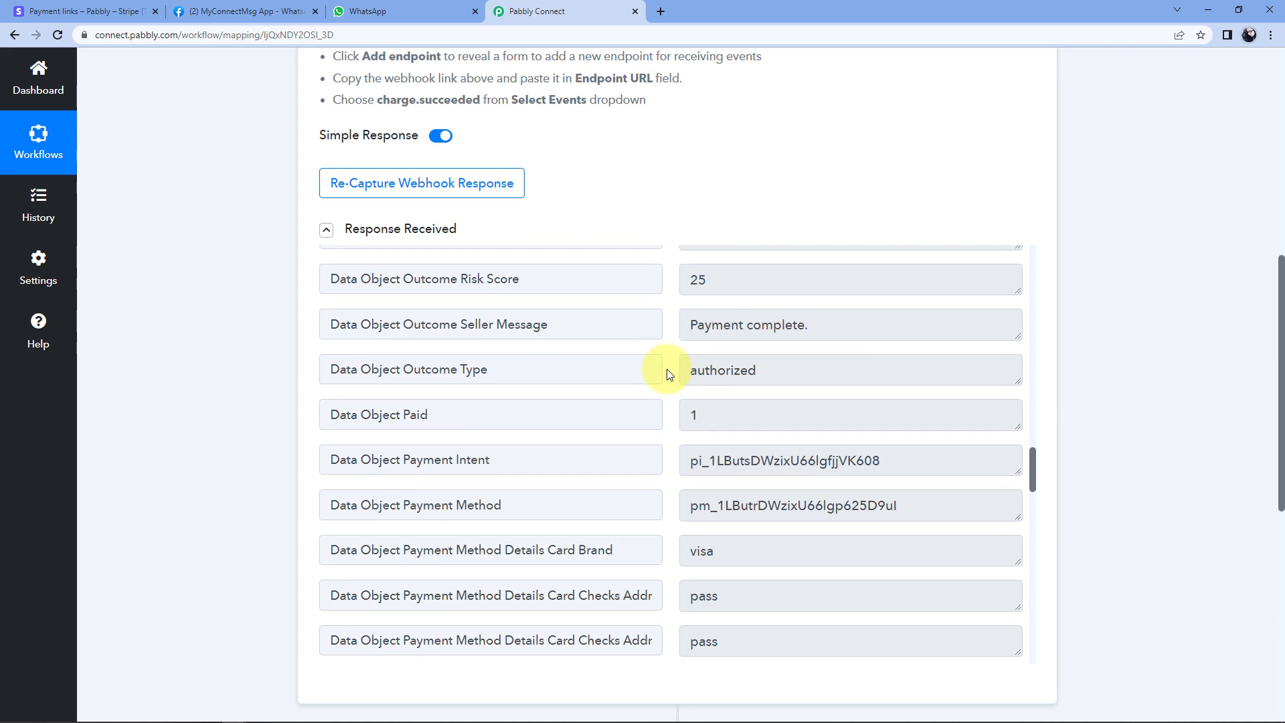
scroll(669, 374, up, 10)
scroll(669, 373, up, 15)
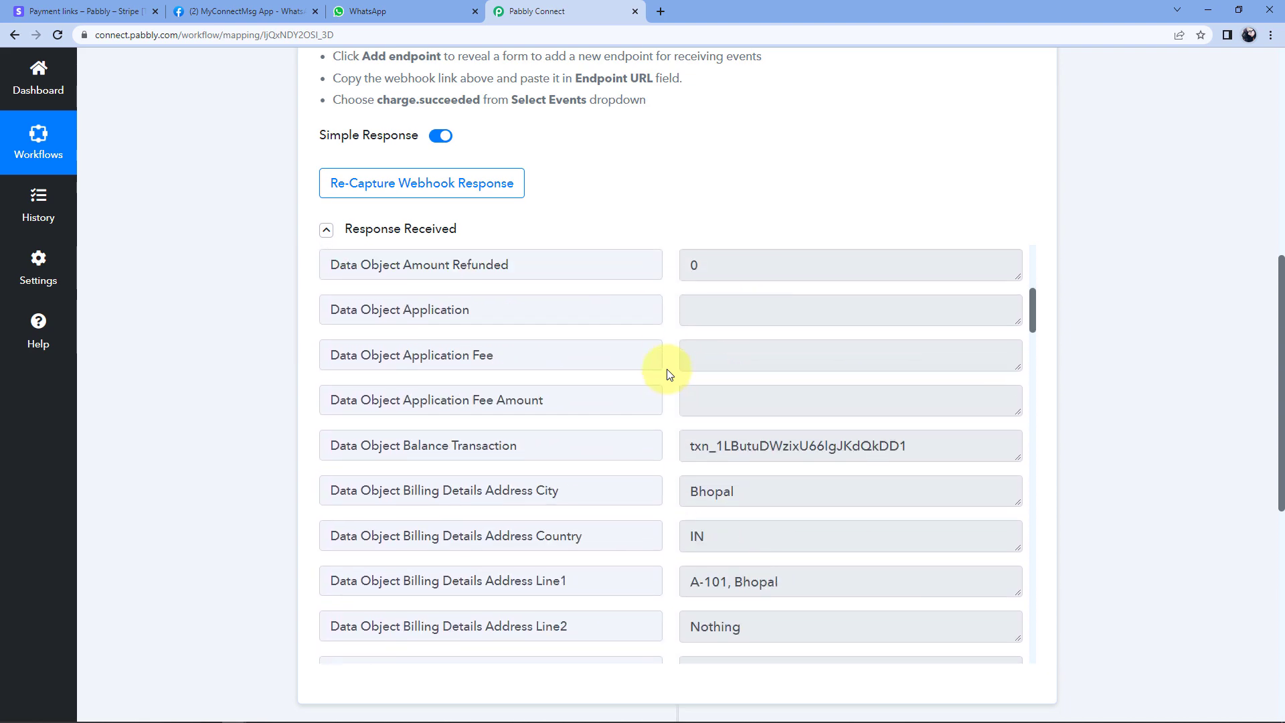
scroll(670, 374, up, 5)
scroll(670, 374, down, 1)
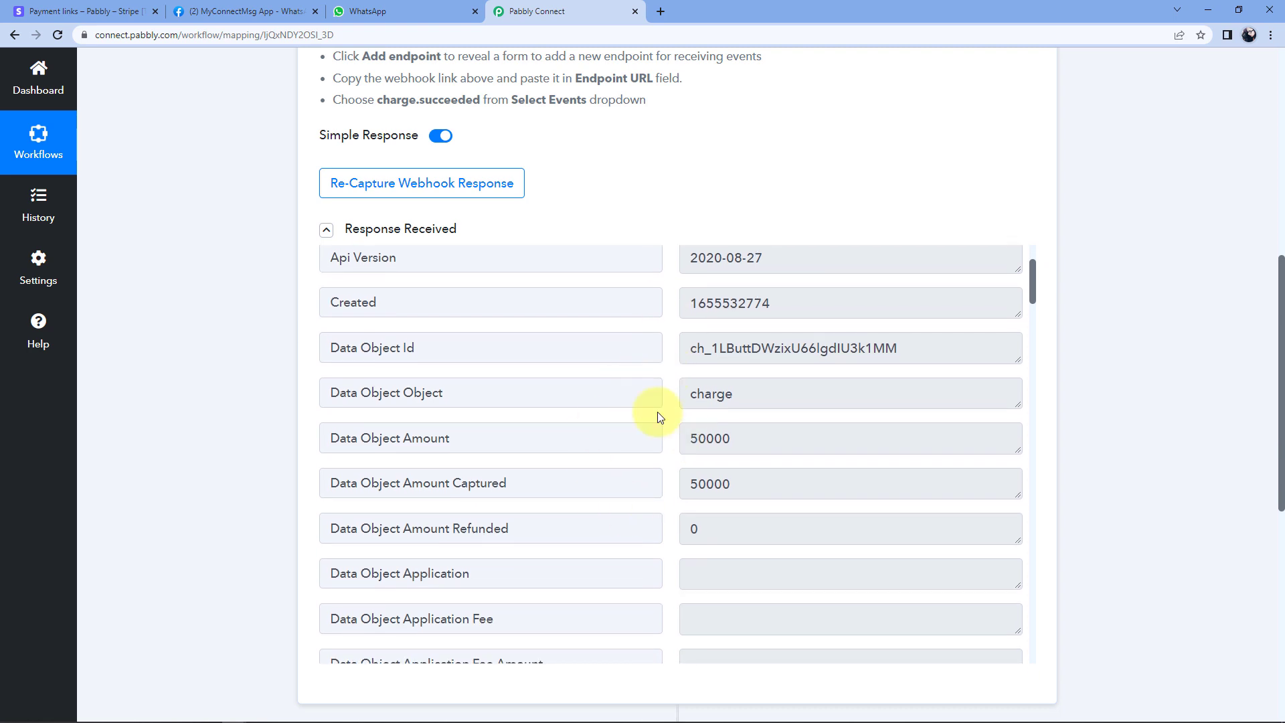
click(501, 439)
click(721, 435)
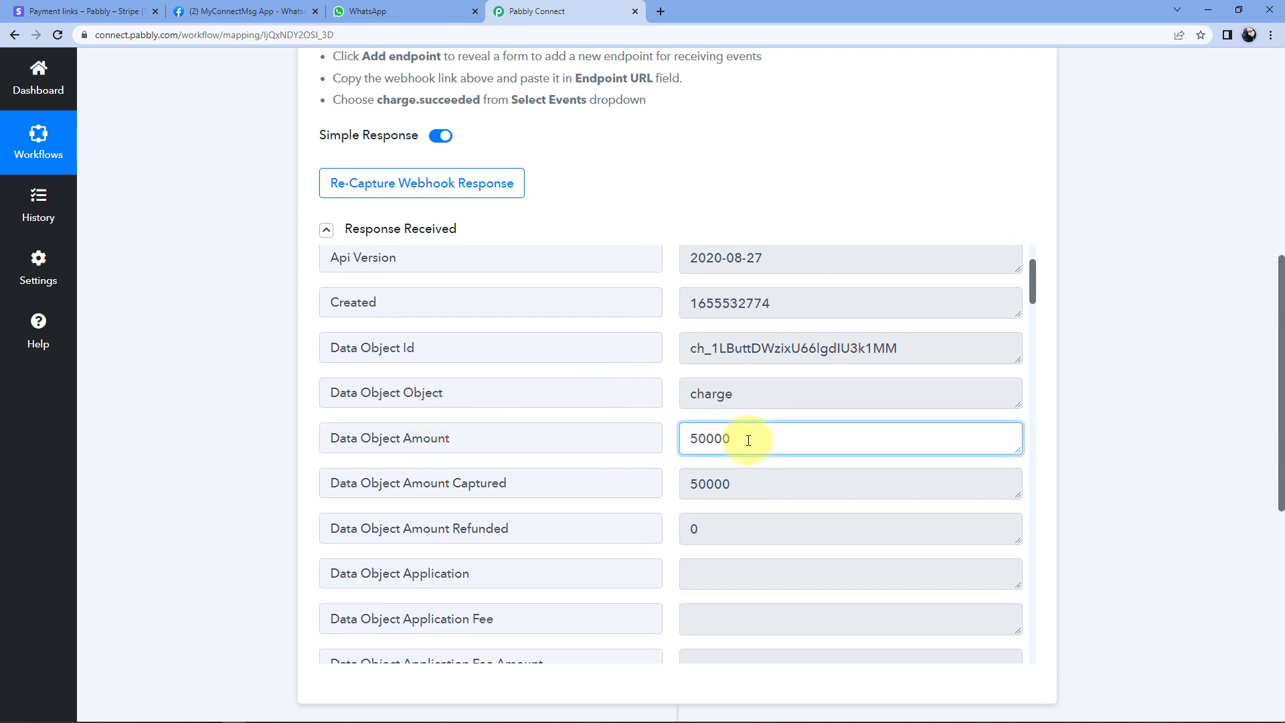
drag(757, 440, 692, 442)
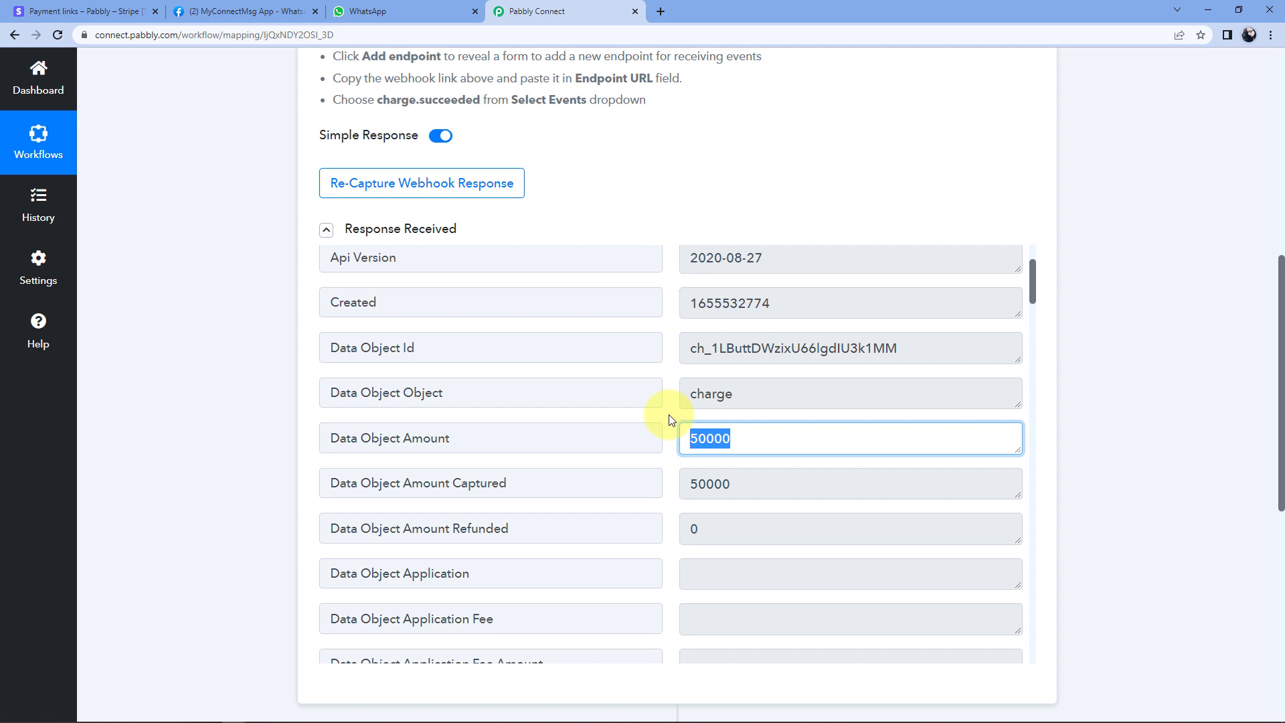
click(670, 420)
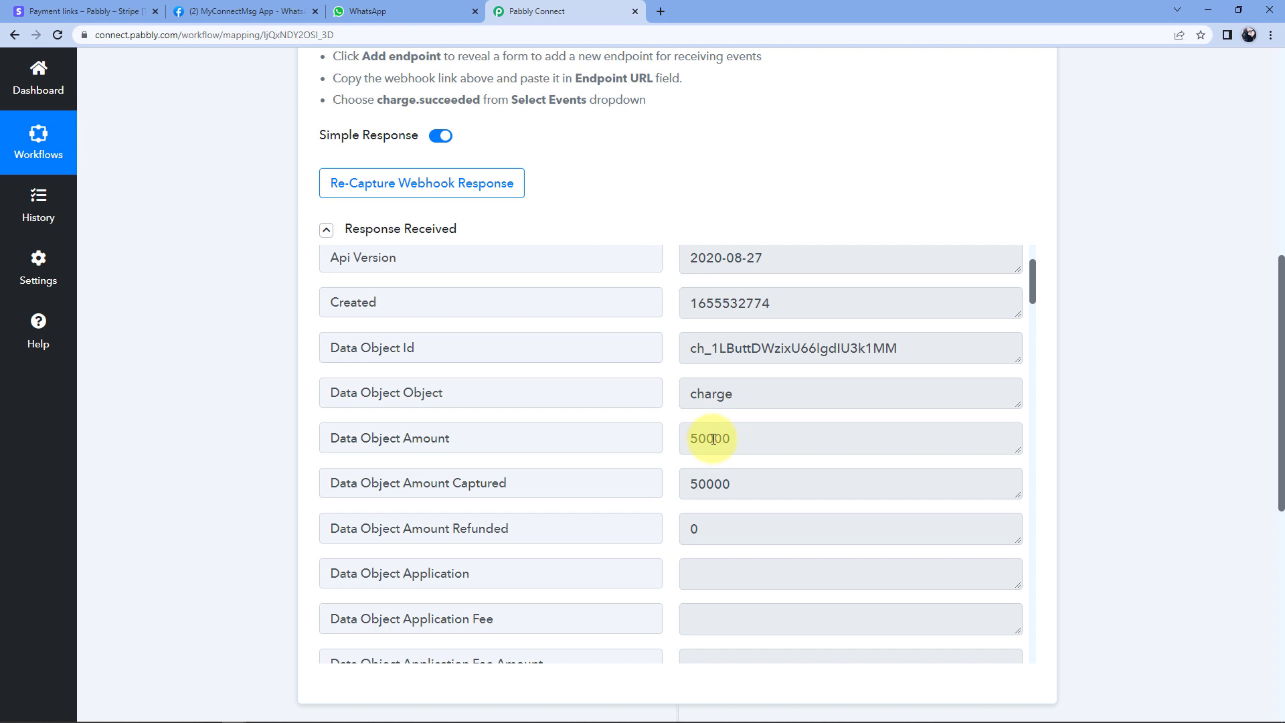
drag(714, 439, 725, 439)
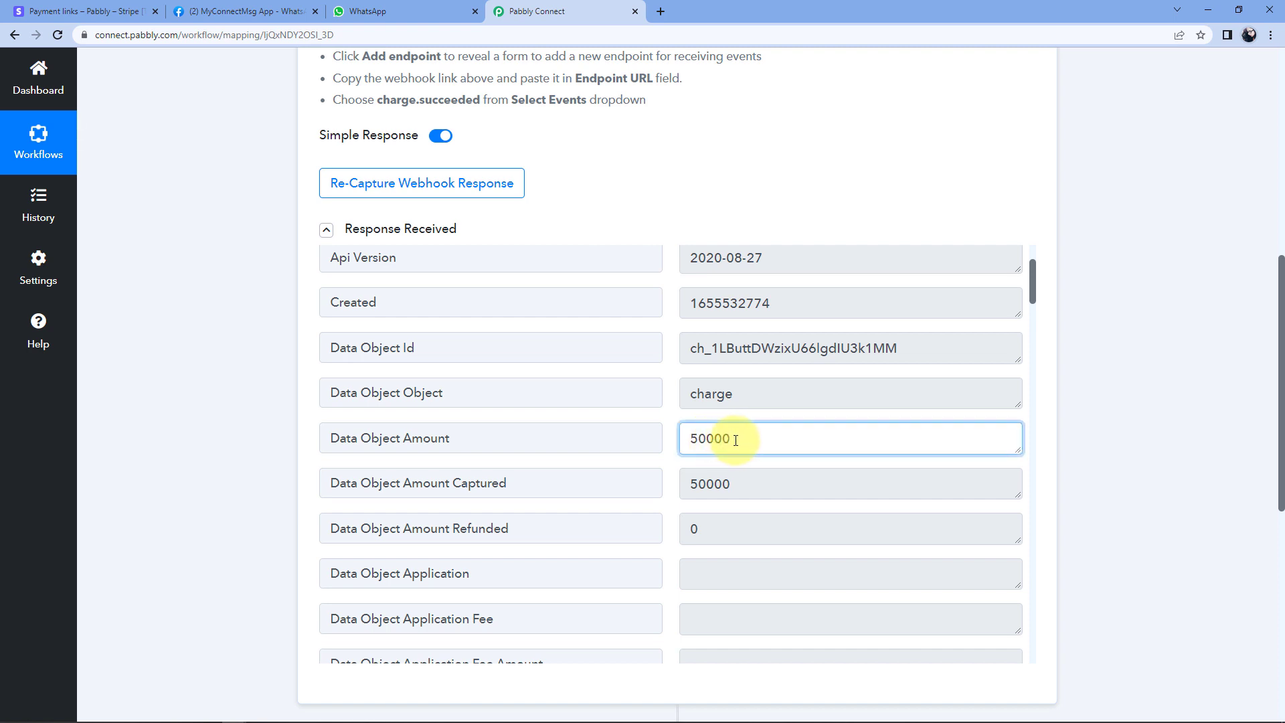
scroll(669, 374, up, 1)
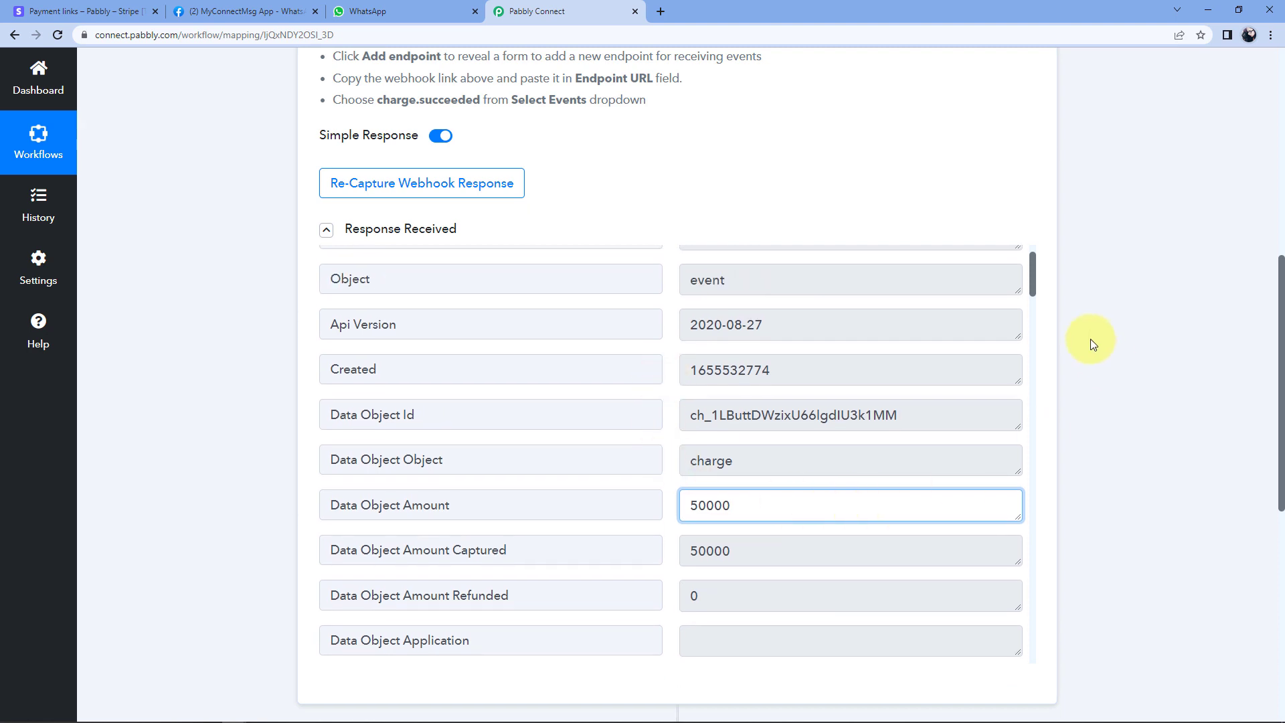
scroll(1090, 340, down, 8)
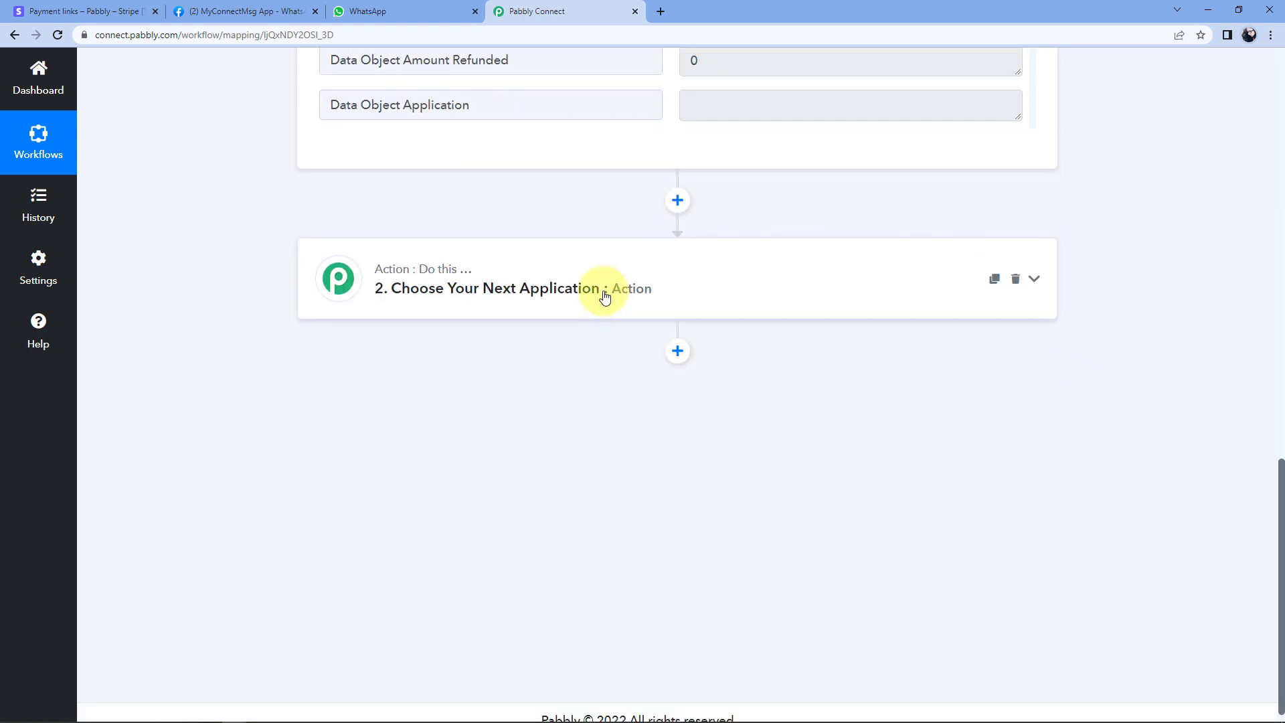
Set action step 2 to the Stripe app with the 'Retrieve a Customer by ID' event.
click(604, 296)
click(410, 244)
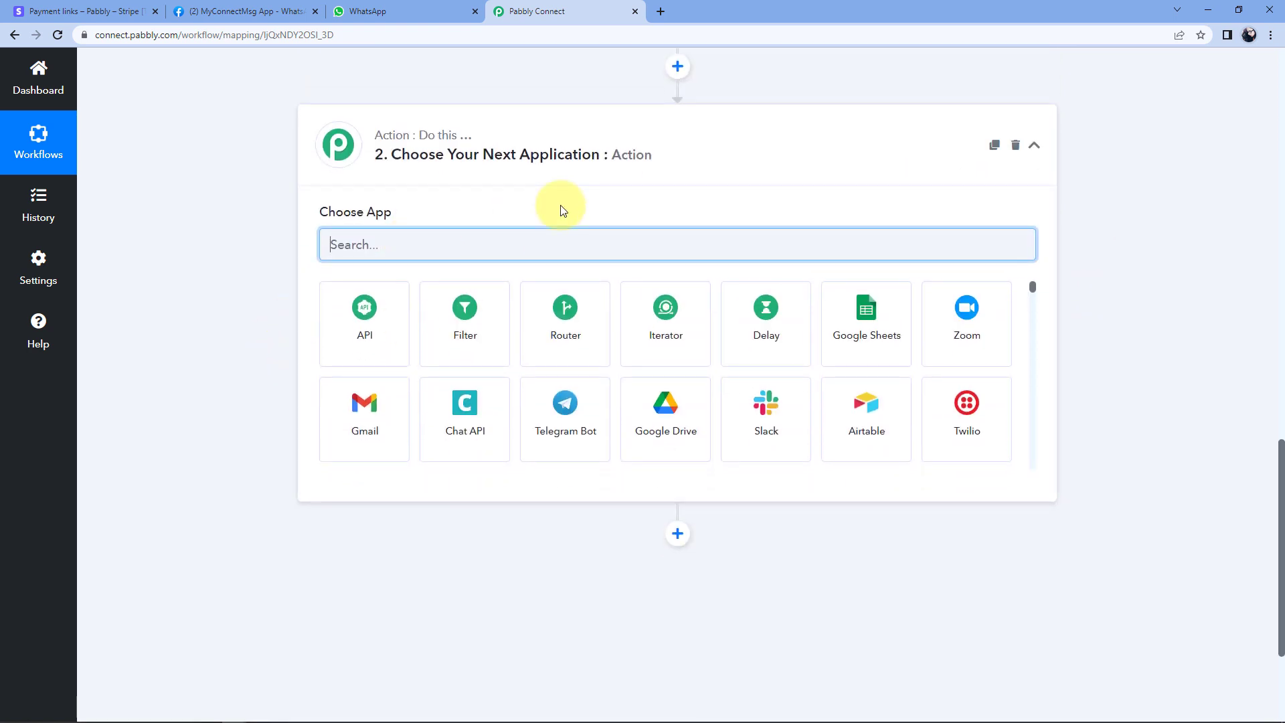
text(St)
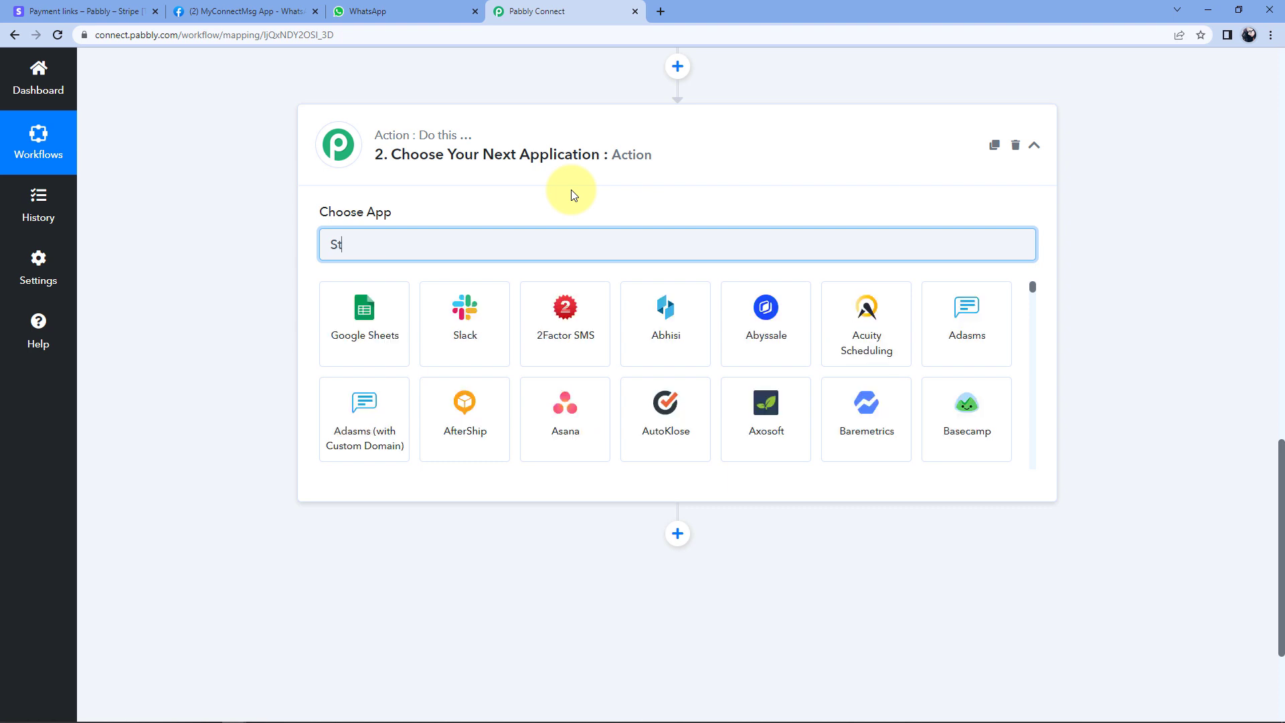
text(ri)
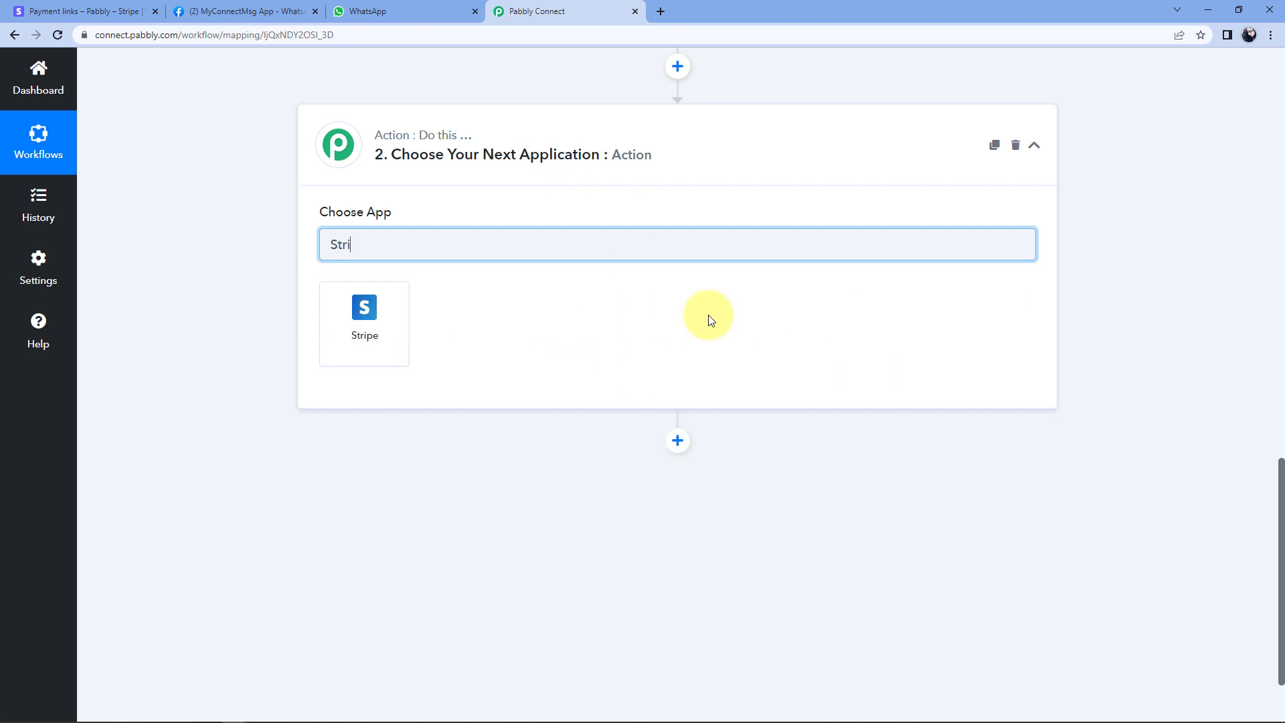
click(392, 324)
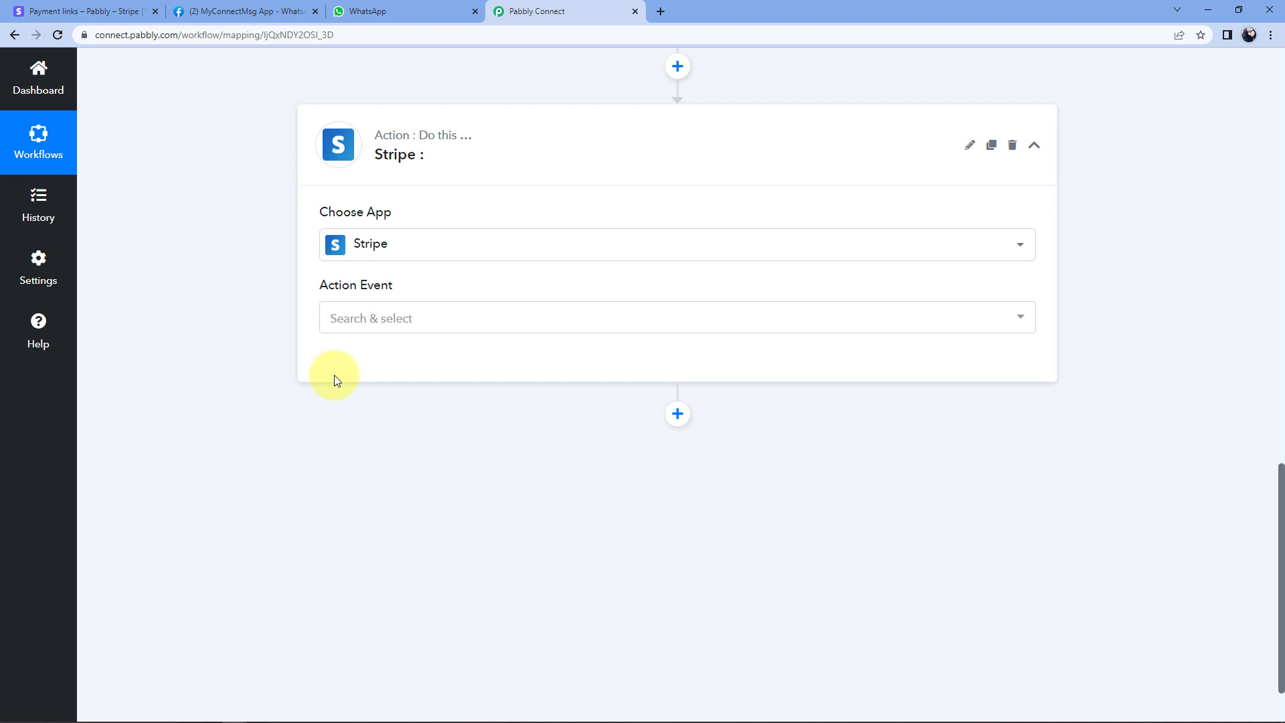
click(468, 319)
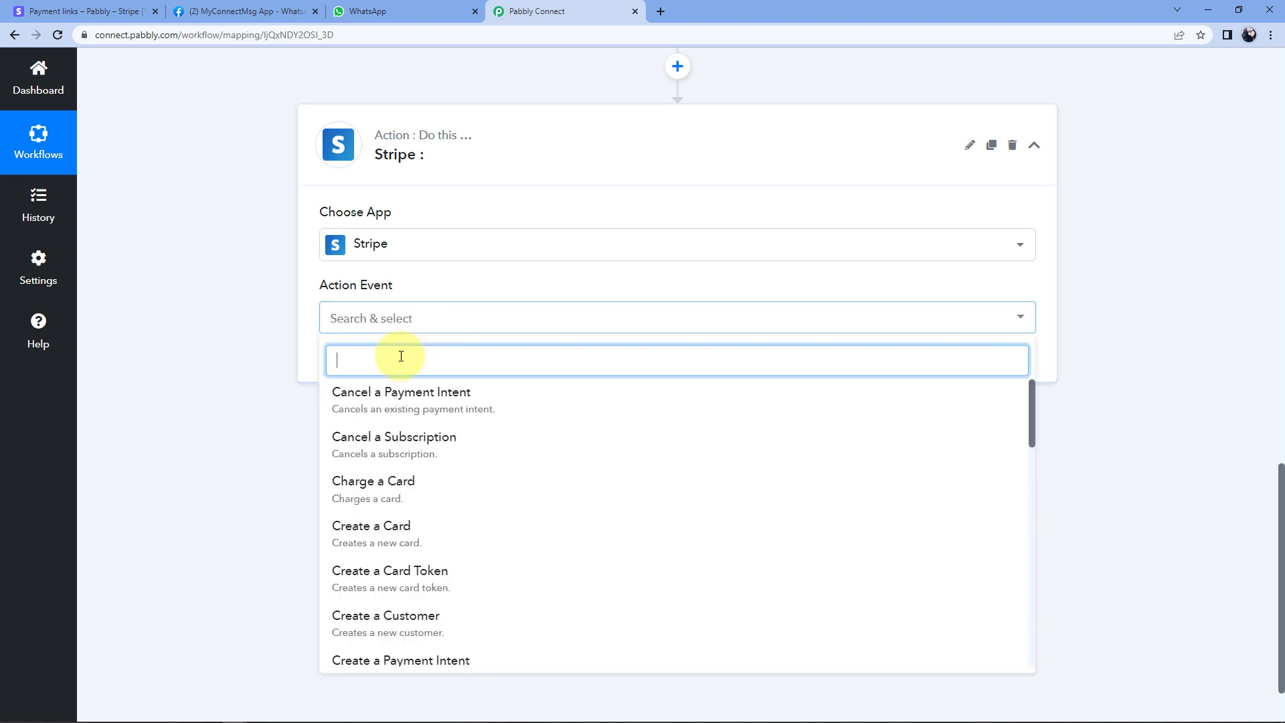
scroll(295, 384, down, 1)
scroll(545, 405, down, 6)
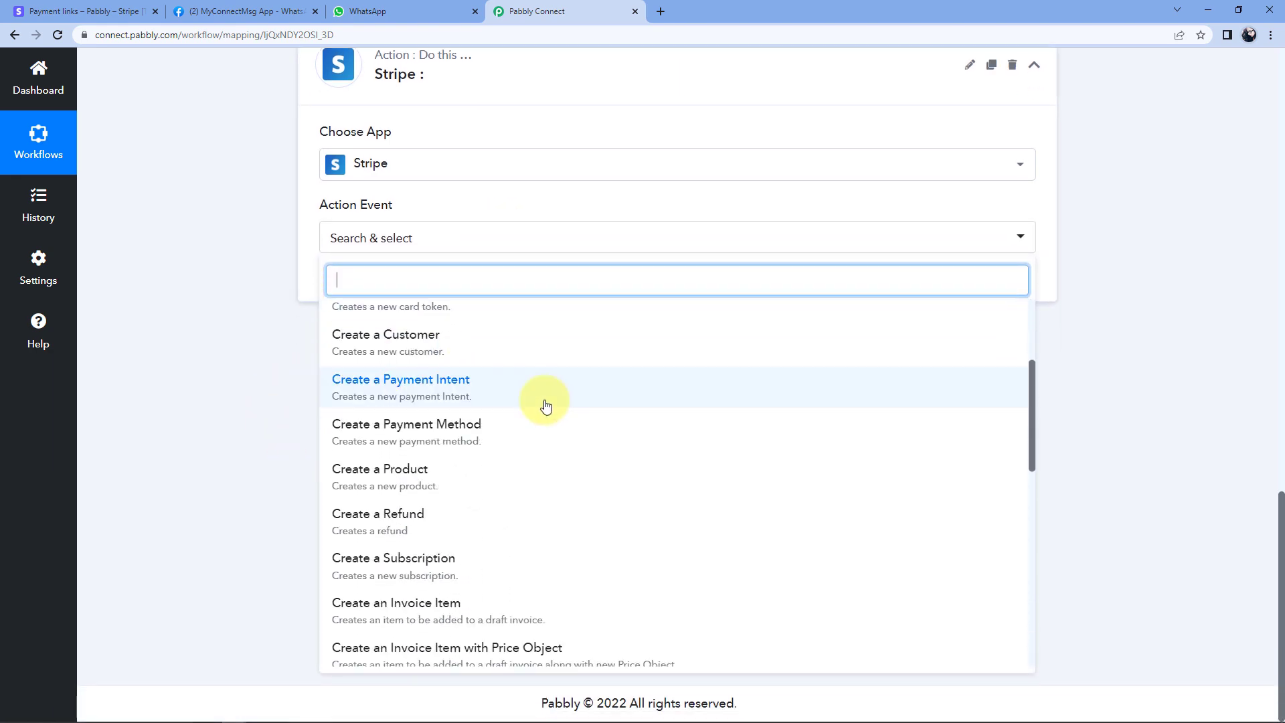
scroll(545, 404, down, 2)
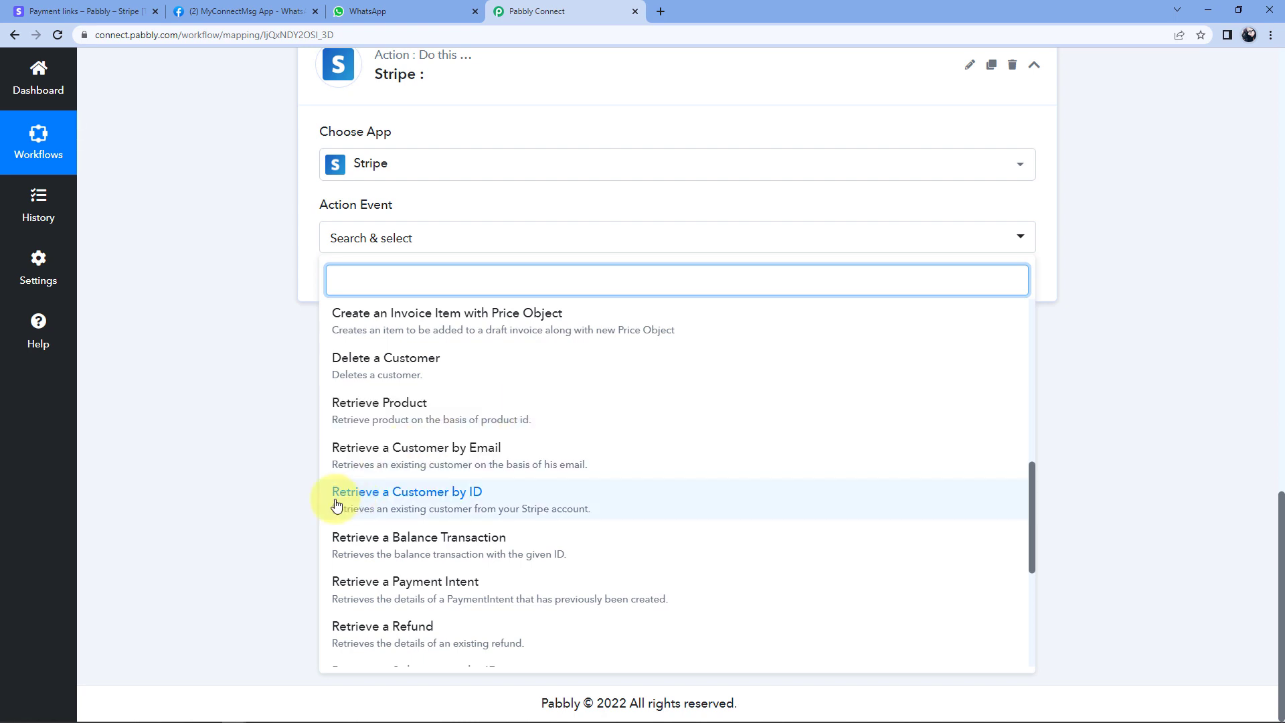
click(512, 503)
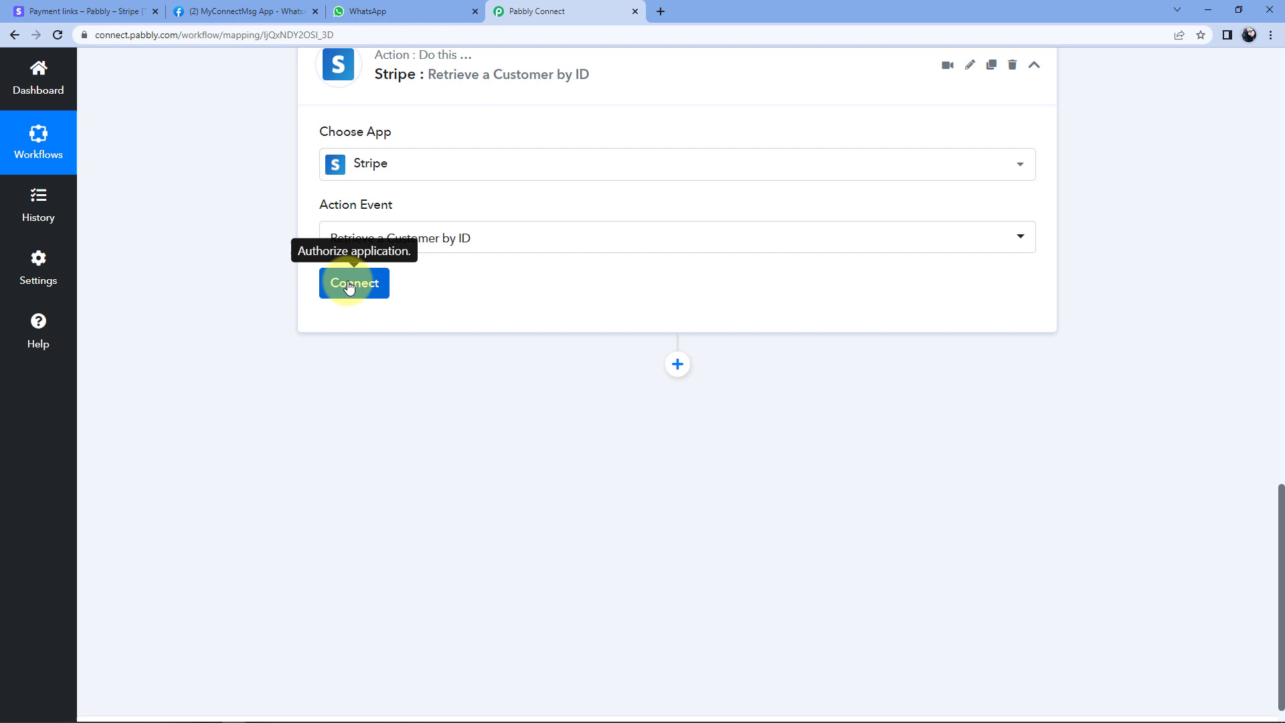
Start a new Stripe #25 connection, then switch to the Stripe dashboard tab.
click(354, 288)
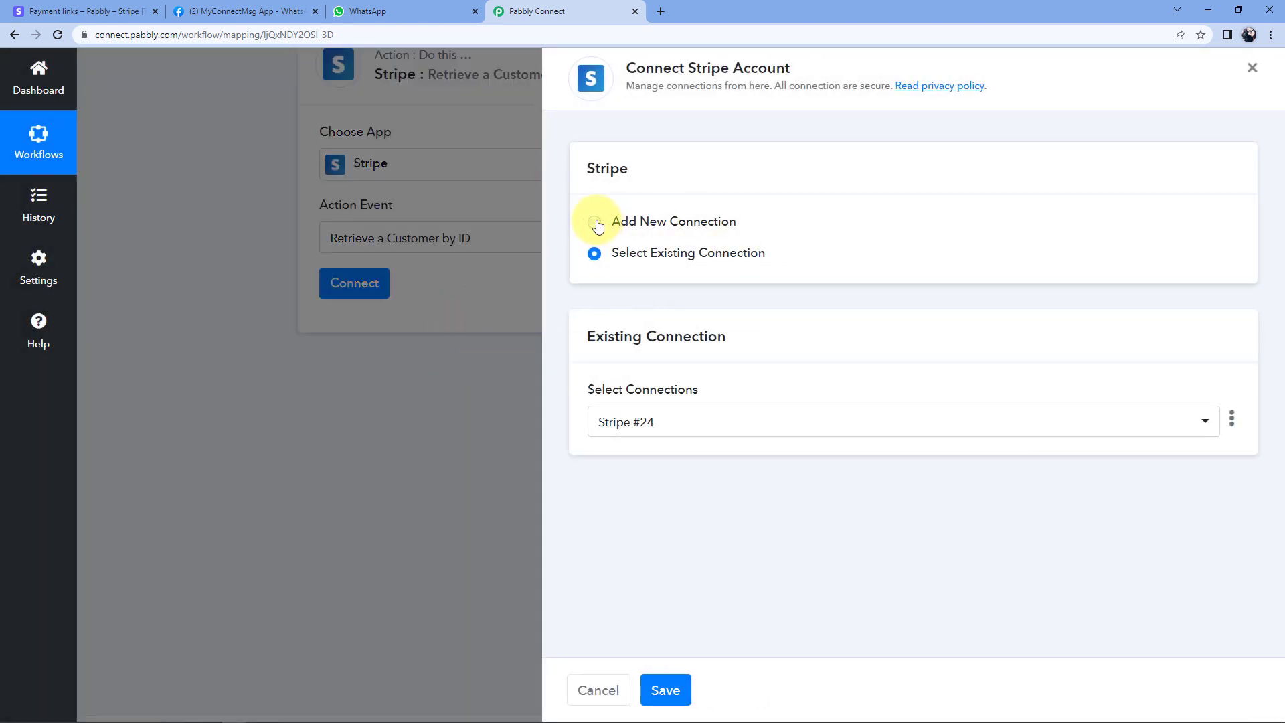
click(595, 222)
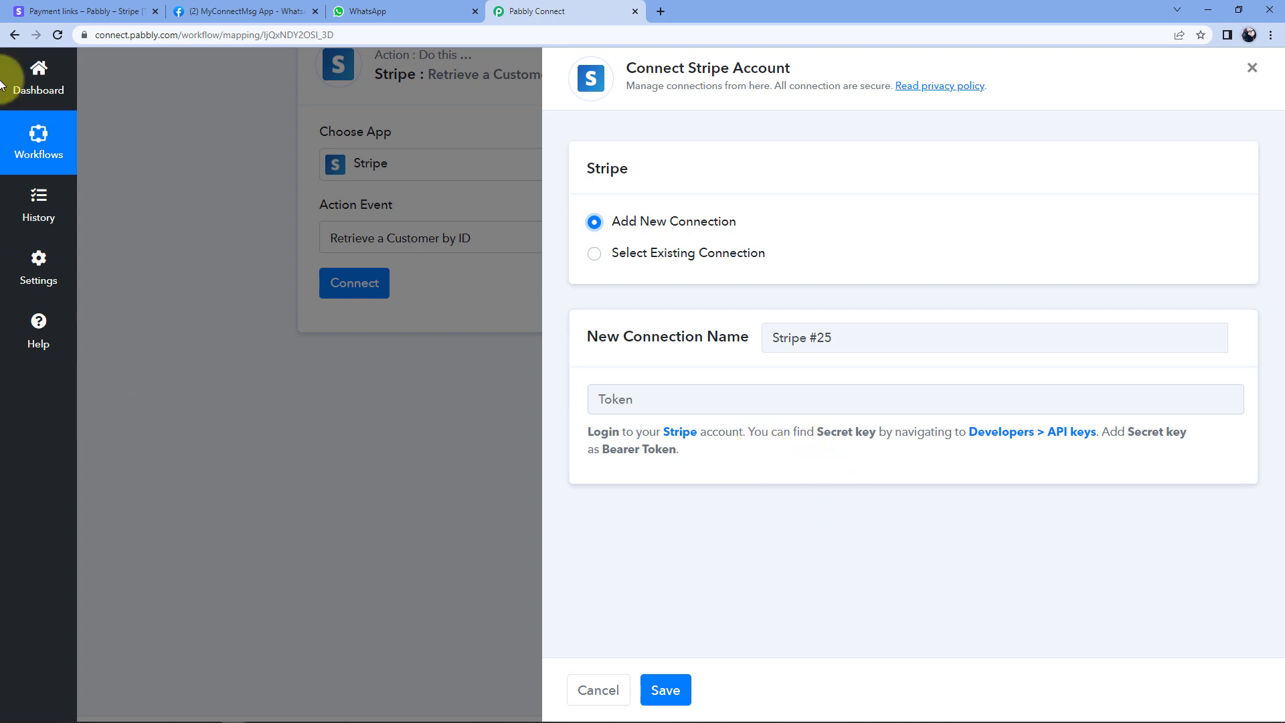
click(99, 10)
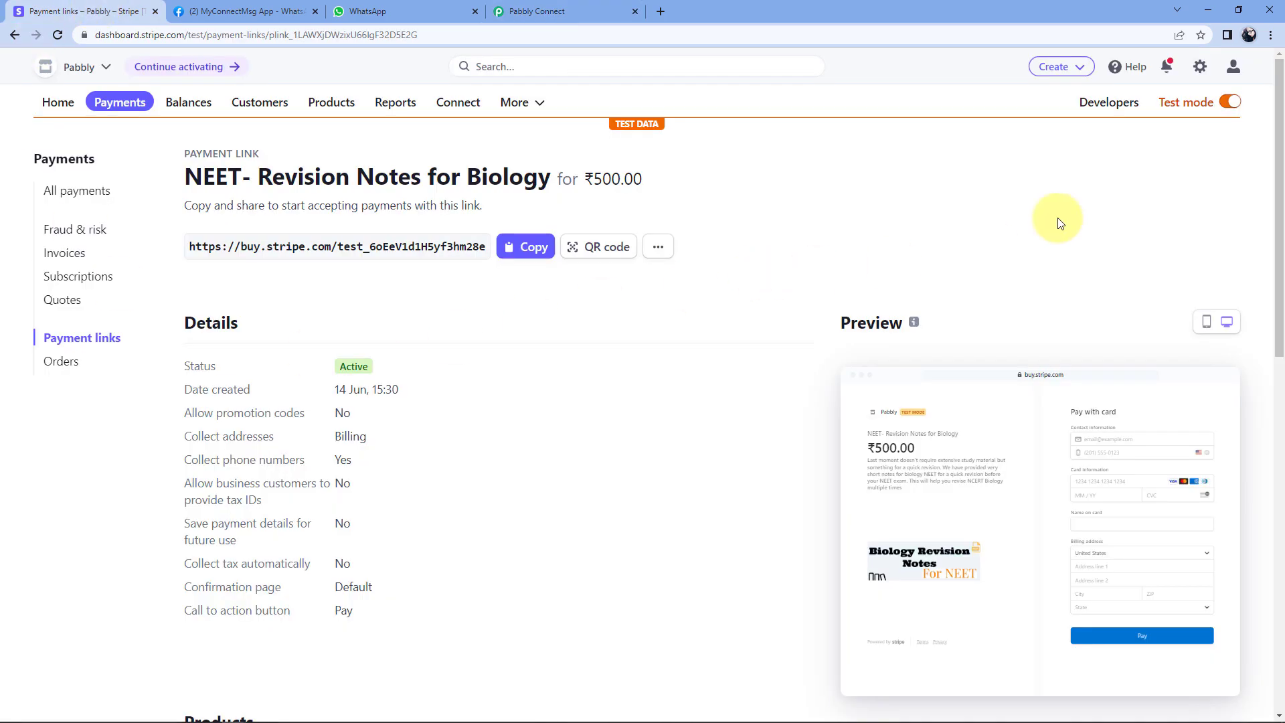
Reveal and copy the test secret key under Developers > API keys, then return to Pabbly.
click(1101, 106)
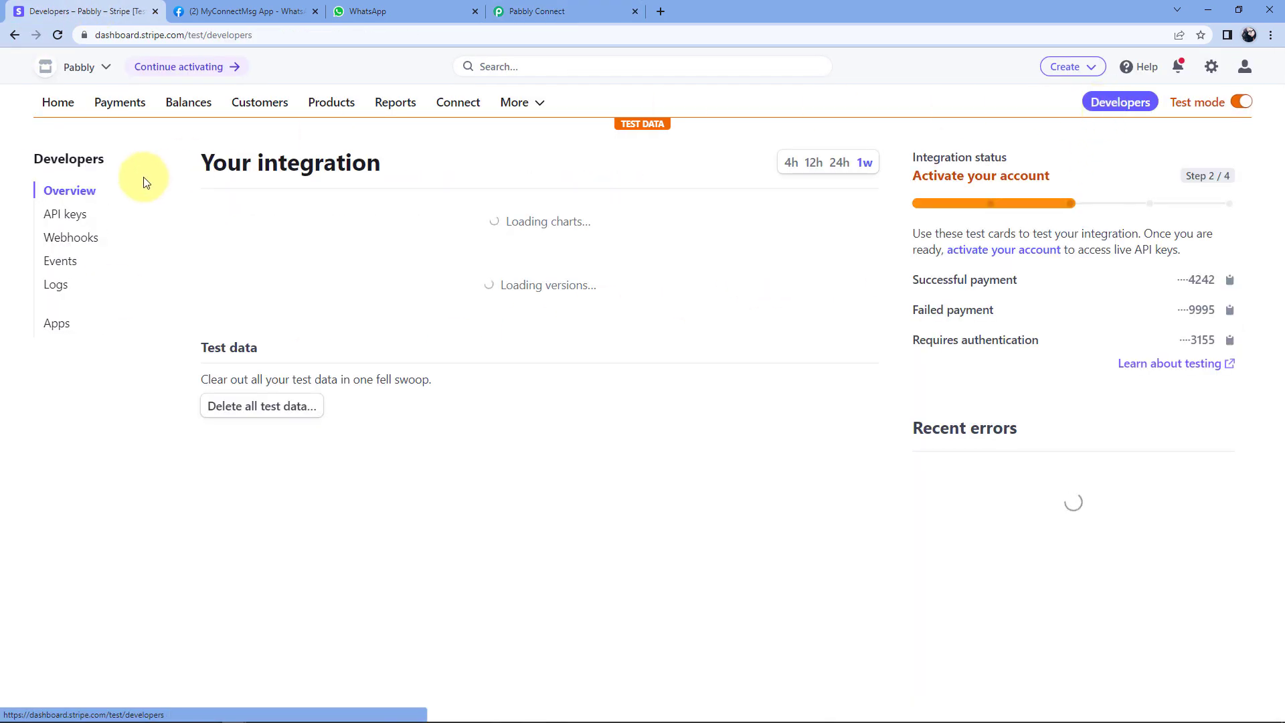
click(71, 219)
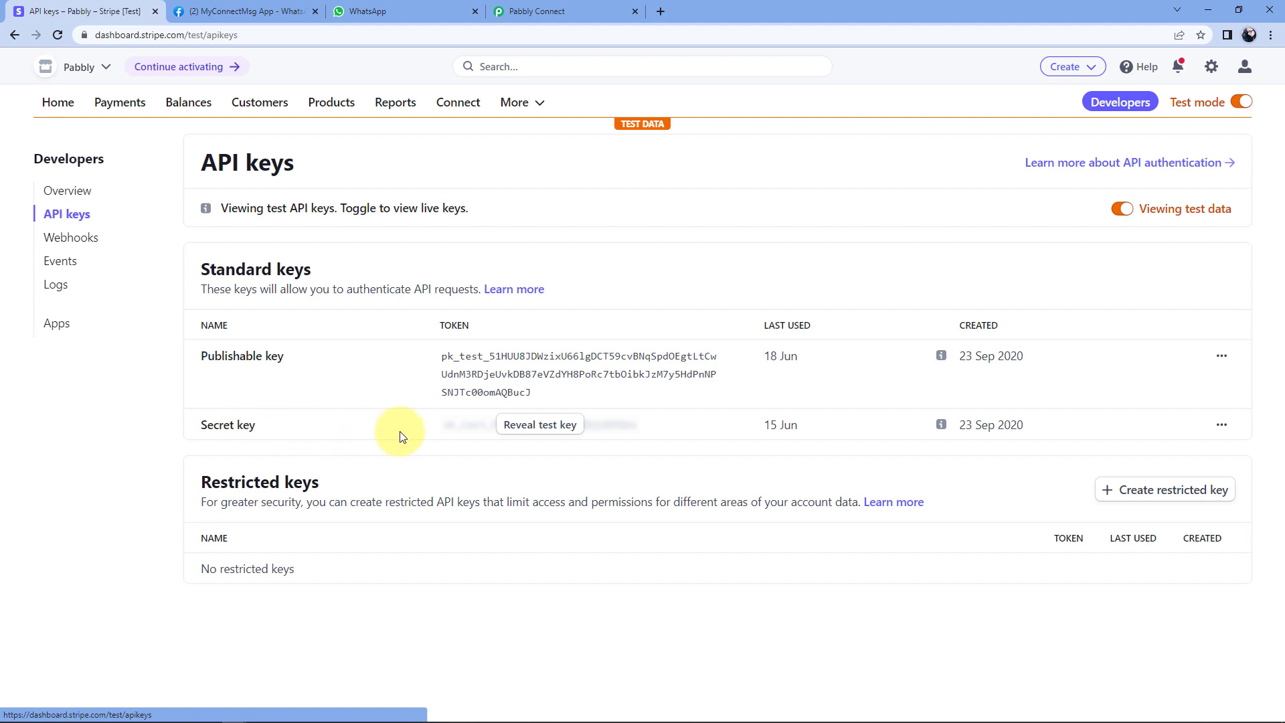
click(558, 427)
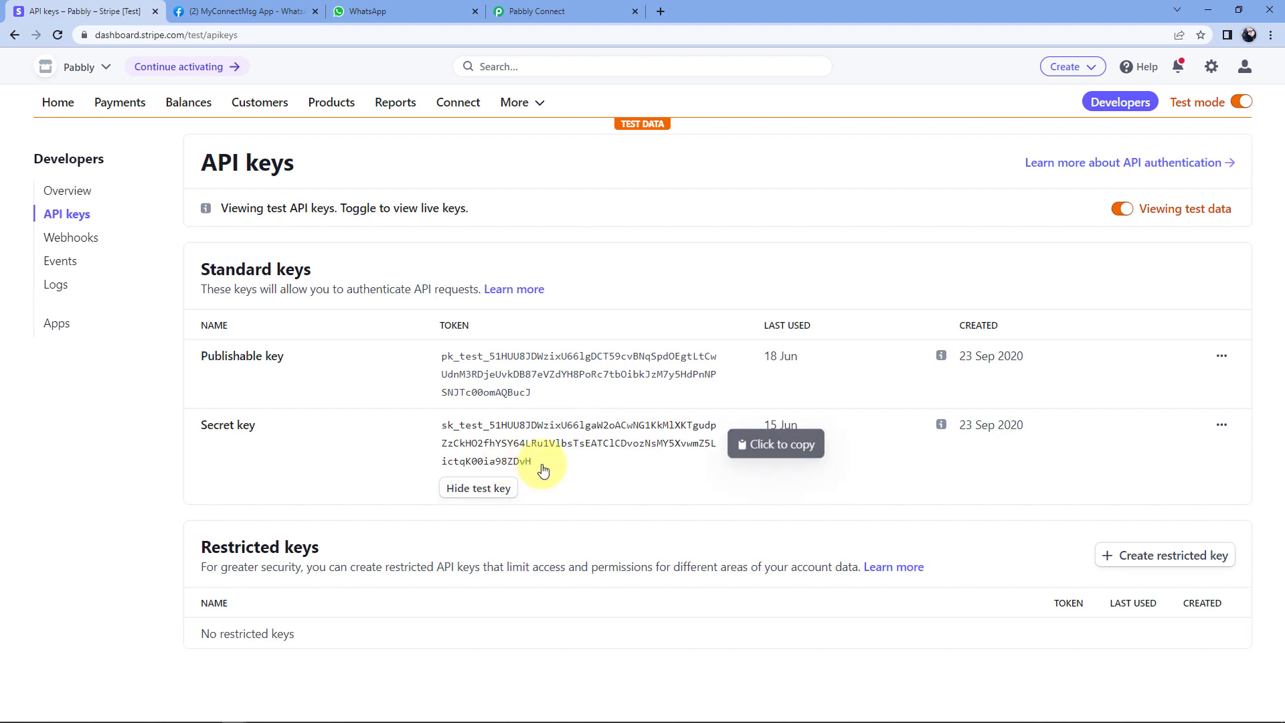
click(455, 431)
click(551, 9)
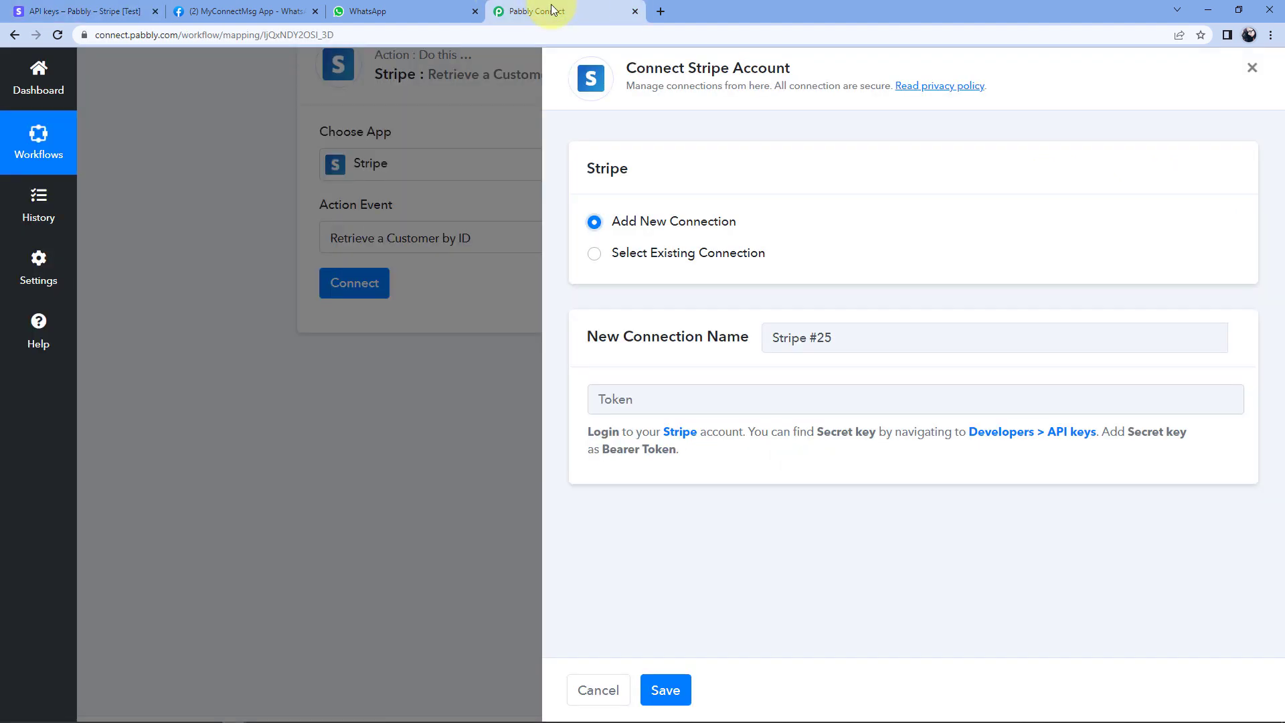
Paste the Stripe secret key into the Token field and save the Stripe #25 connection.
click(610, 399)
right_click(614, 402)
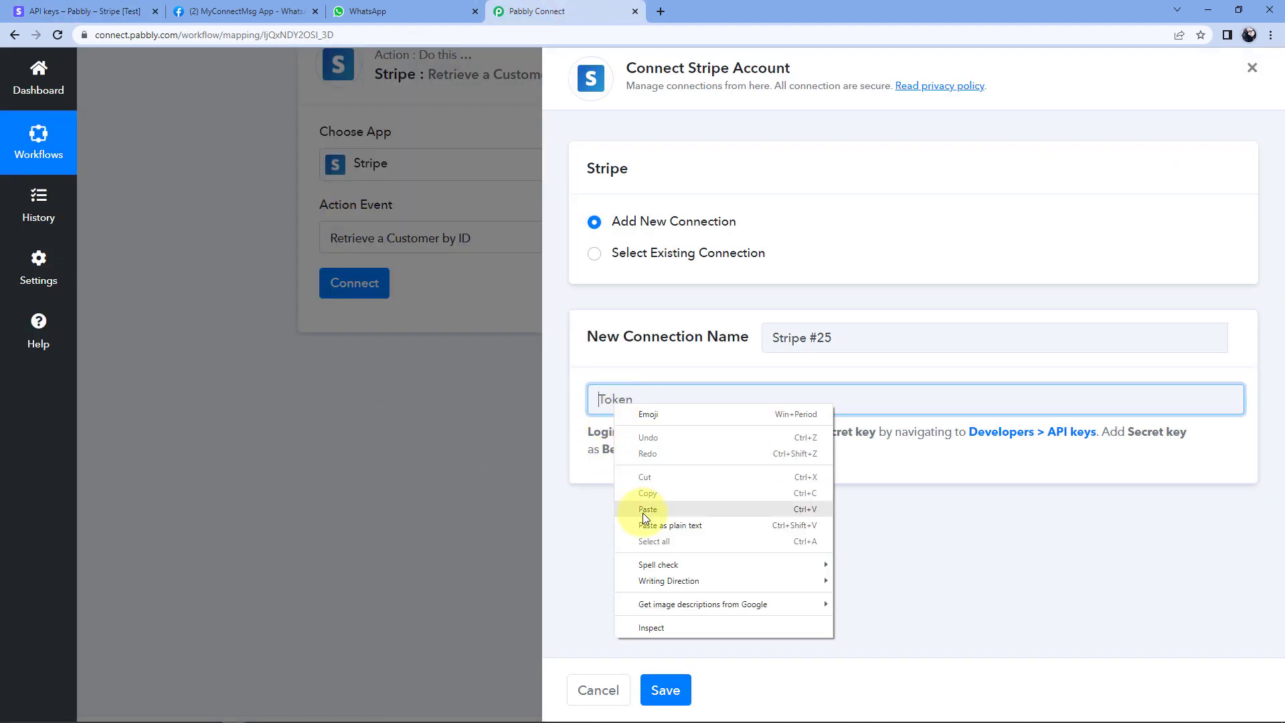
click(642, 510)
click(666, 690)
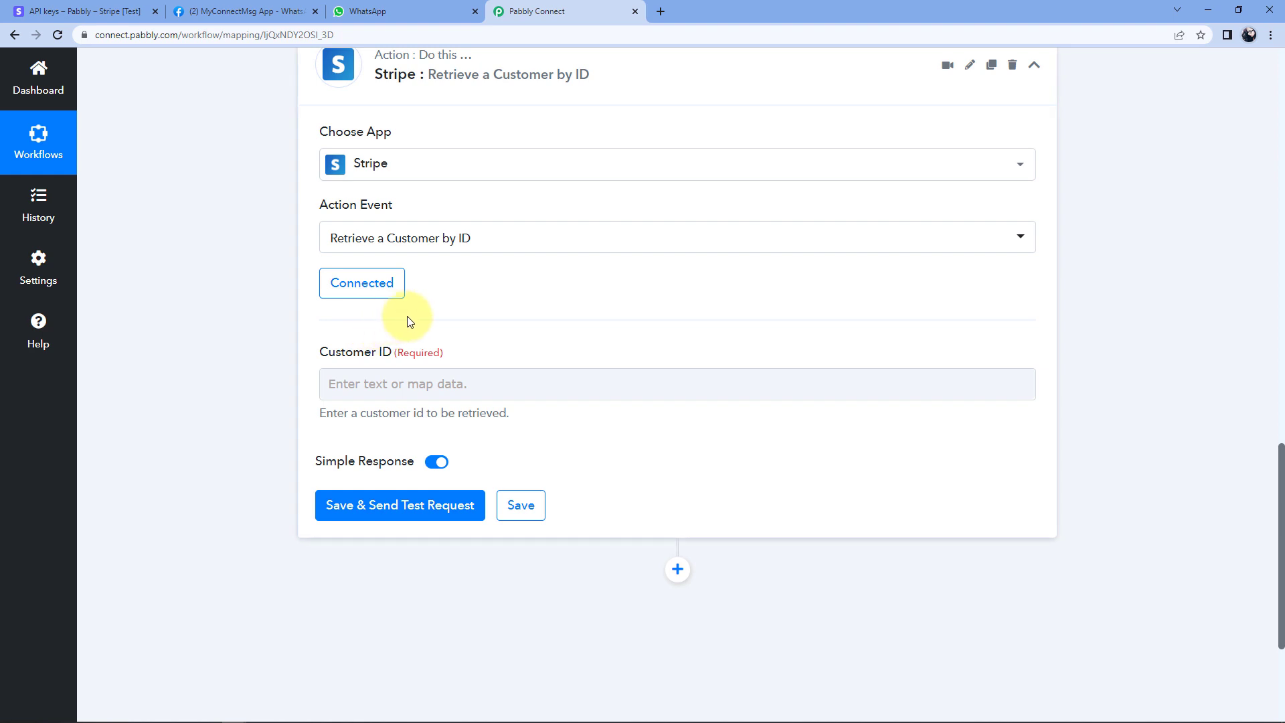
scroll(577, 319, down, 1)
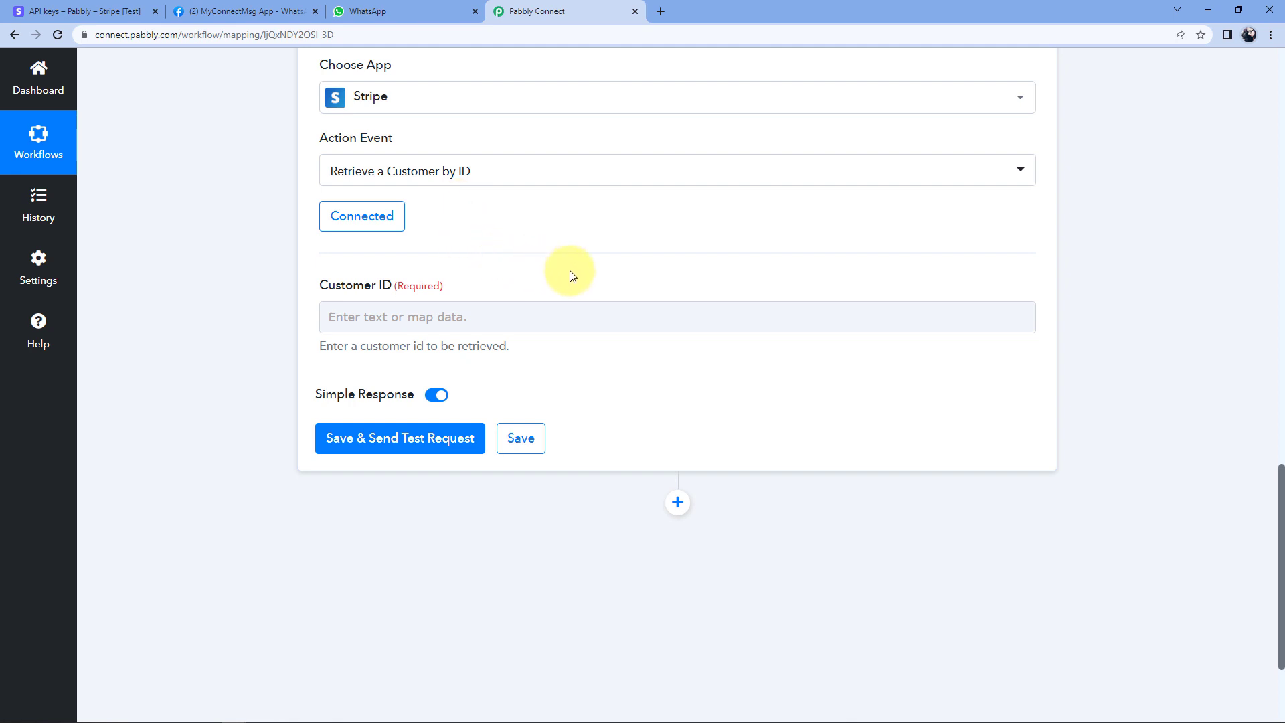
scroll(605, 279, down, 1)
scroll(607, 278, up, 9)
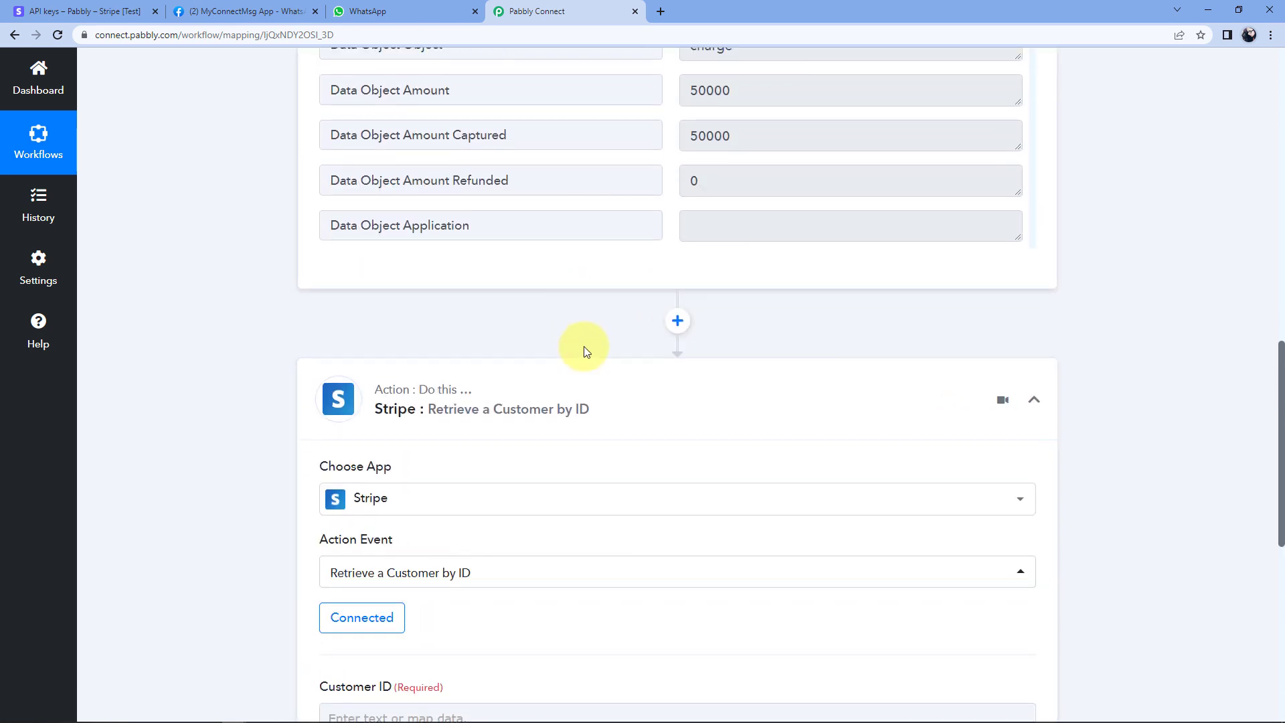
scroll(664, 218, down, 3)
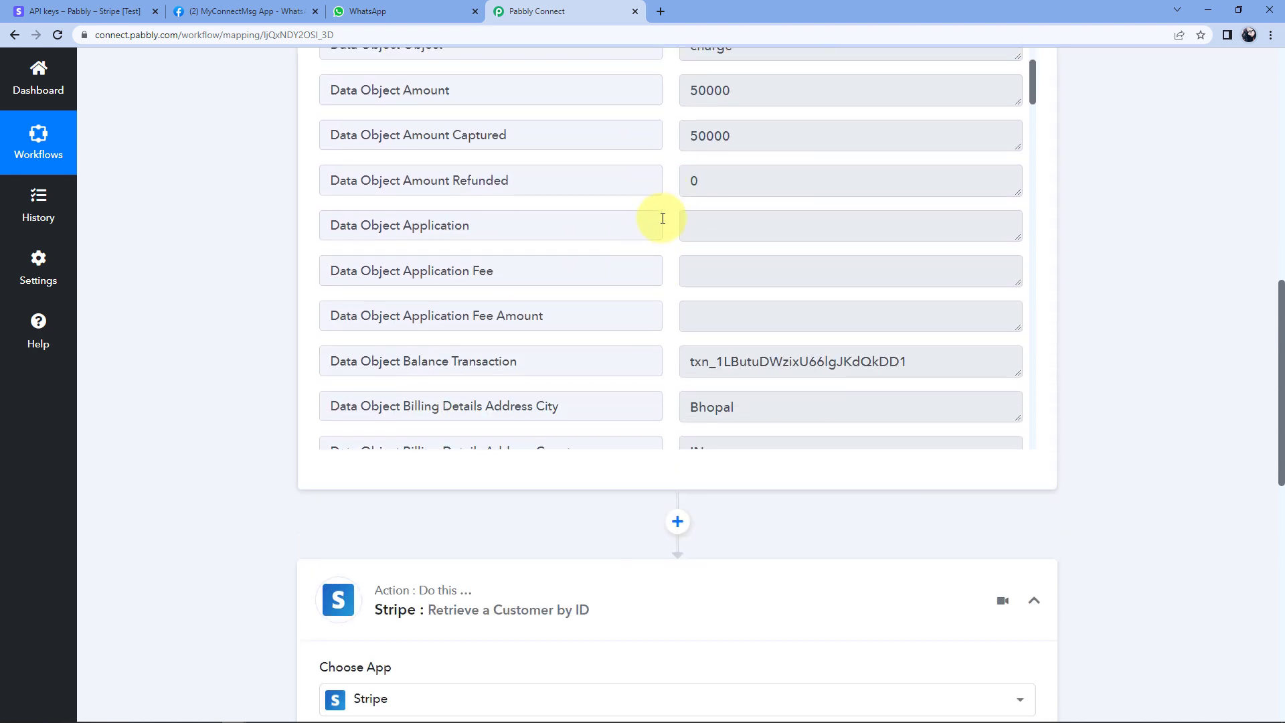
scroll(663, 218, down, 12)
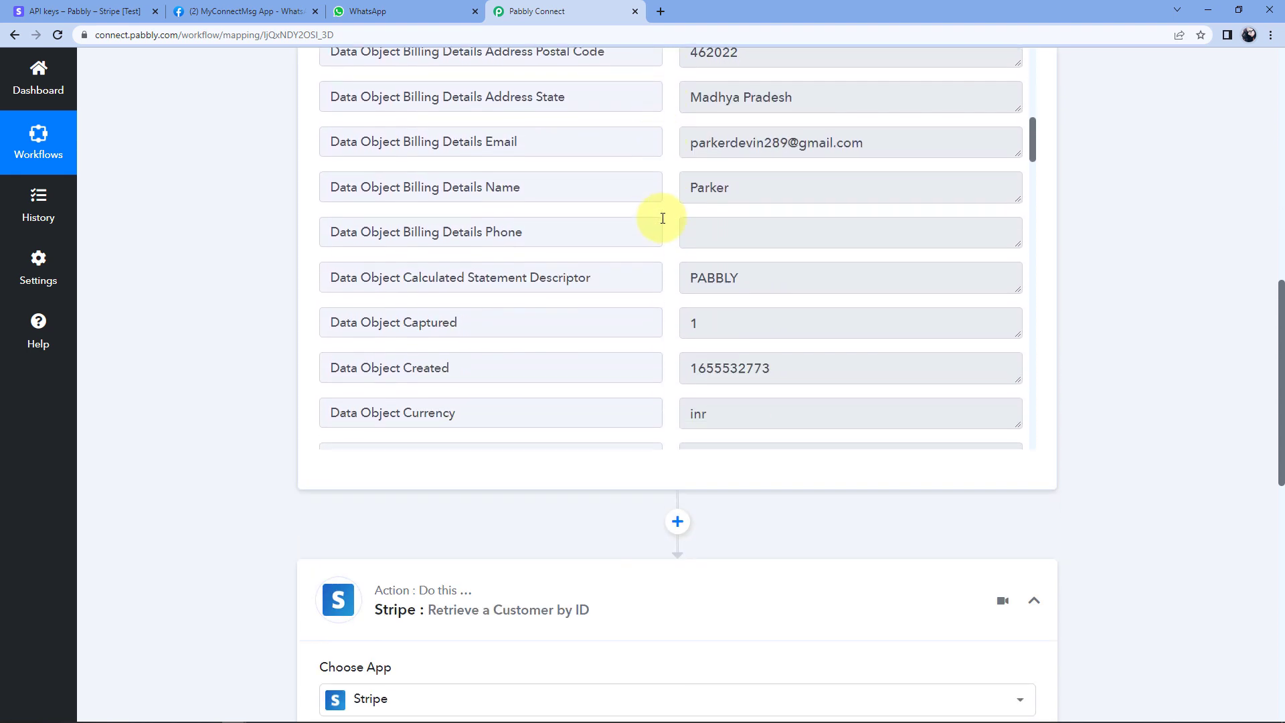
scroll(663, 215, down, 1)
scroll(662, 215, up, 2)
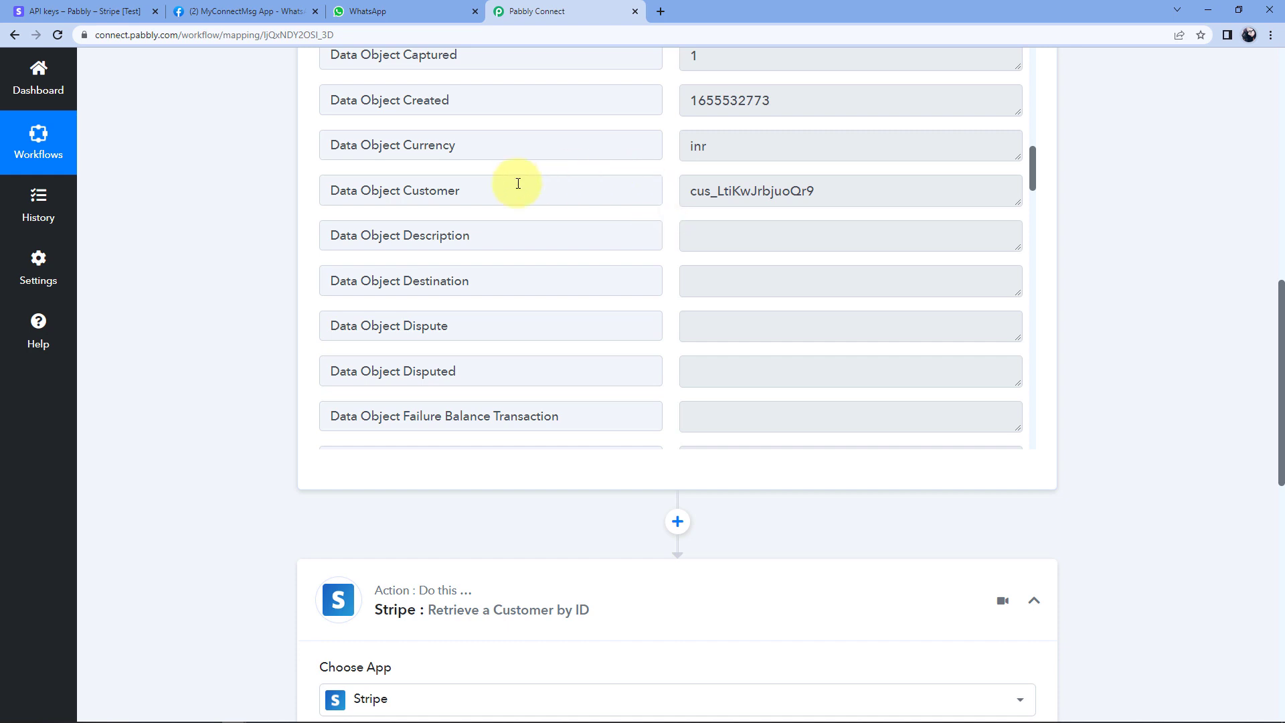
click(417, 188)
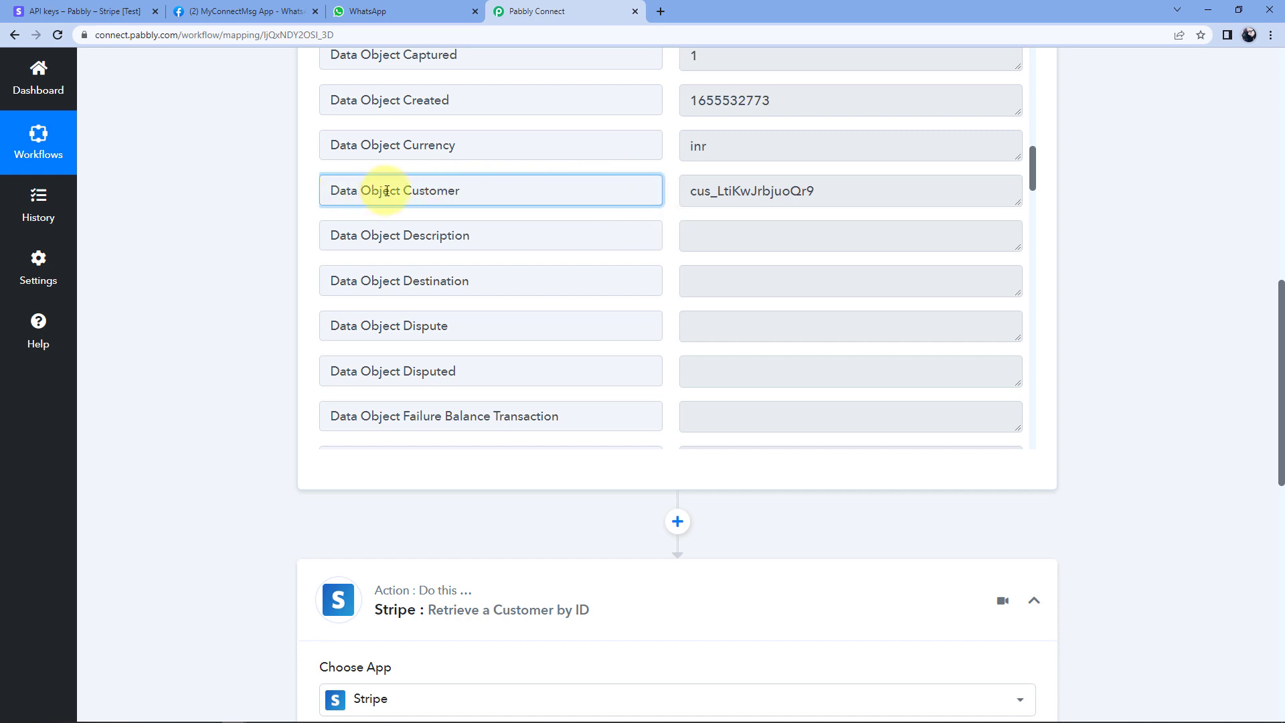
drag(684, 193, 822, 184)
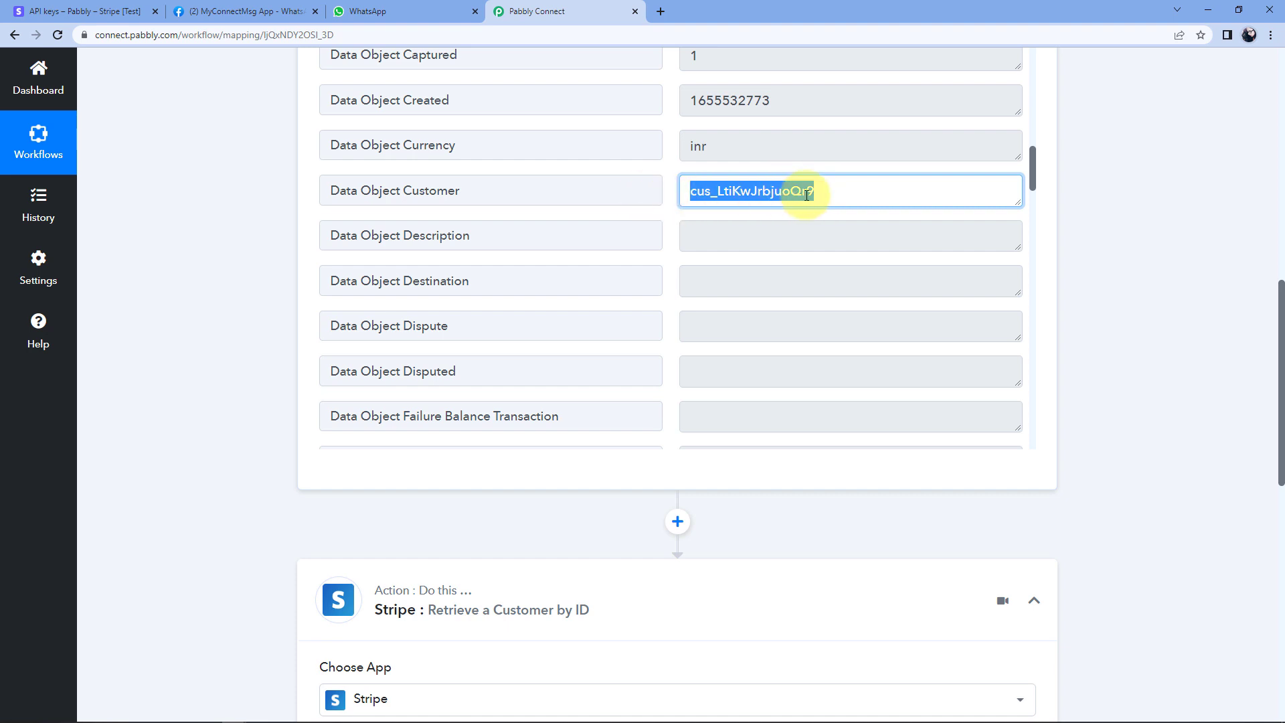
click(668, 195)
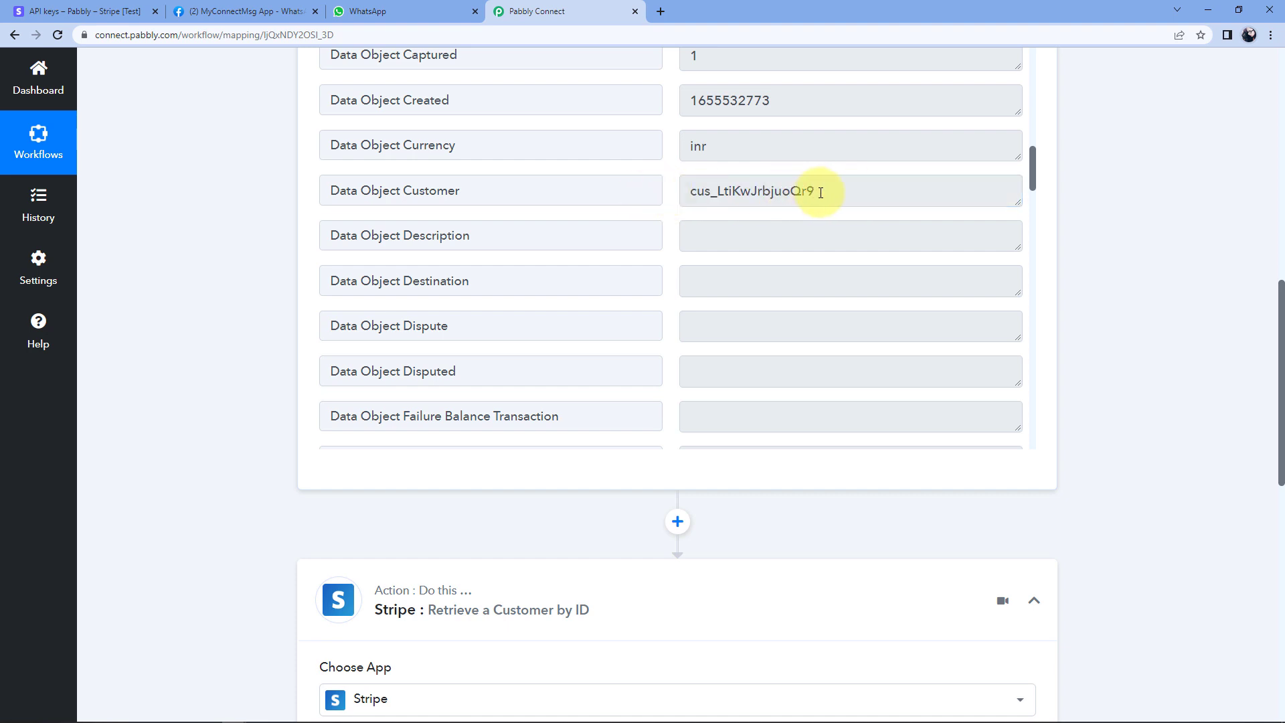
drag(821, 193, 667, 196)
click(667, 196)
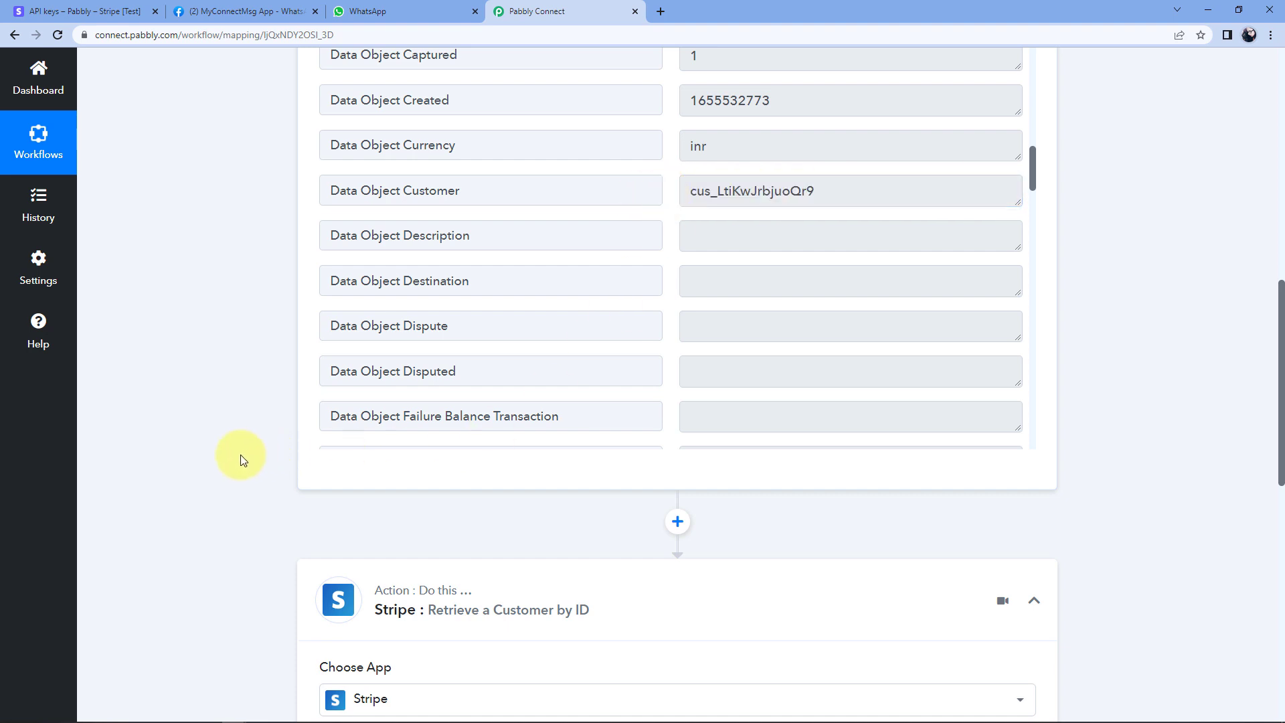
scroll(240, 457, down, 5)
scroll(382, 520, down, 4)
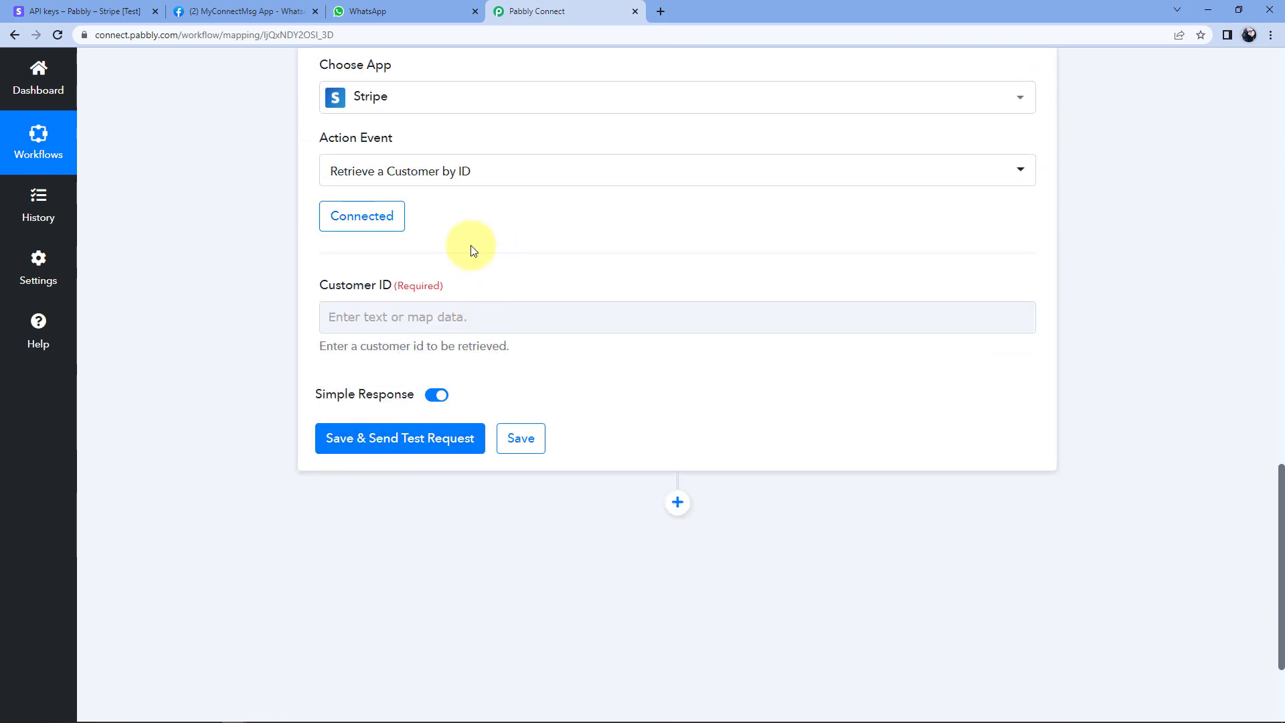
Map New Charge's 'Data Object Customer' into Customer ID and send a test request.
click(348, 320)
scroll(500, 276, down, 1)
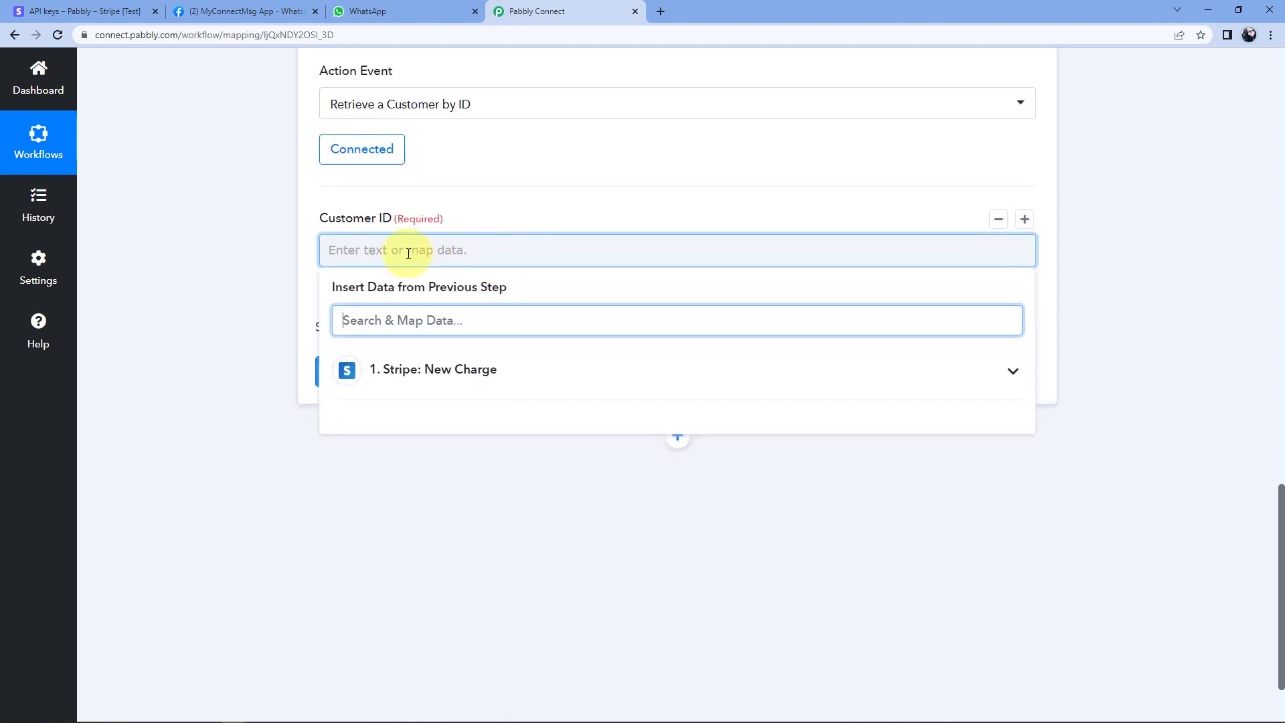
click(531, 374)
scroll(261, 332, down, 2)
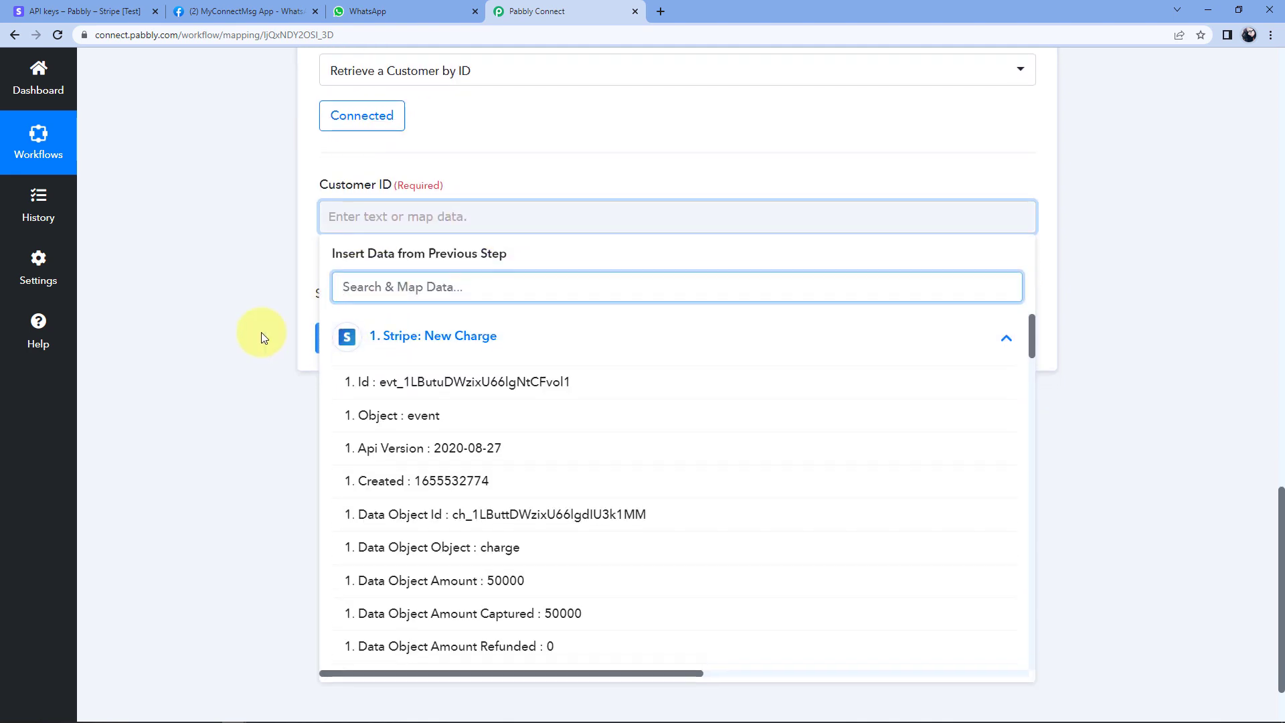
scroll(646, 408, down, 6)
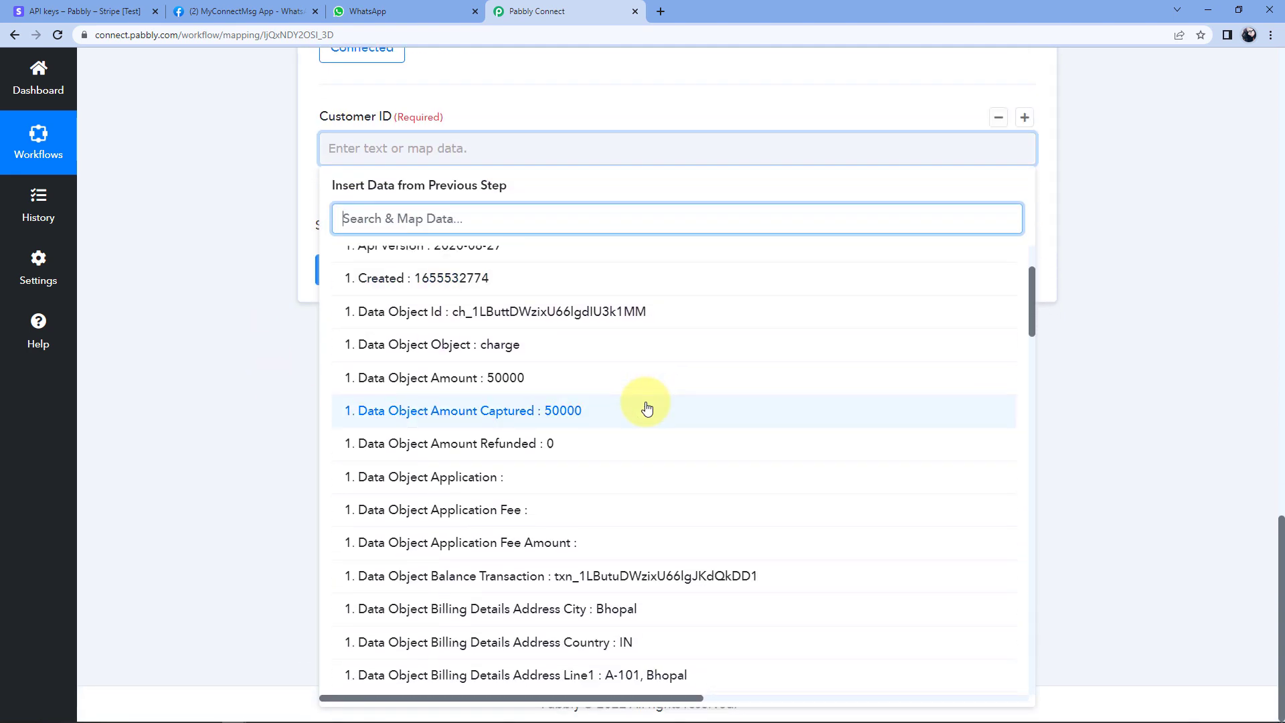
scroll(646, 408, down, 7)
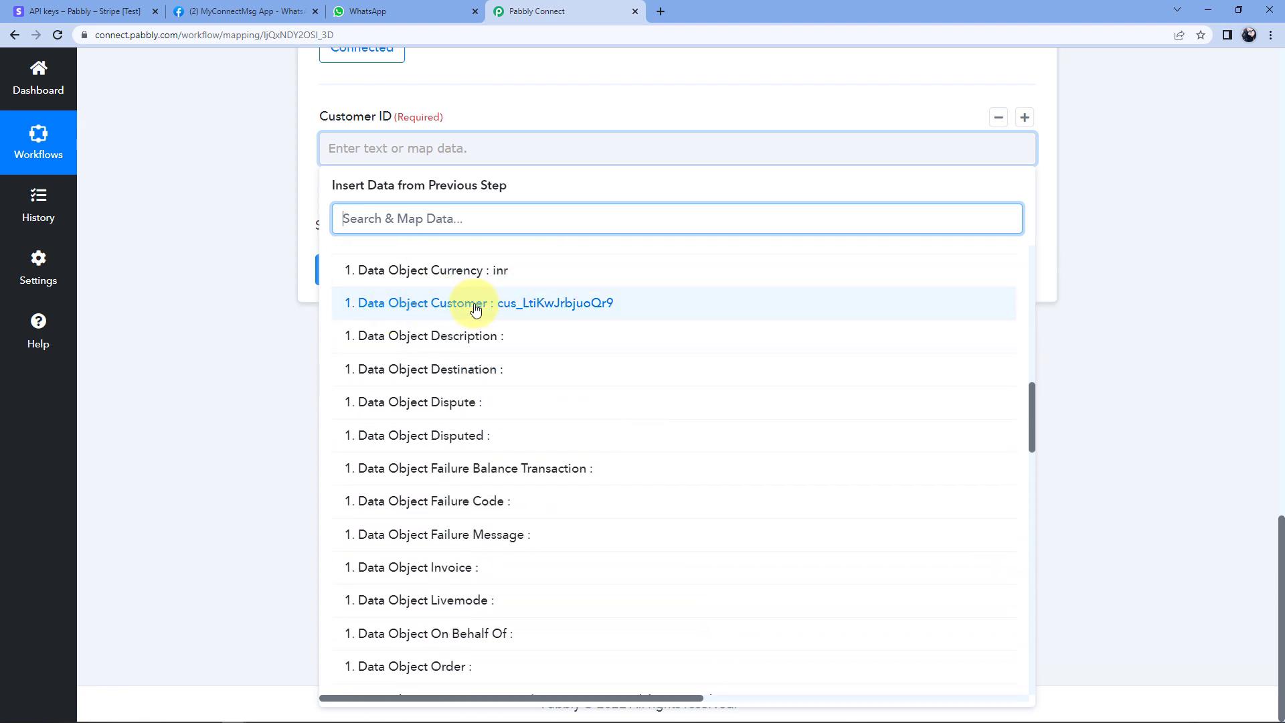
click(551, 307)
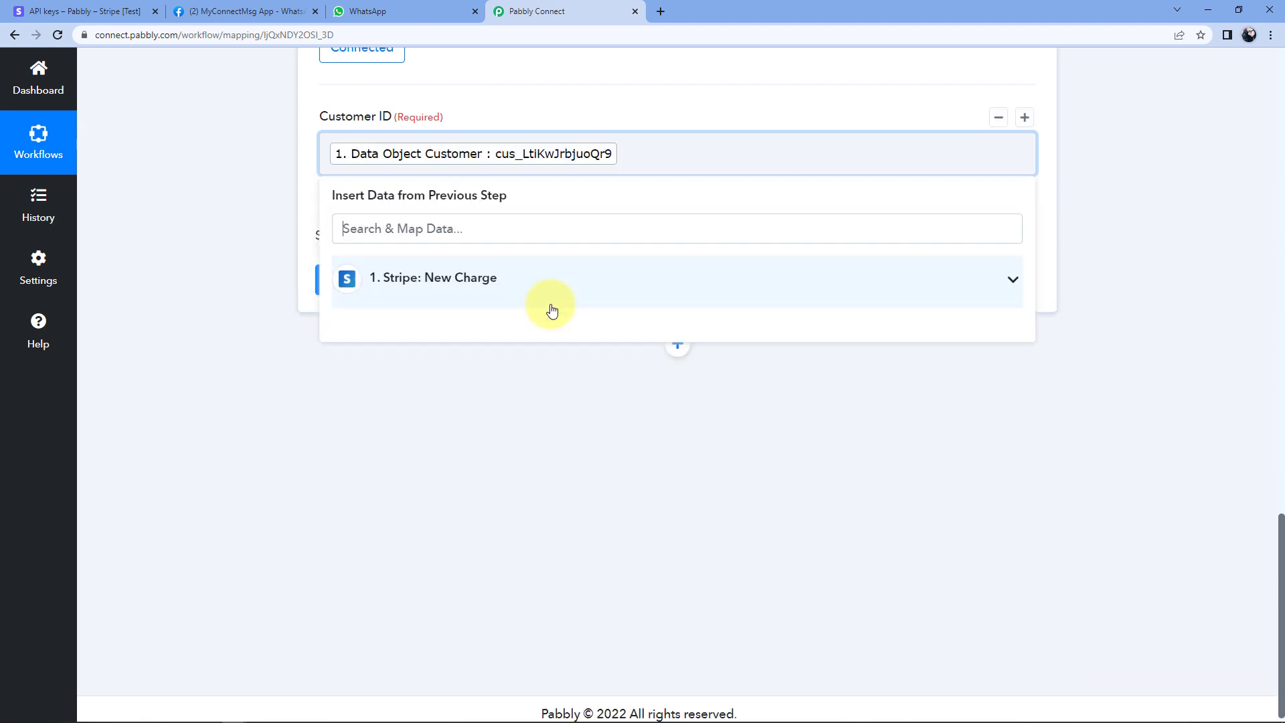
click(274, 164)
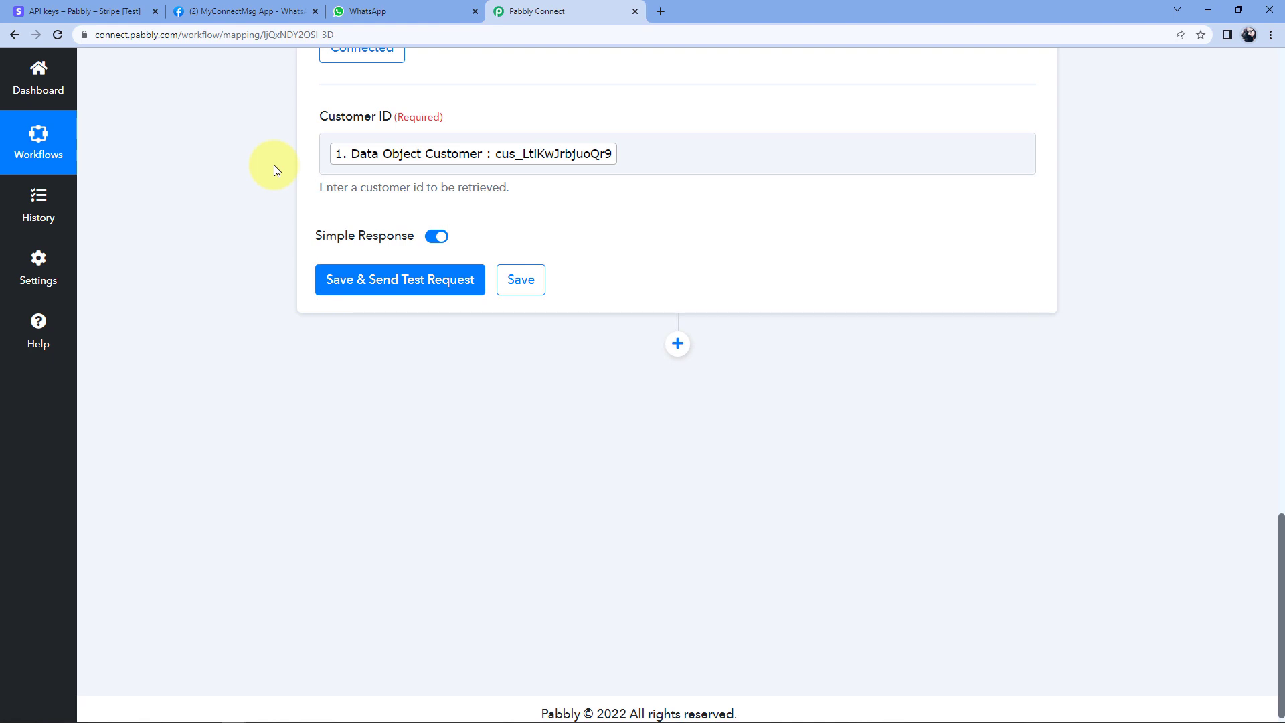
click(399, 288)
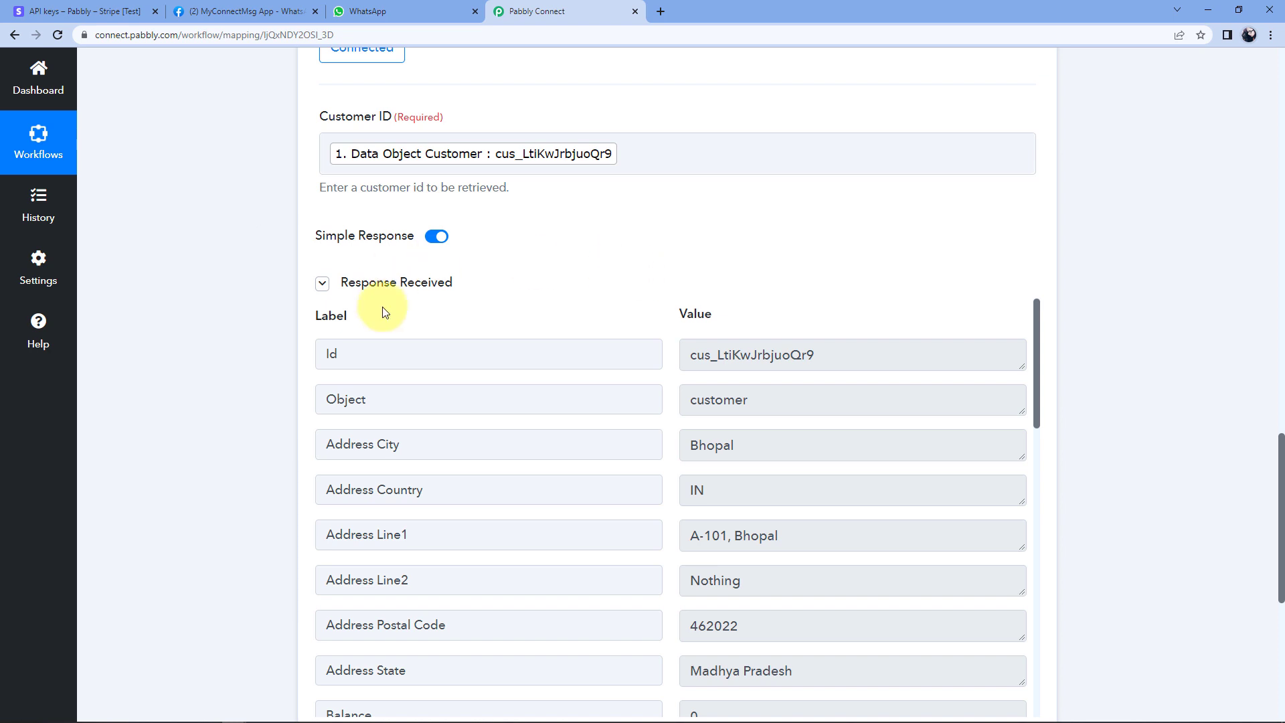
Review the lookup response, highlighting the customer's email and phone number.
scroll(653, 290, down, 1)
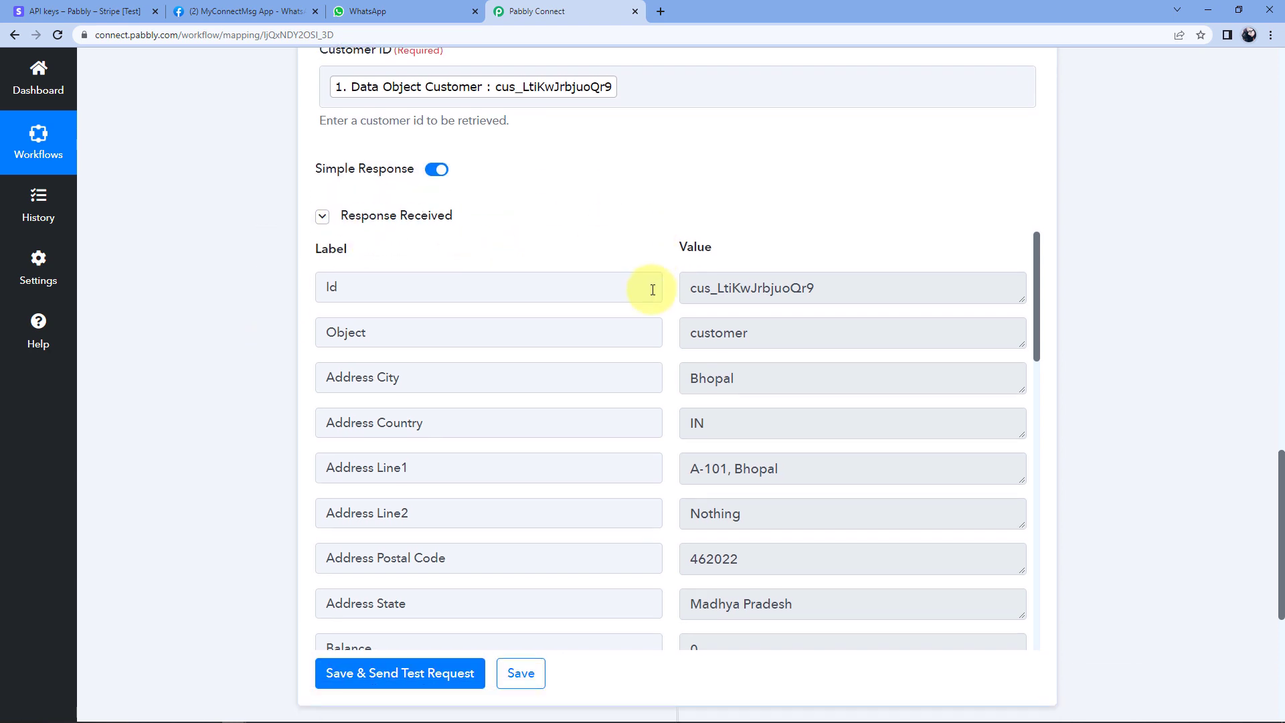
scroll(664, 302, down, 1)
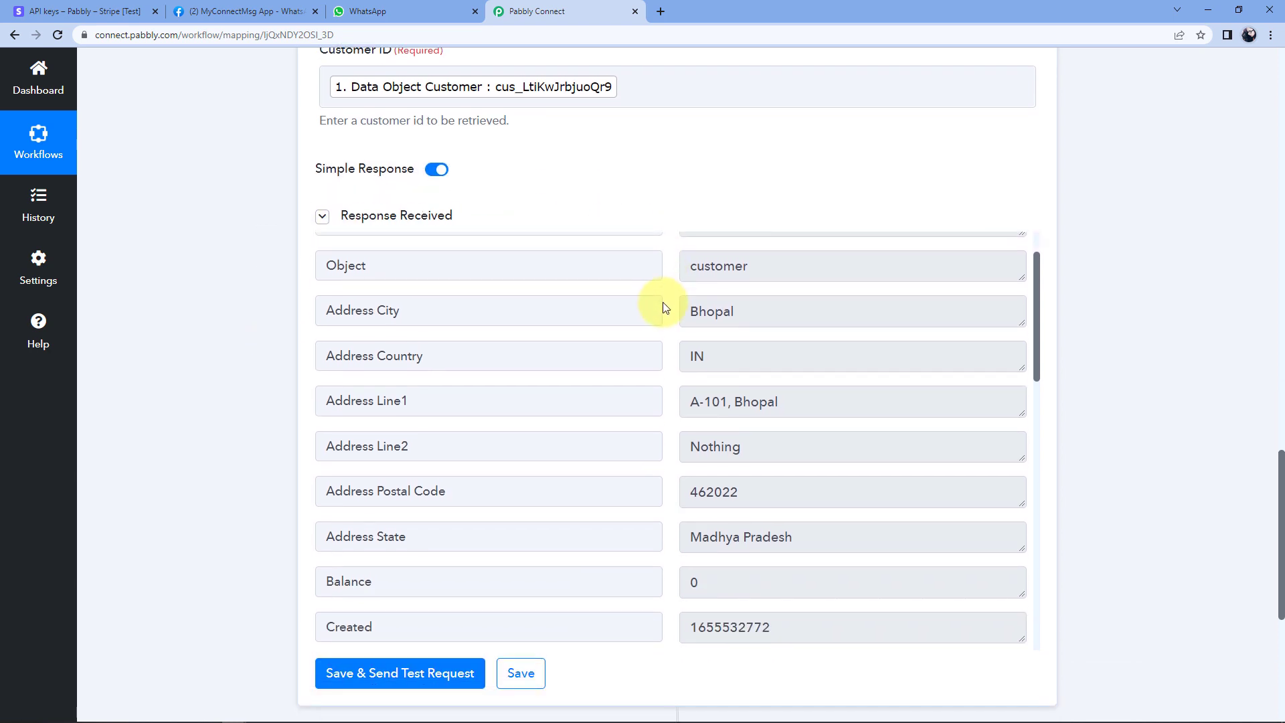
scroll(667, 308, down, 3)
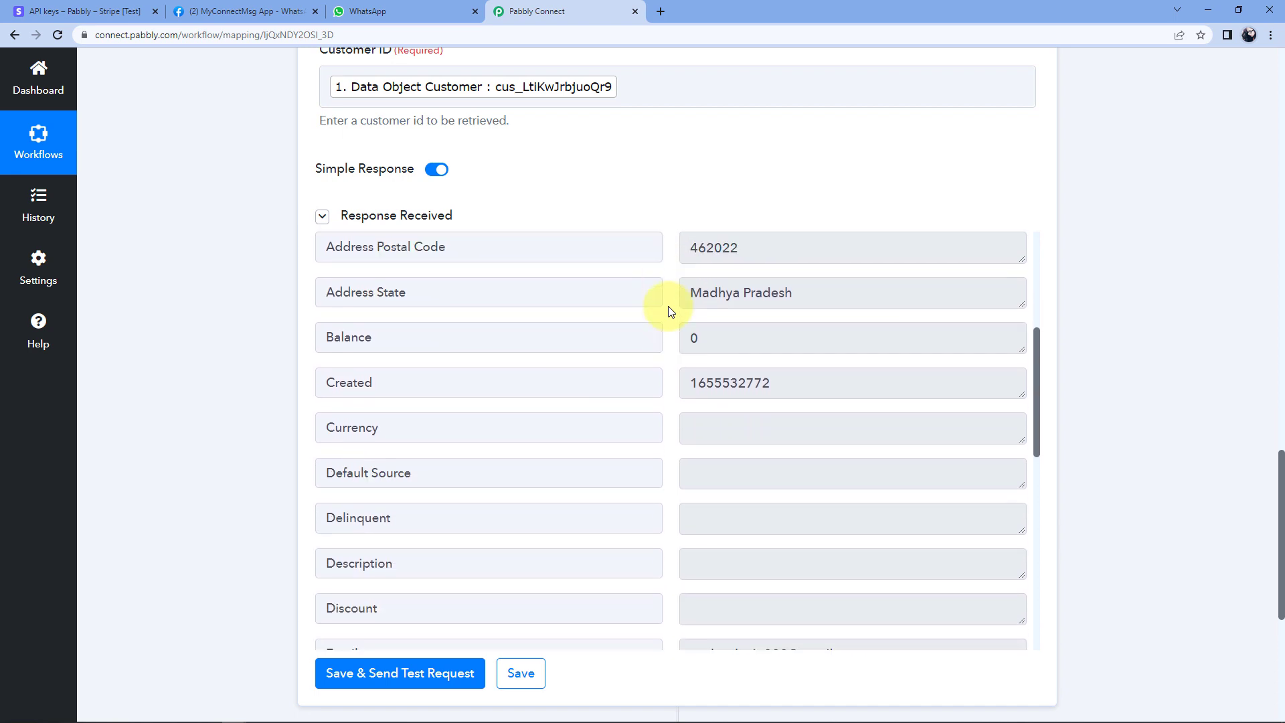
scroll(669, 298, up, 1)
scroll(665, 344, down, 5)
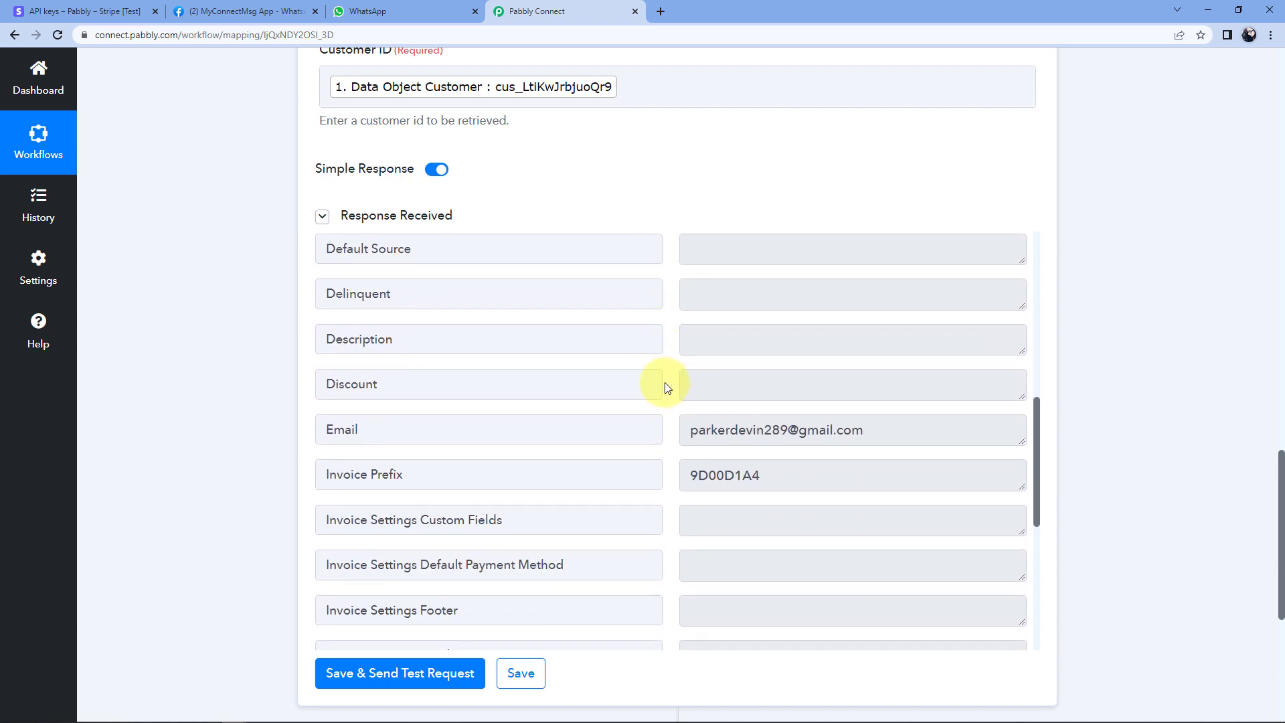
click(745, 431)
scroll(671, 395, down, 6)
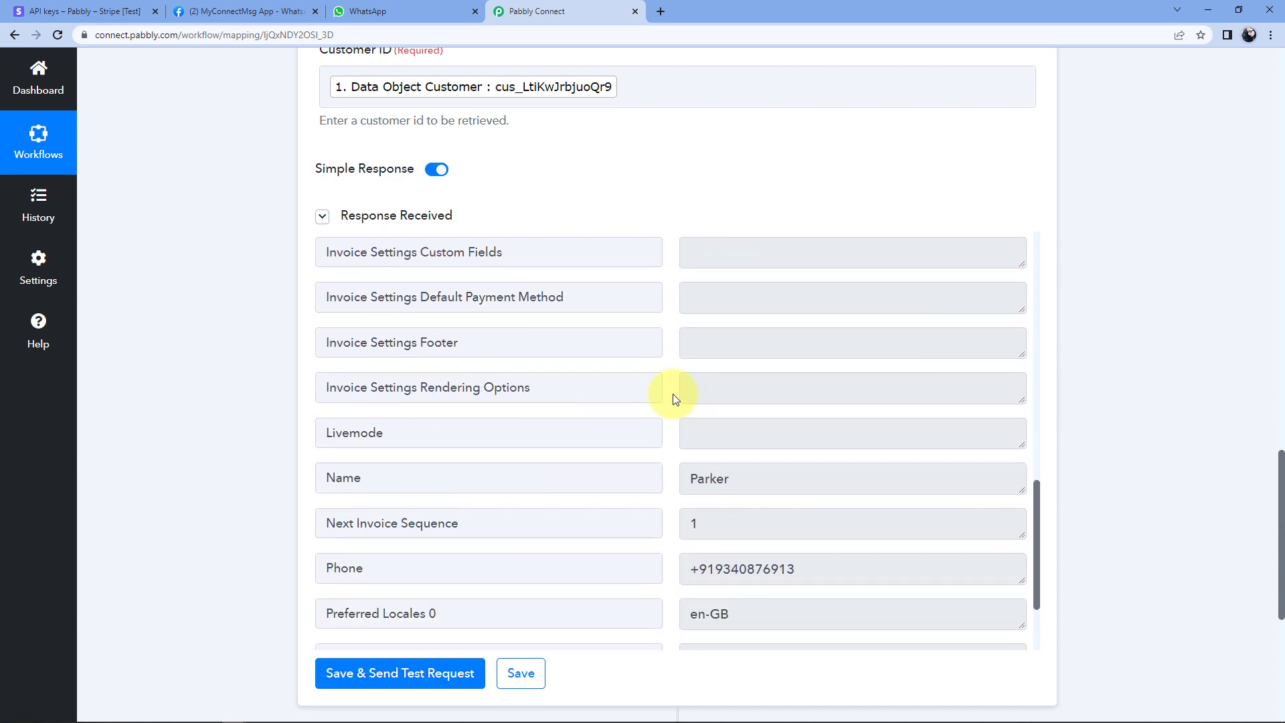
scroll(674, 396, down, 4)
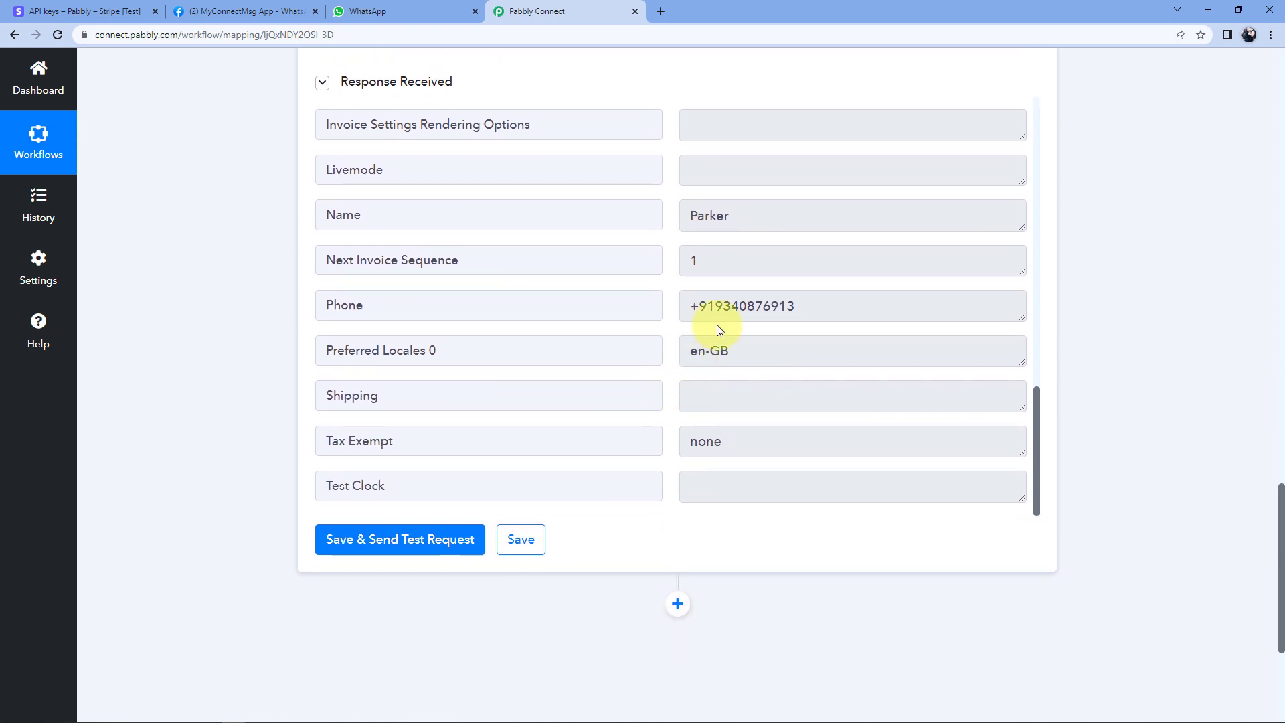
click(730, 302)
drag(797, 305, 715, 306)
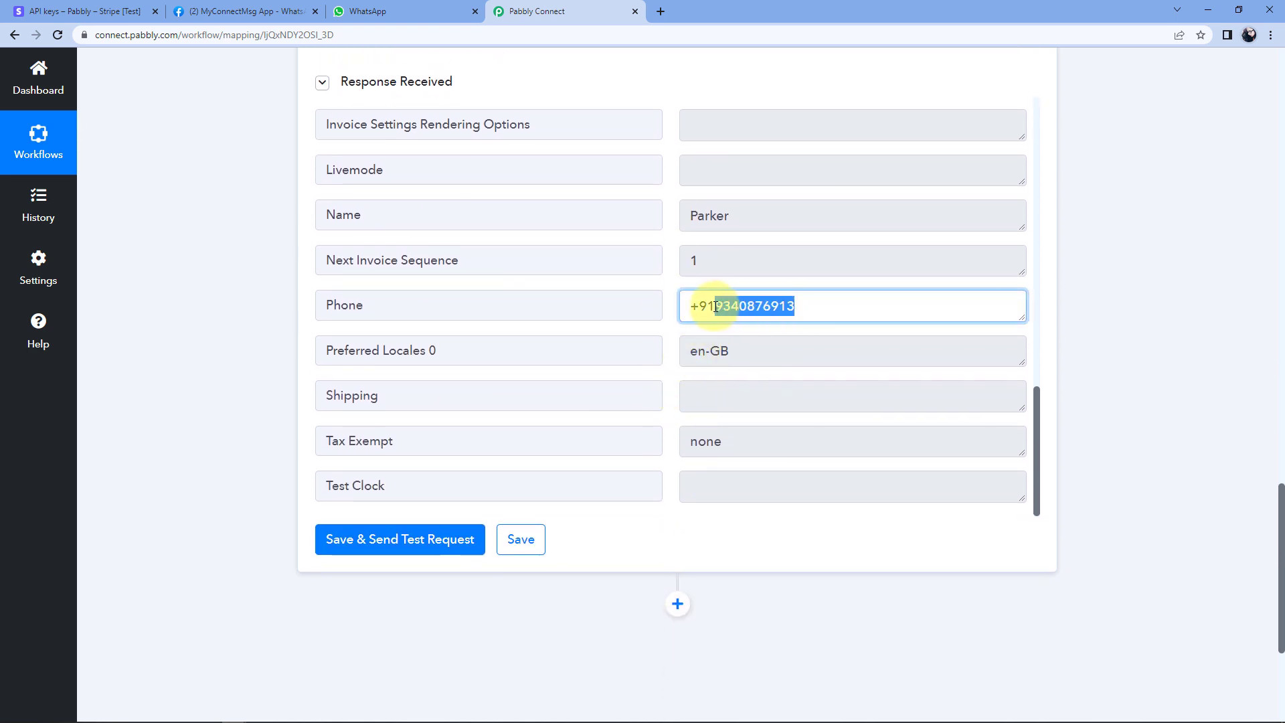
click(668, 293)
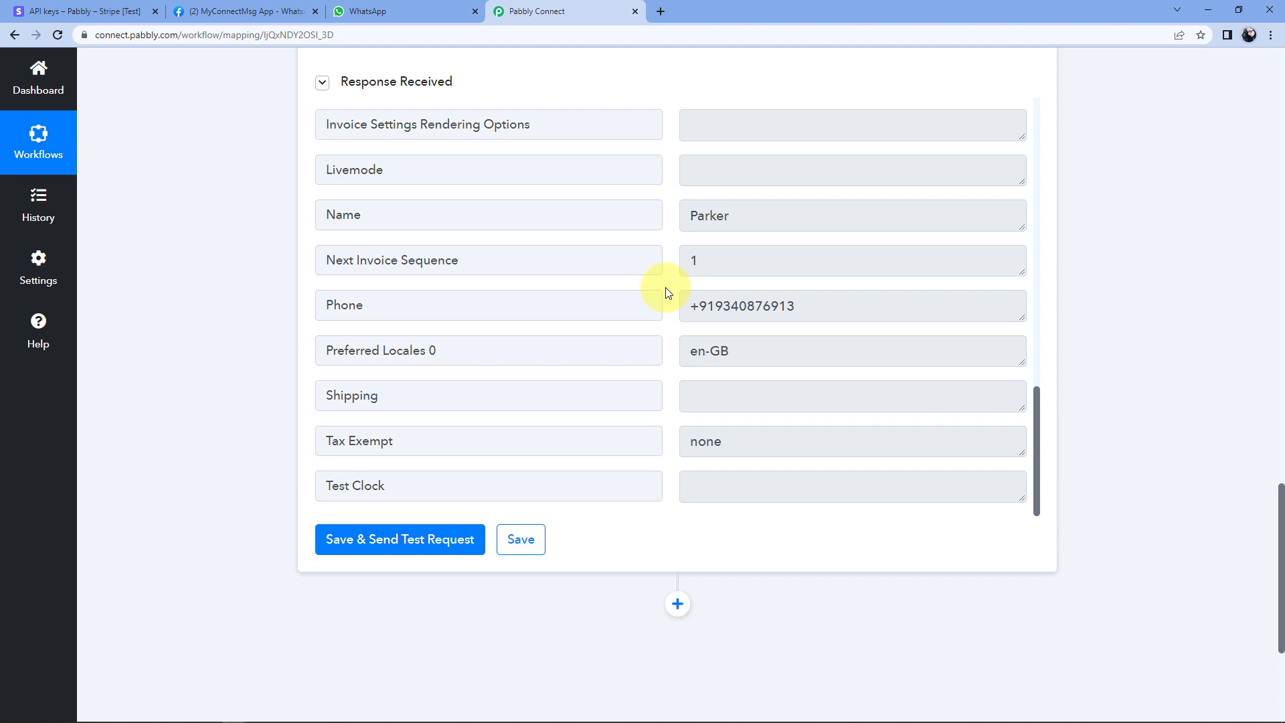
Check the charge amount value 50000, then add a new empty action step below.
scroll(860, 258, up, 3)
scroll(1066, 257, up, 12)
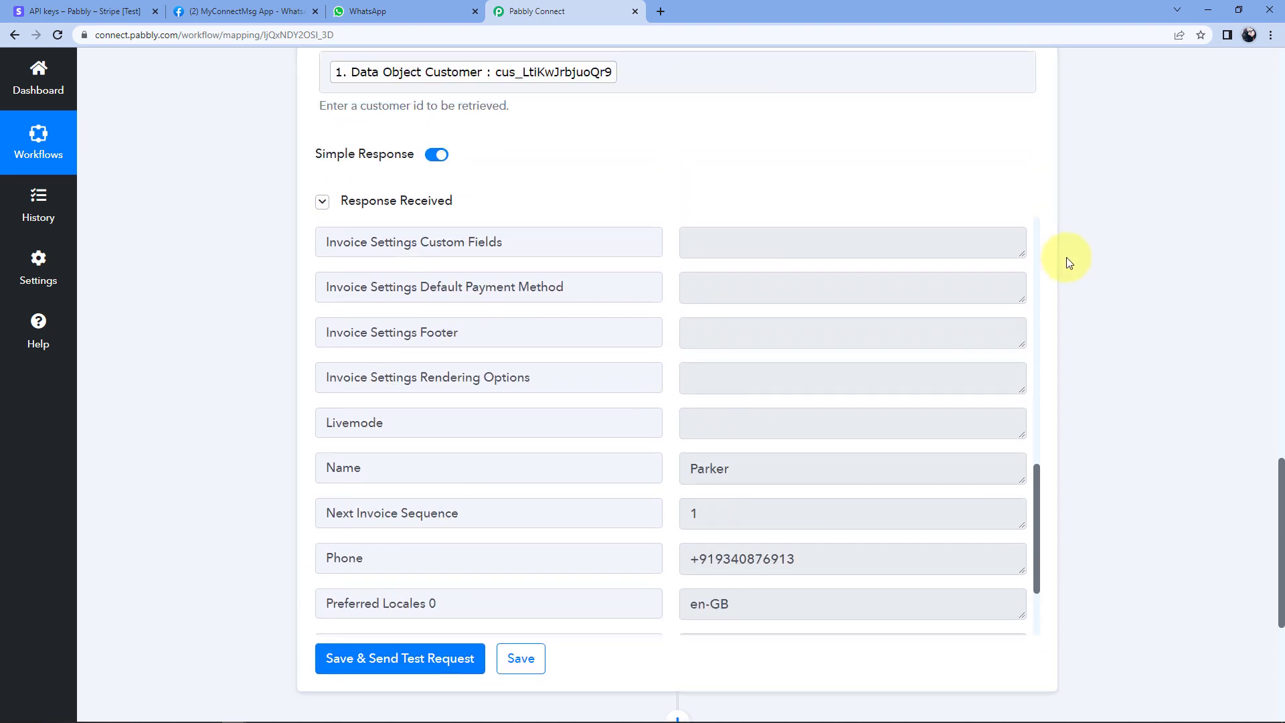
scroll(1066, 257, up, 7)
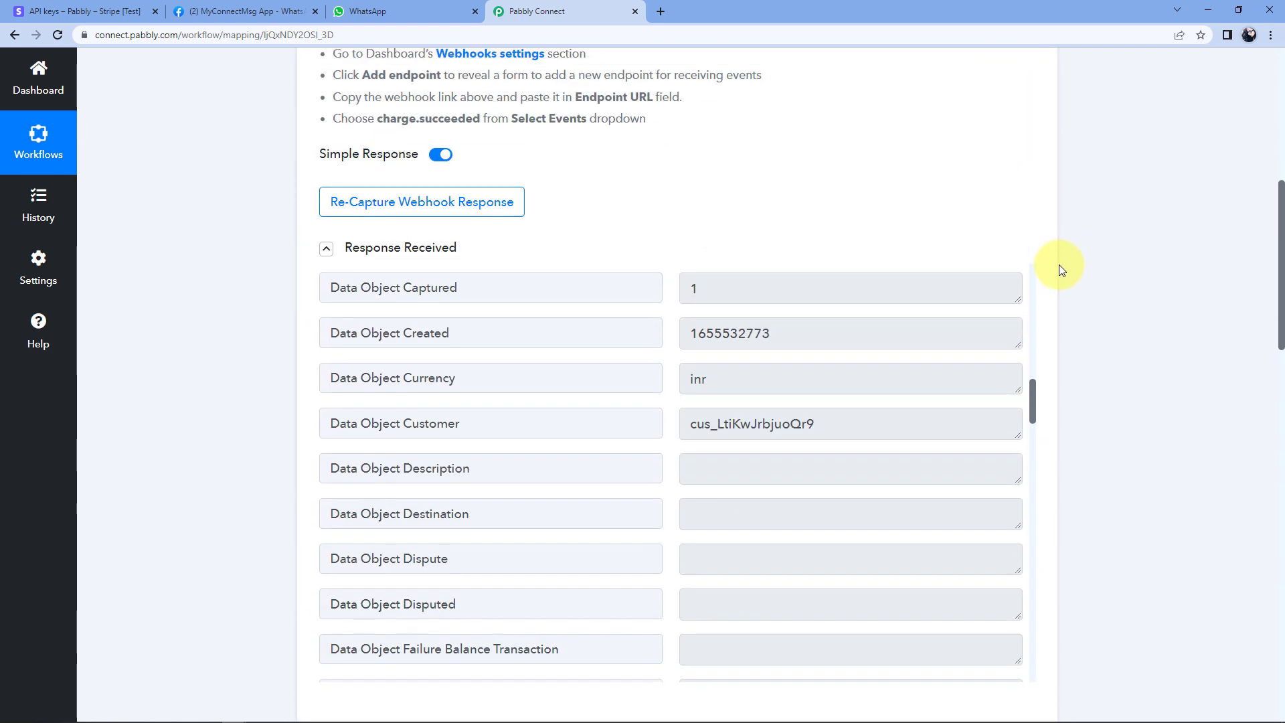
scroll(689, 462, up, 3)
scroll(689, 462, up, 11)
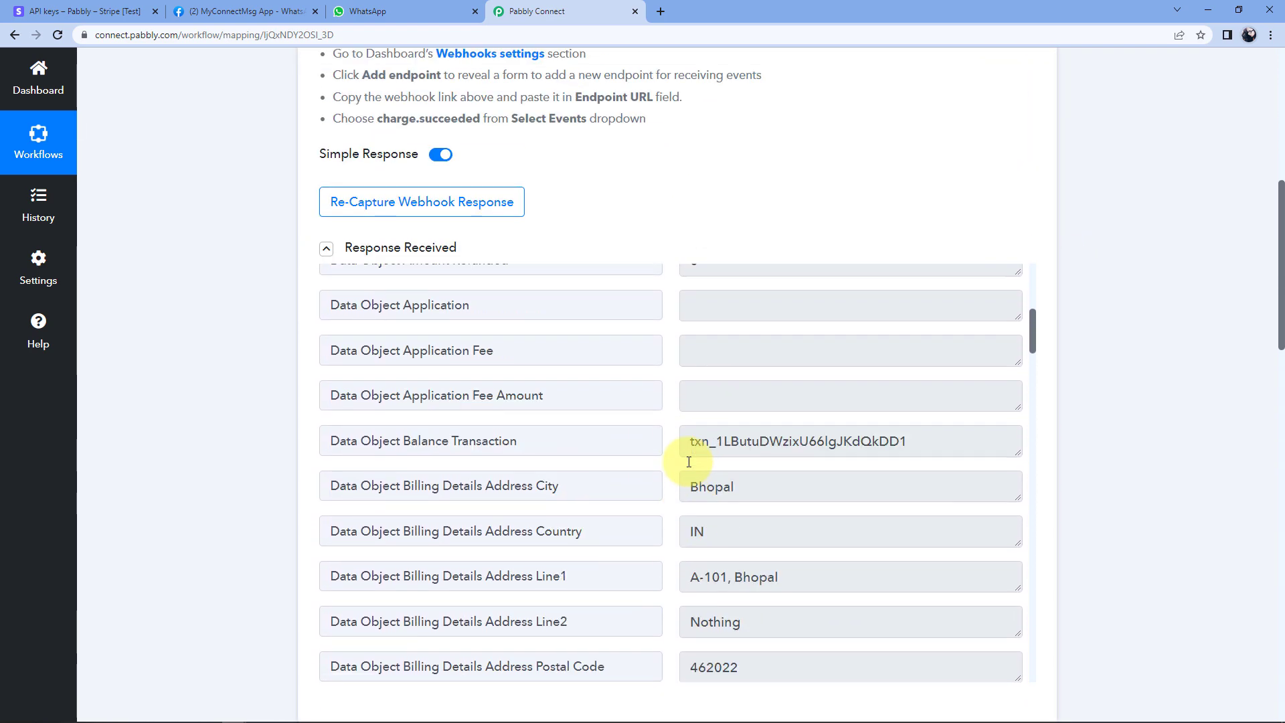
scroll(717, 525, down, 2)
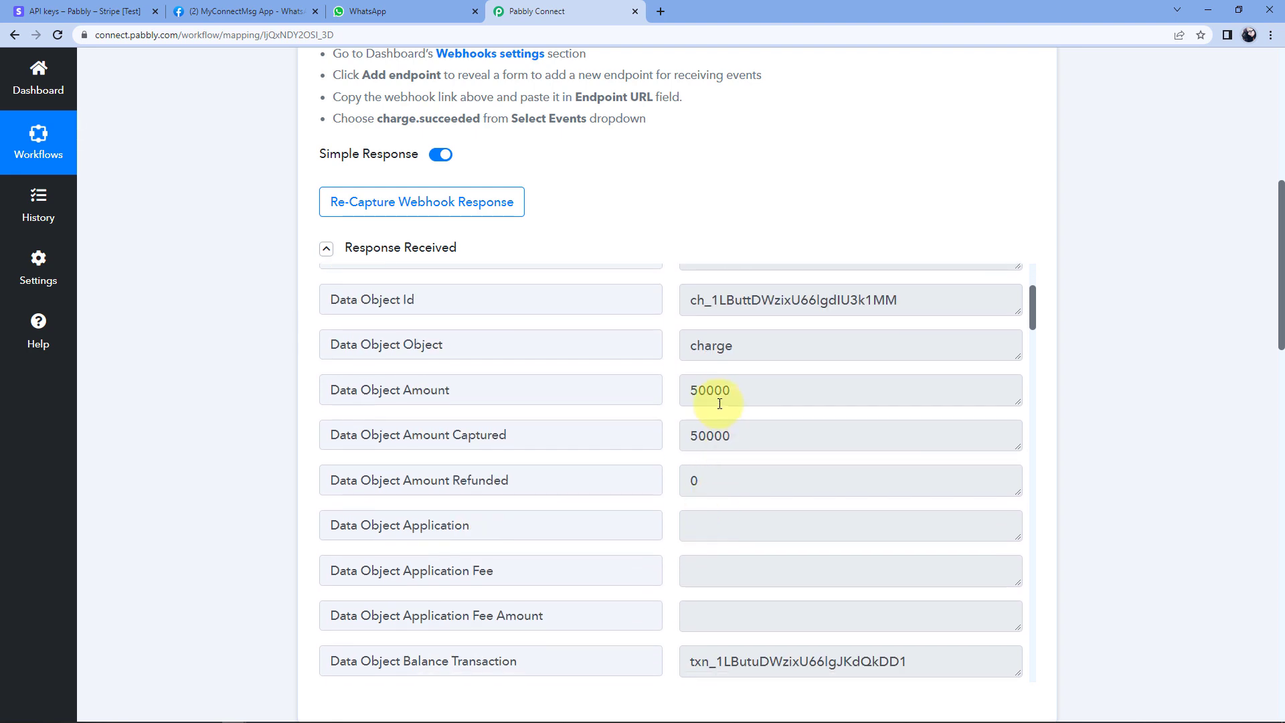
click(739, 393)
drag(740, 393, 689, 391)
click(671, 385)
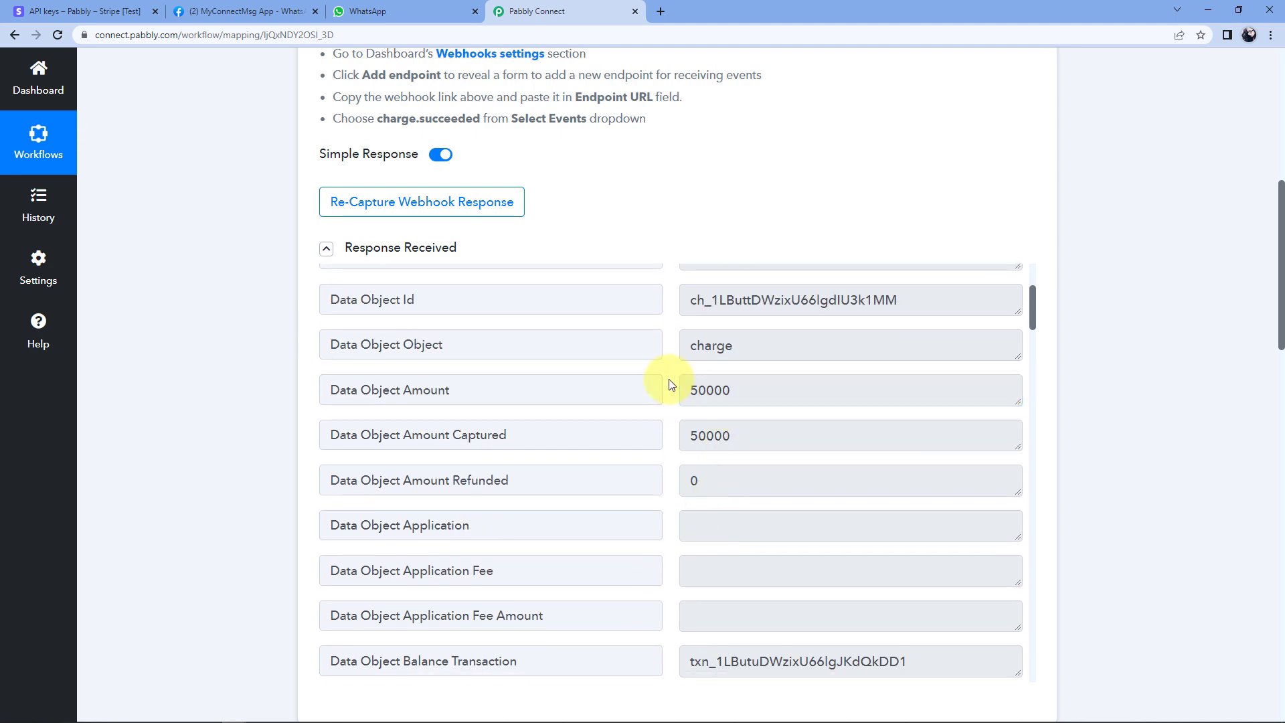
scroll(1118, 368, down, 12)
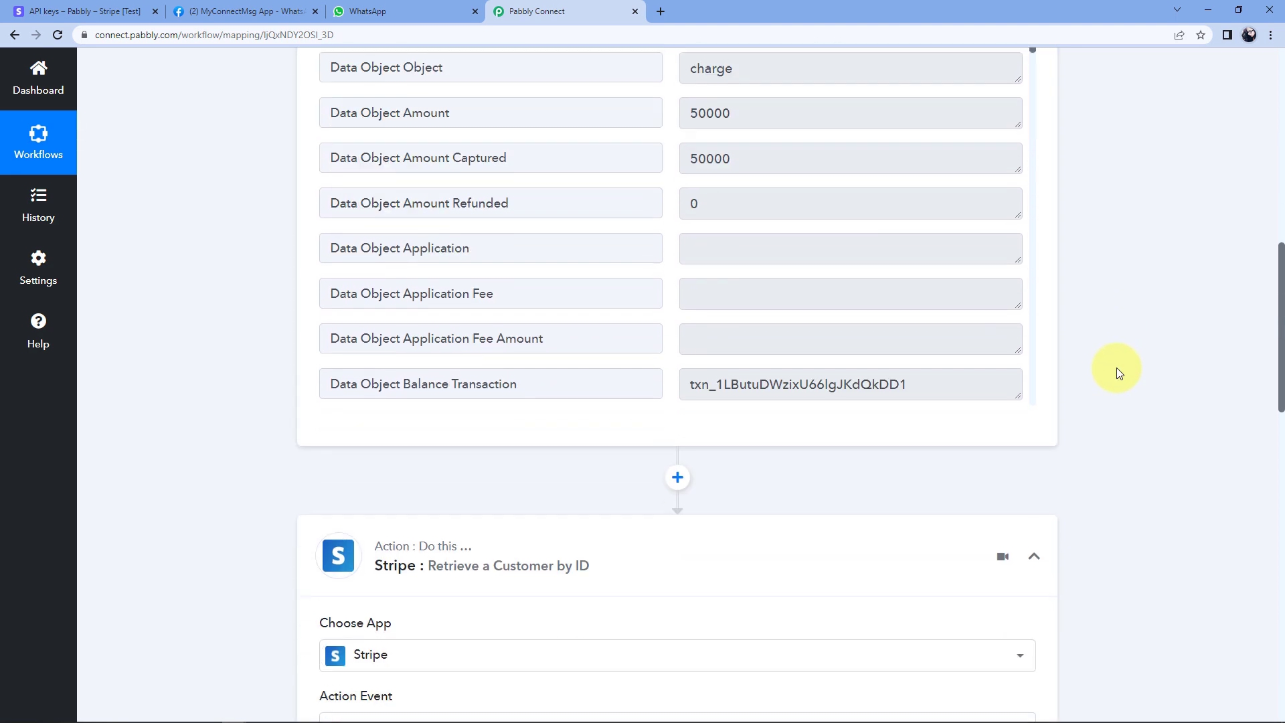
scroll(1085, 329, down, 8)
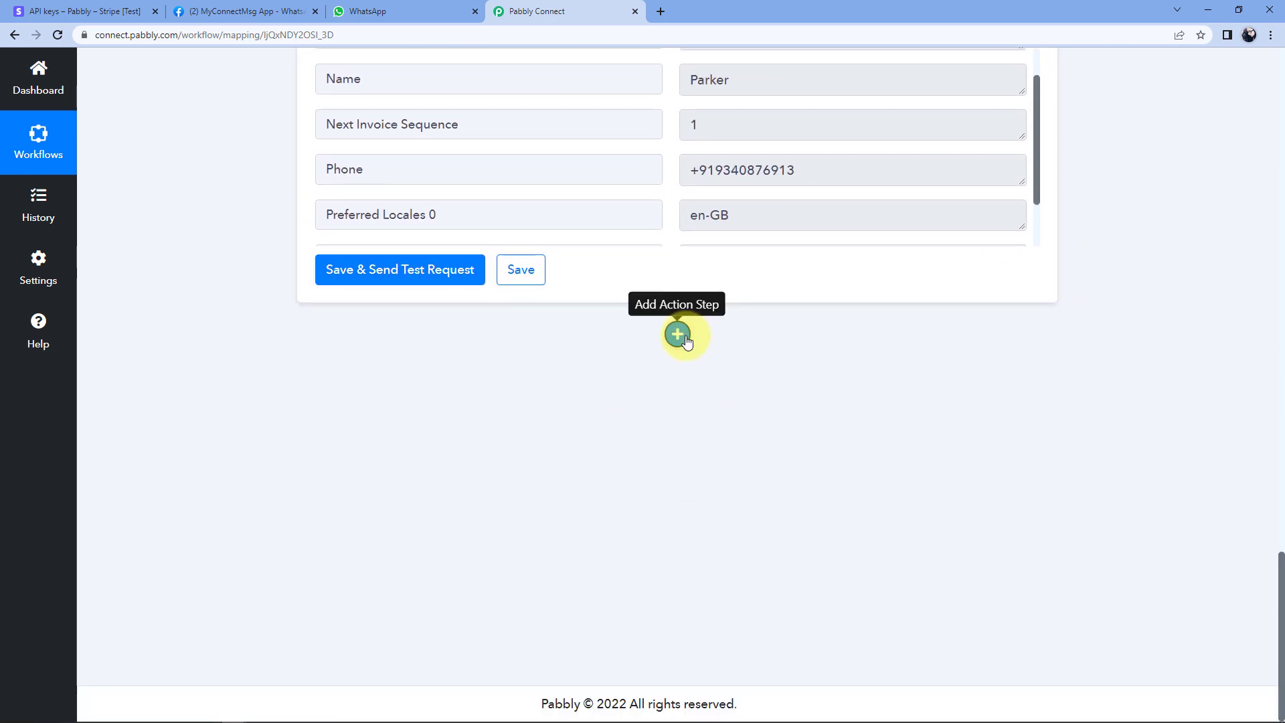
click(686, 340)
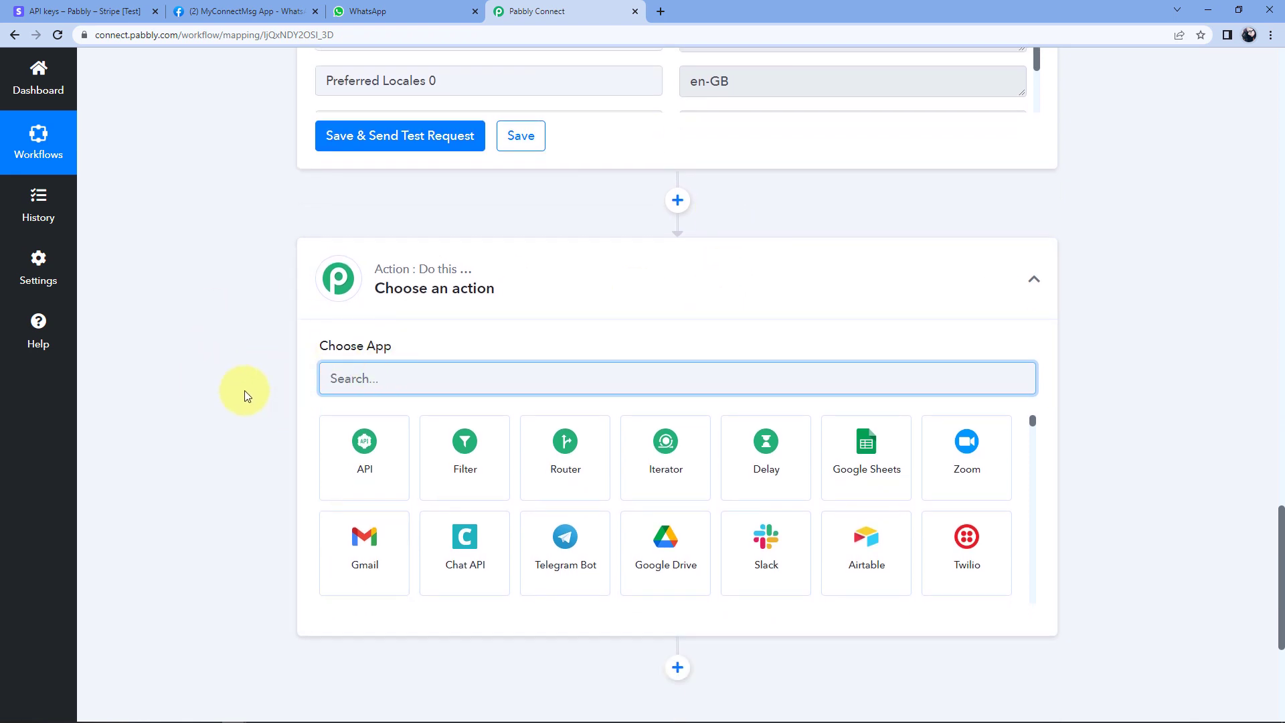
Search 'number' and set the step to Number Formatter by Pabbly with Perform Math Operation.
text(numb)
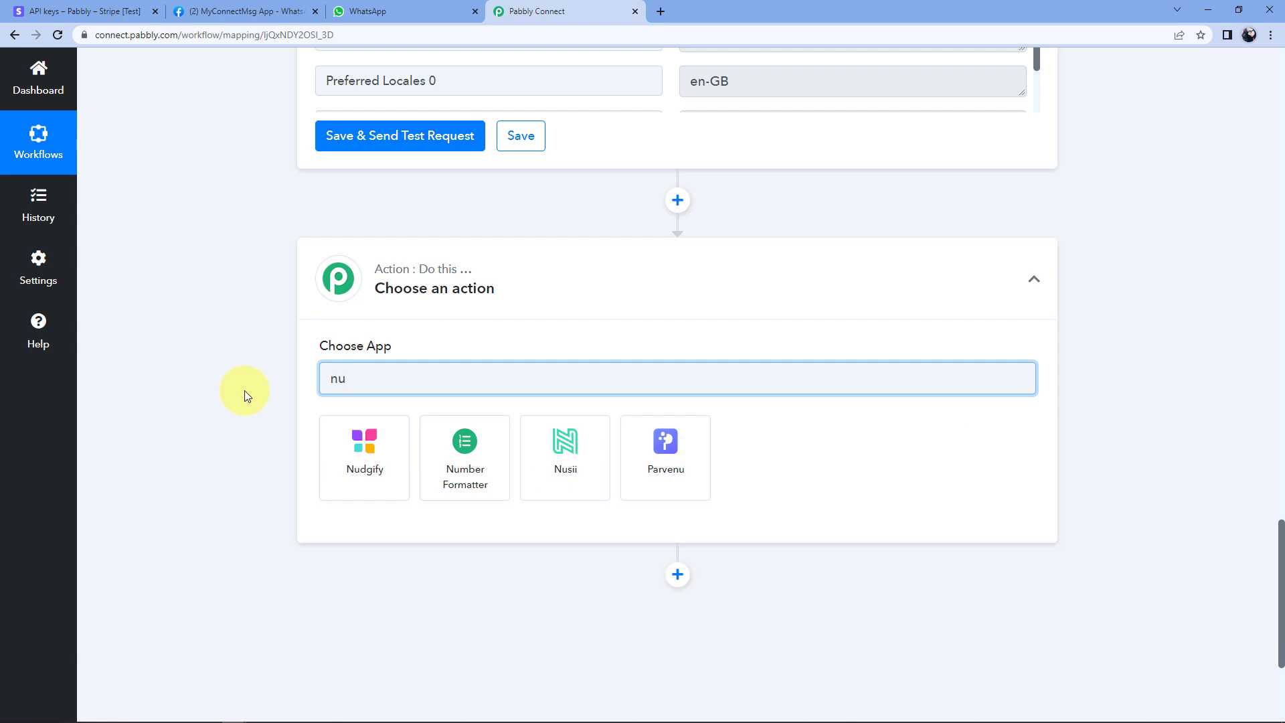
text(er)
click(362, 445)
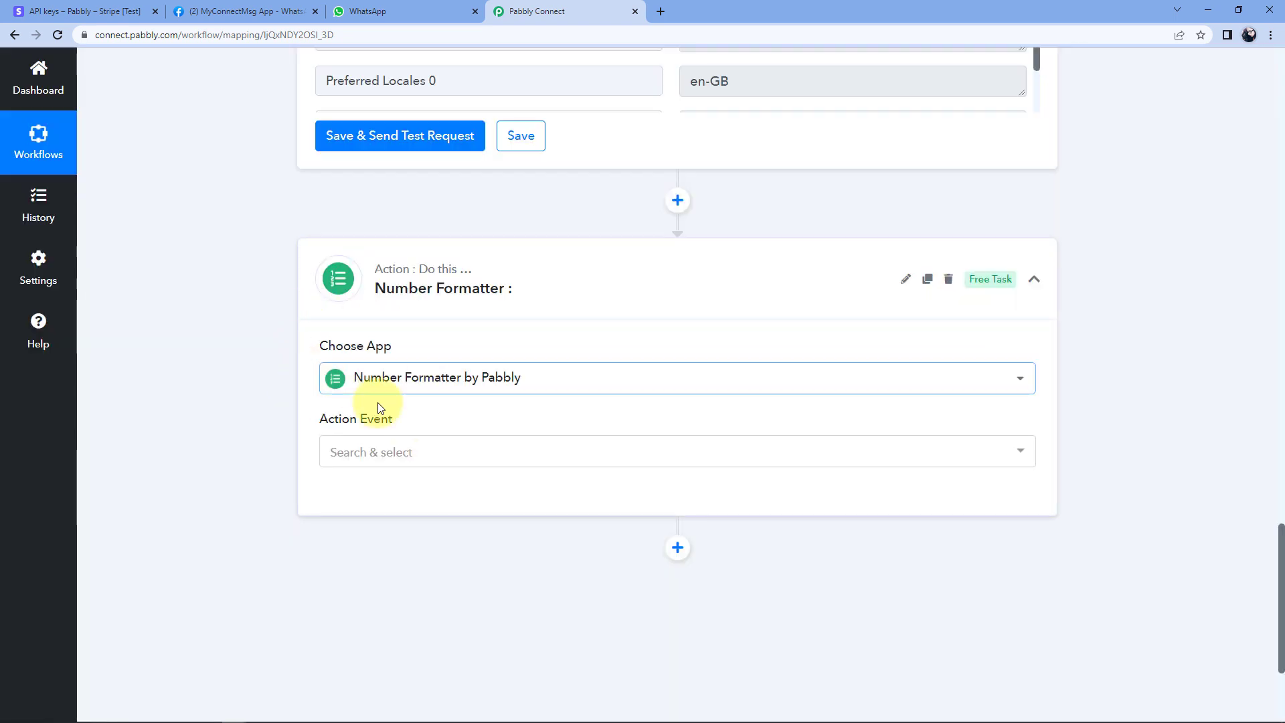
scroll(402, 408, down, 1)
click(424, 388)
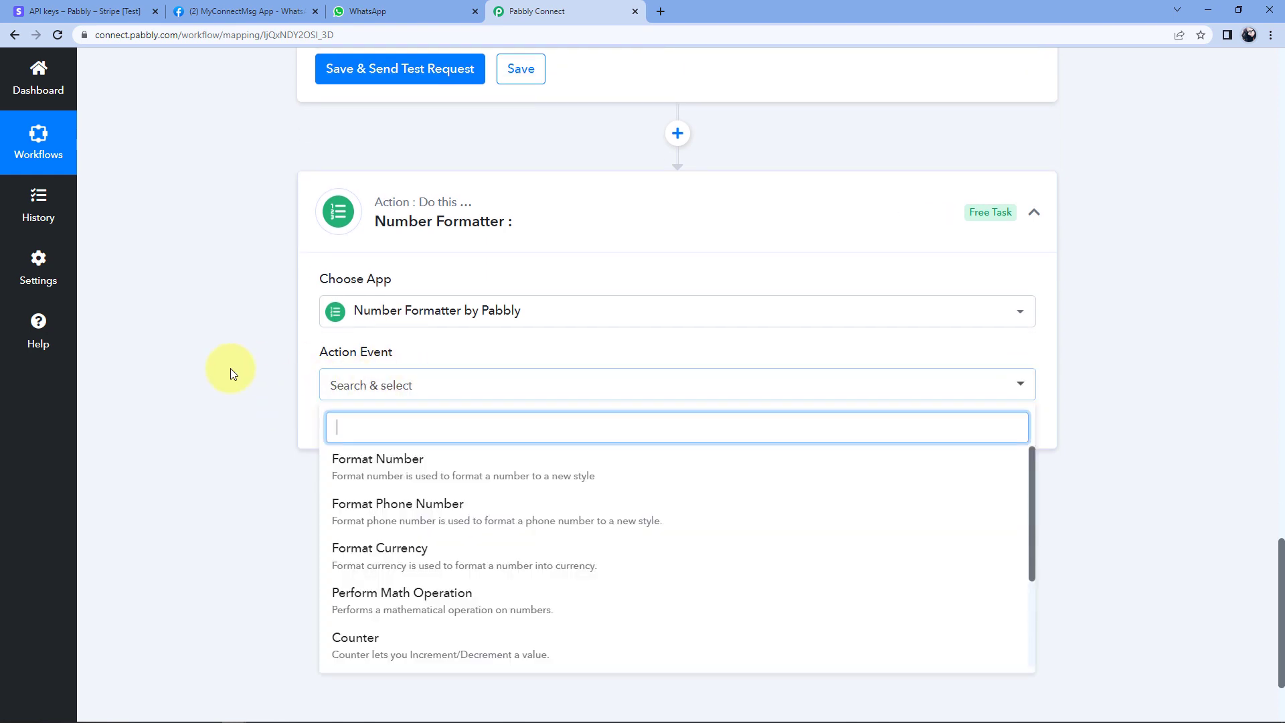
scroll(230, 371, down, 1)
scroll(231, 372, down, 1)
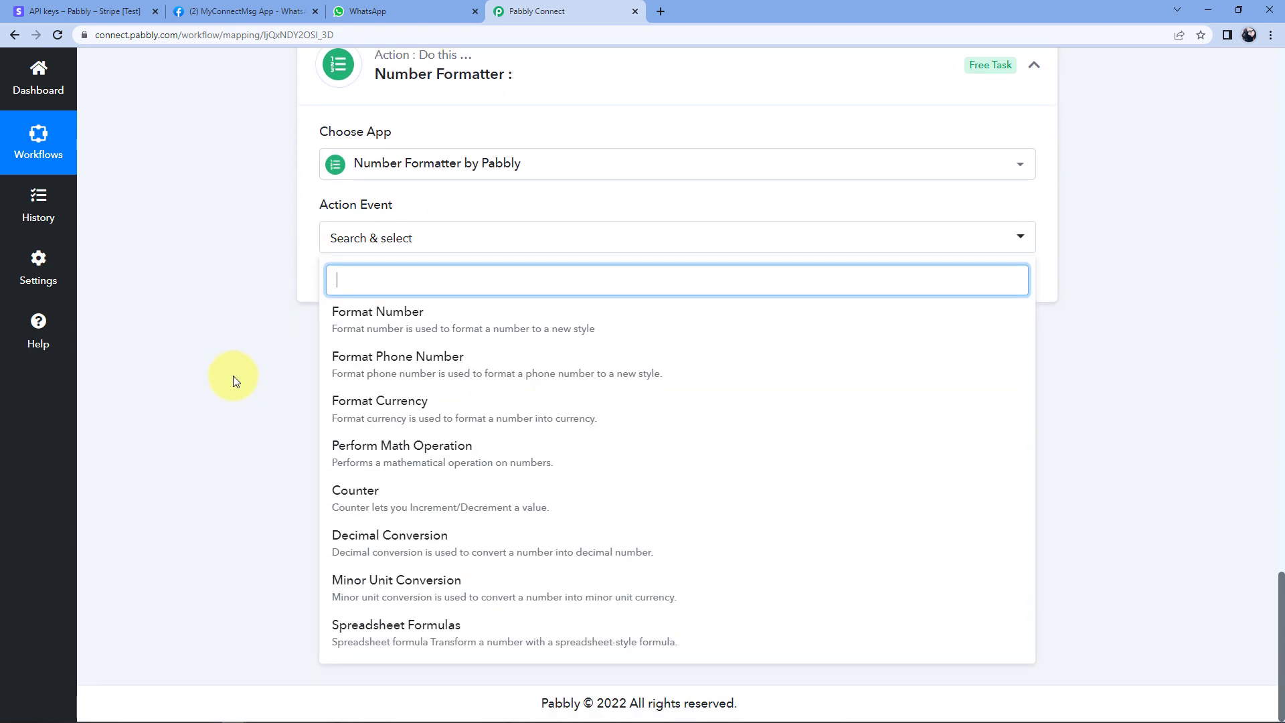
click(395, 455)
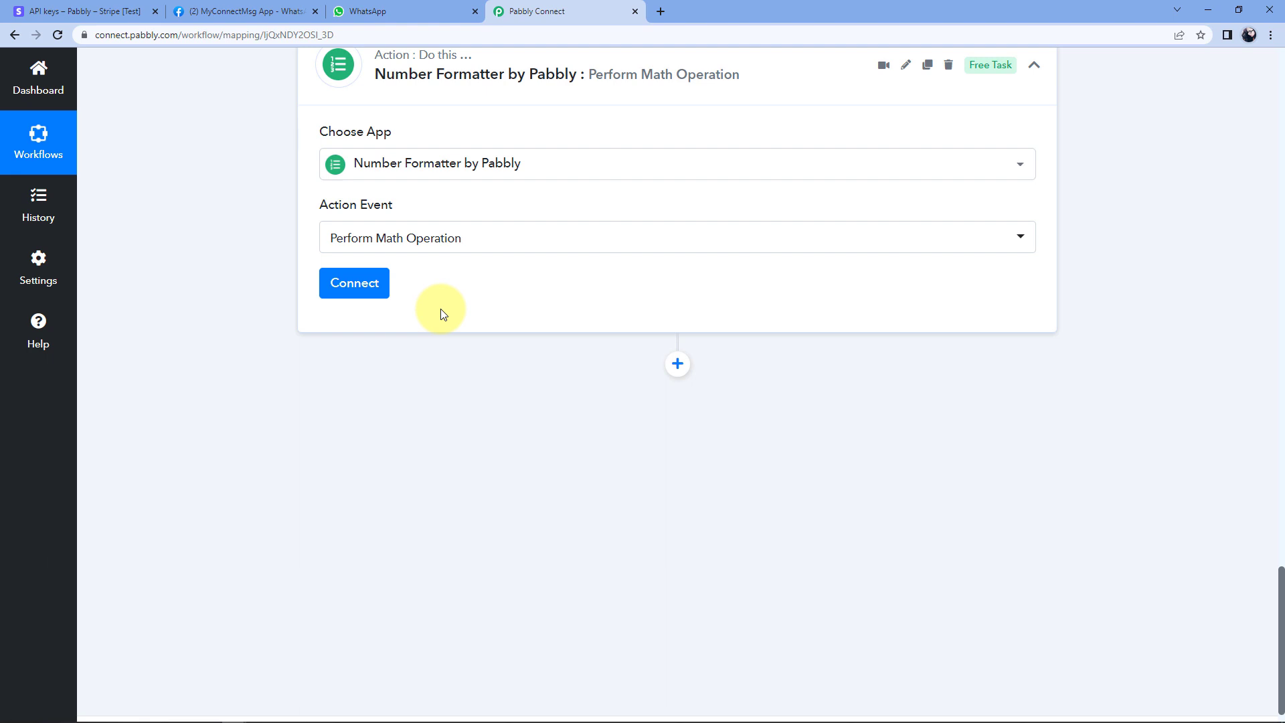
Fill Numbers with the charge's Data Object Amount followed by ',100'.
click(344, 284)
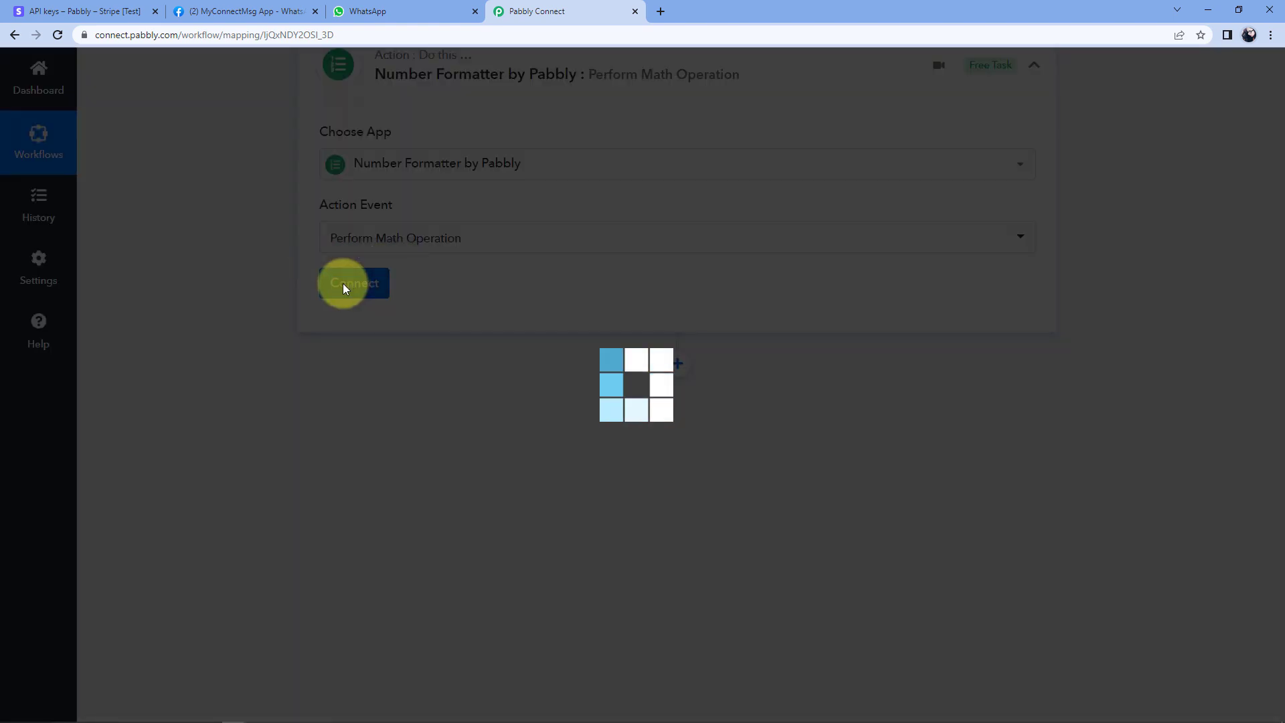
scroll(321, 284, down, 1)
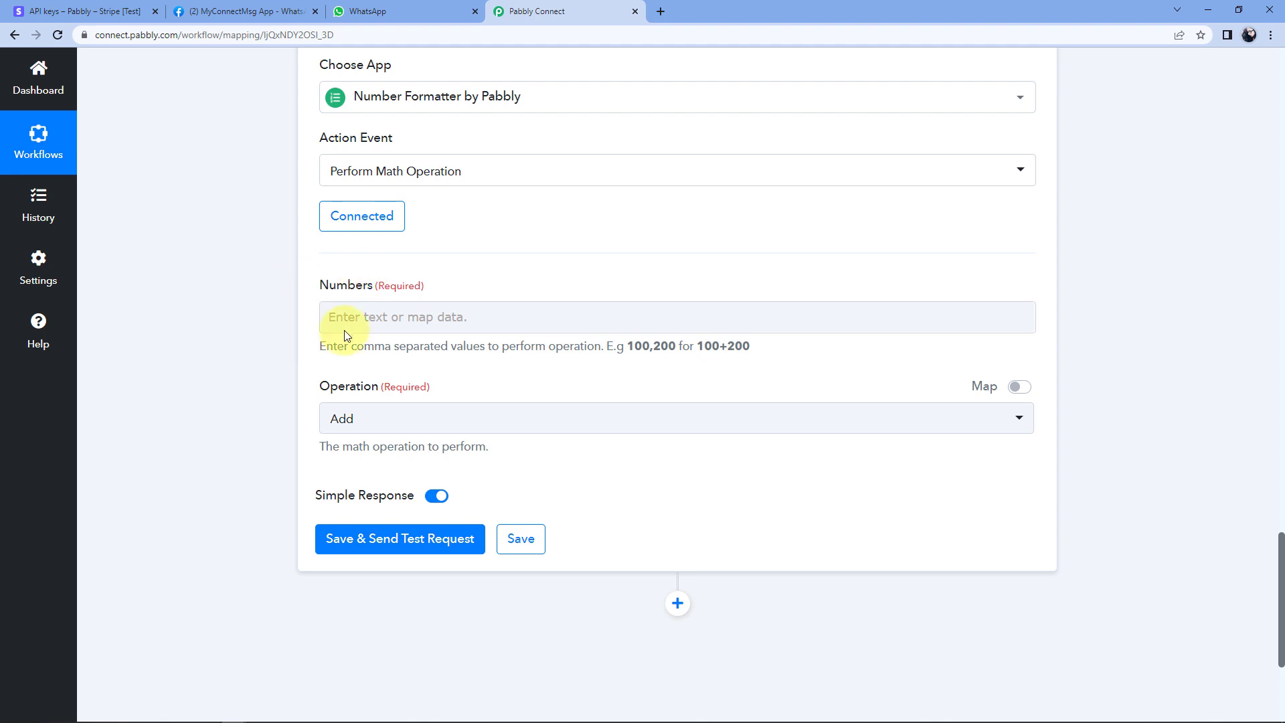
click(326, 331)
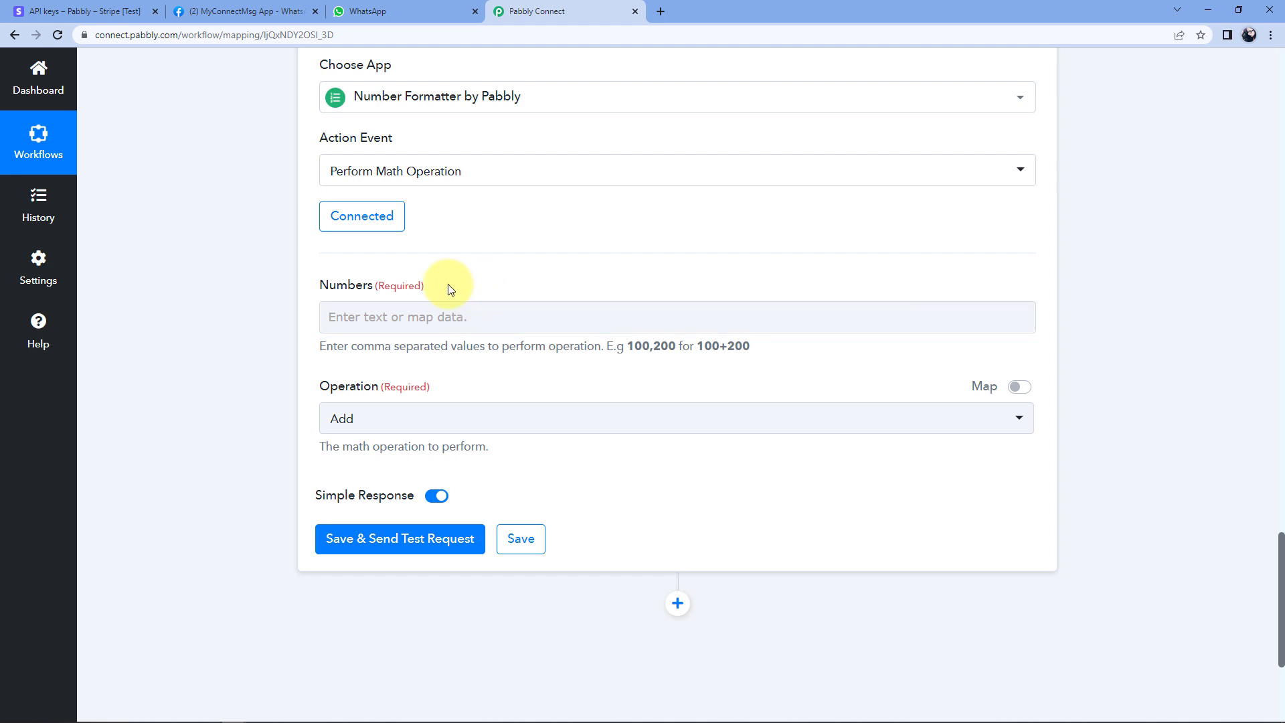
click(390, 317)
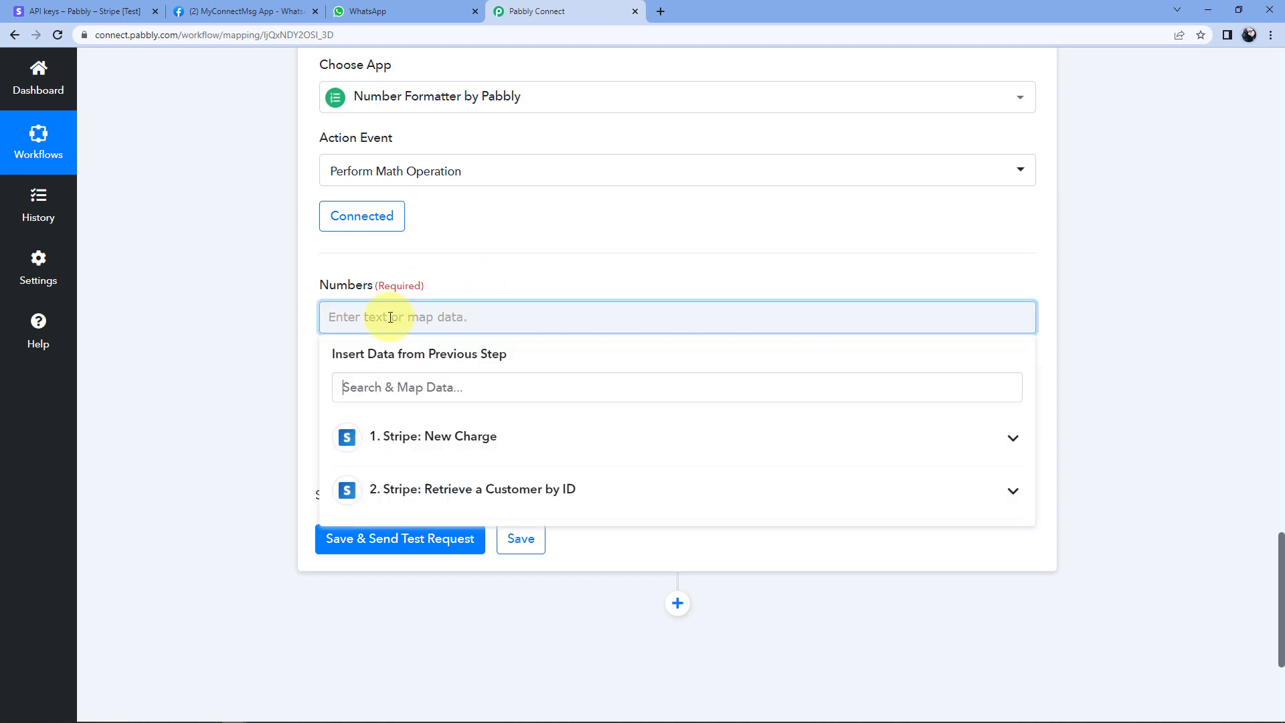
click(537, 443)
scroll(512, 482, down, 3)
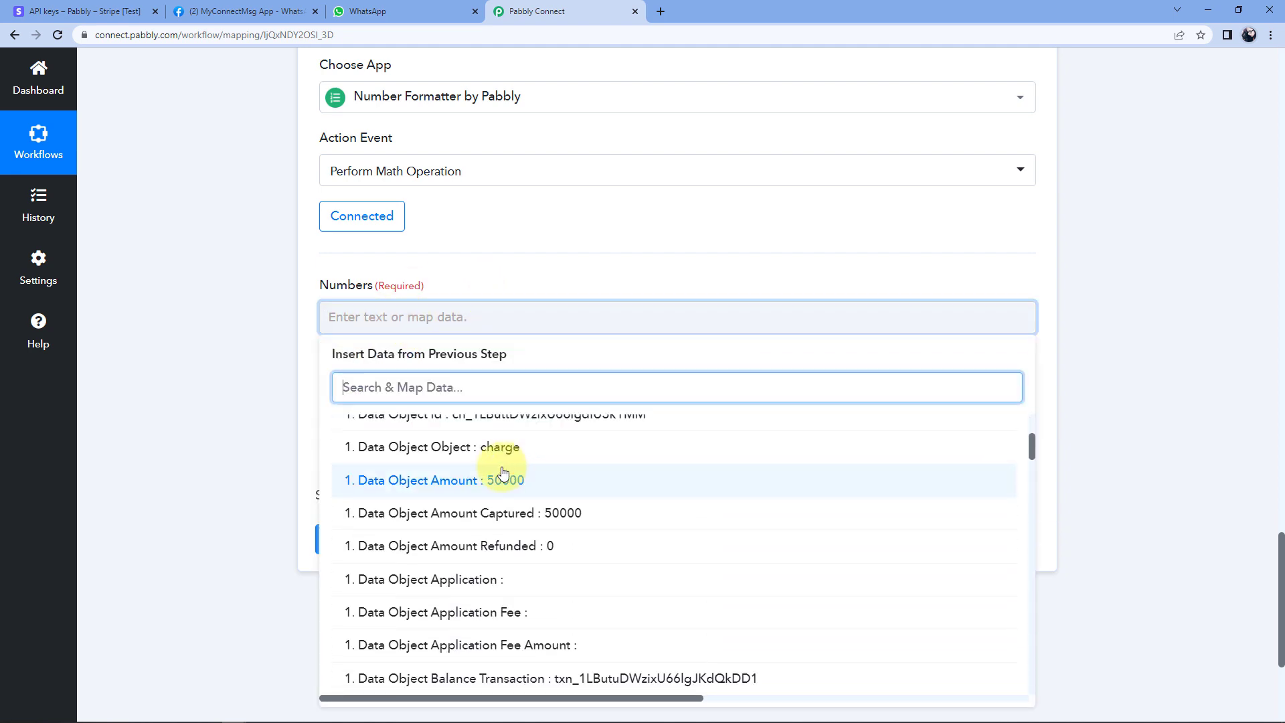
click(454, 488)
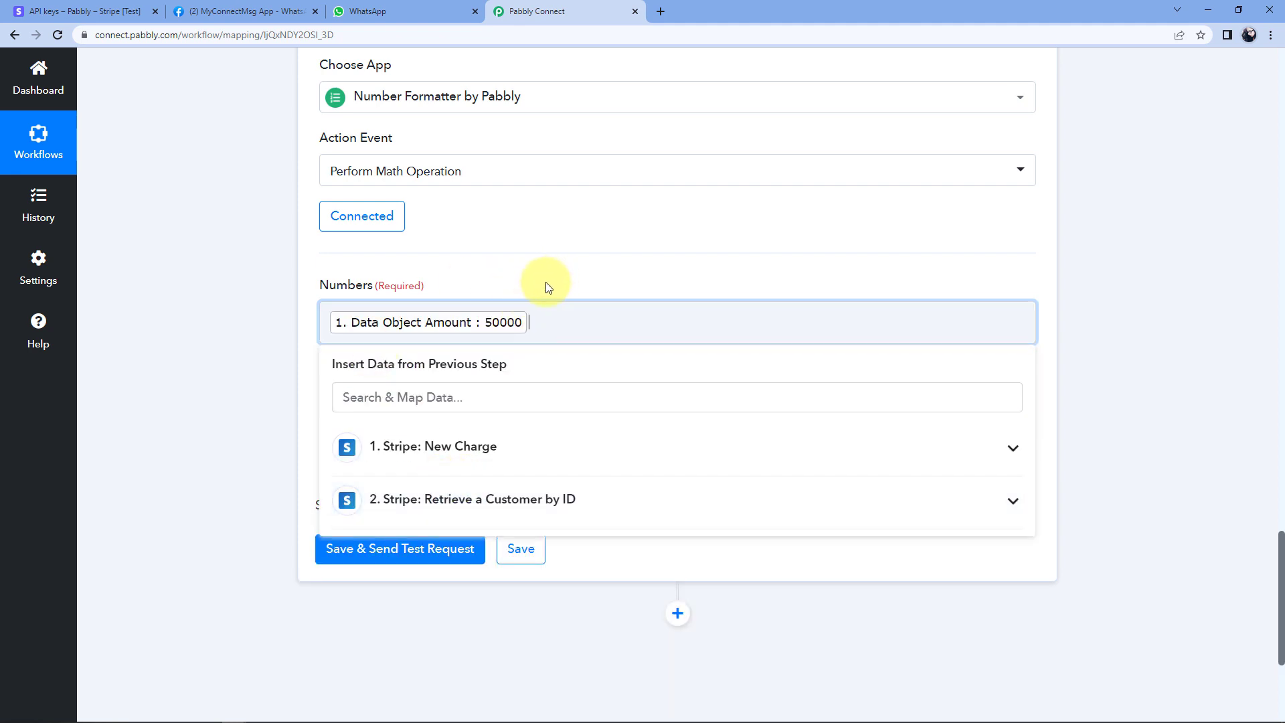
text(,100)
click(577, 280)
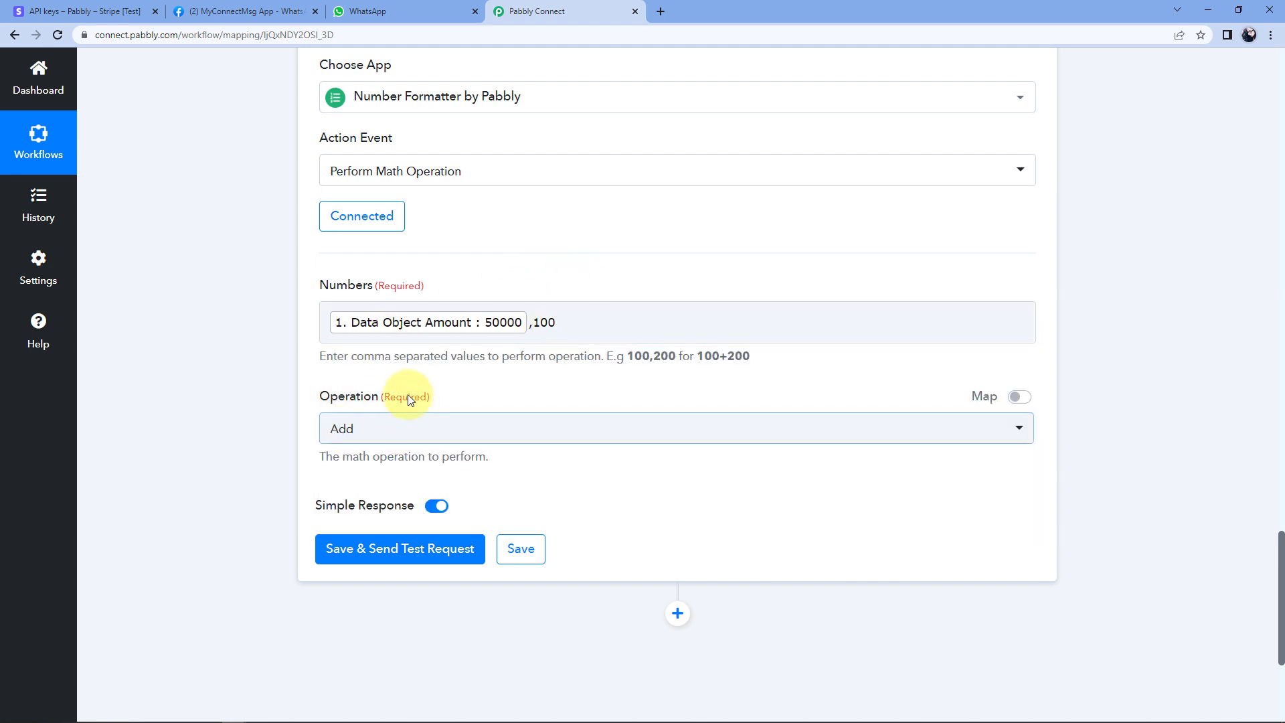
Set Operation to Divide and test the step, returning Result 500.
click(344, 432)
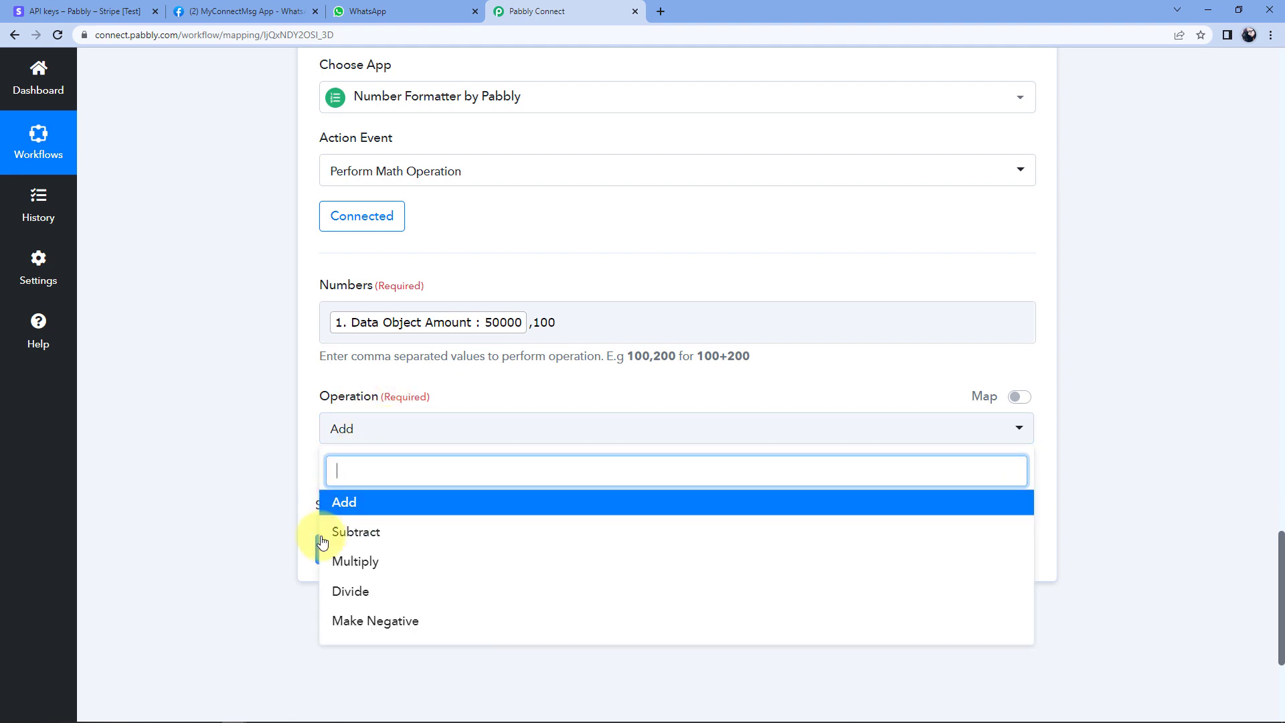
click(378, 592)
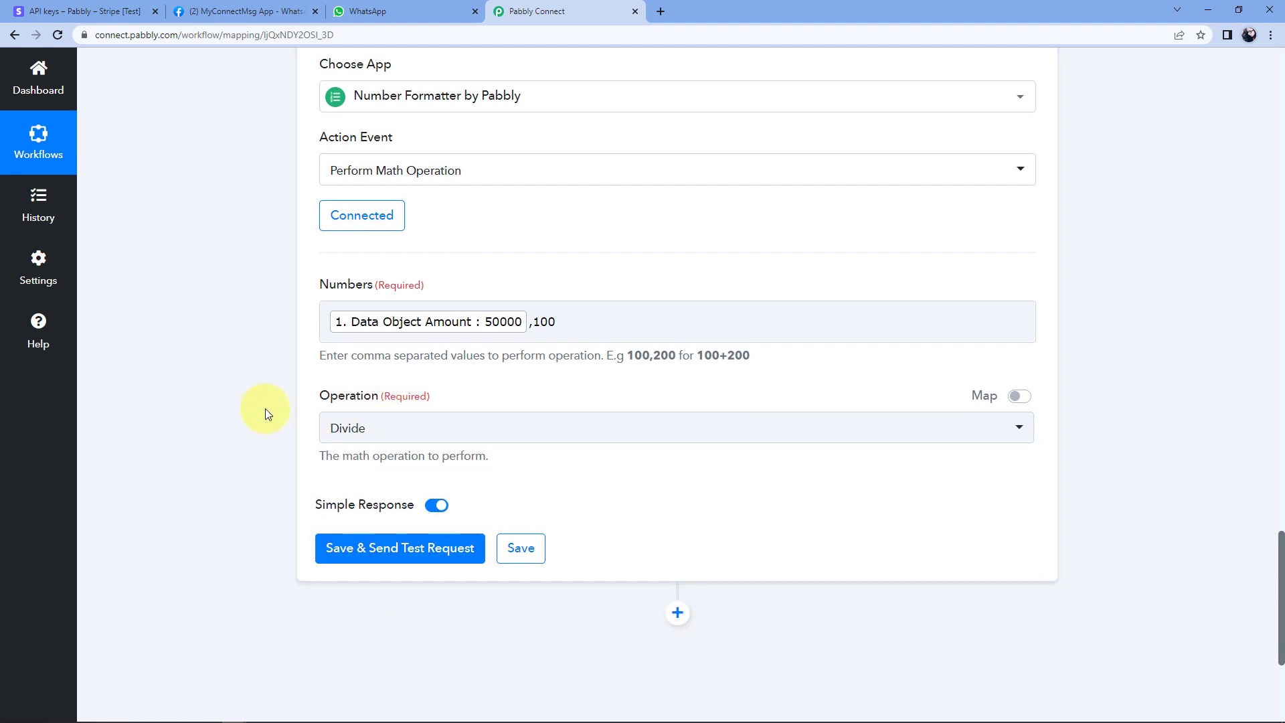
scroll(265, 408, down, 2)
click(372, 406)
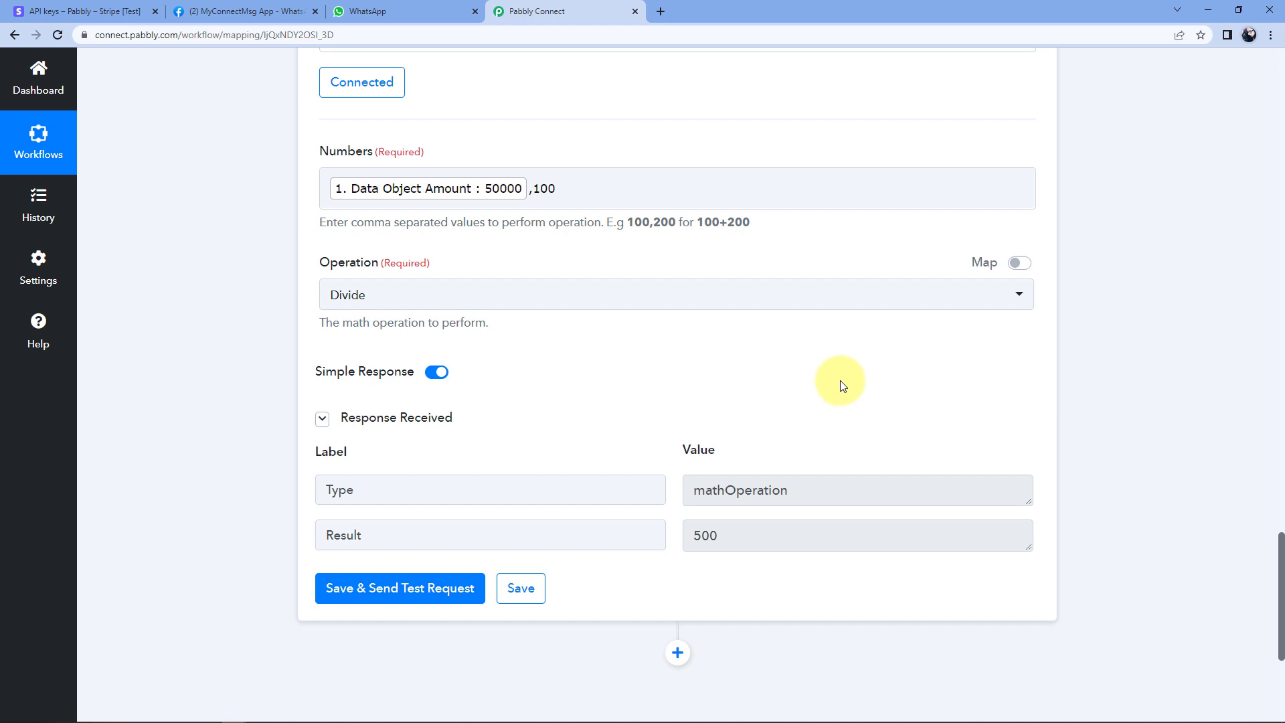
scroll(833, 383, down, 5)
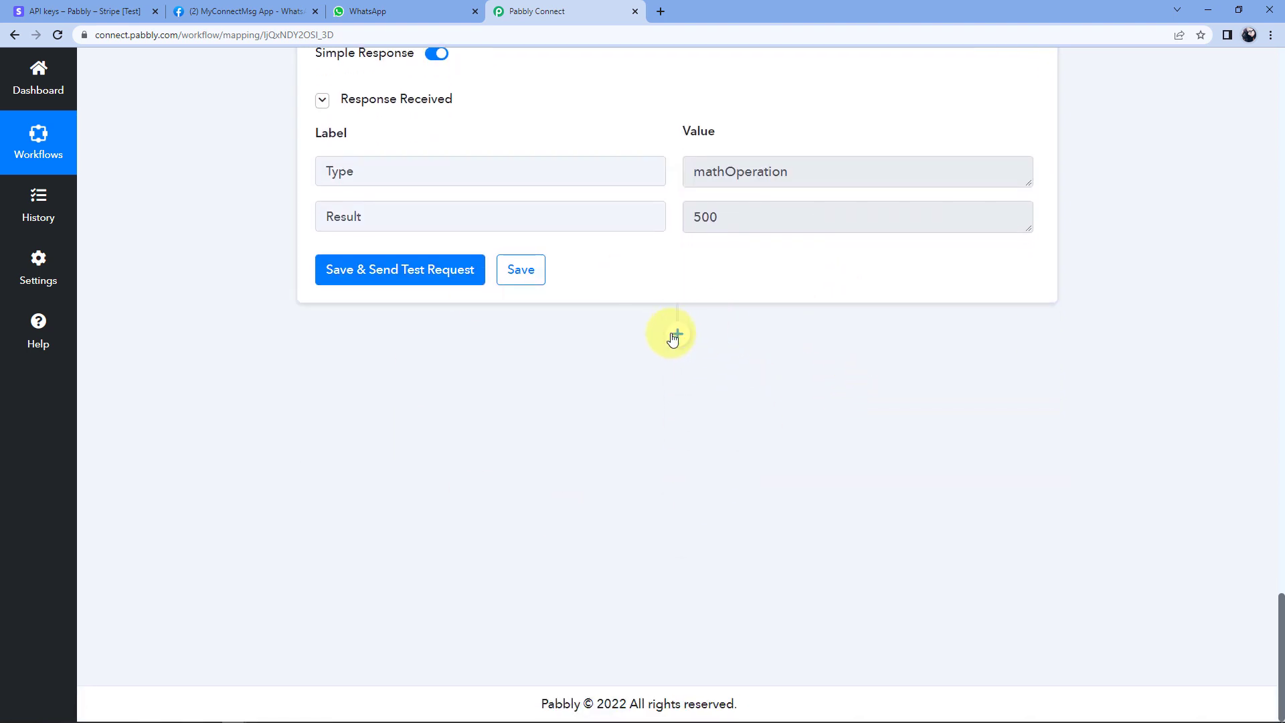
Add a new action step using WhatsApp Cloud API with the Send Template Message event.
click(677, 334)
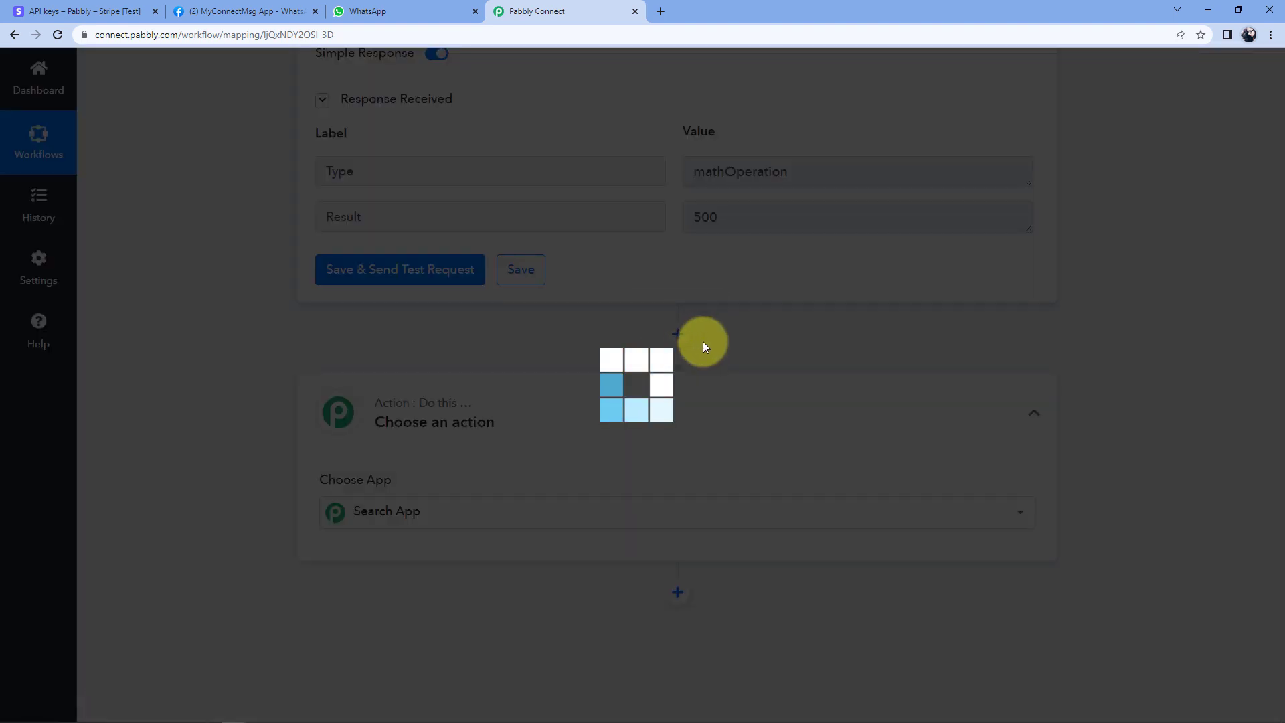
scroll(703, 342, down, 2)
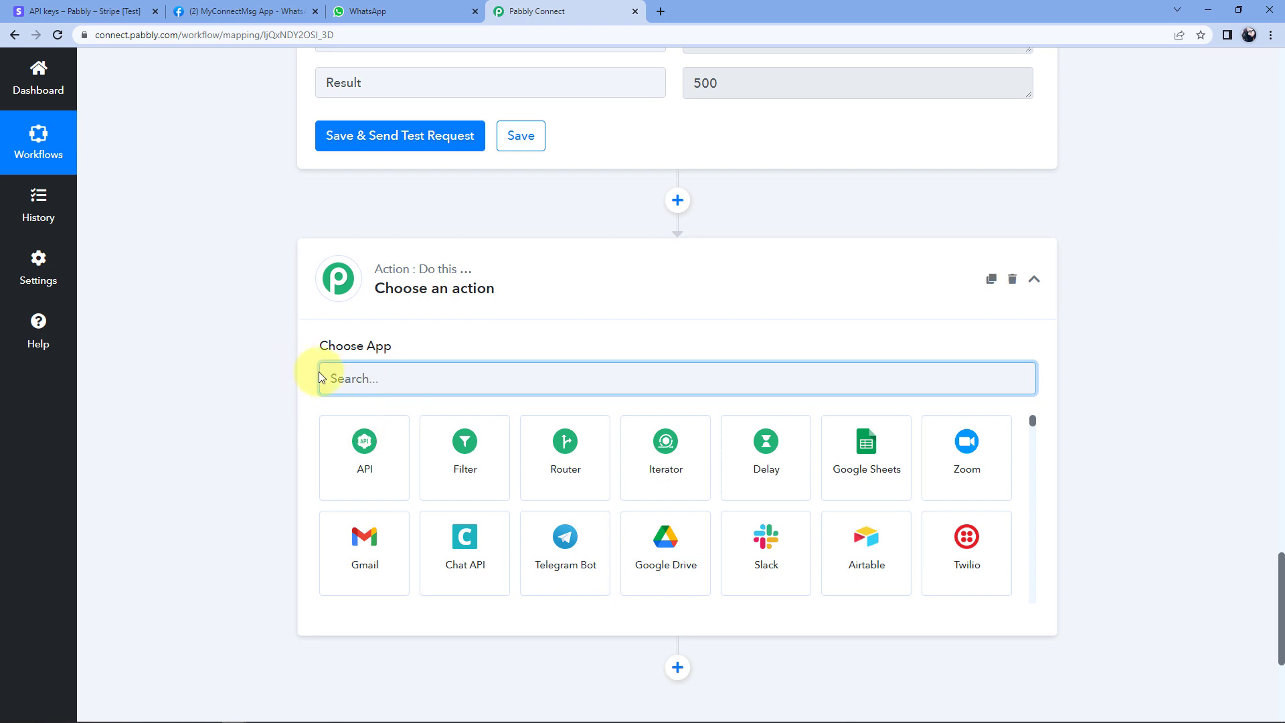
text(WhatsApp)
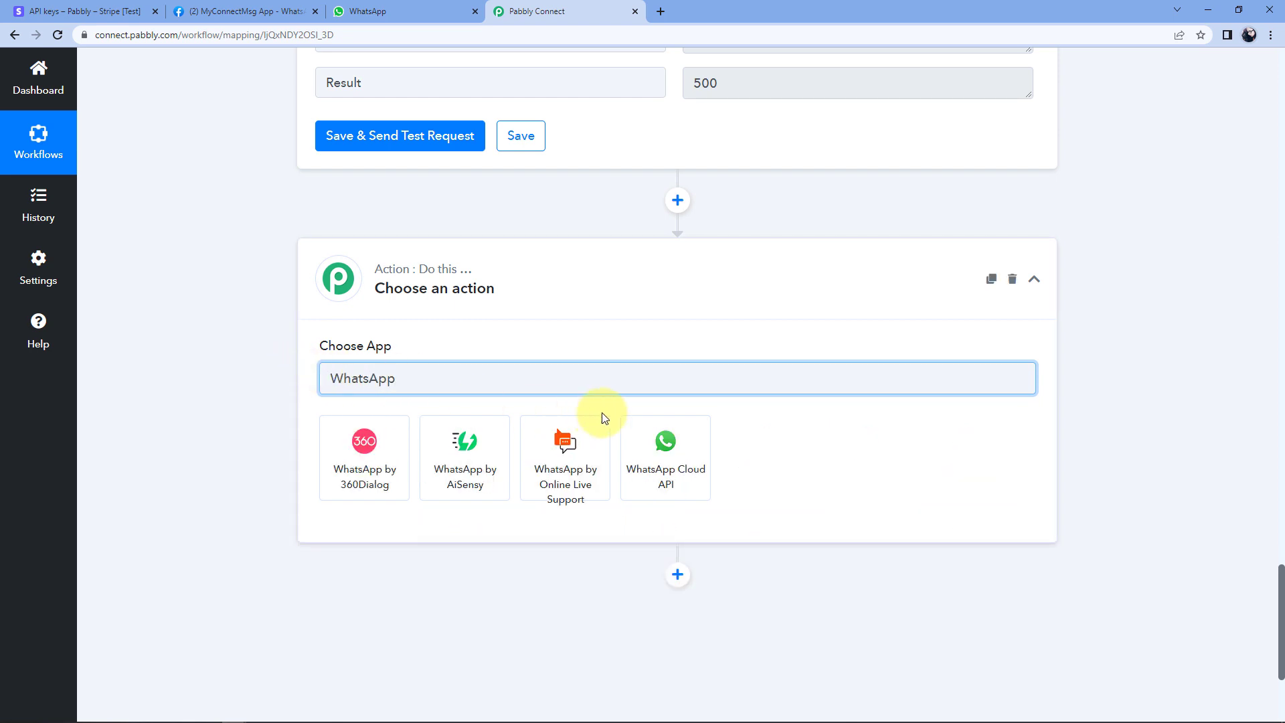
click(652, 442)
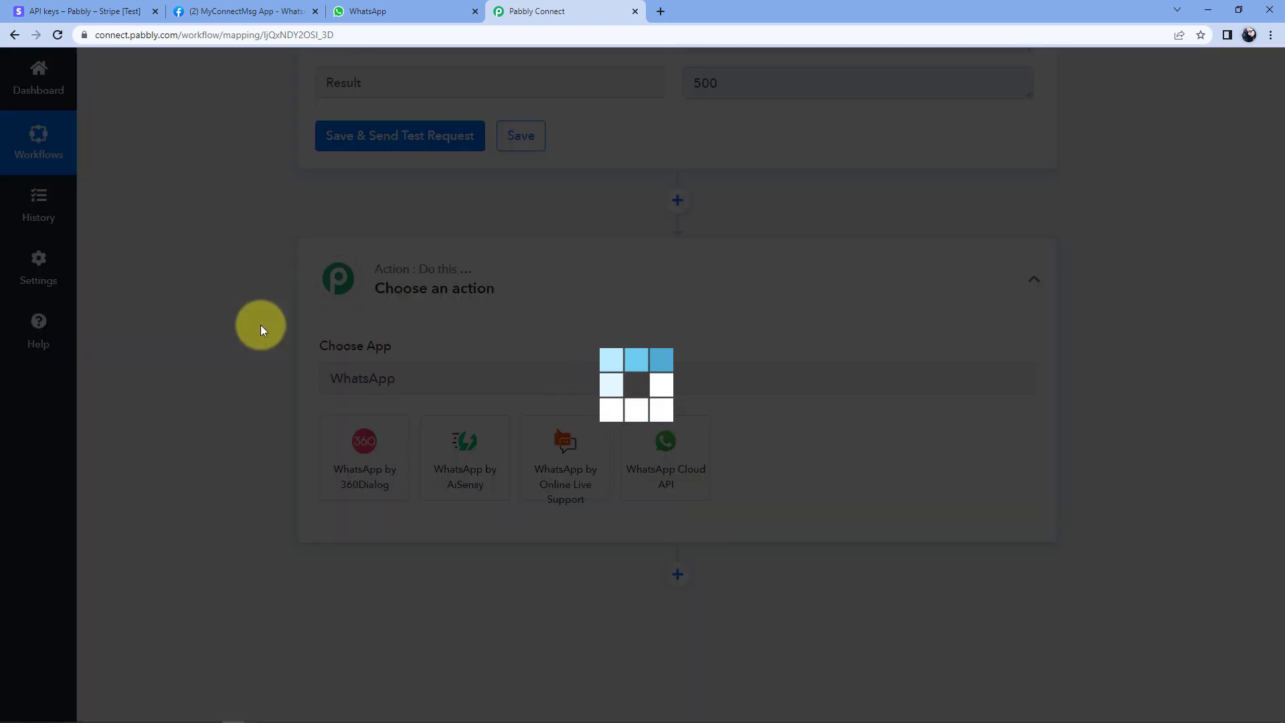
scroll(231, 365, down, 1)
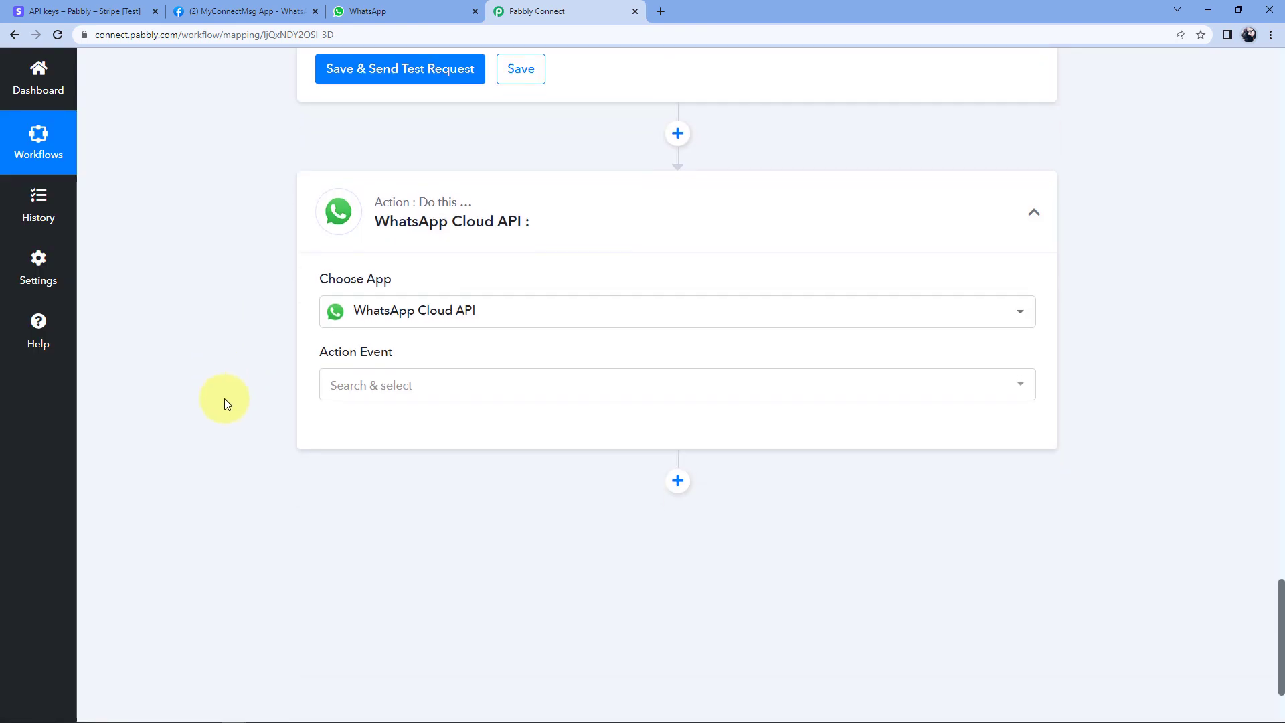
scroll(469, 325, down, 1)
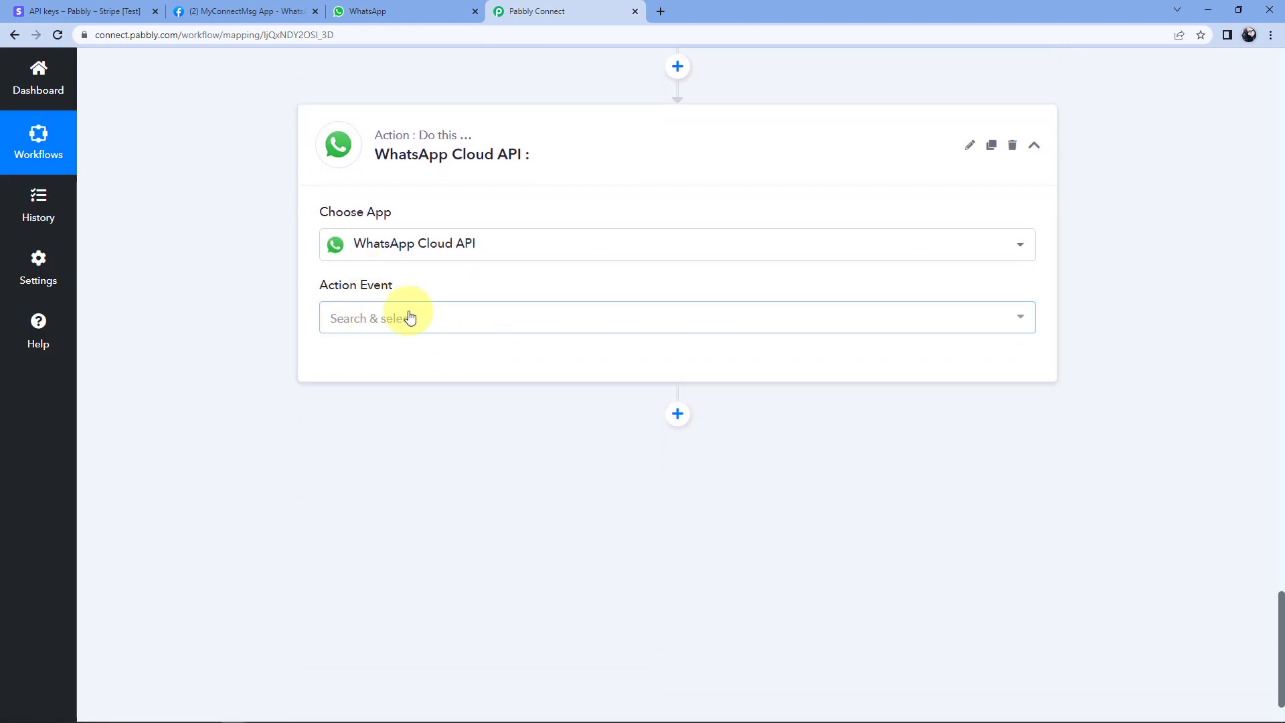
click(422, 318)
click(487, 400)
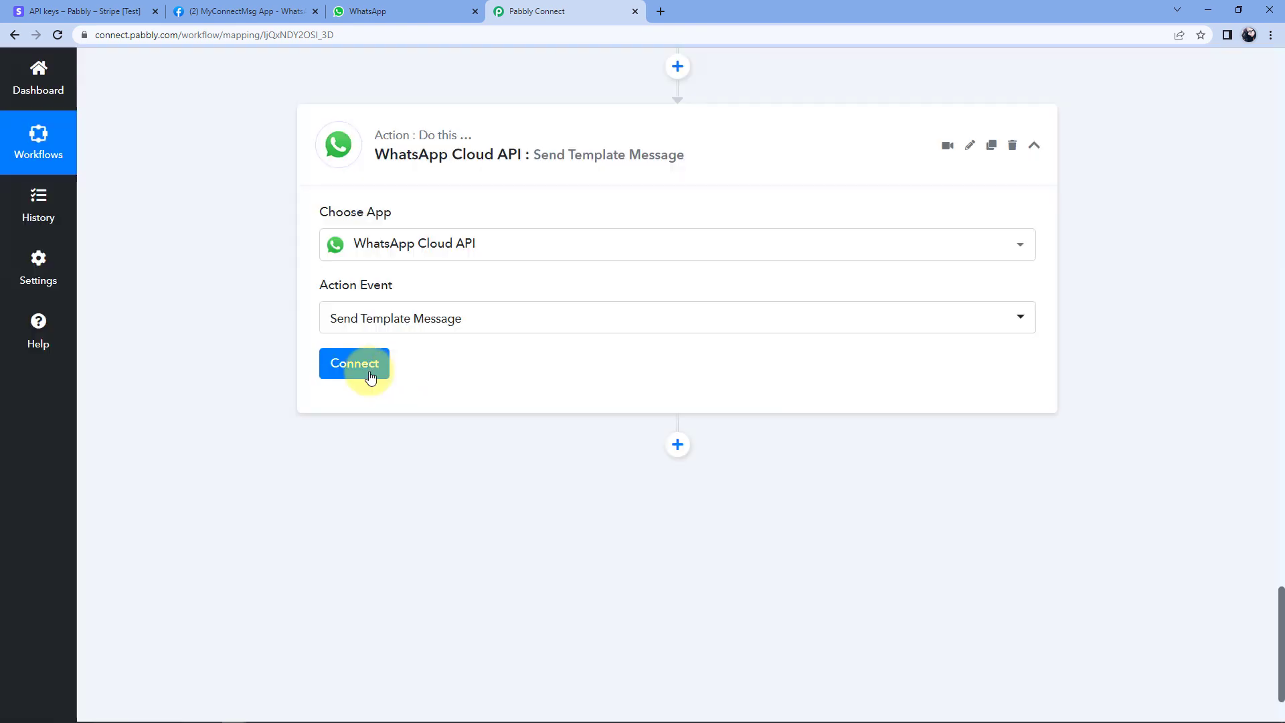
Start a new WhatsApp Cloud API #16 connection for the step.
click(375, 368)
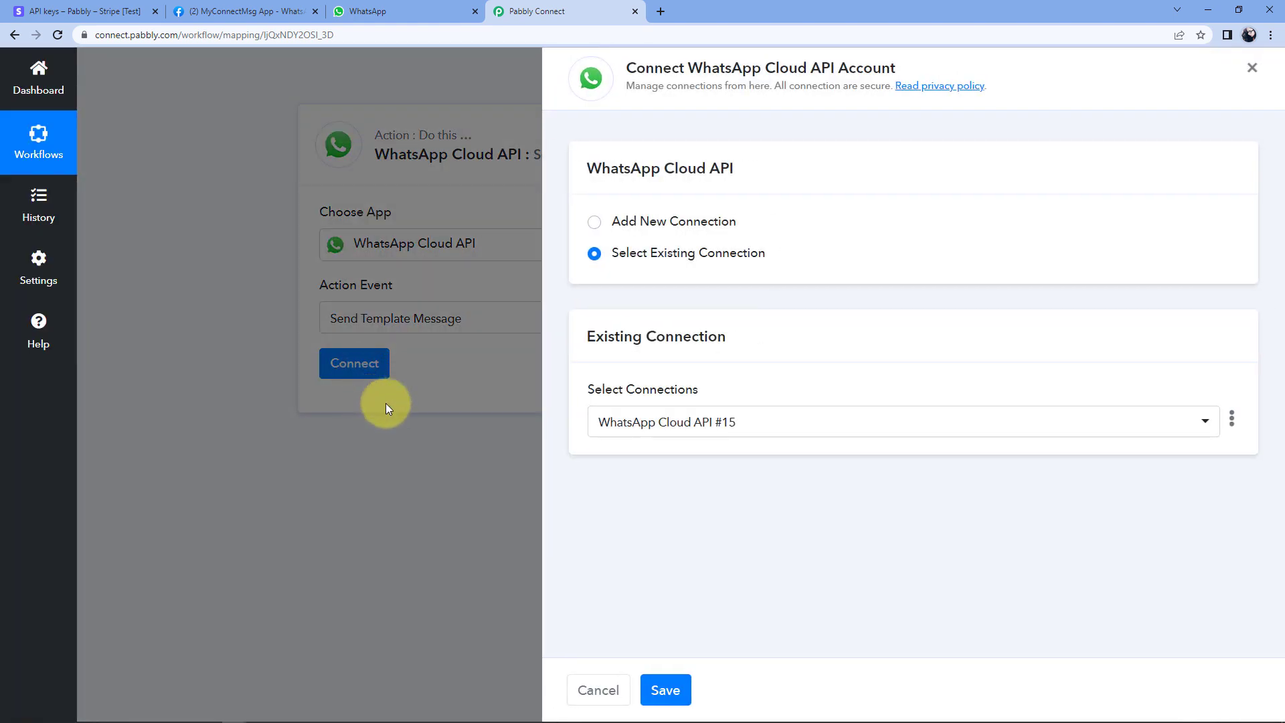
click(595, 222)
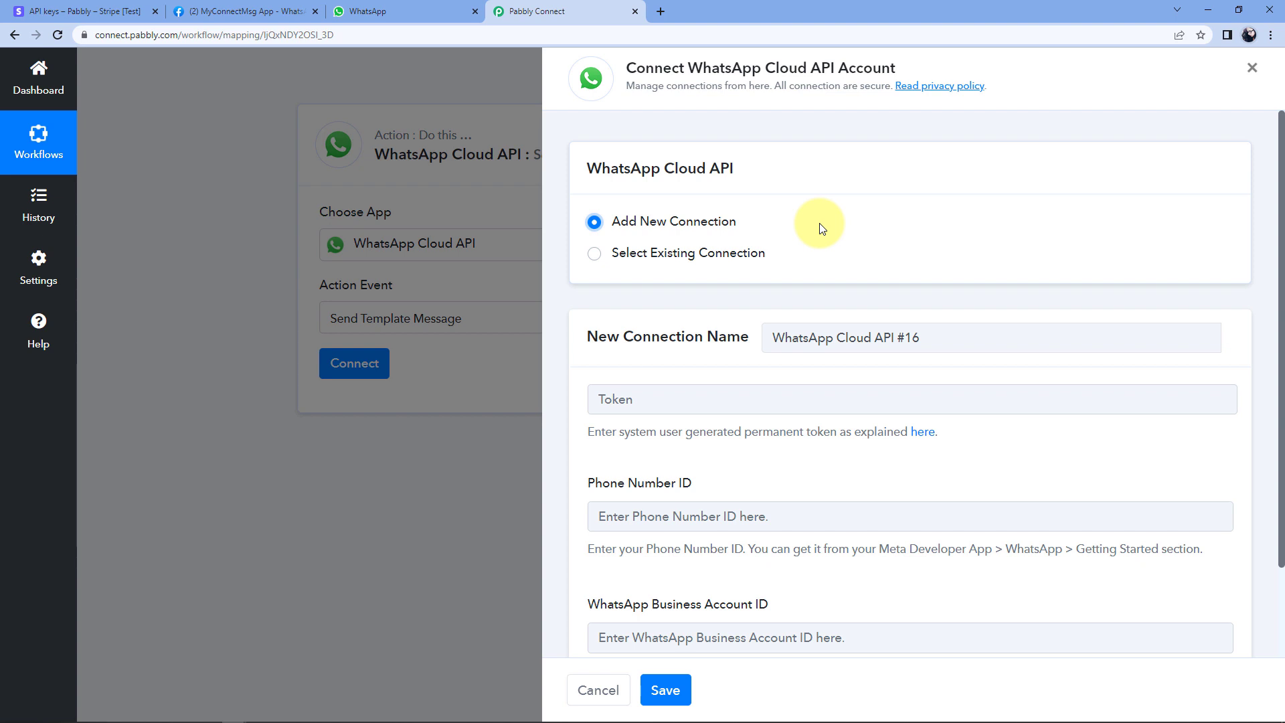
scroll(822, 228, down, 1)
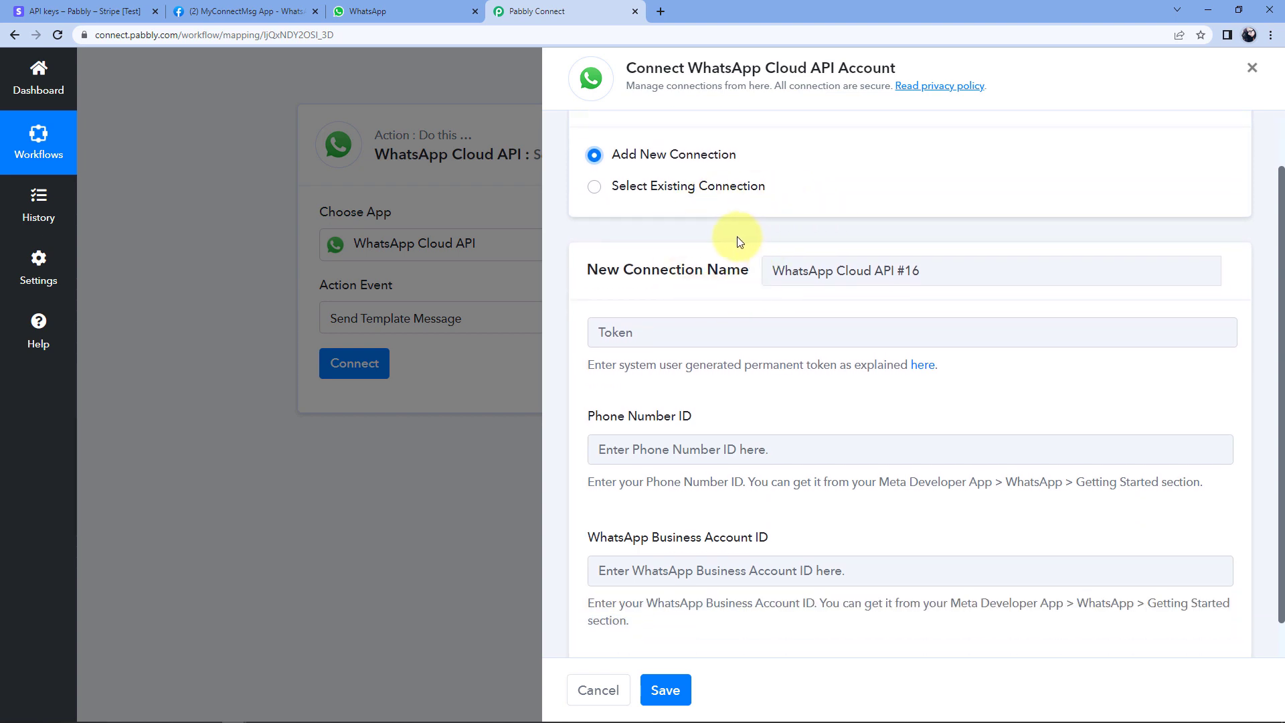
Locate the temporary access token, Phone number ID and WhatsApp Business Account ID on Meta's Getting Started page.
click(236, 16)
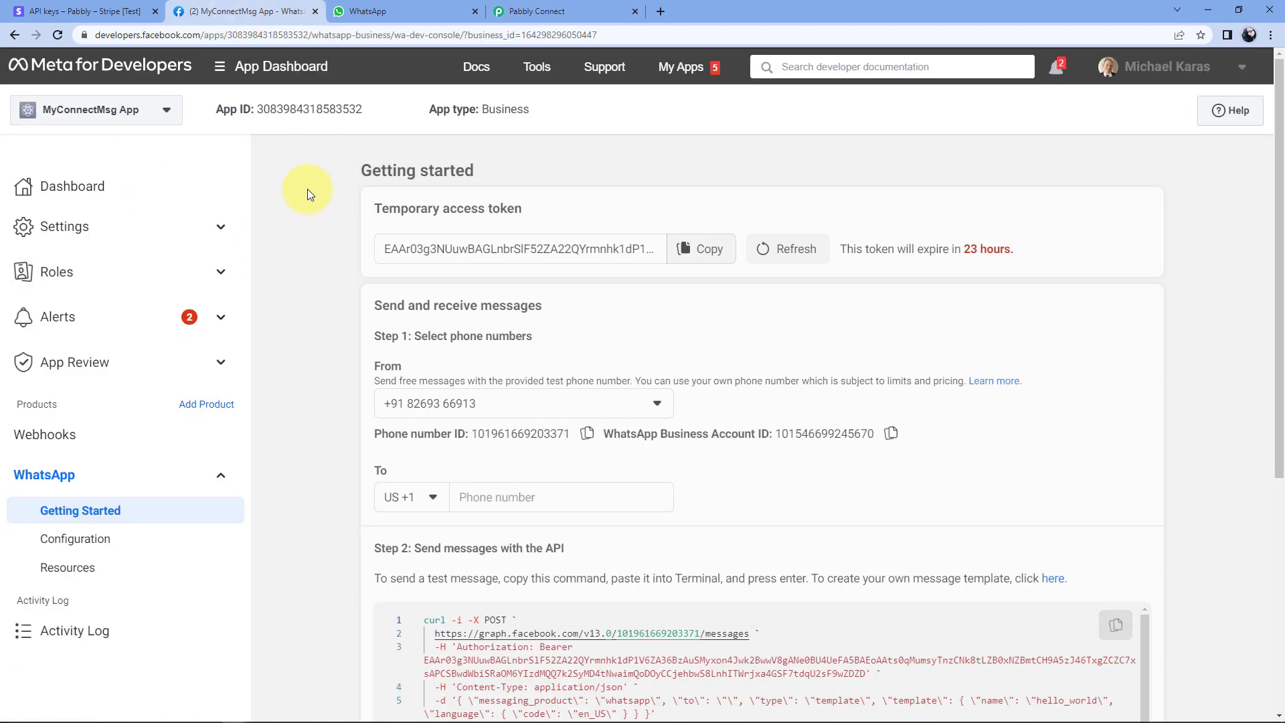
scroll(307, 189, down, 2)
scroll(307, 189, up, 2)
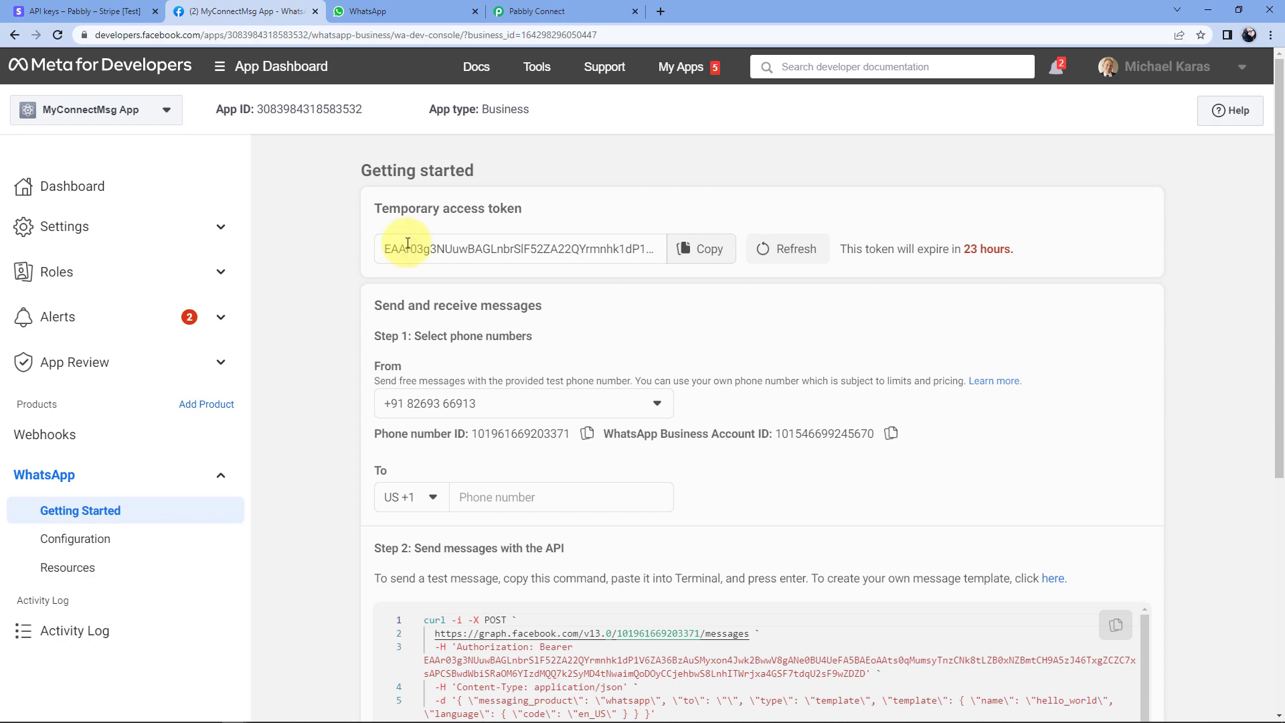
click(535, 11)
scroll(643, 289, down, 1)
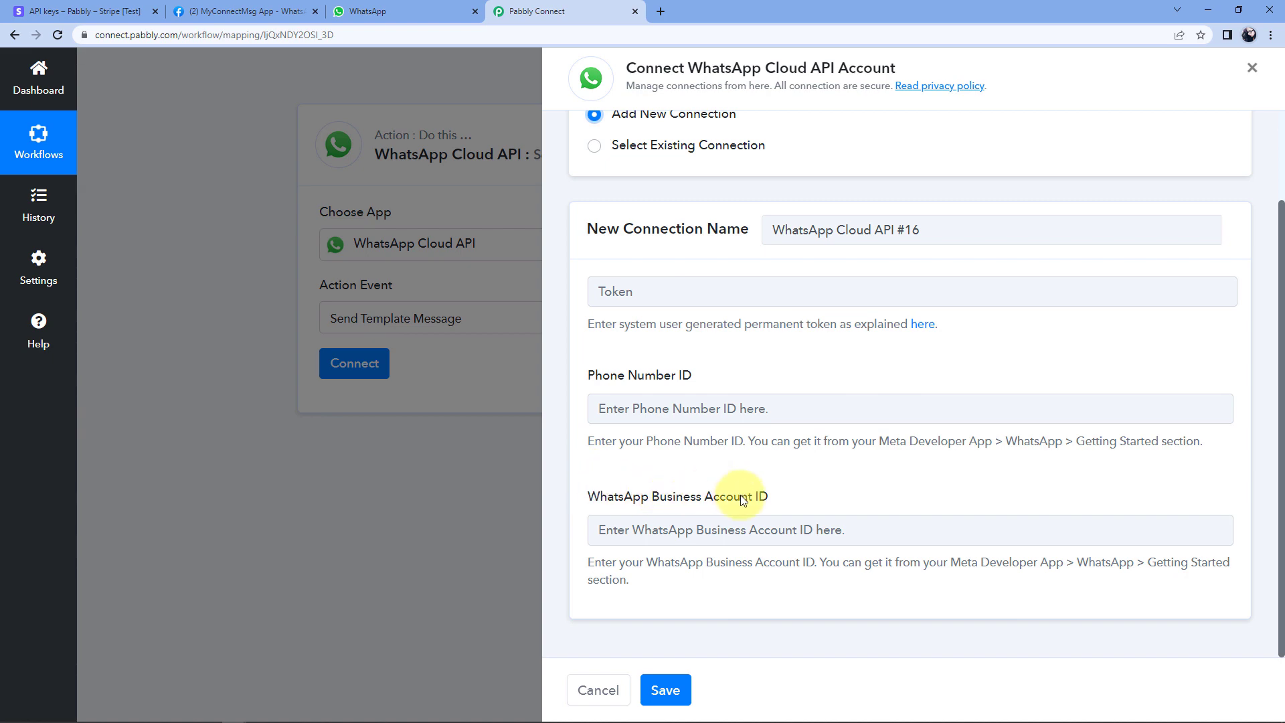
click(277, 8)
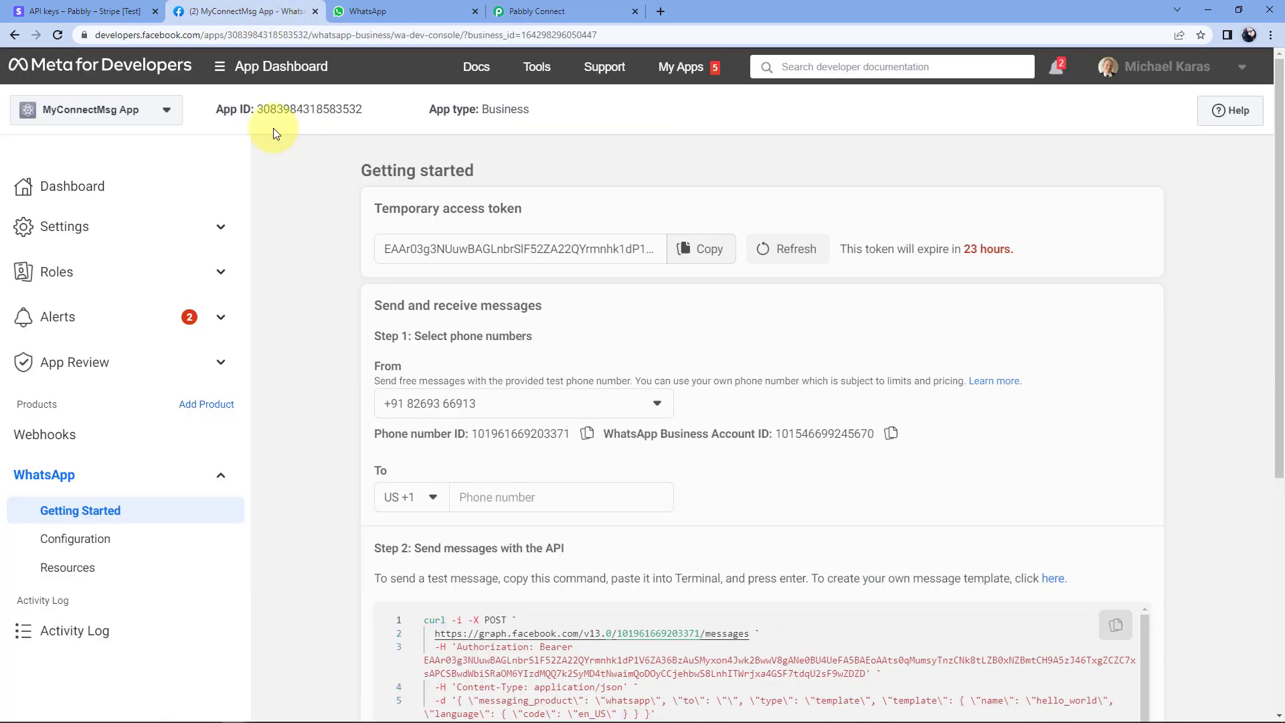
drag(372, 208, 522, 208)
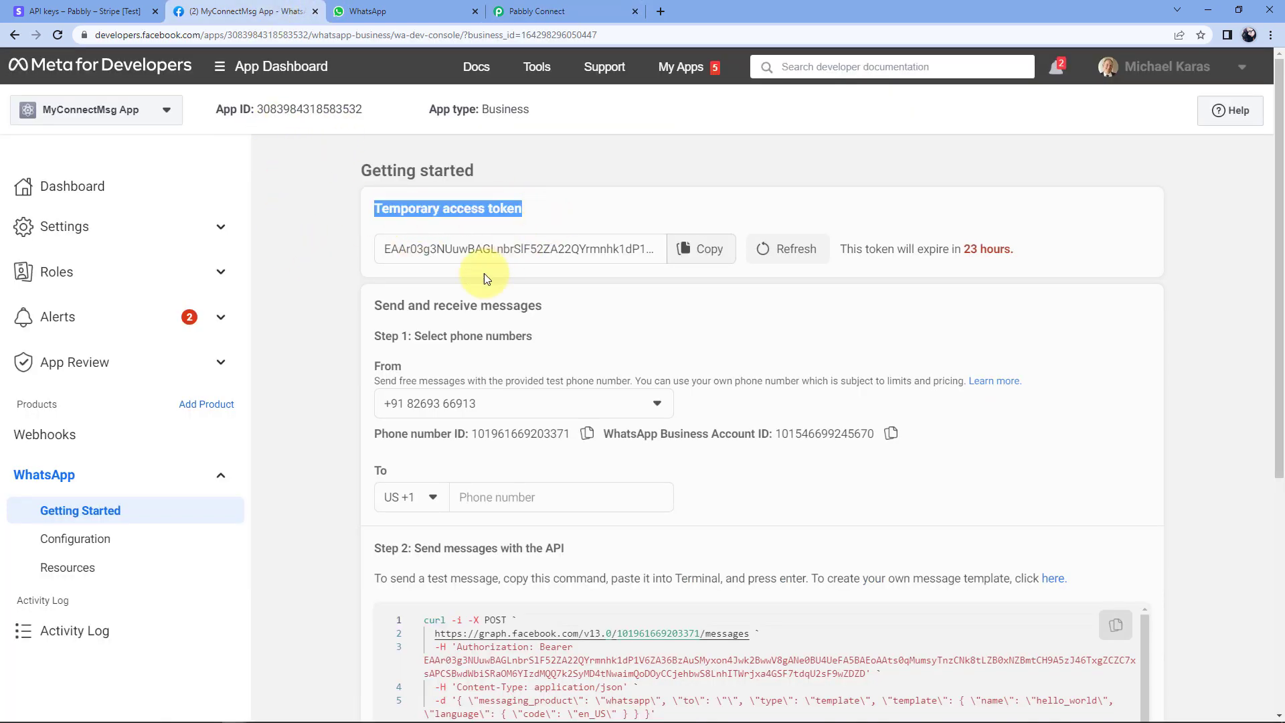
drag(375, 435, 468, 436)
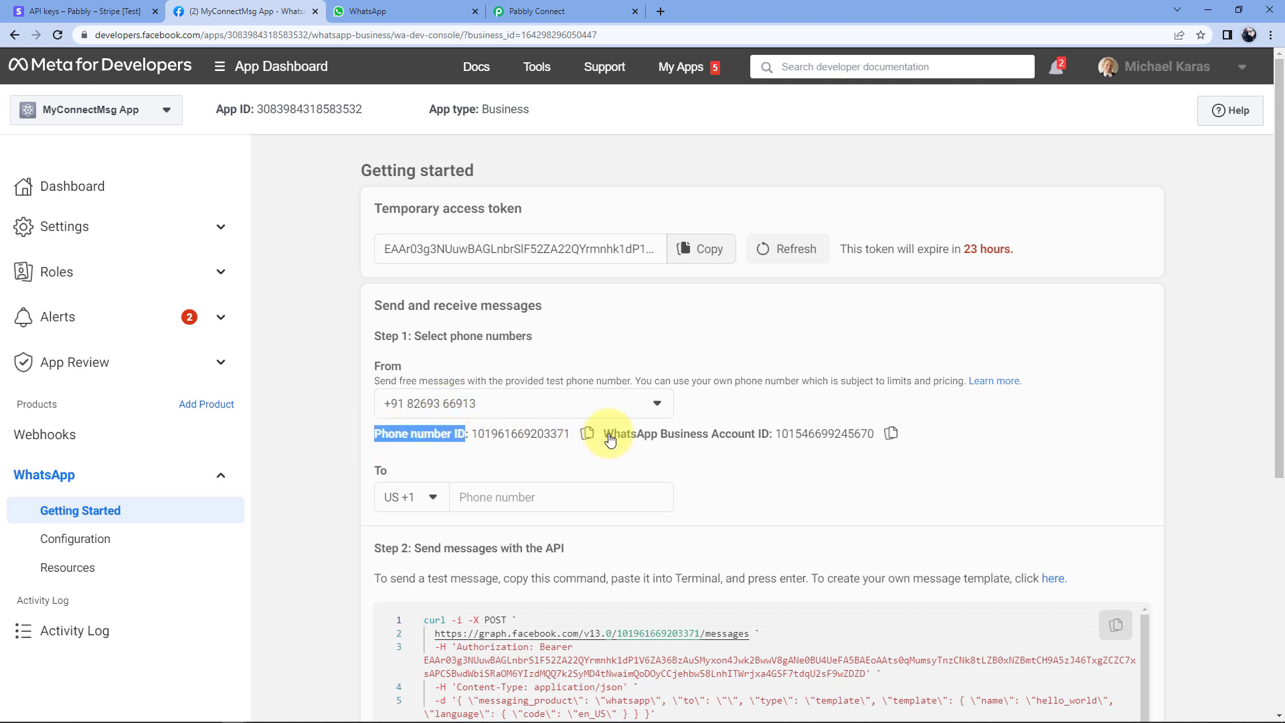
drag(604, 434, 769, 436)
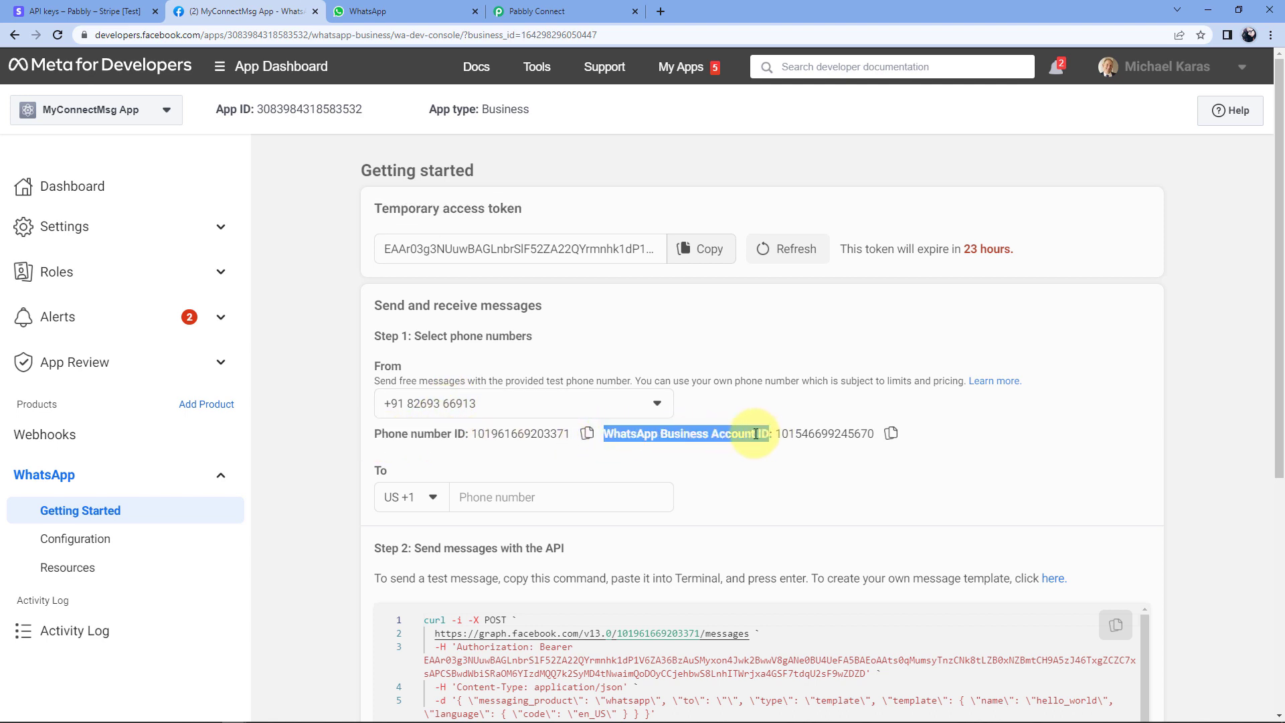
Copy the Phone Number ID and WhatsApp Business Account ID into Pabbly's connection fields.
click(592, 439)
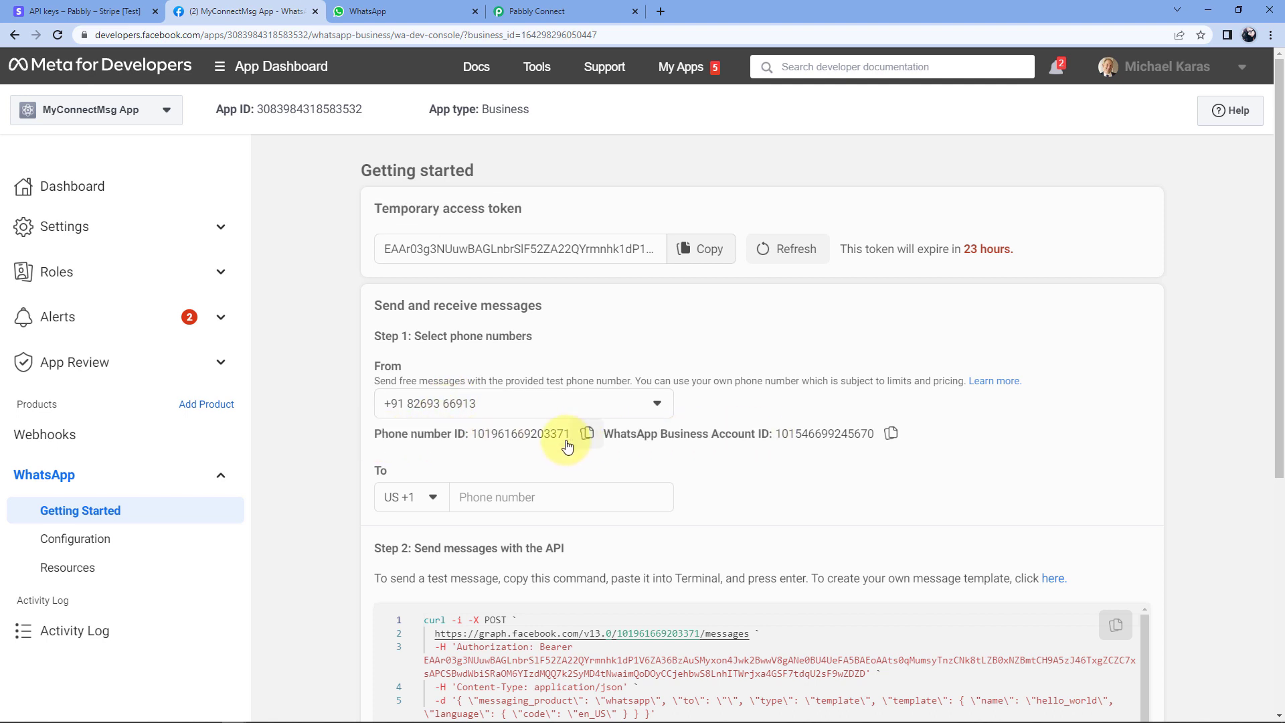
click(535, 11)
click(642, 409)
right_click(661, 411)
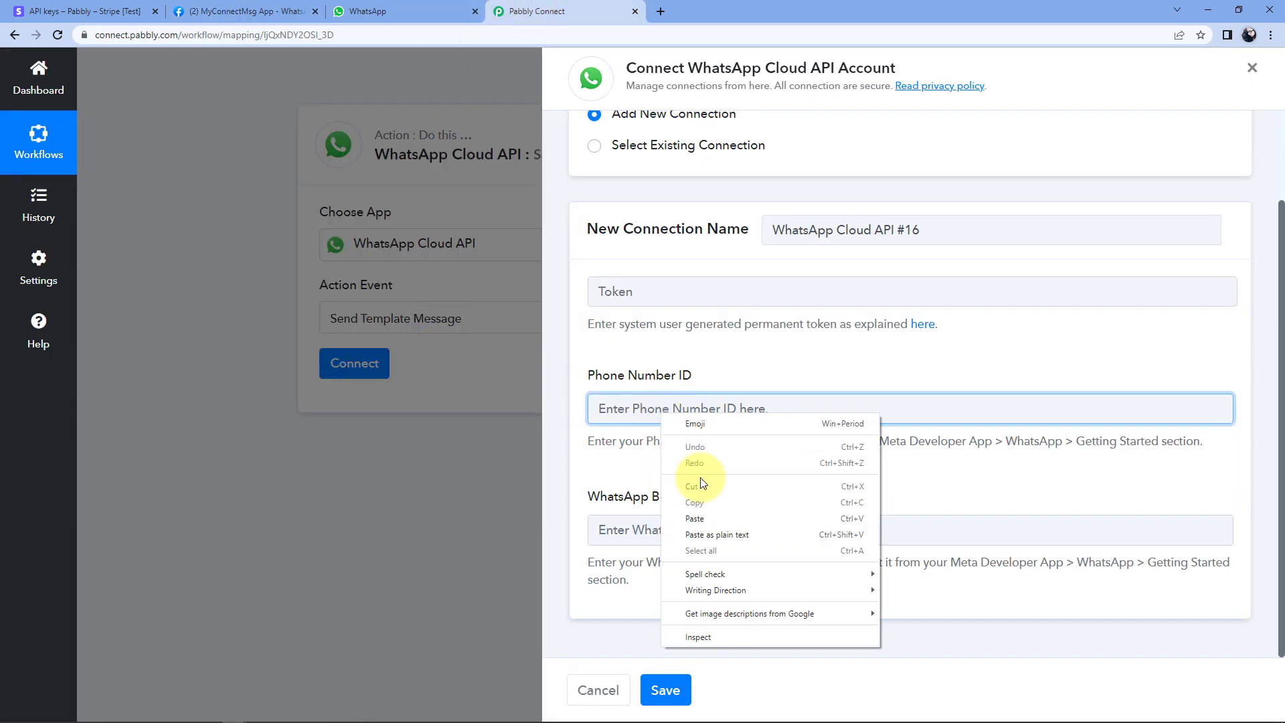
click(715, 514)
click(231, 12)
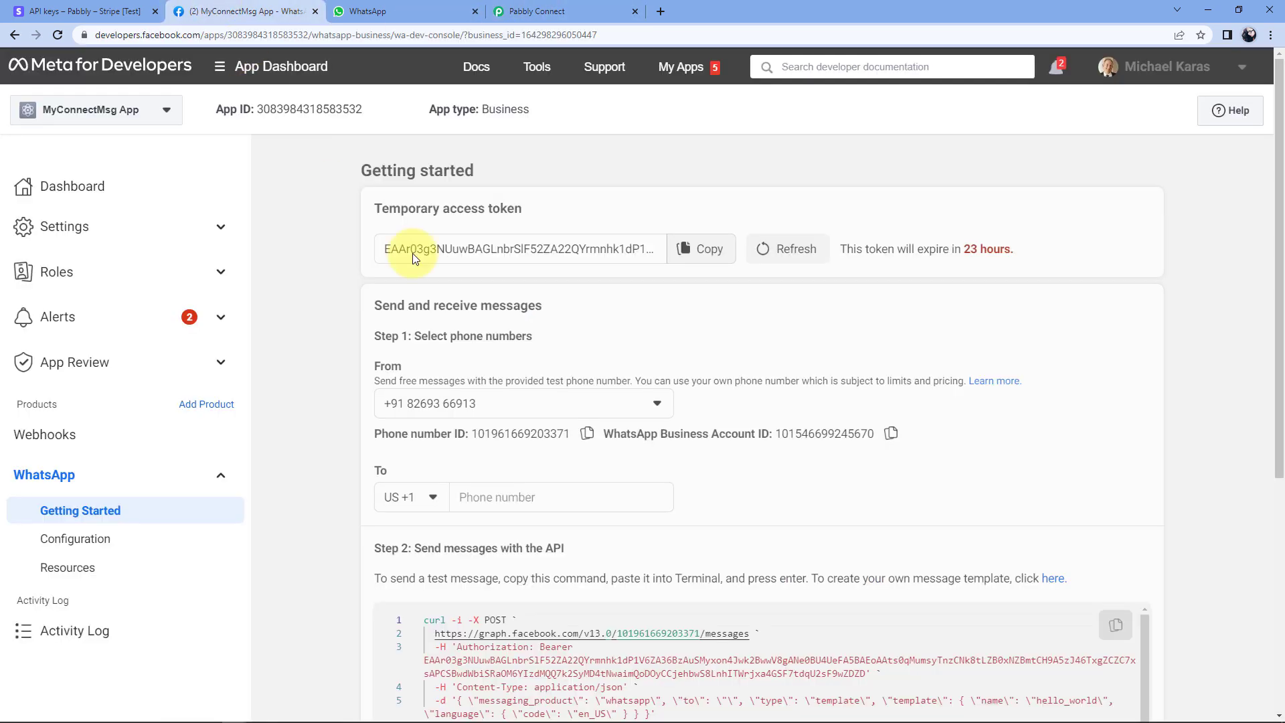
click(889, 431)
click(536, 11)
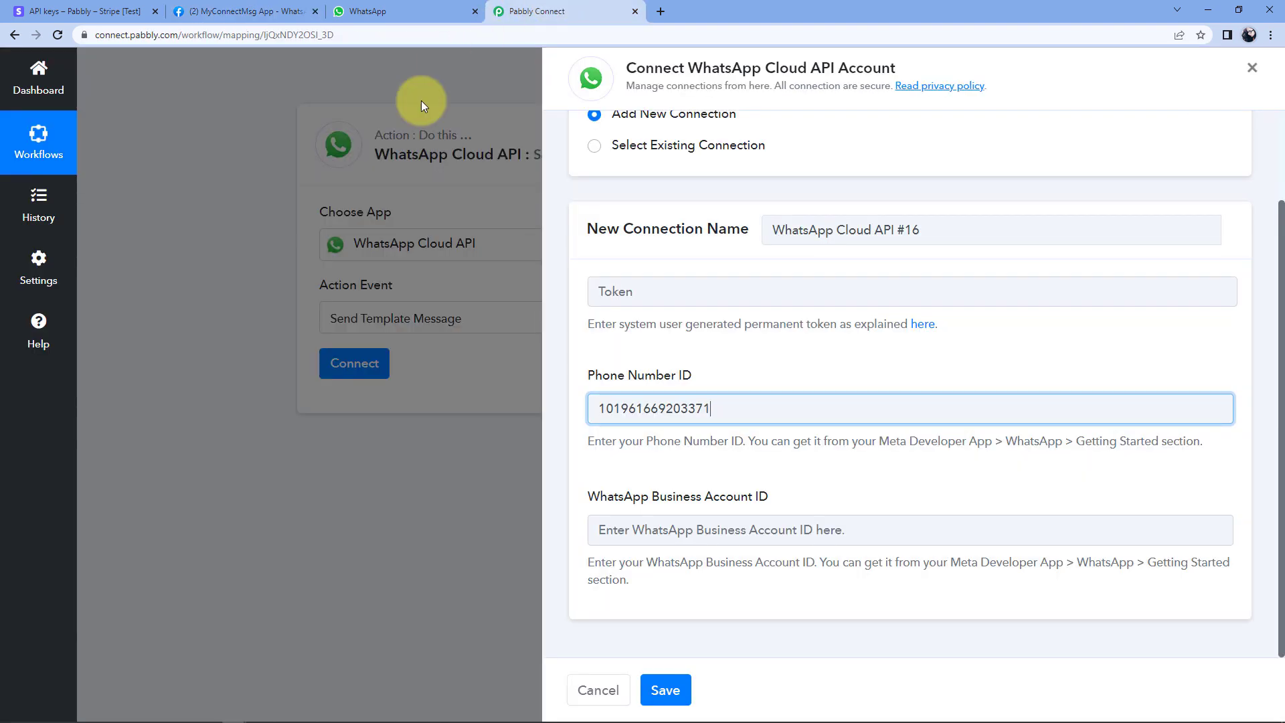
click(614, 532)
right_click(614, 533)
click(672, 403)
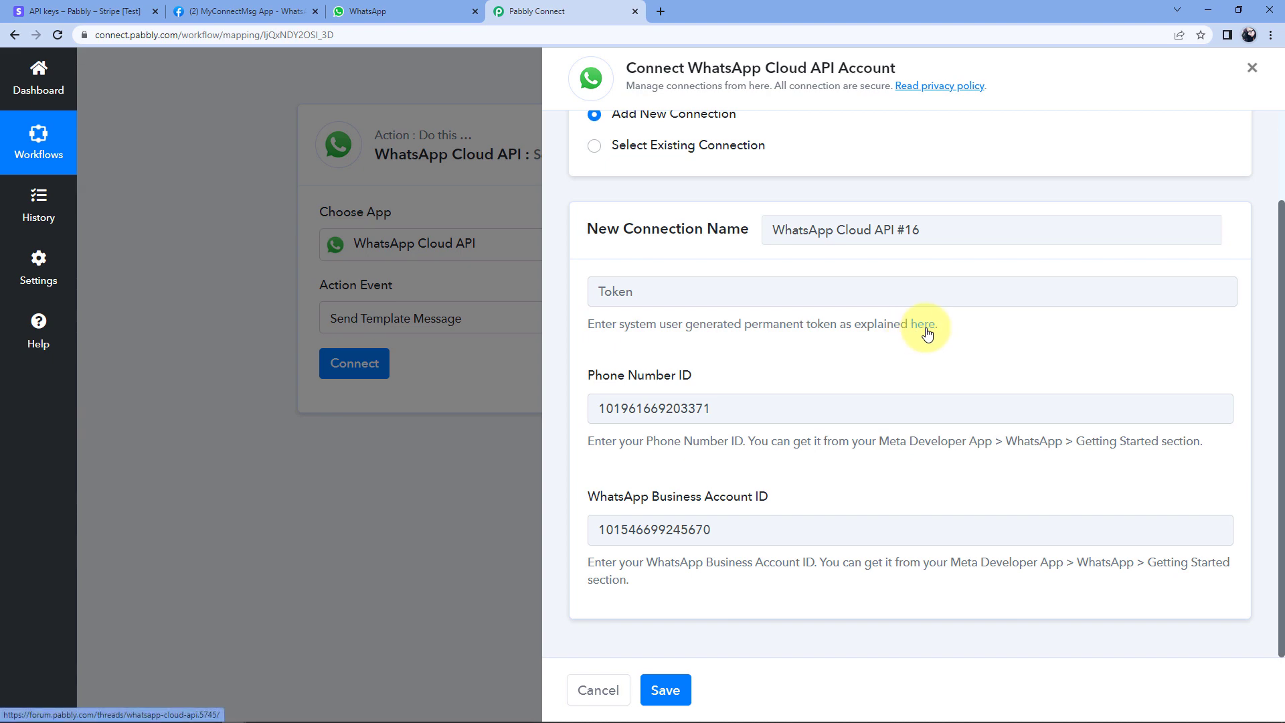
Open the Pabbly forum guide on generating a permanent WhatsApp Cloud API token.
click(247, 12)
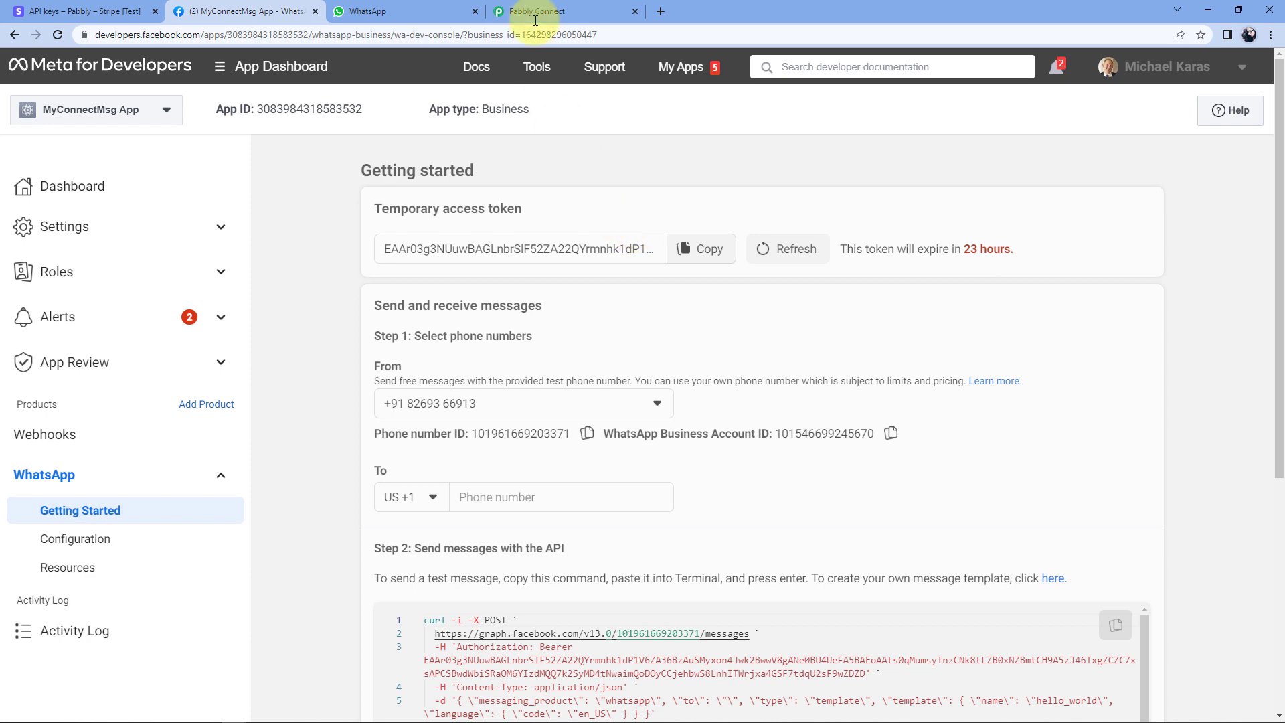
click(562, 6)
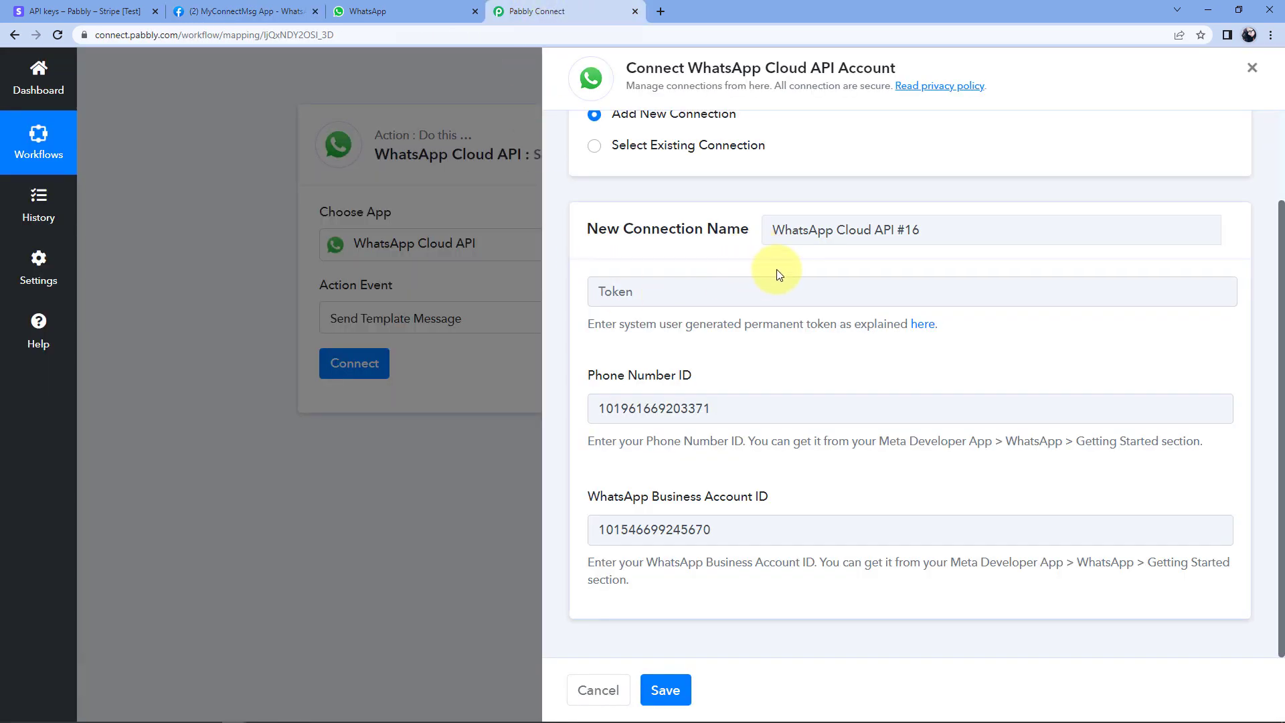
click(922, 326)
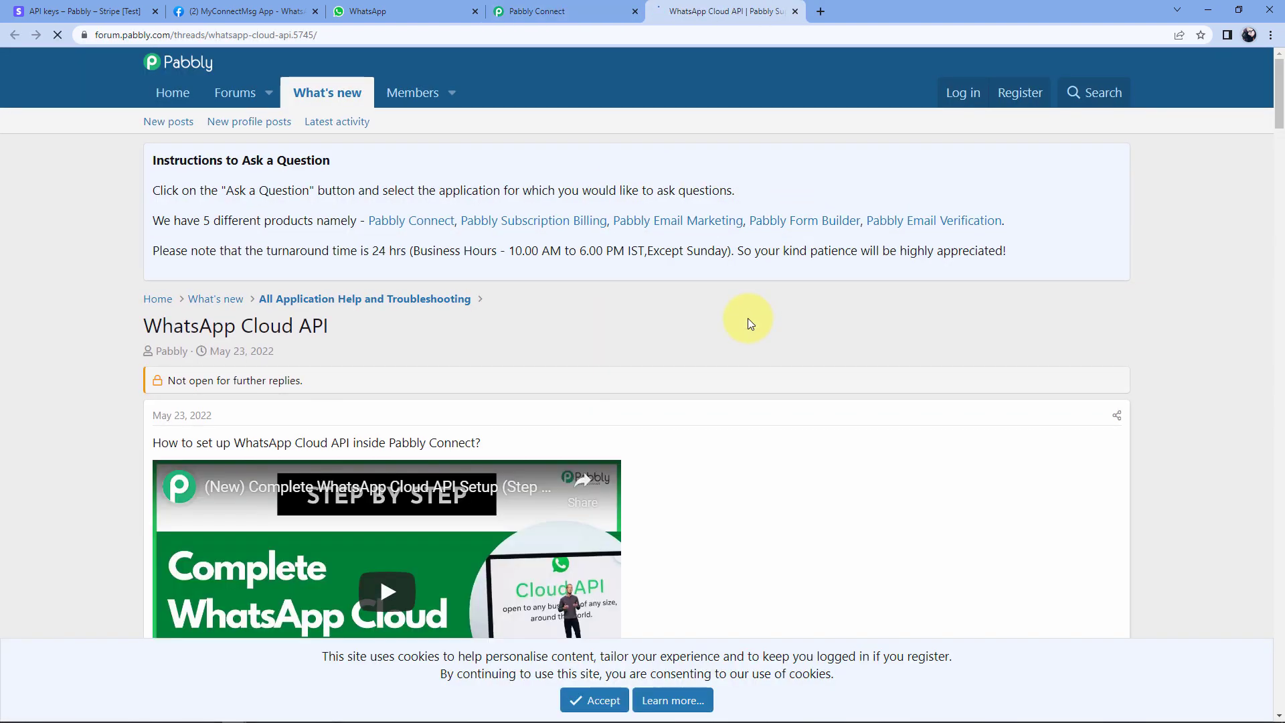
Scroll through the forum thread's WhatsApp Cloud API setup videos, then return to Pabbly Connect.
scroll(748, 317, down, 4)
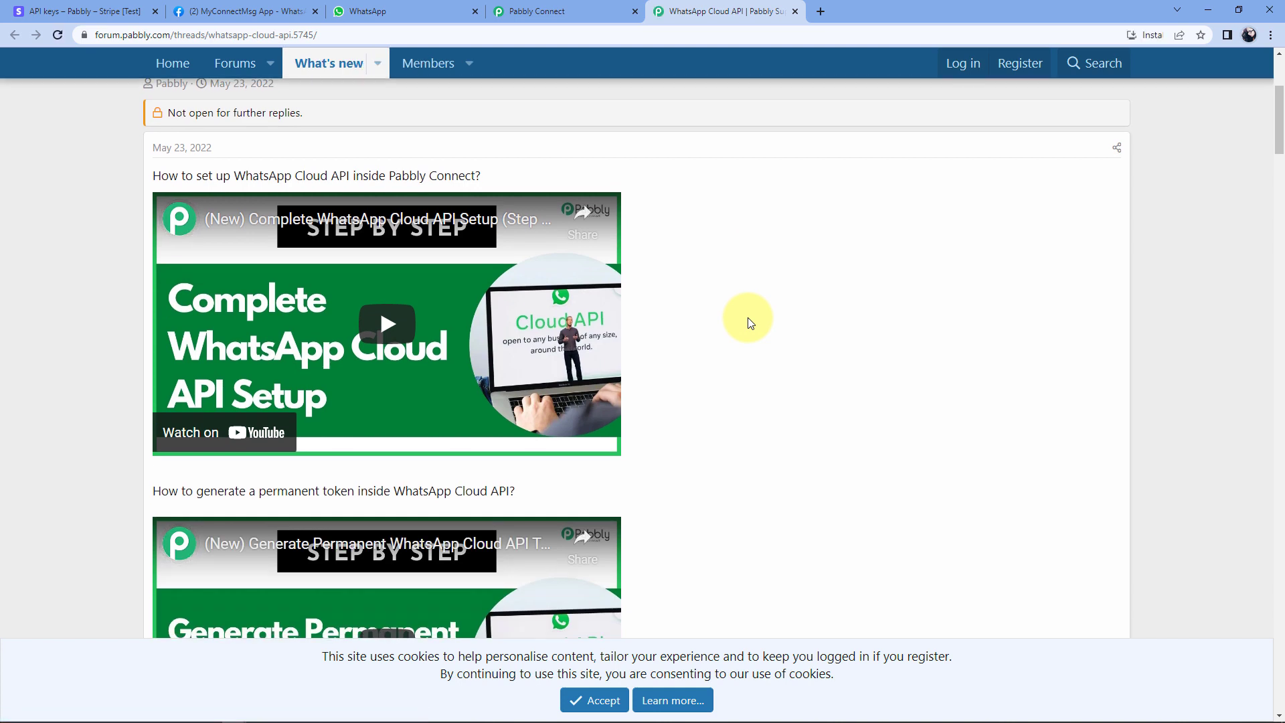
scroll(508, 295, down, 4)
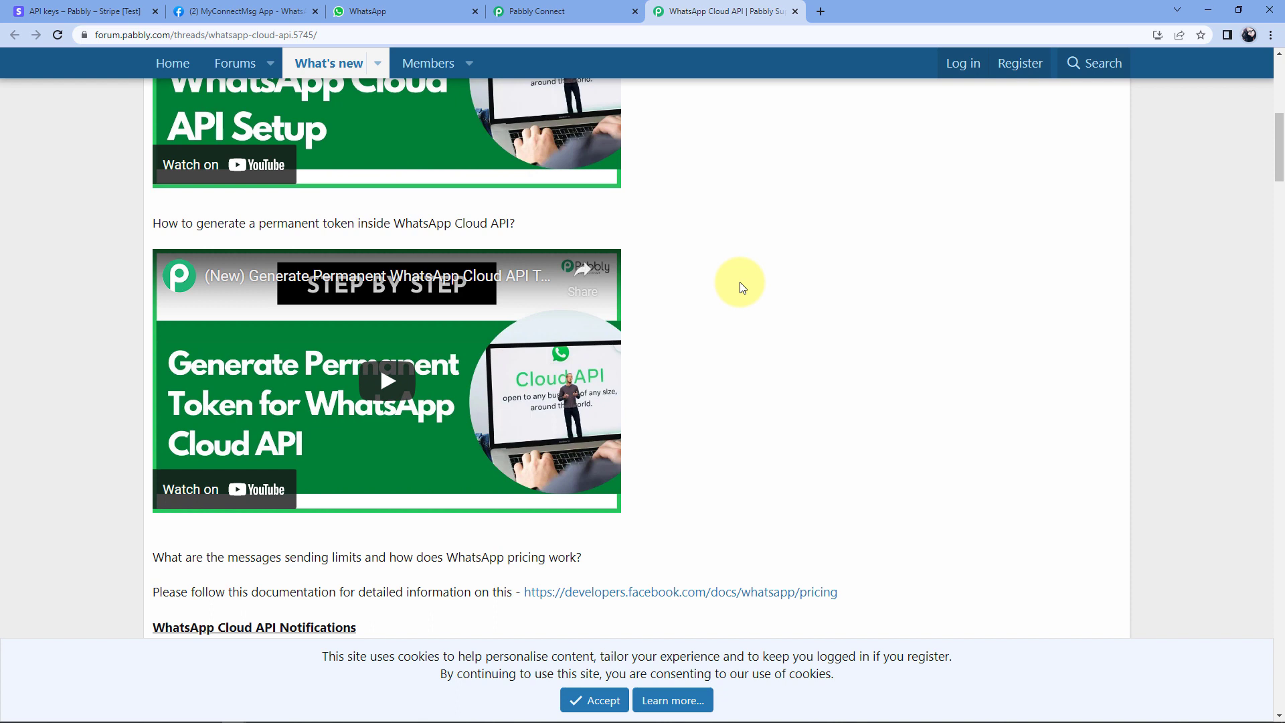
click(556, 11)
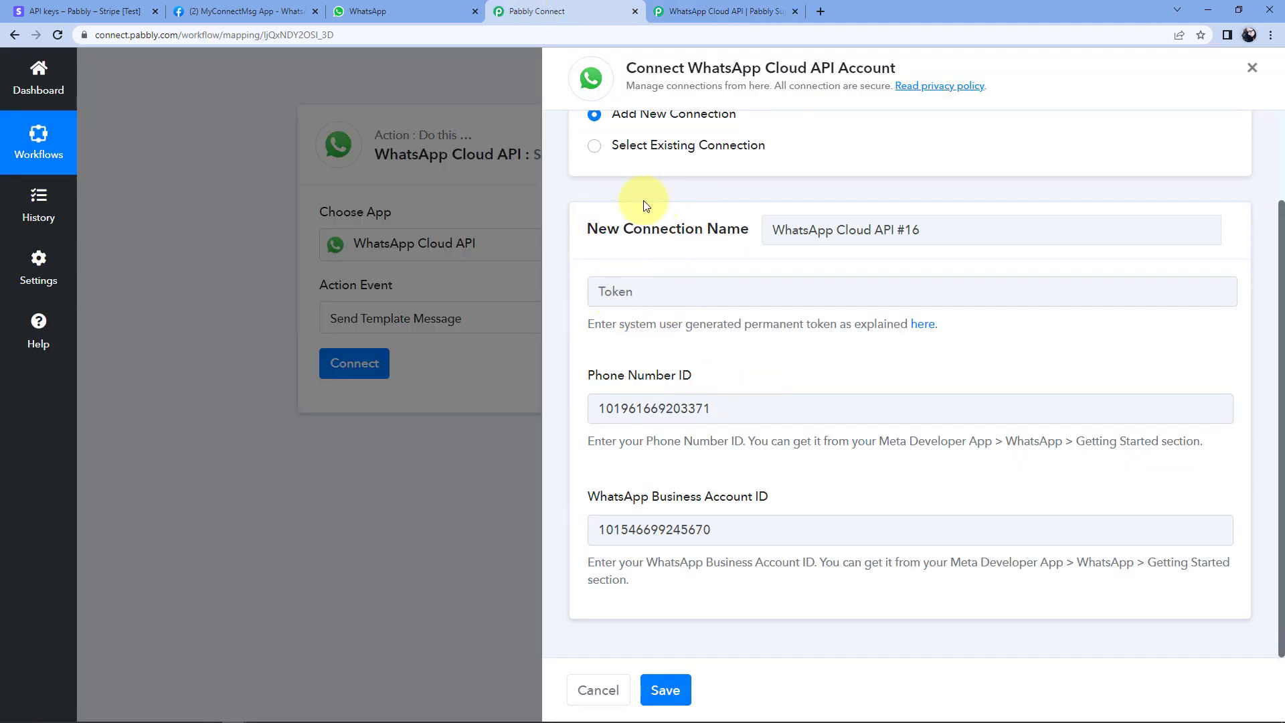
Connect the WhatsApp action via existing connection WhatsApp Cloud API #15 and save.
click(595, 149)
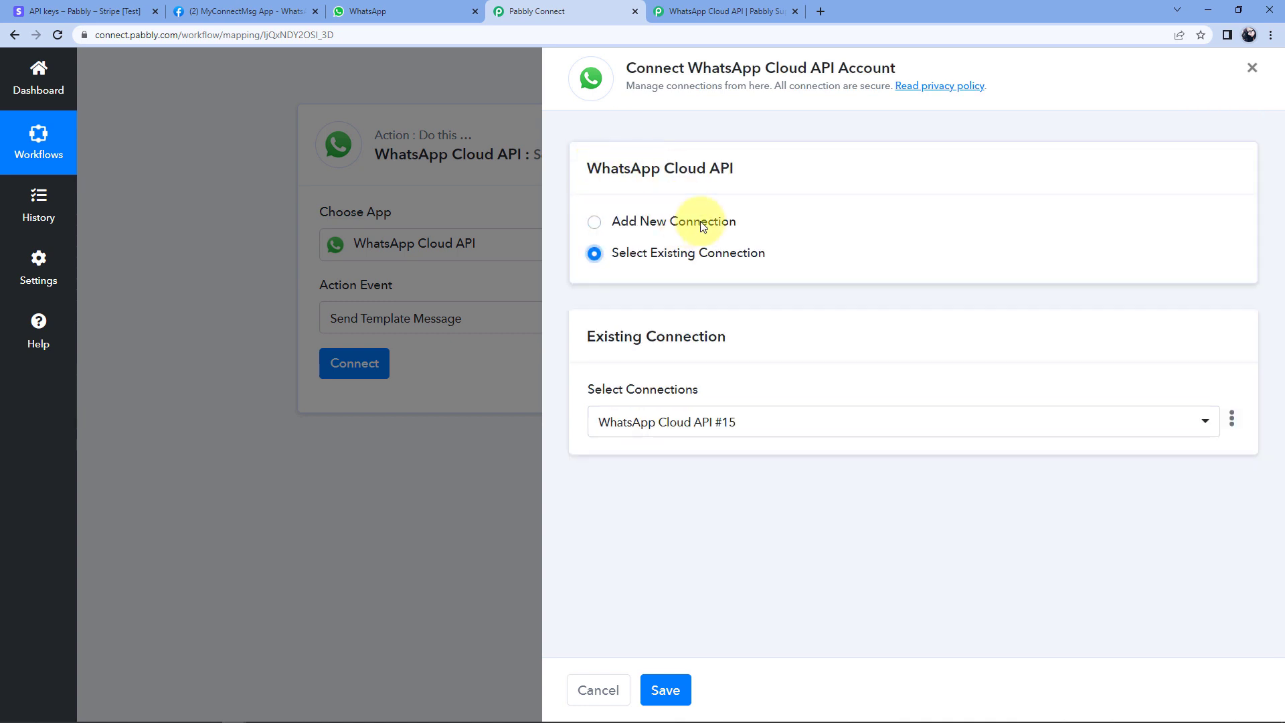
click(594, 221)
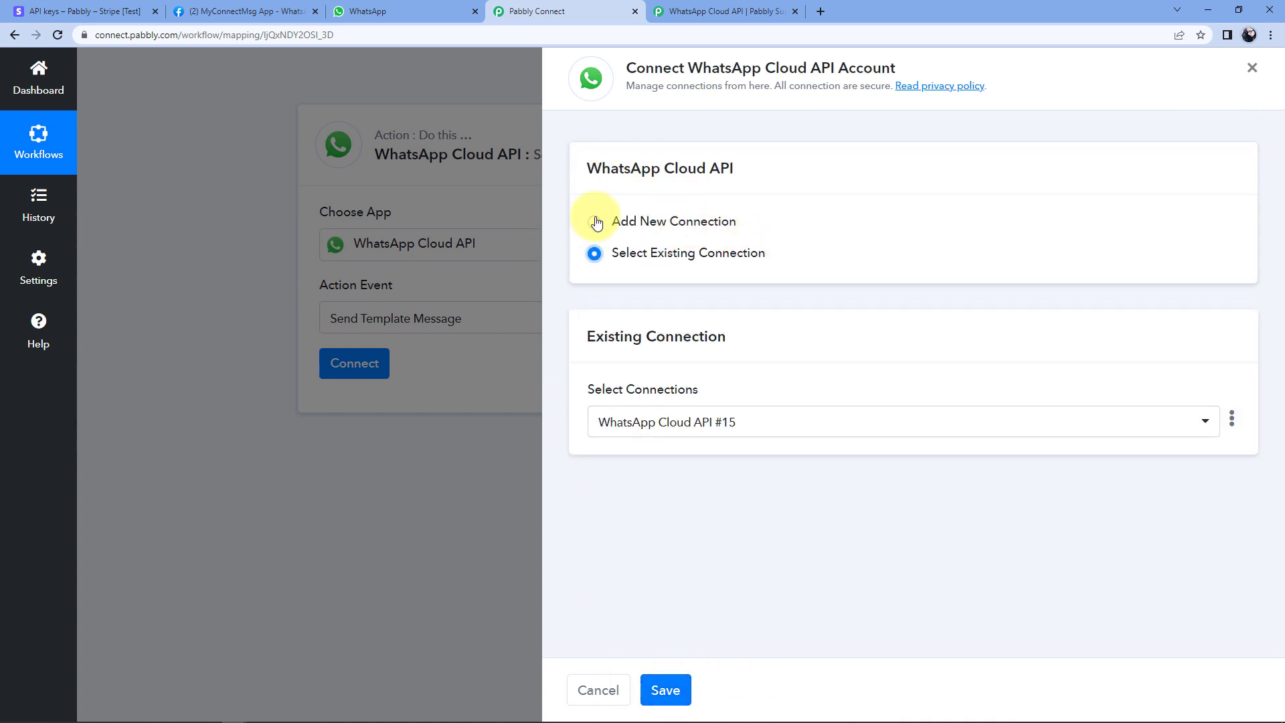
click(595, 253)
click(664, 690)
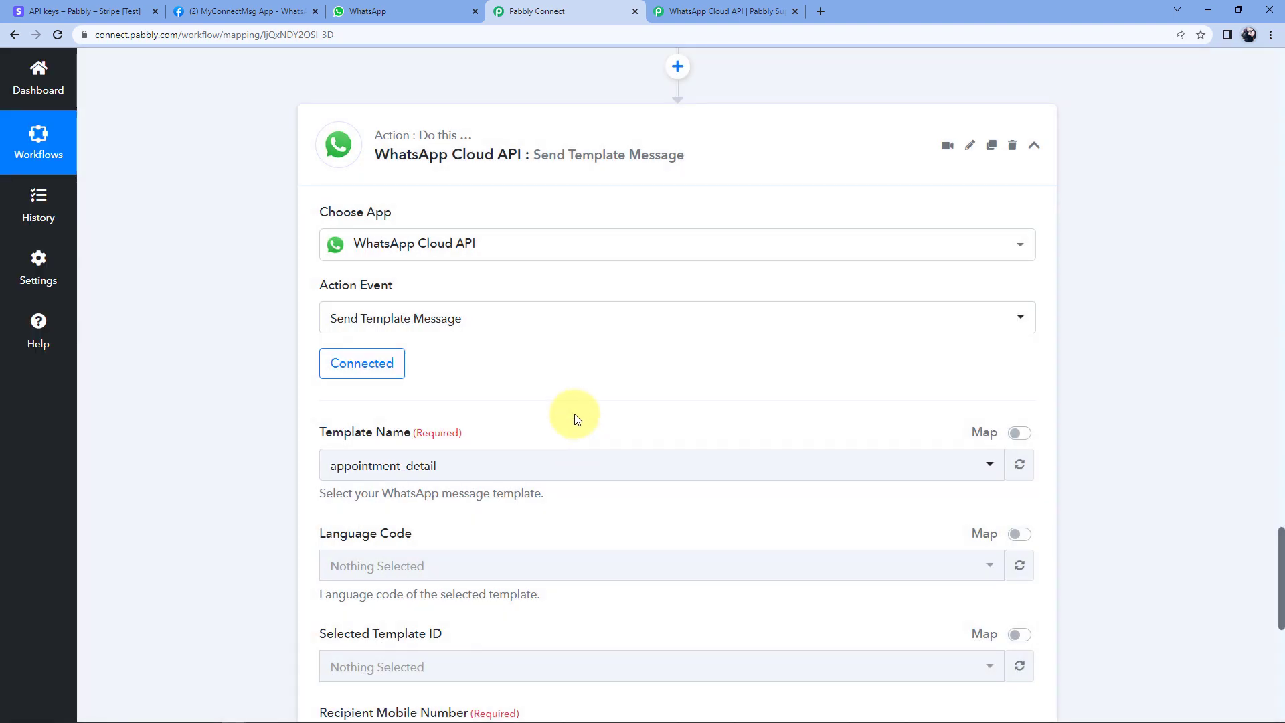
Review the Template Name and Recipient Mobile Number fields, then go back to Meta for Developers.
scroll(468, 314, down, 2)
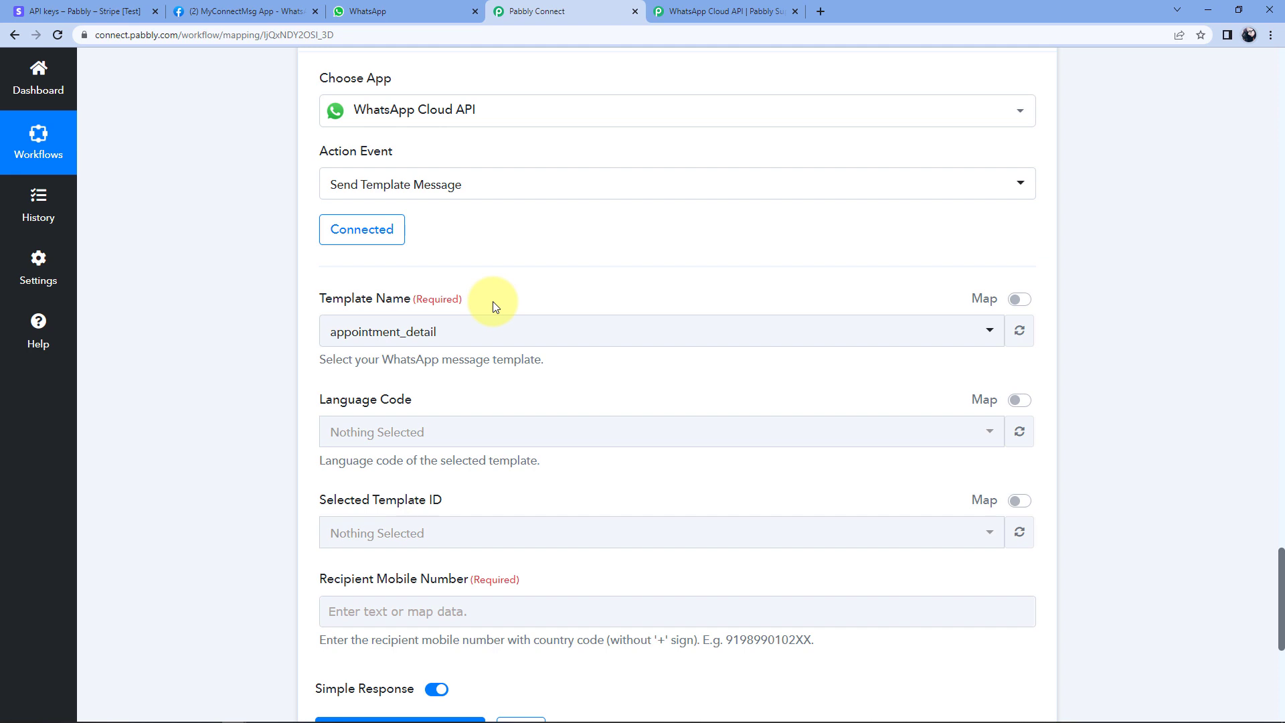
click(210, 10)
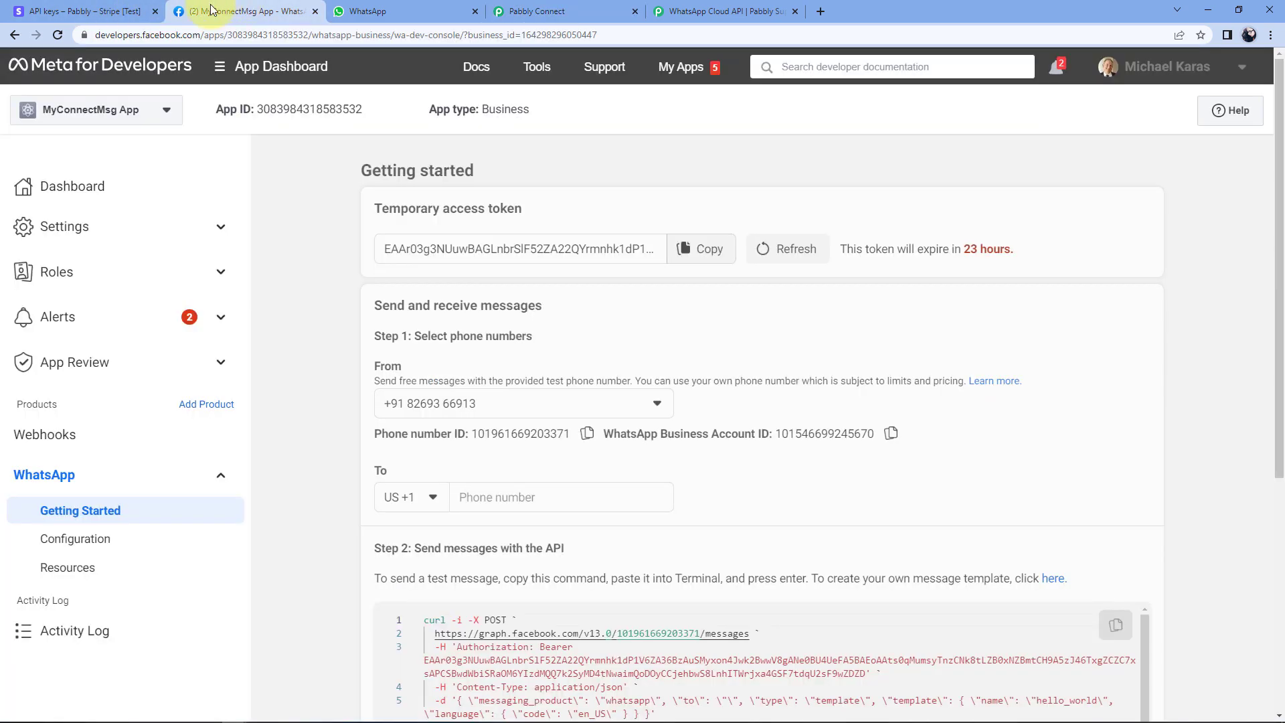
Open WhatsApp Manager's message templates list from the Getting Started page's Step 2 link.
scroll(328, 231, down, 5)
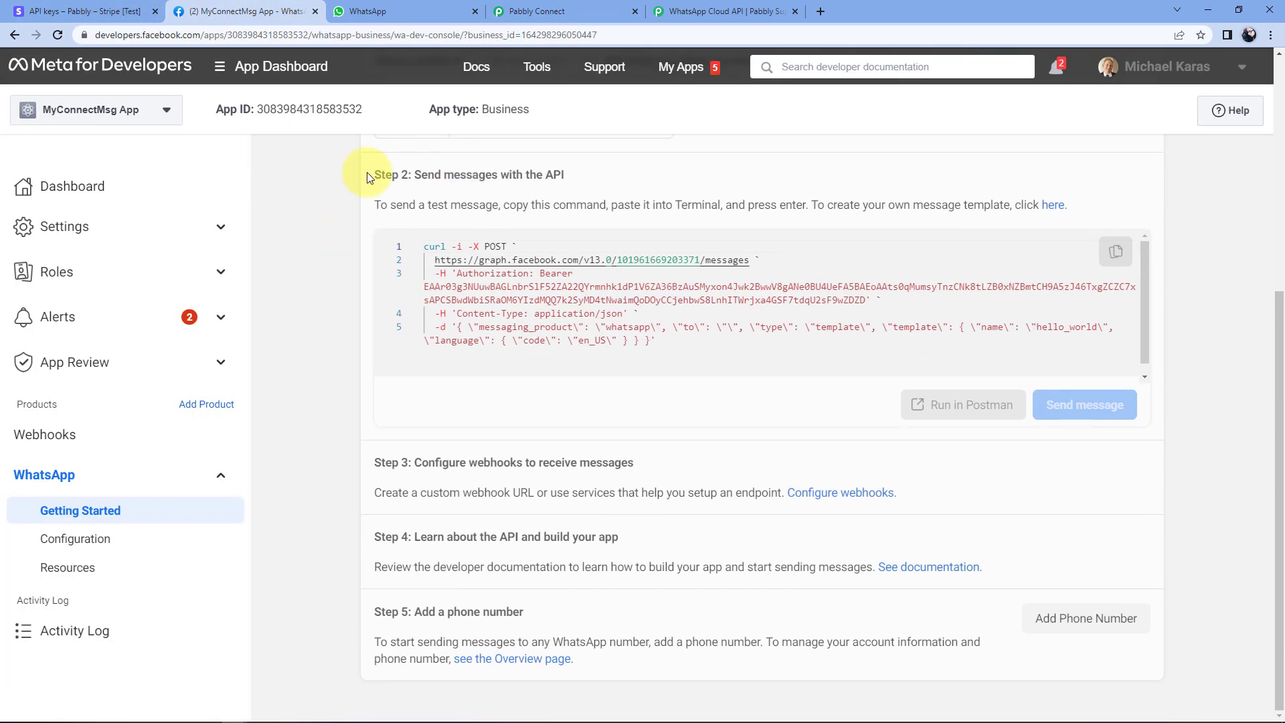
click(1055, 207)
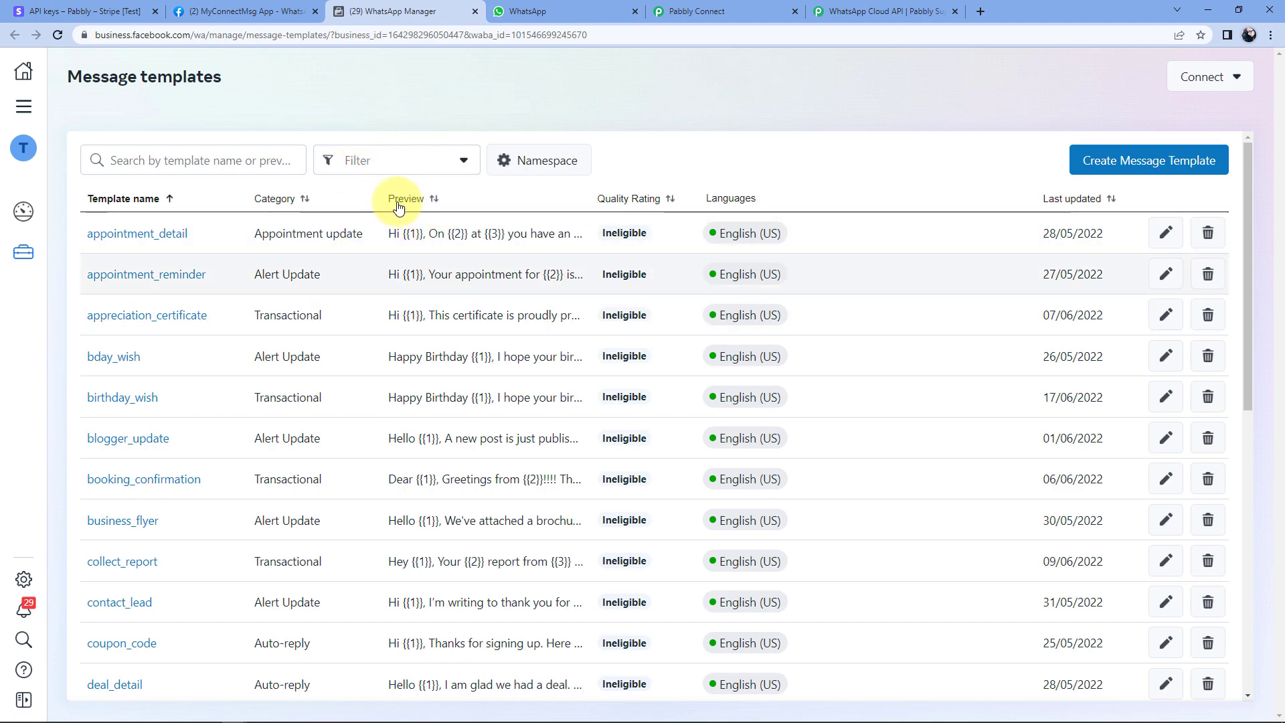
Compare WhatsApp Manager's templates with Pabbly's Template Name list, then start a new message template.
scroll(387, 243, down, 8)
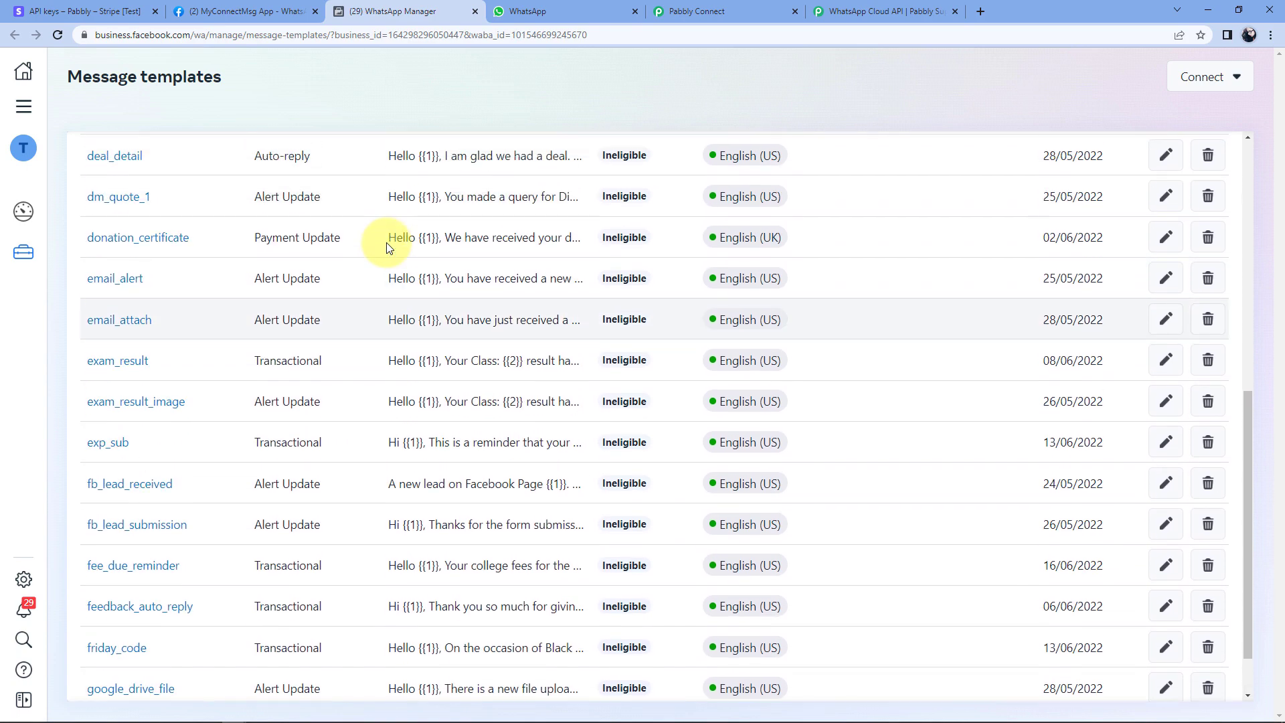
scroll(387, 242, up, 8)
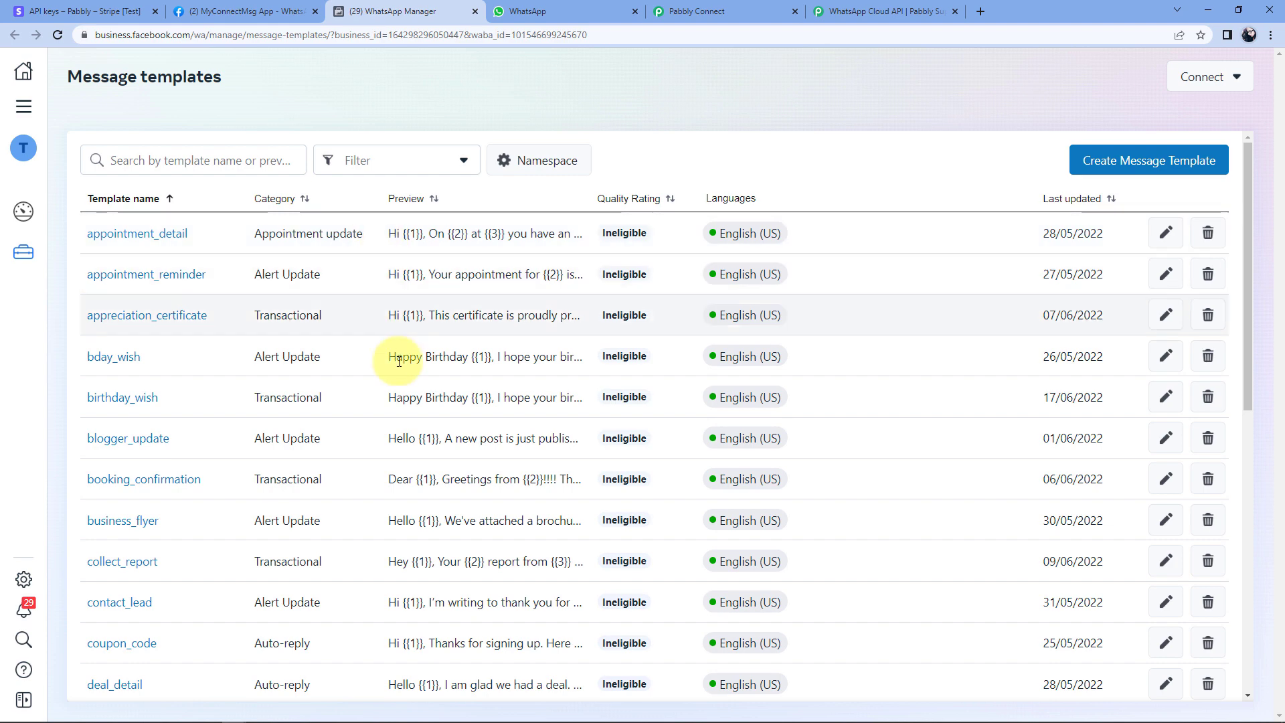
click(717, 11)
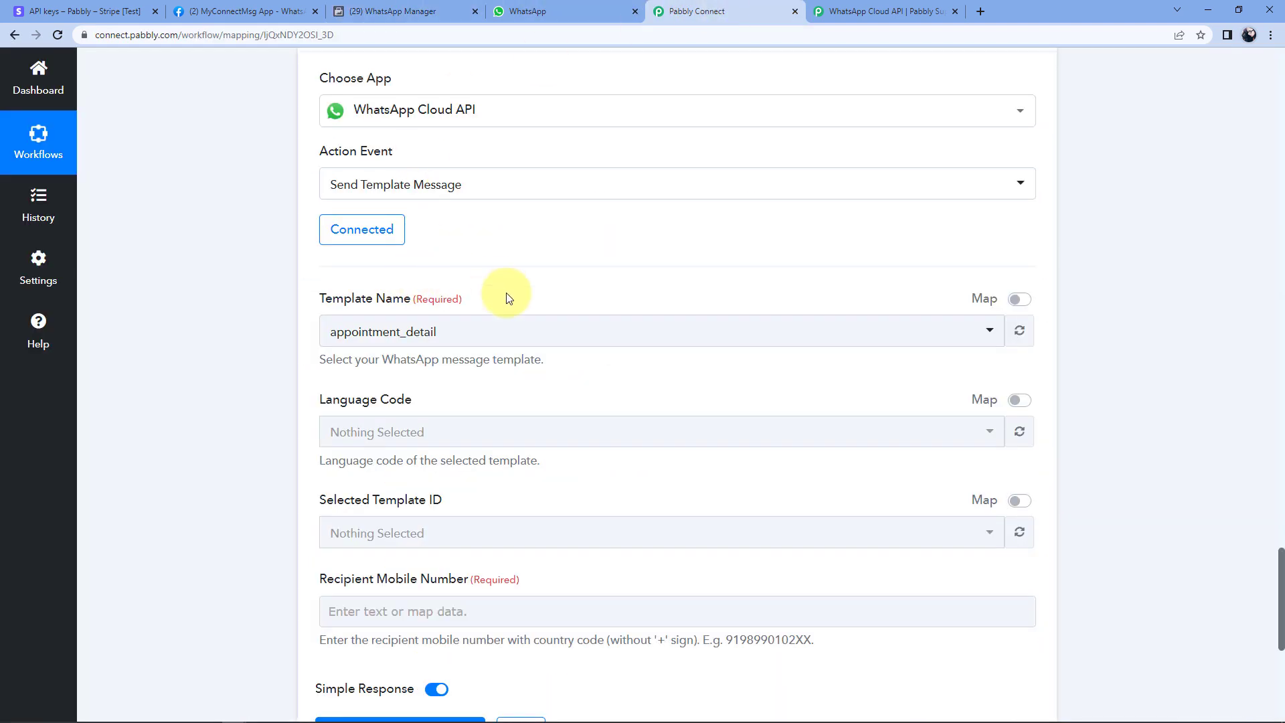
click(473, 331)
scroll(503, 261, down, 8)
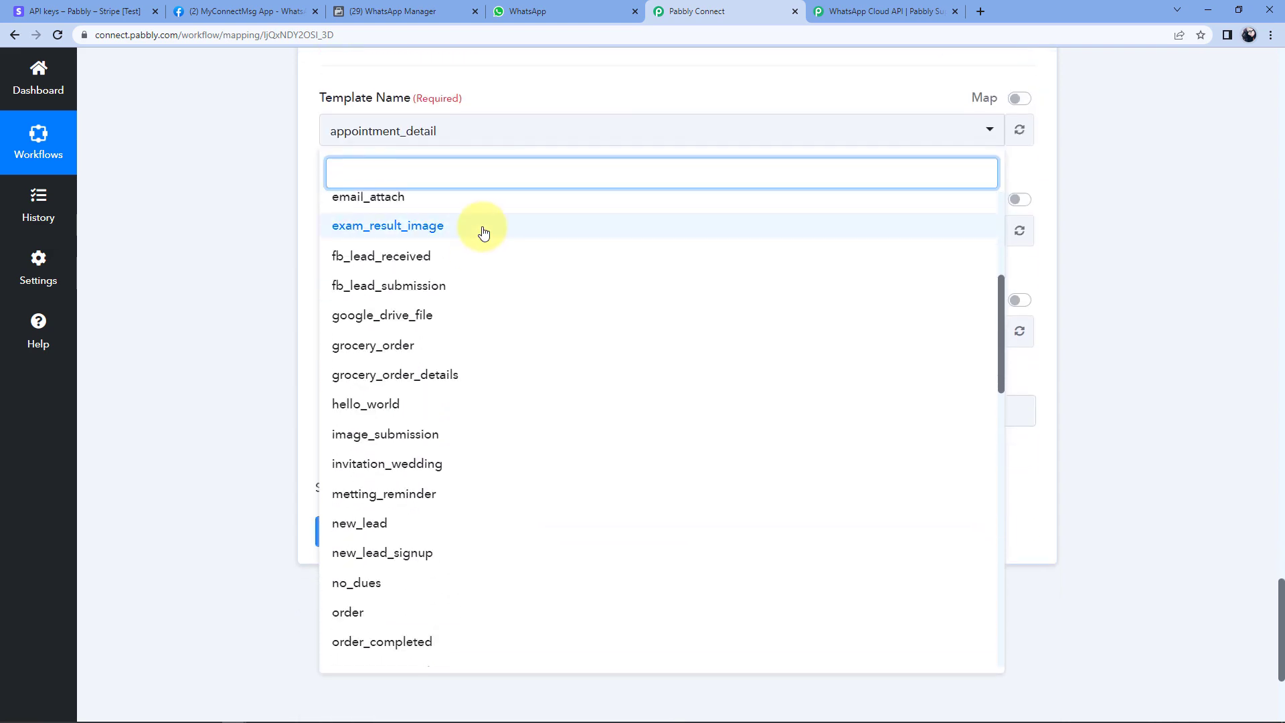
click(415, 10)
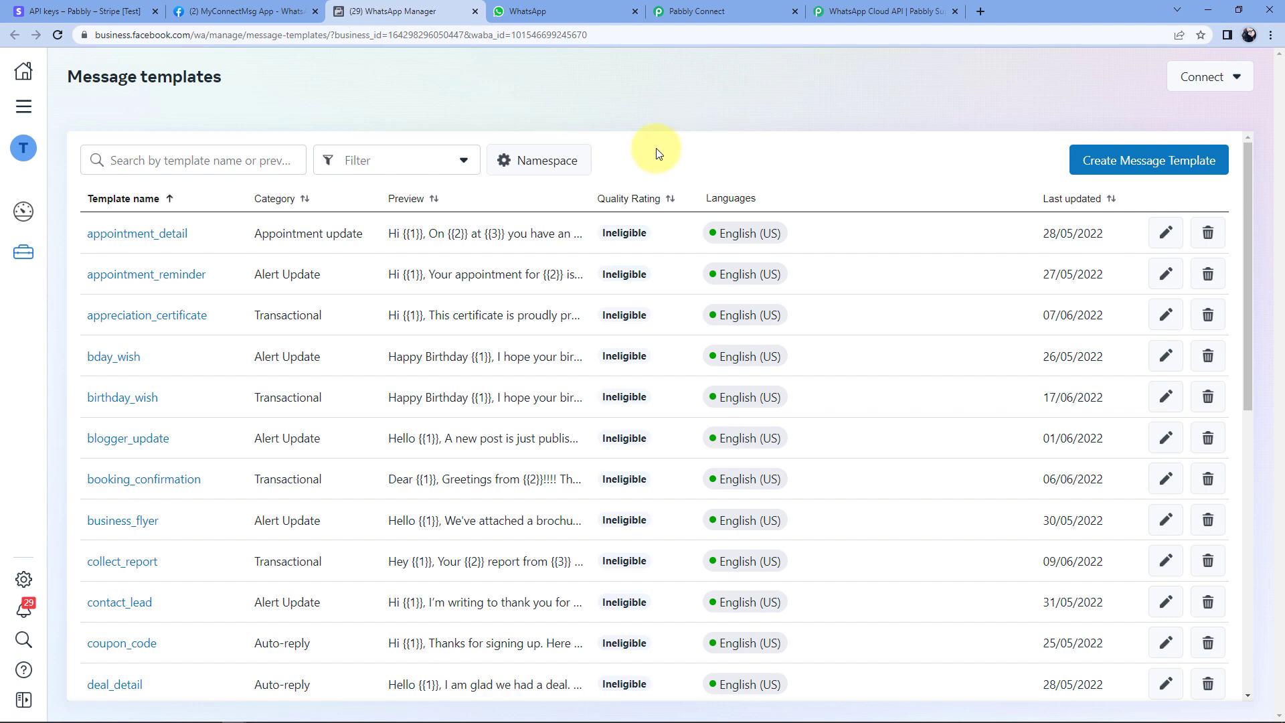
click(1127, 160)
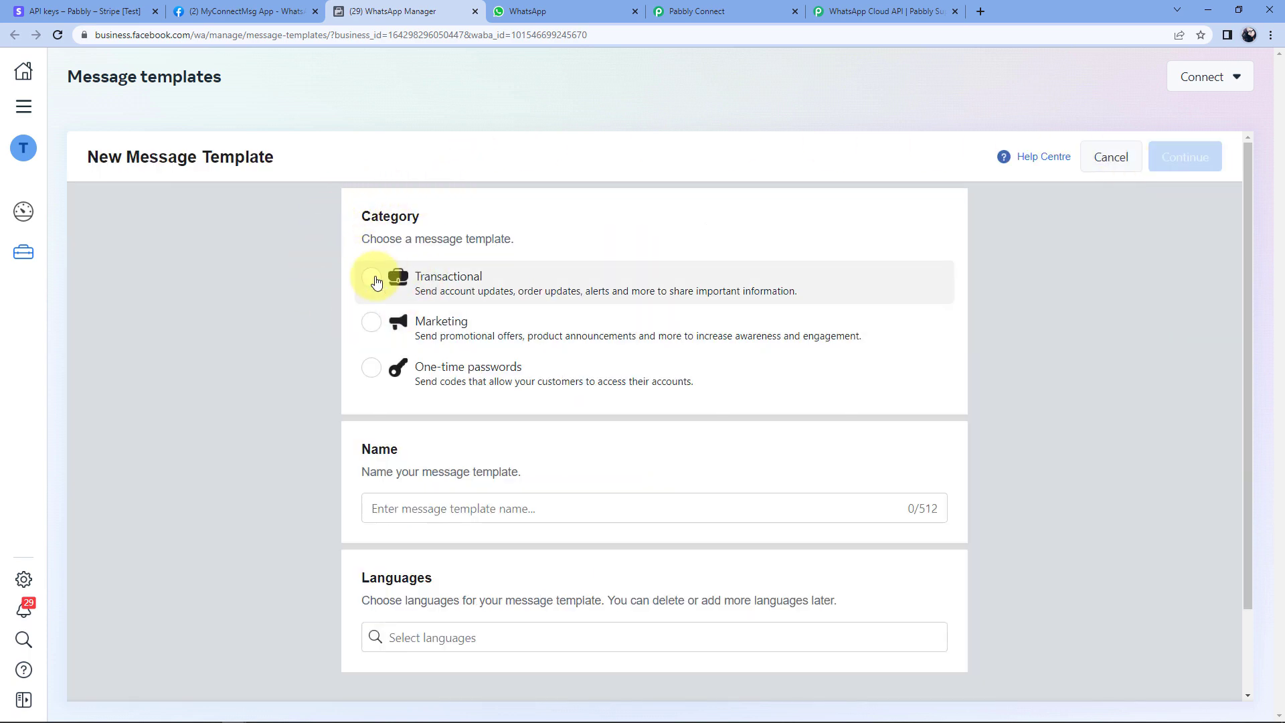
Name the template test_1, category Transactional, language English (US), and continue to its content.
click(372, 279)
scroll(266, 294, down, 1)
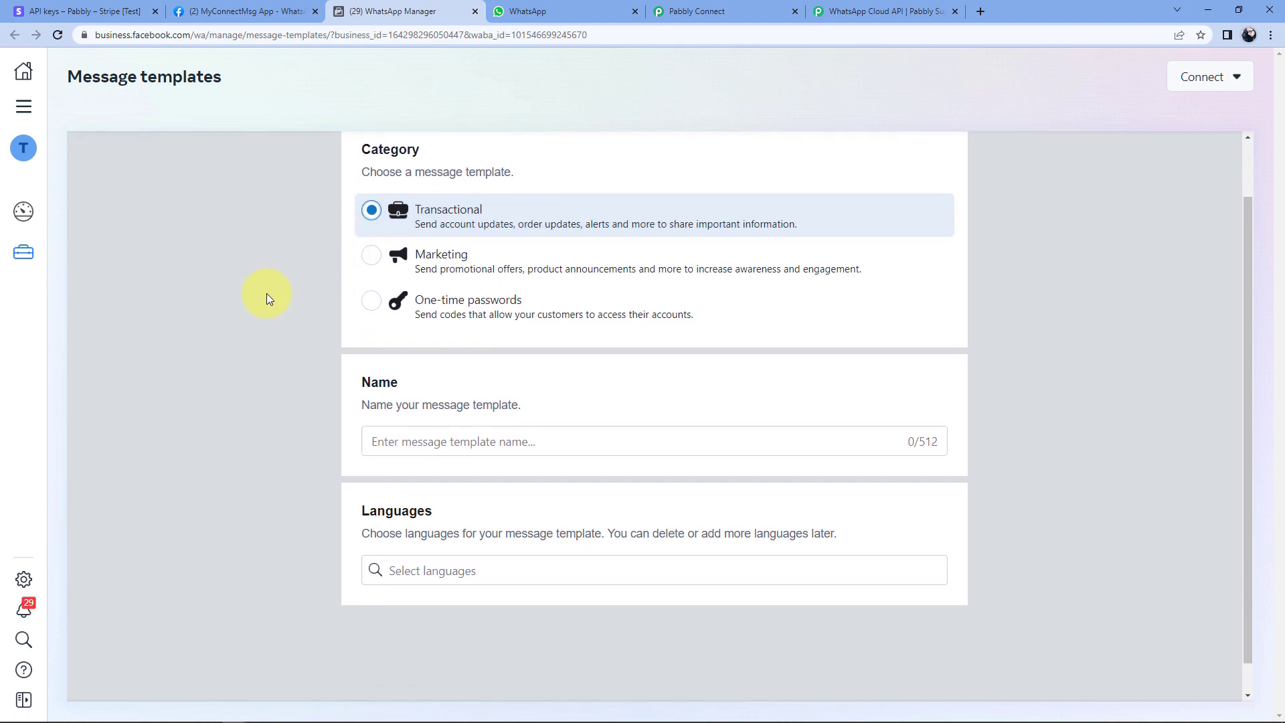
click(427, 443)
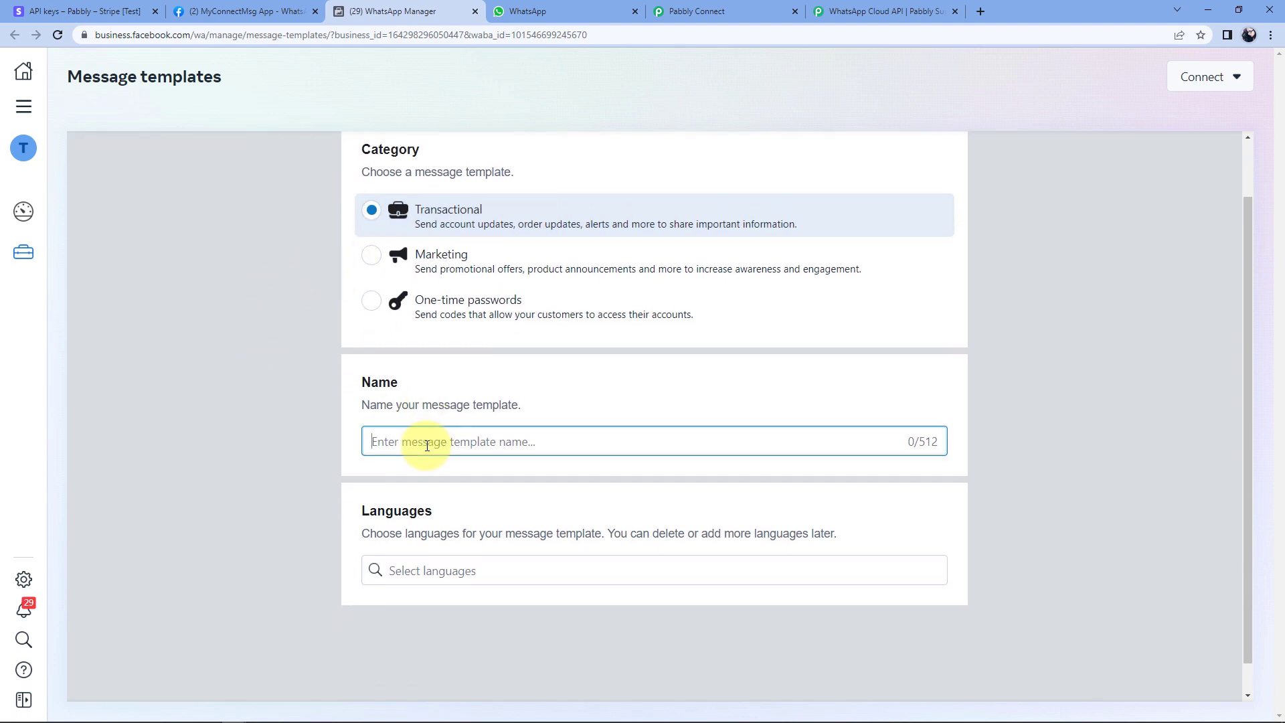
text(test_1)
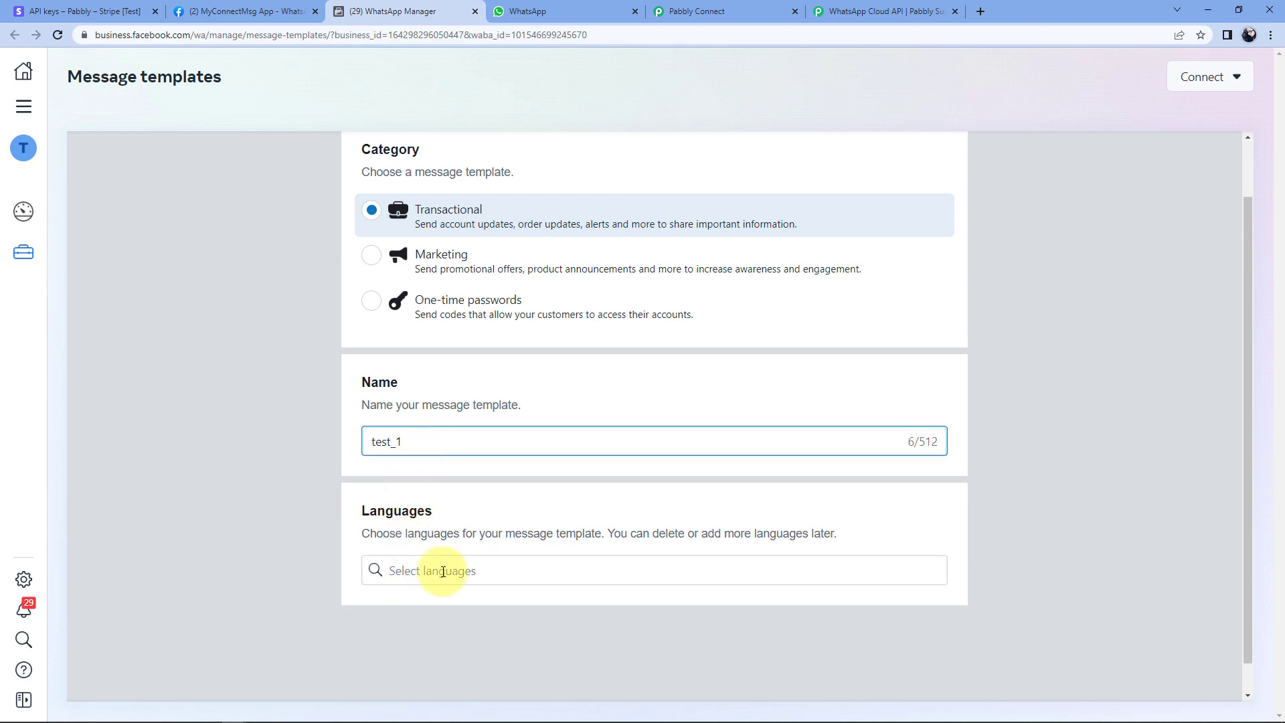
click(443, 572)
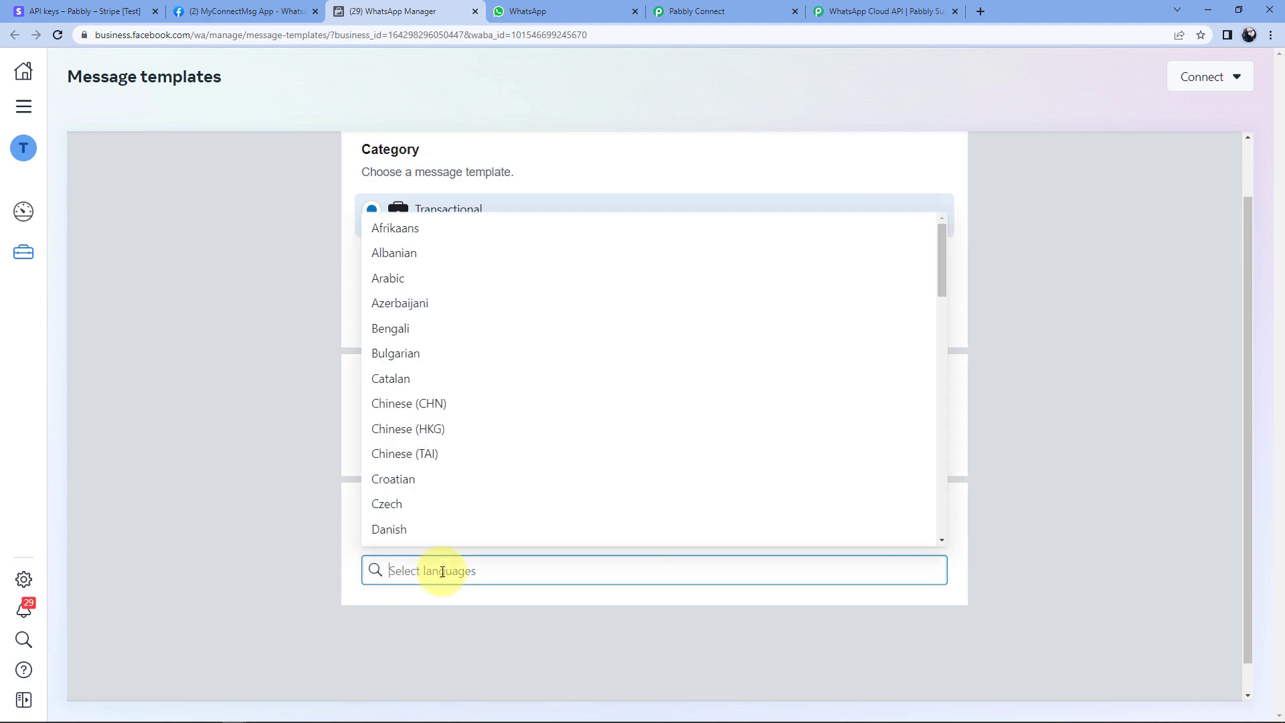
text(en)
click(432, 535)
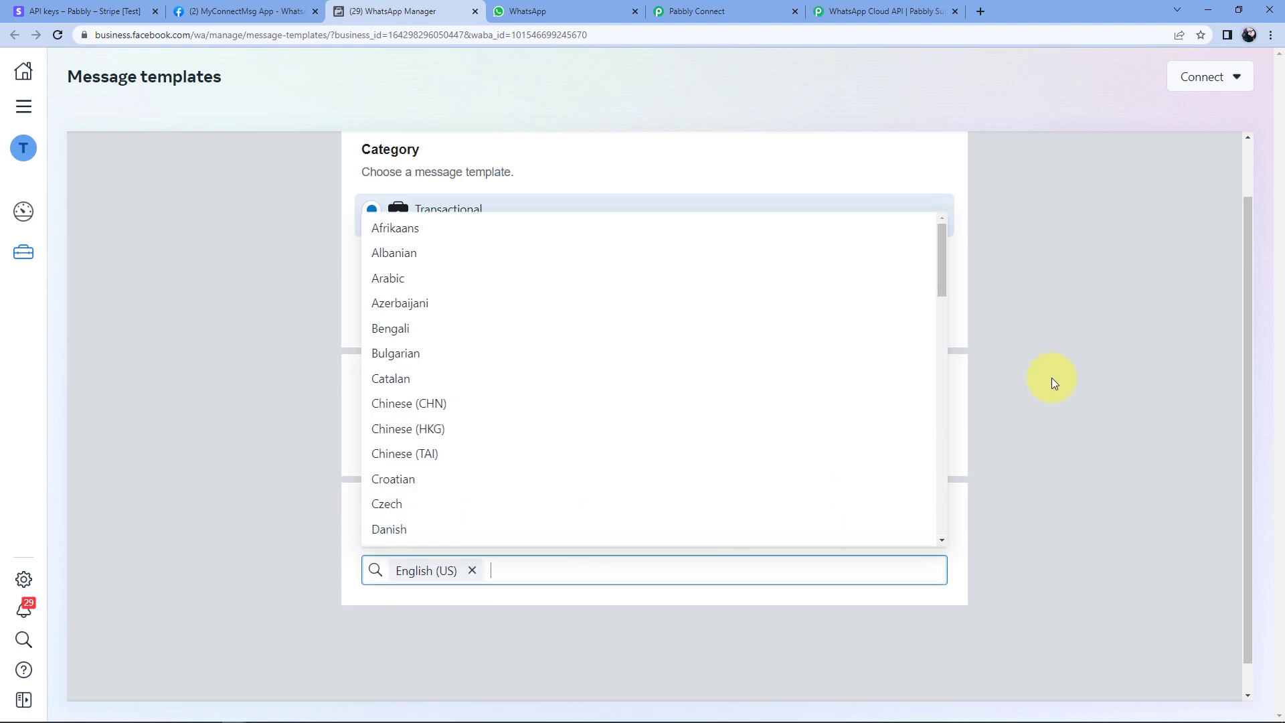
click(1050, 378)
scroll(1051, 377, up, 1)
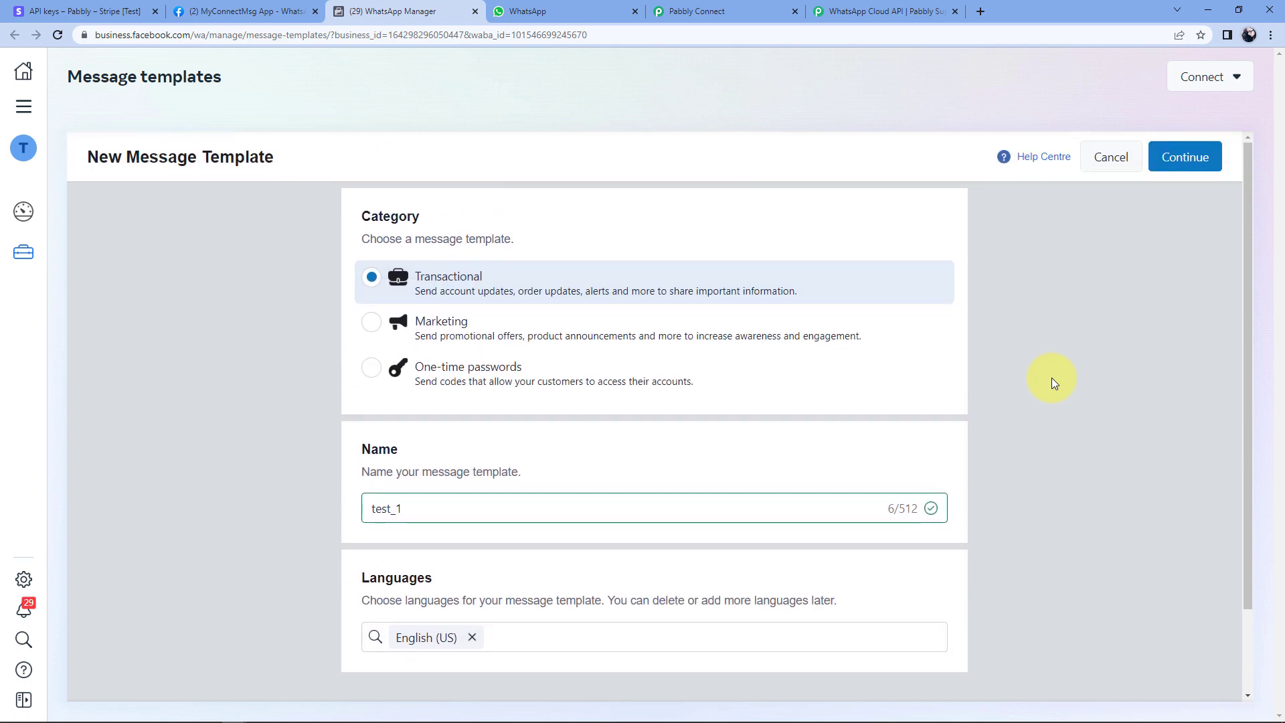
click(1163, 159)
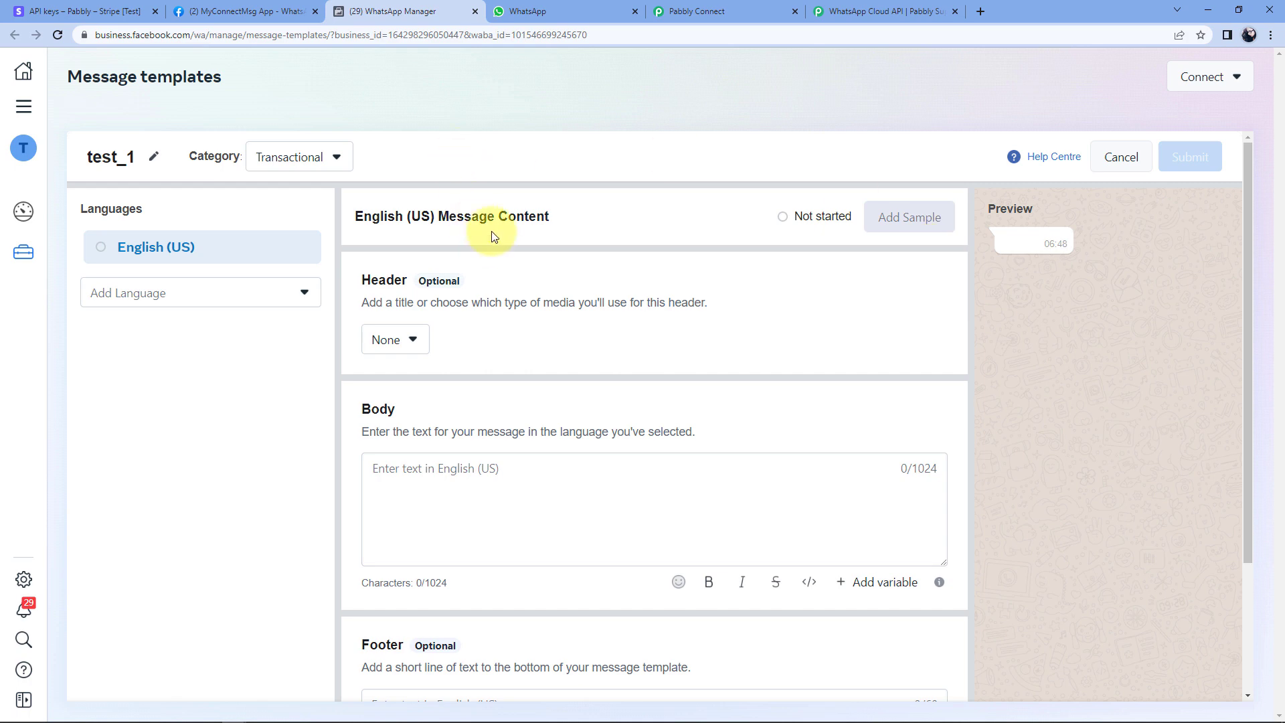
Write 'hello' as the test_1 template body, correcting the 'heelo' typo.
scroll(573, 261, down, 1)
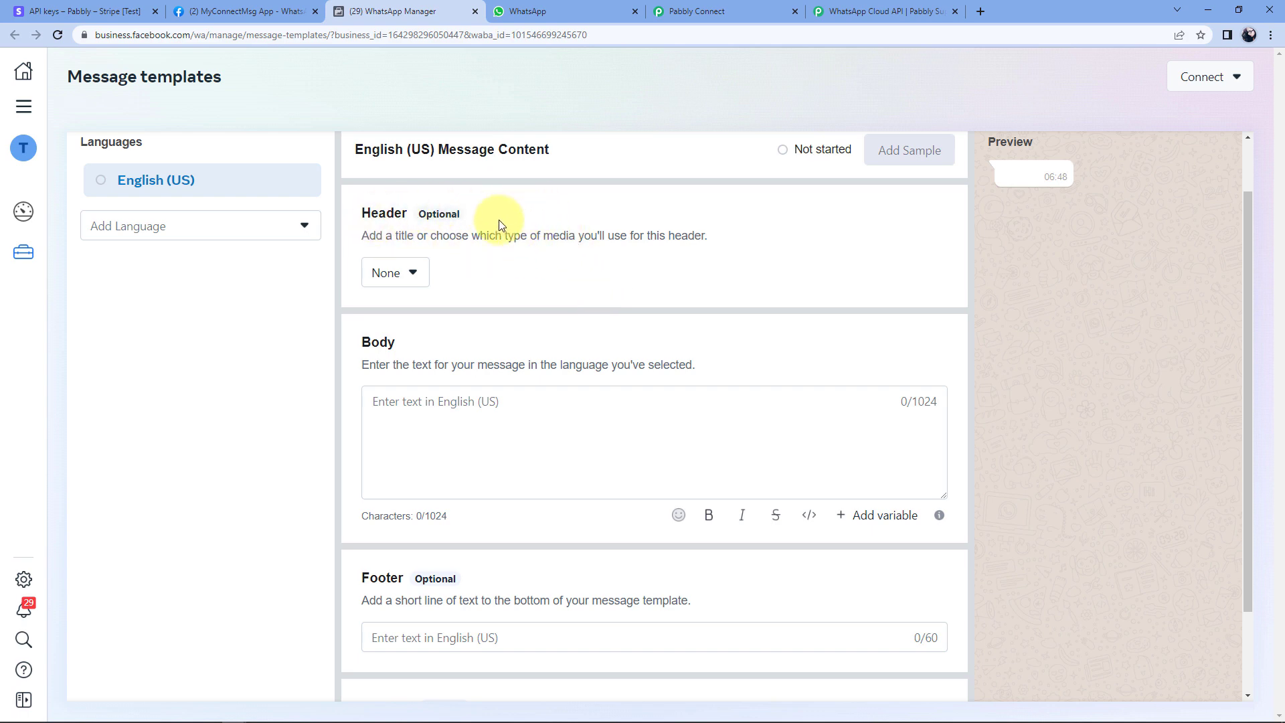
scroll(574, 230, down, 1)
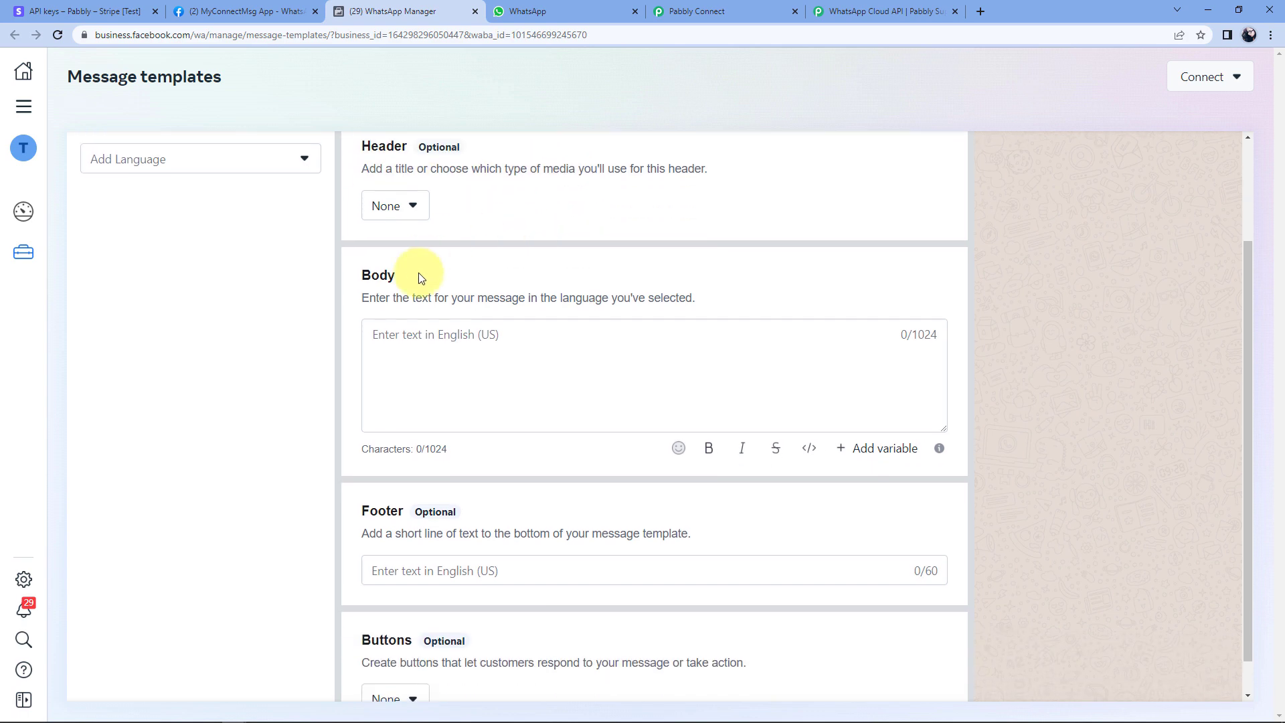
click(458, 343)
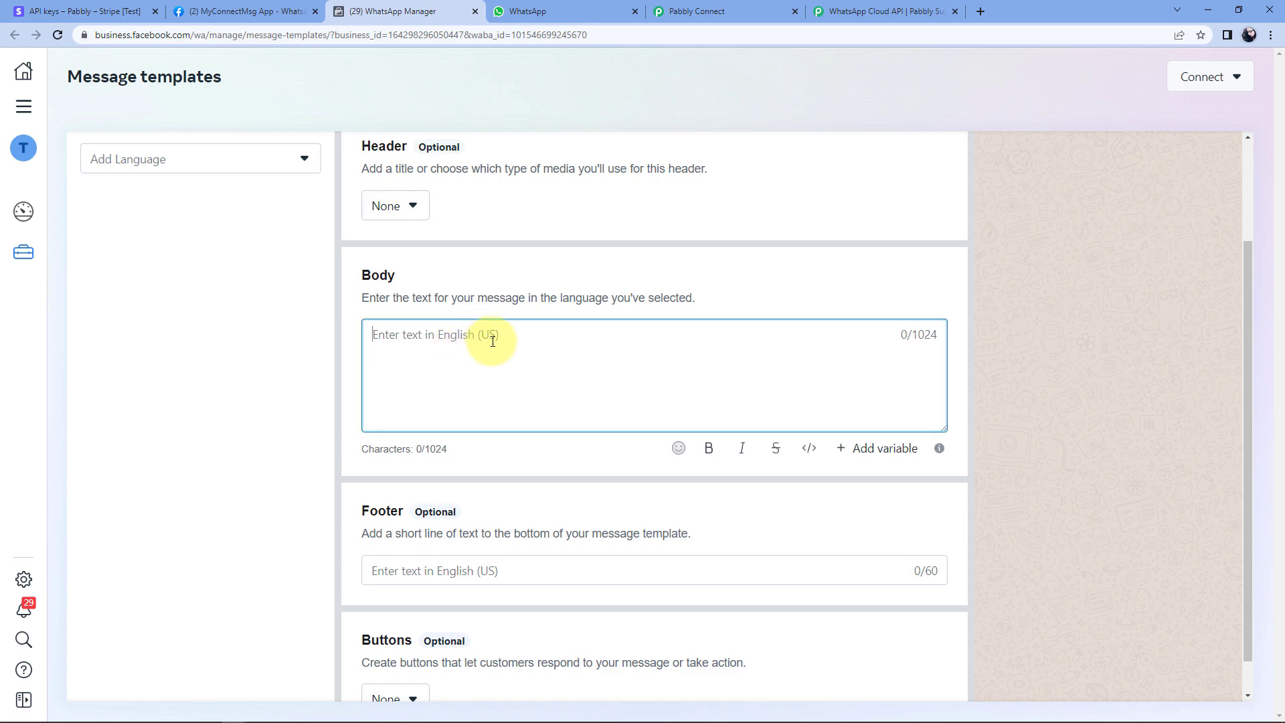
scroll(493, 341, down, 1)
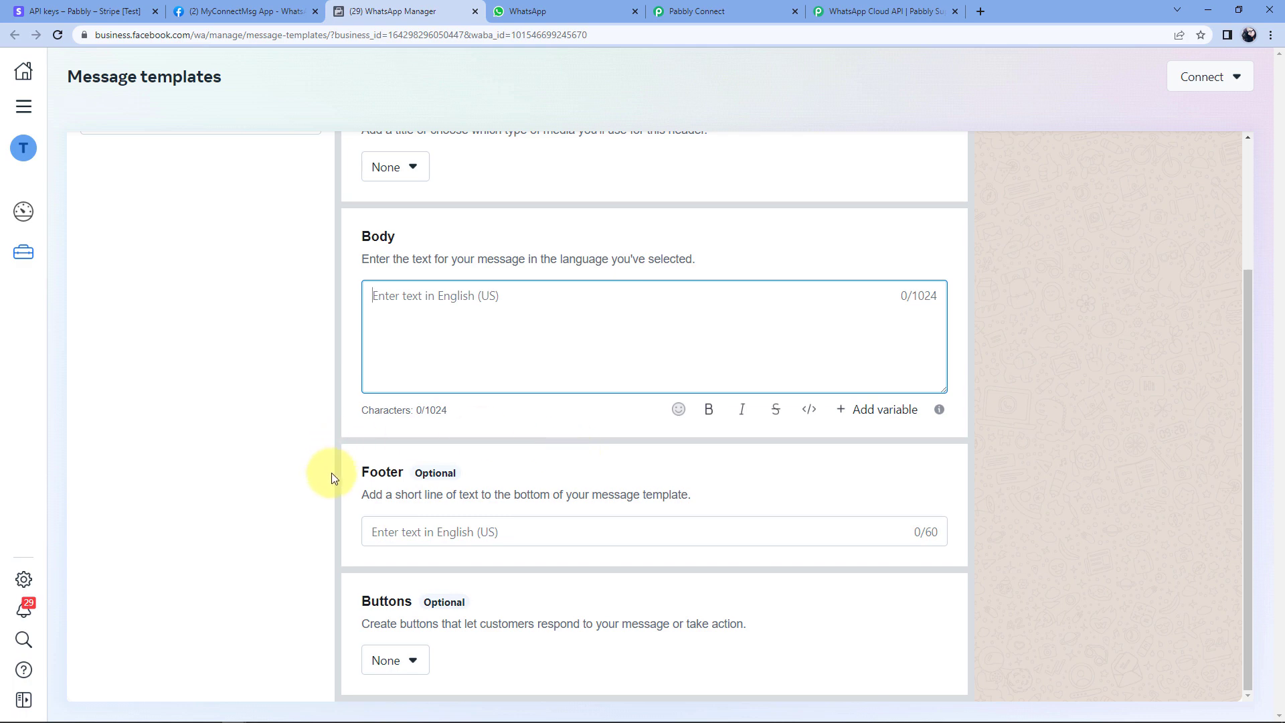
scroll(545, 373, up, 1)
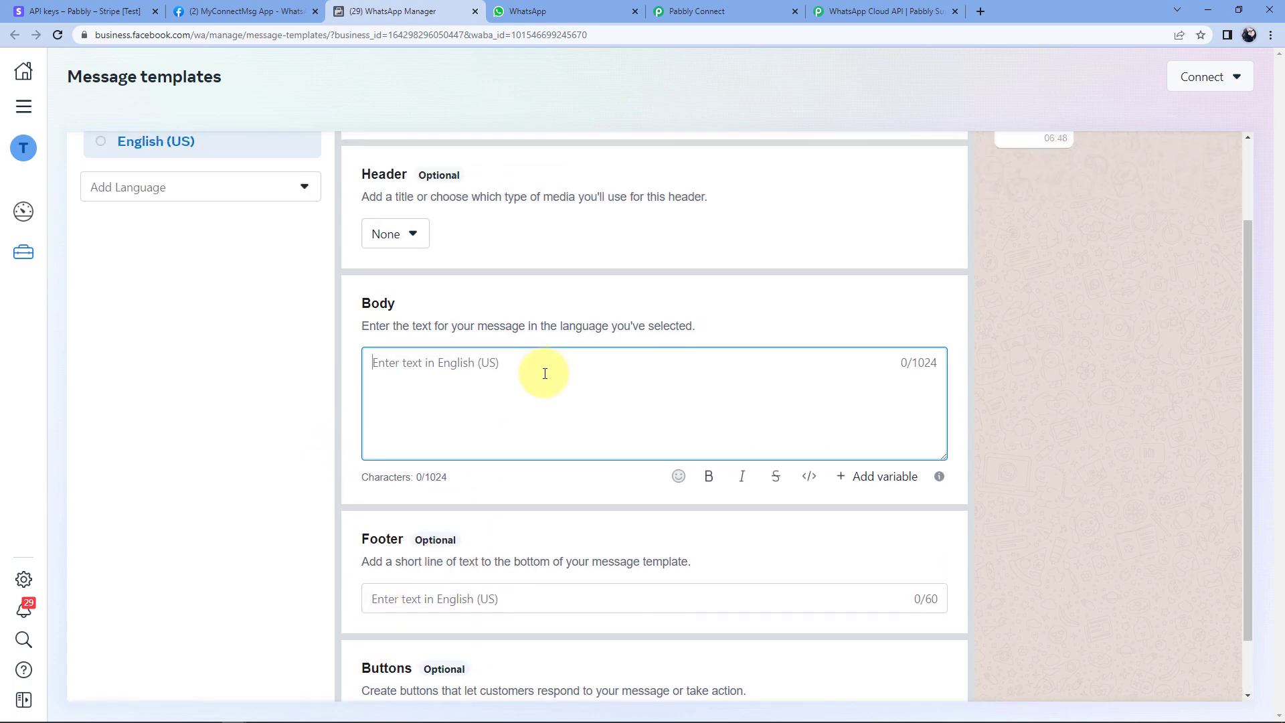
scroll(545, 373, up, 1)
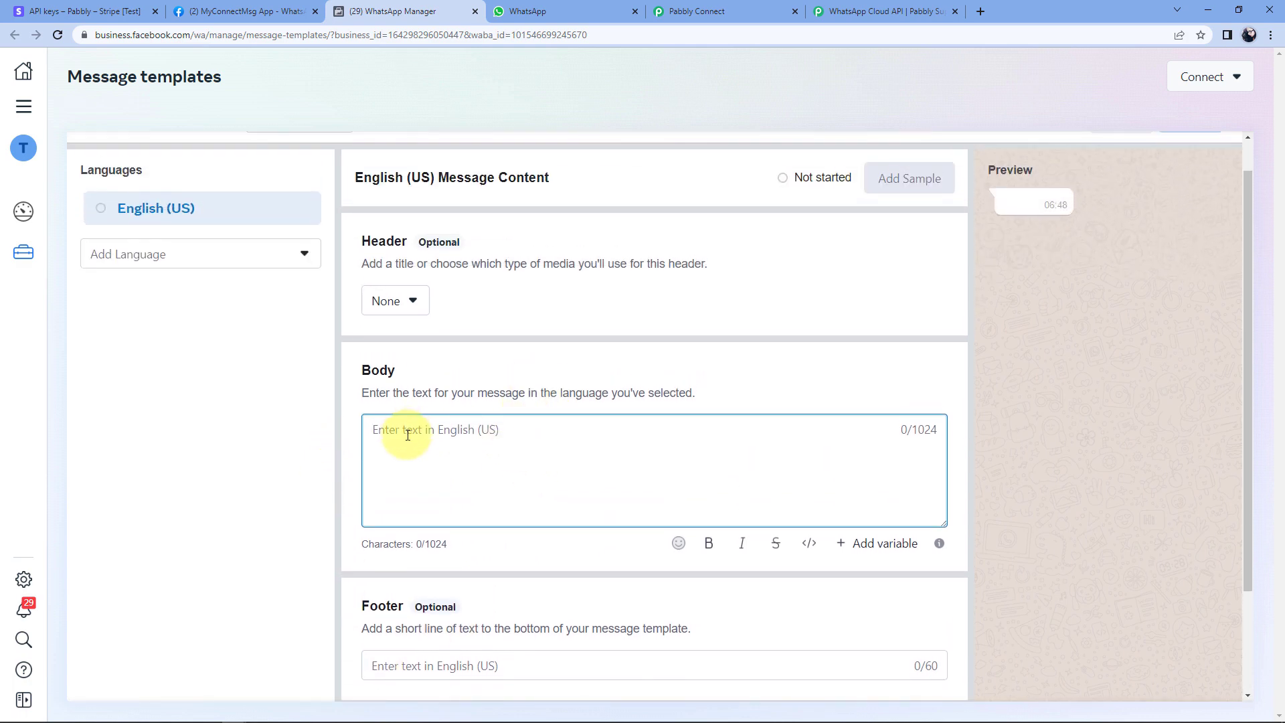
text(heelo)
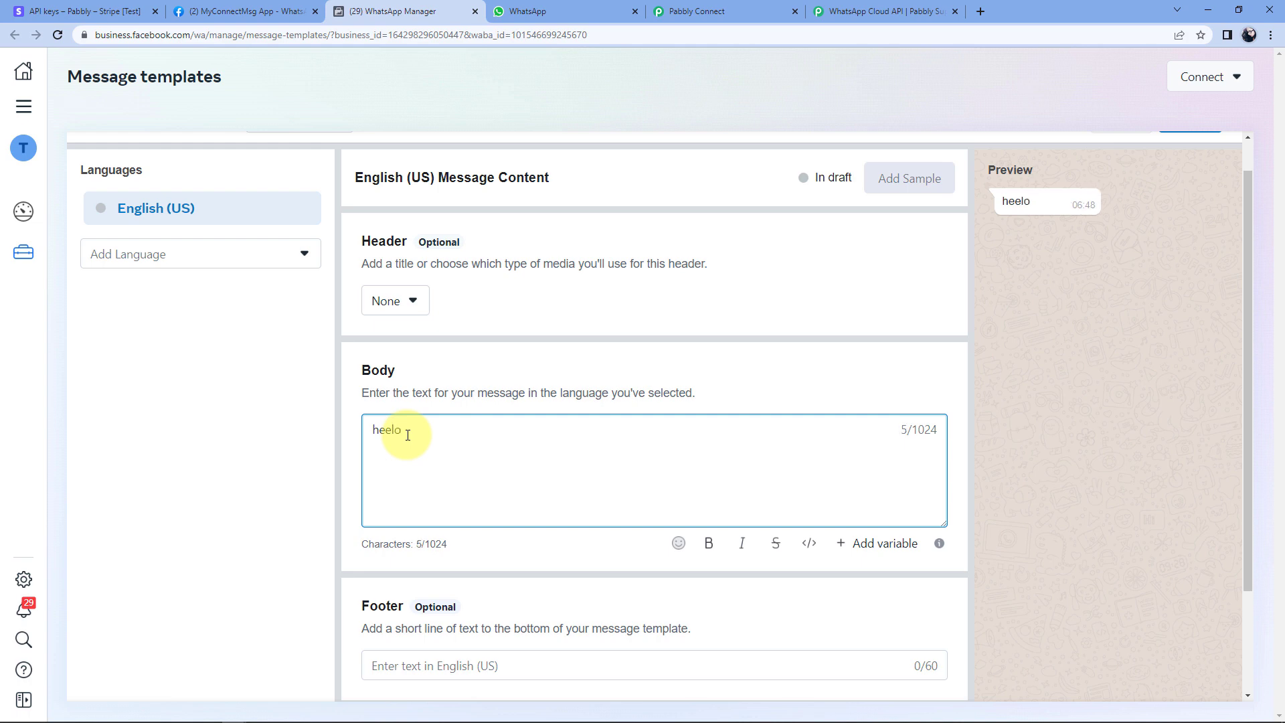
key(BackSpace)
key(BackSpace)
key(BackSpace)
key(BackSpace)
key(BackSpace)
text(hello)
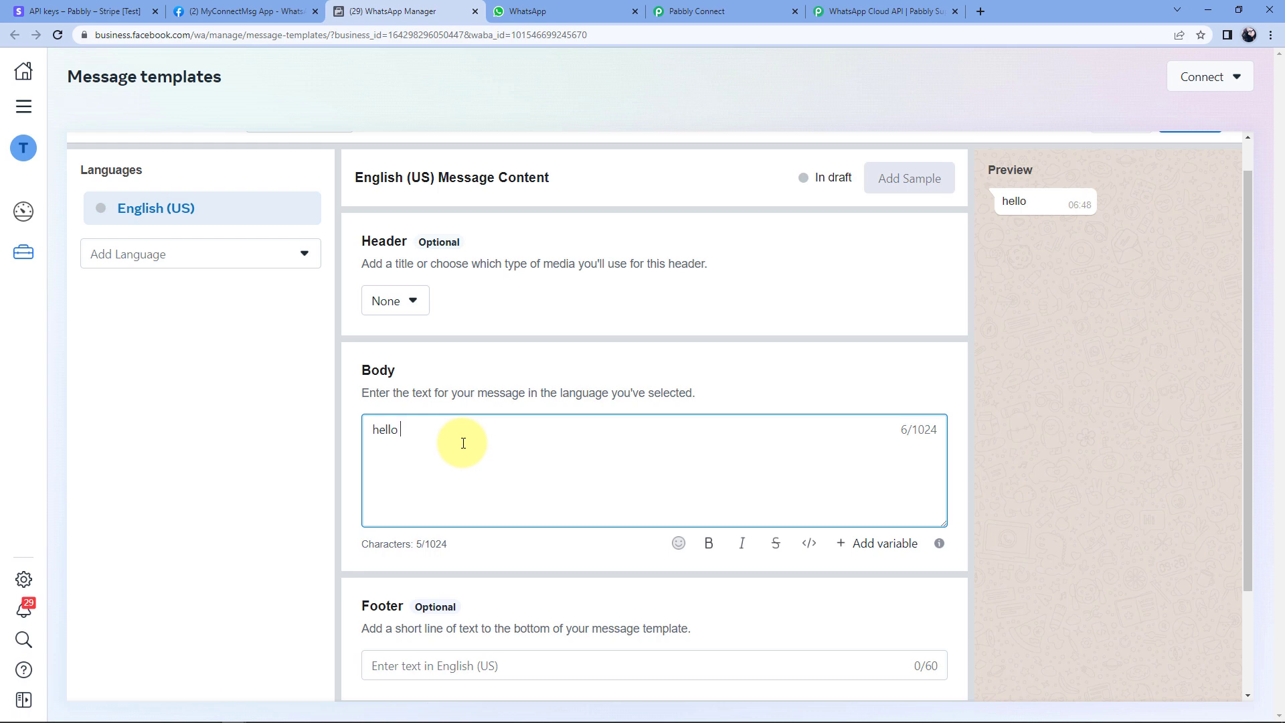
Insert a {{1}} variable after hello in the body and bring up Add Sample Content.
click(877, 544)
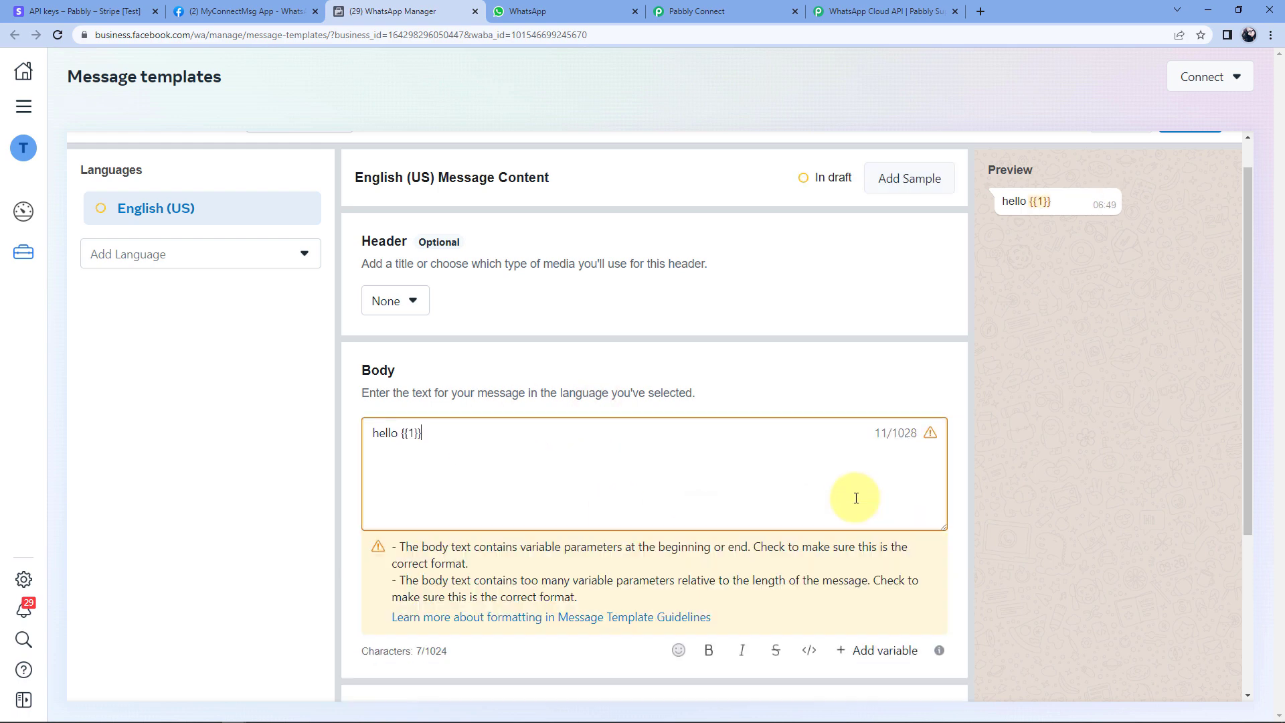
double_click(415, 433)
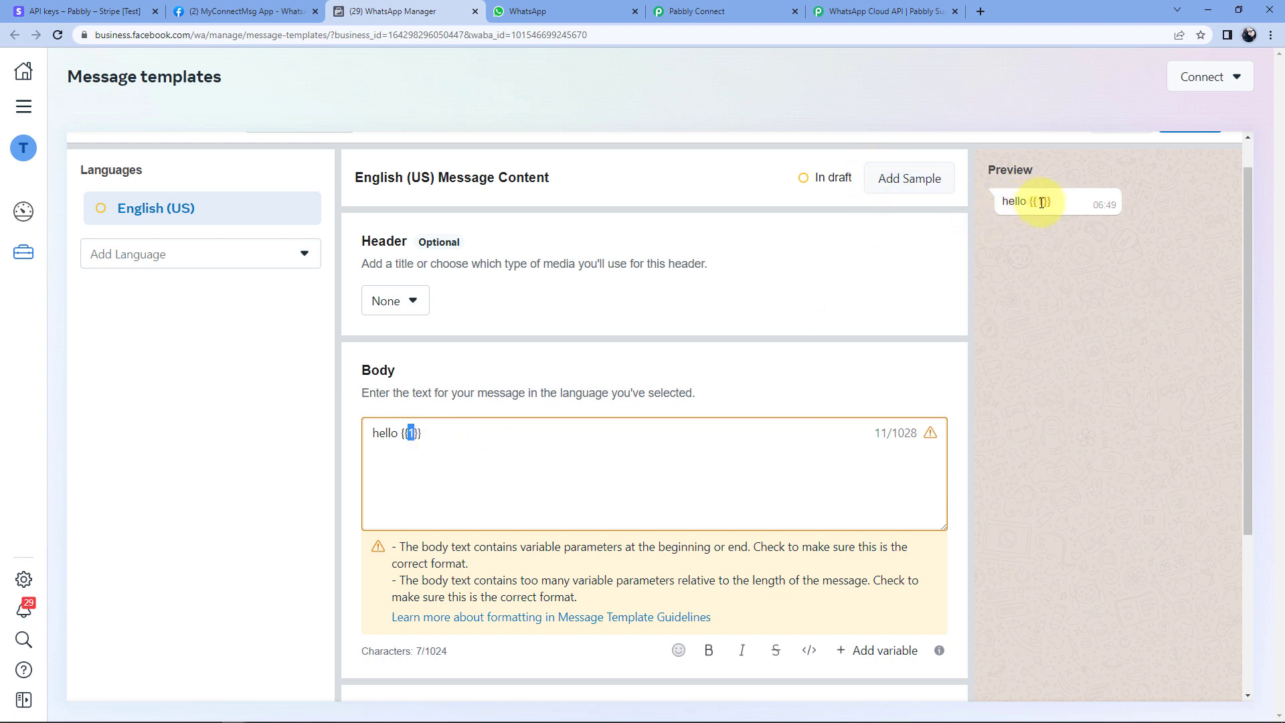
click(447, 434)
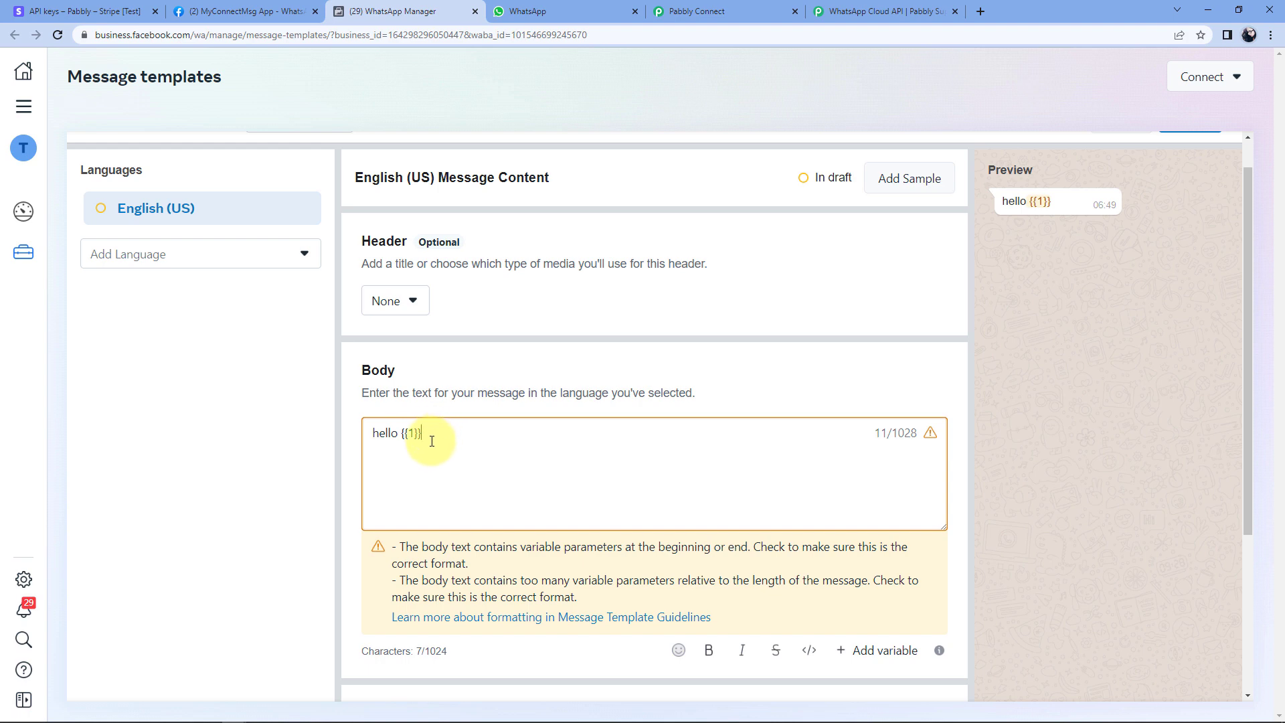
drag(437, 432, 404, 433)
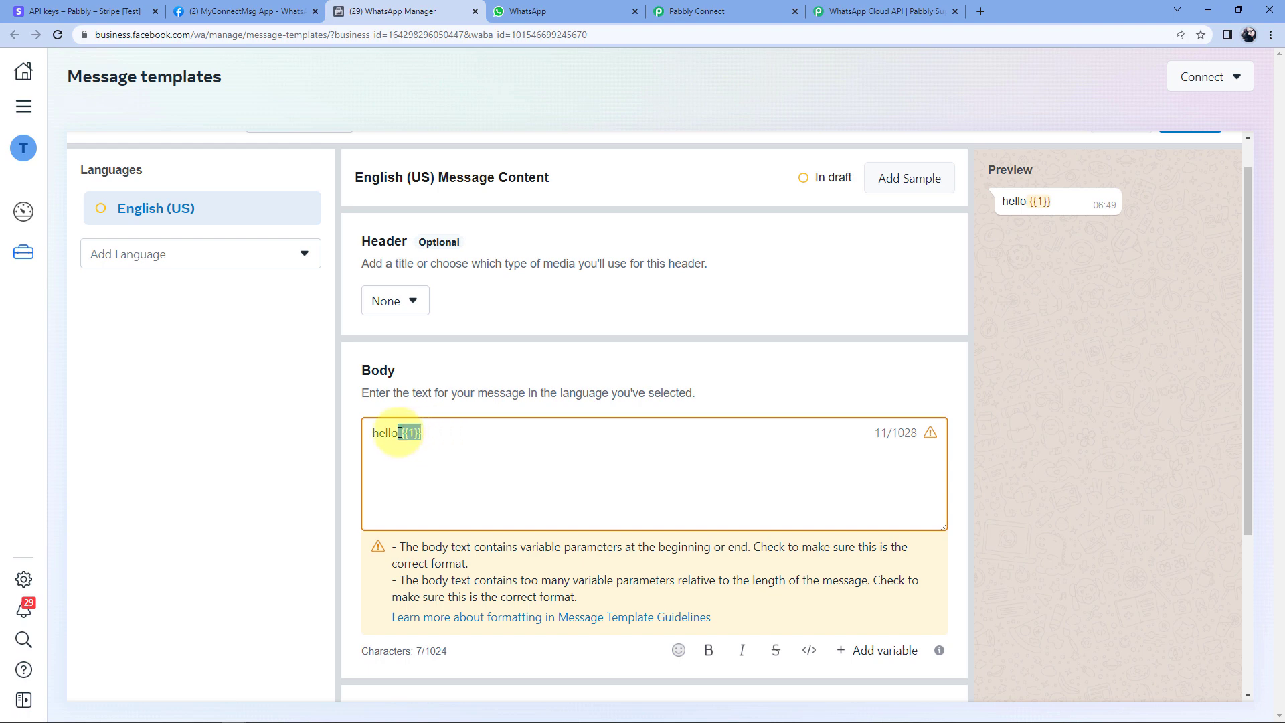
click(462, 437)
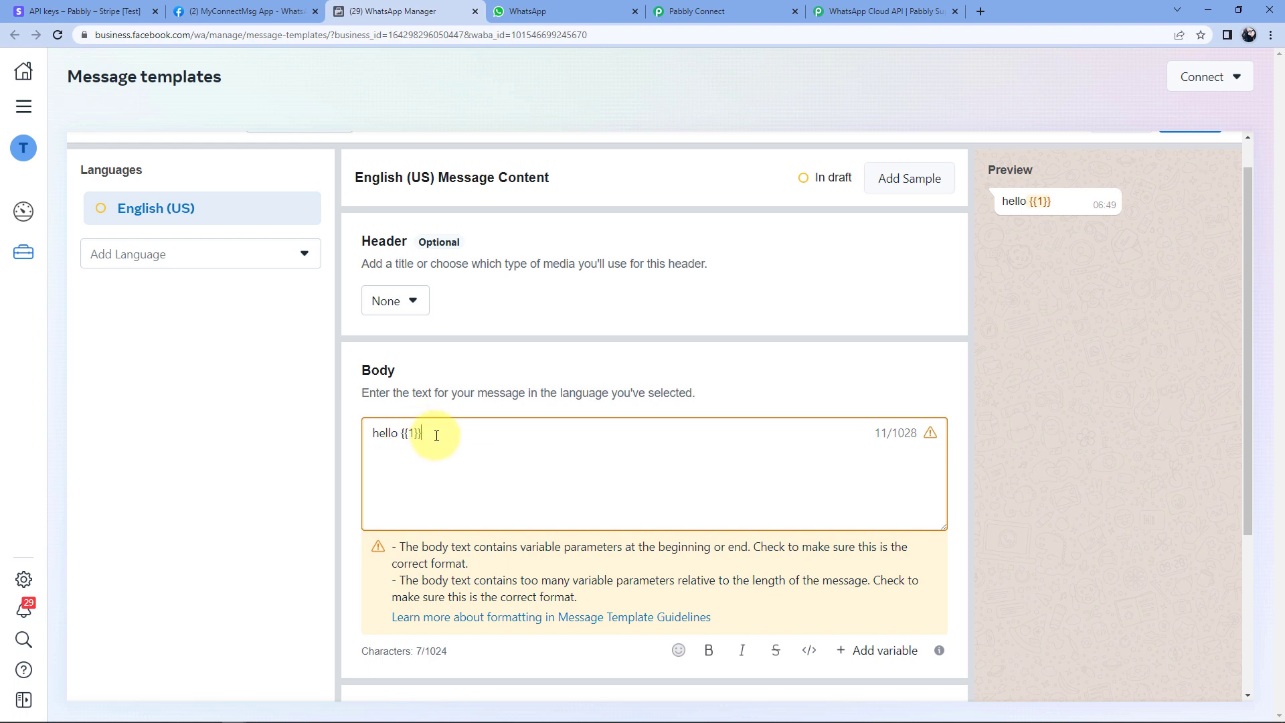
drag(403, 434, 425, 436)
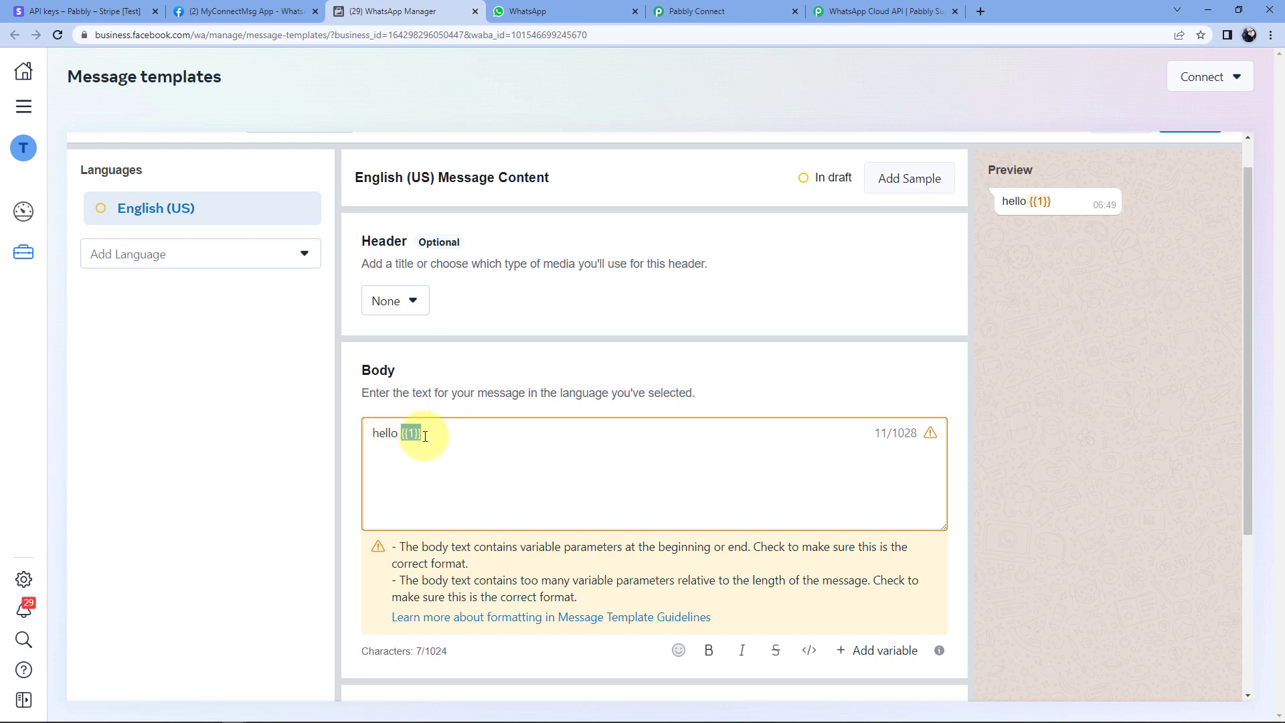
click(429, 437)
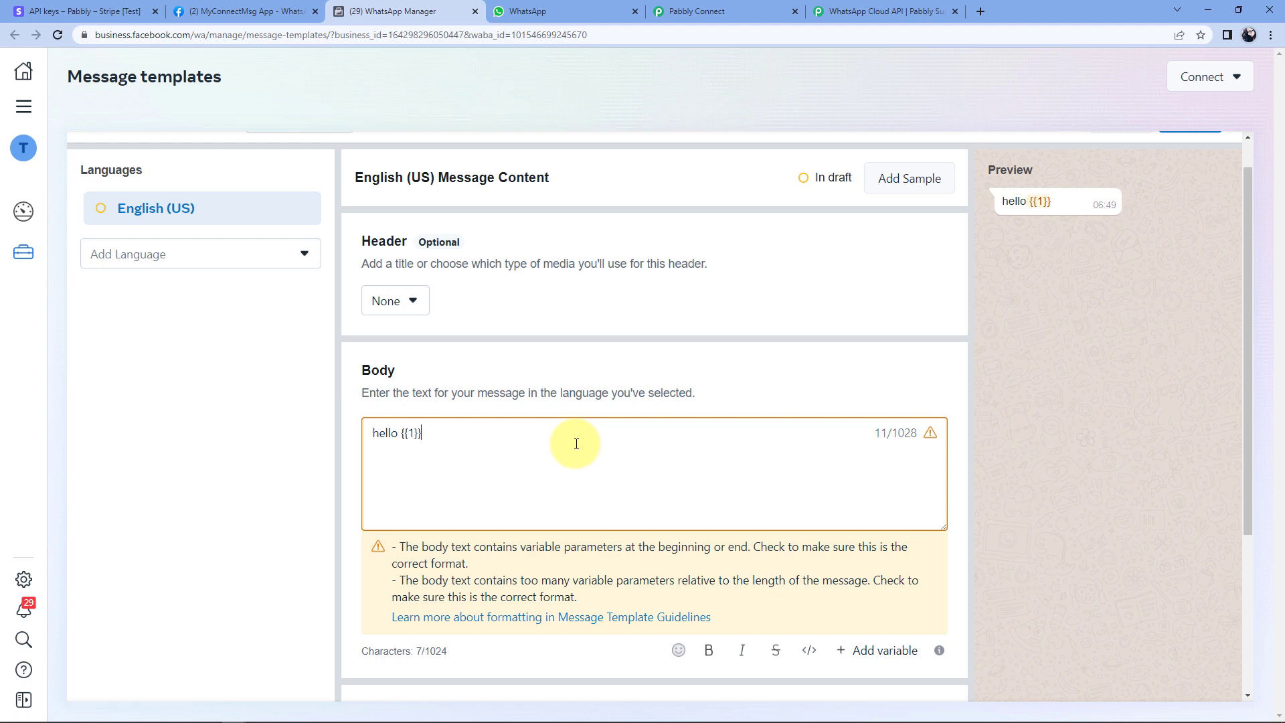
click(901, 186)
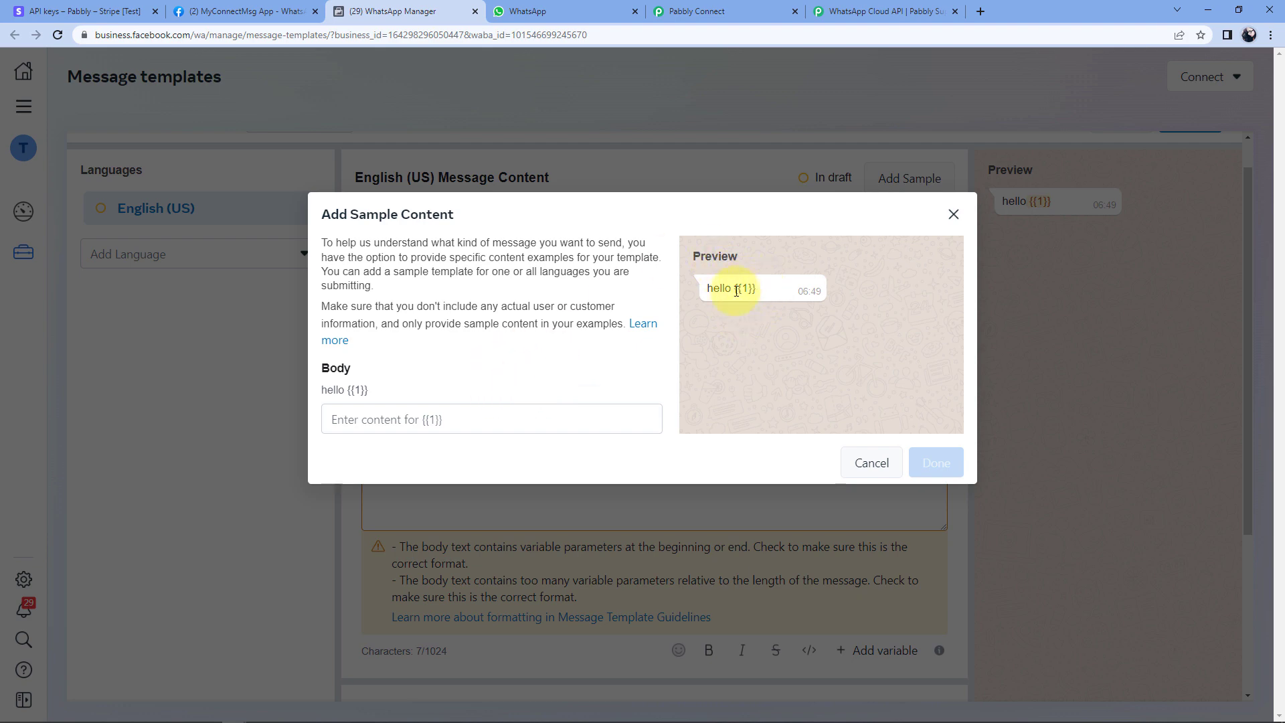
Enter a sample name for {{1}}, check it in the preview, then cancel the sample form.
click(405, 417)
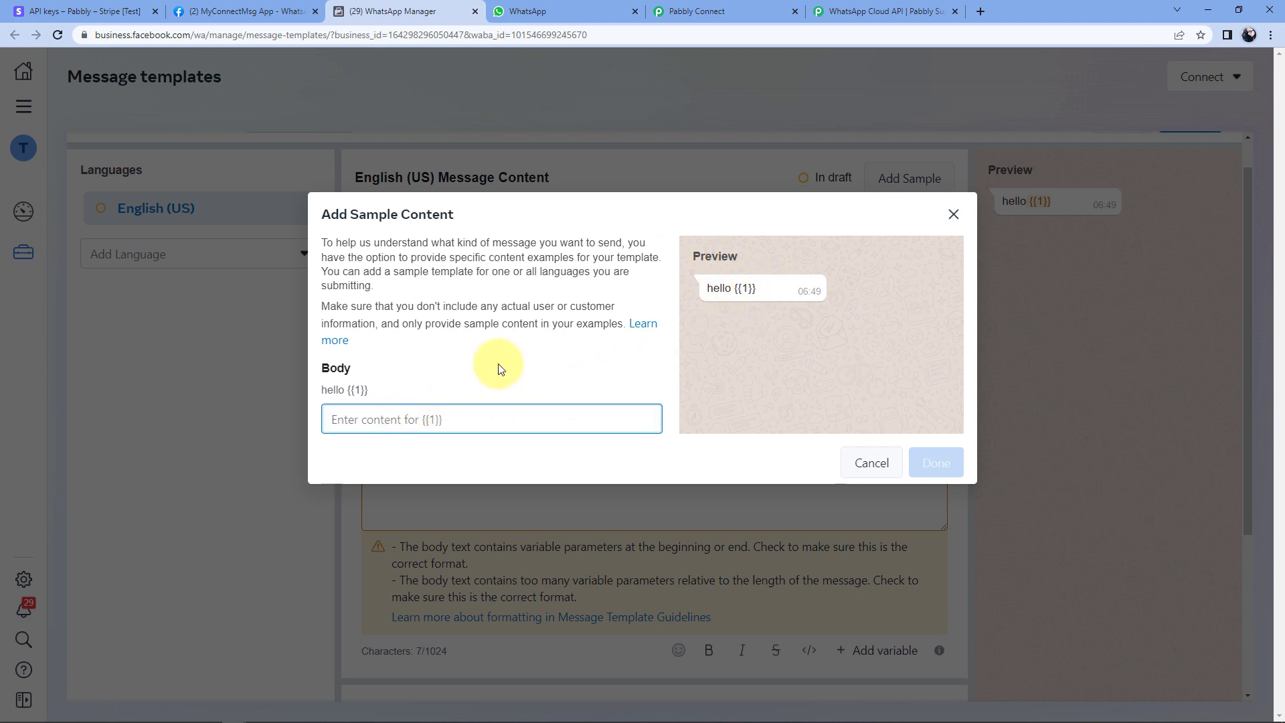
text(Aakash)
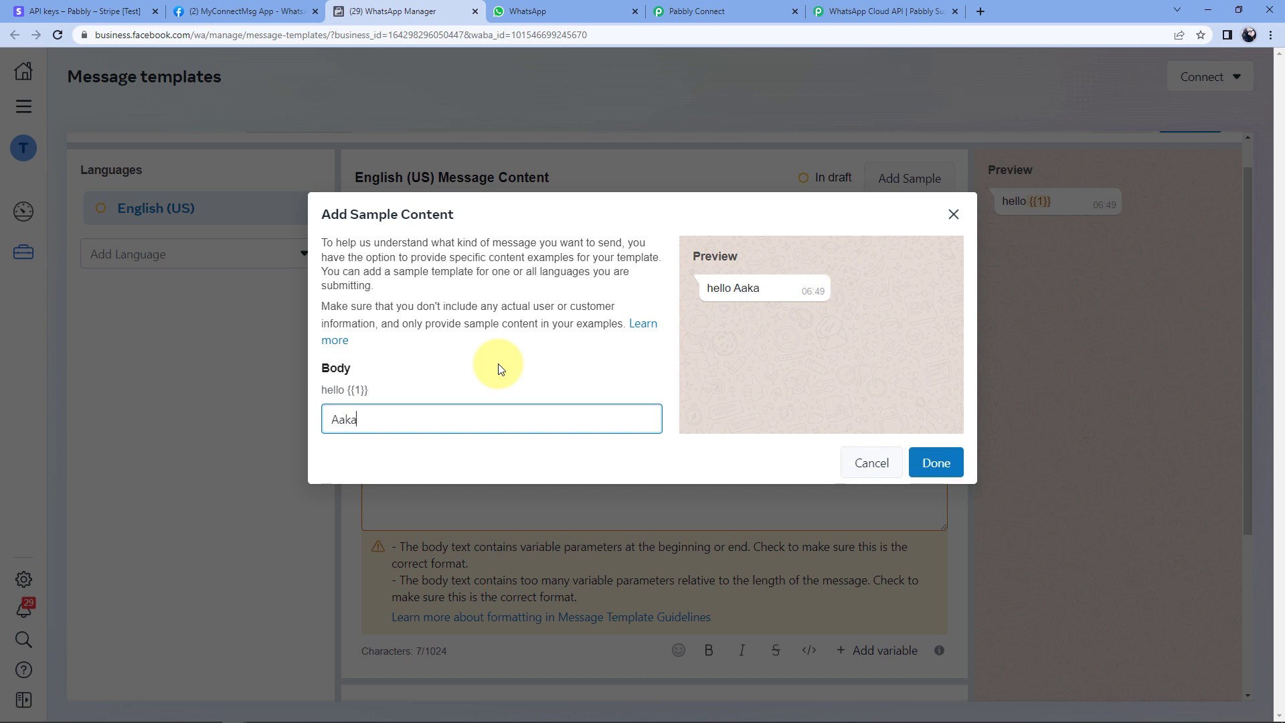
double_click(752, 289)
click(409, 427)
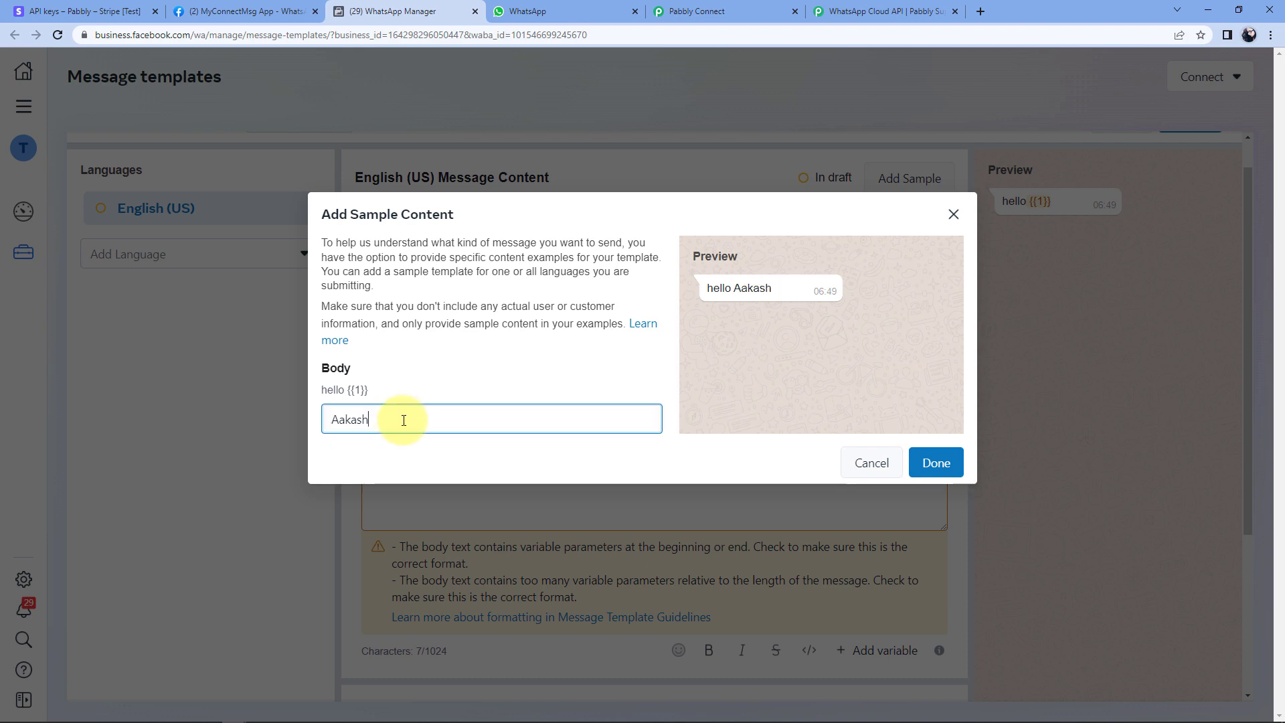
click(864, 462)
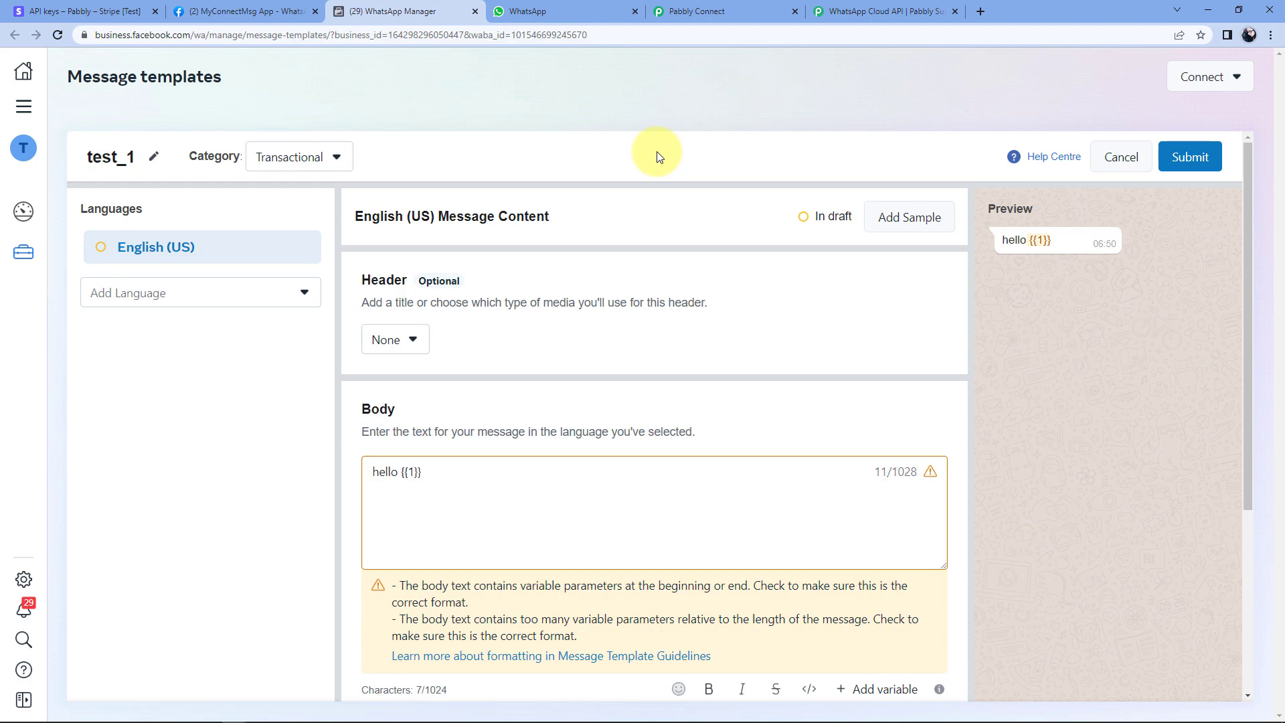
Discard the unsaved test_1 template and return to the templates list.
click(1146, 155)
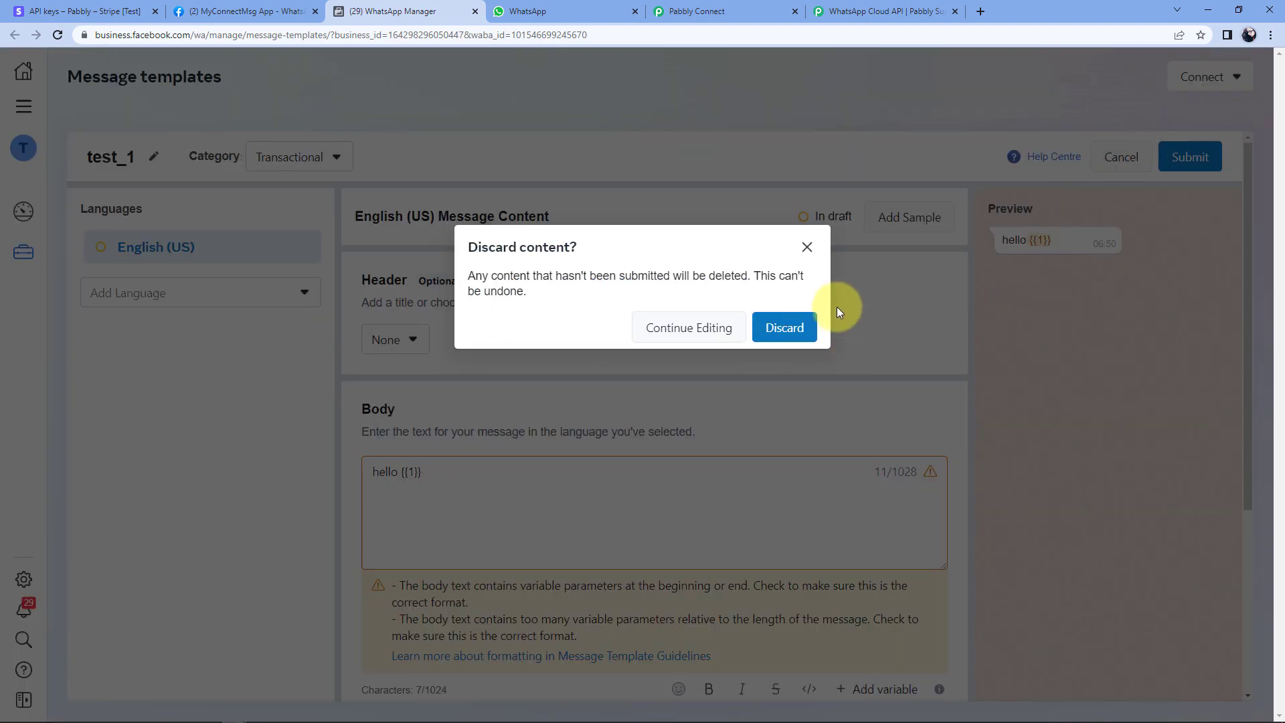
click(779, 326)
scroll(366, 286, down, 1)
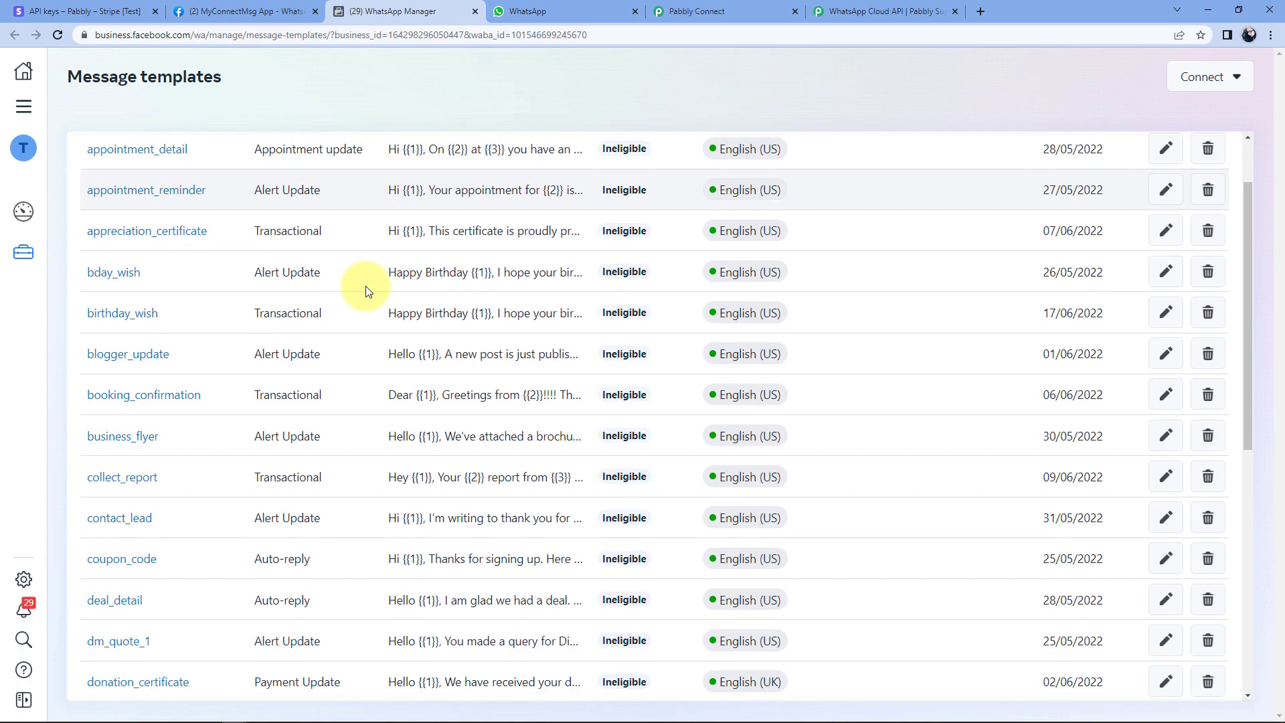
scroll(365, 287, down, 8)
Open the approved payment_update template and review its body using {{1}} for name and Rs.{{2}} for amount.
click(665, 658)
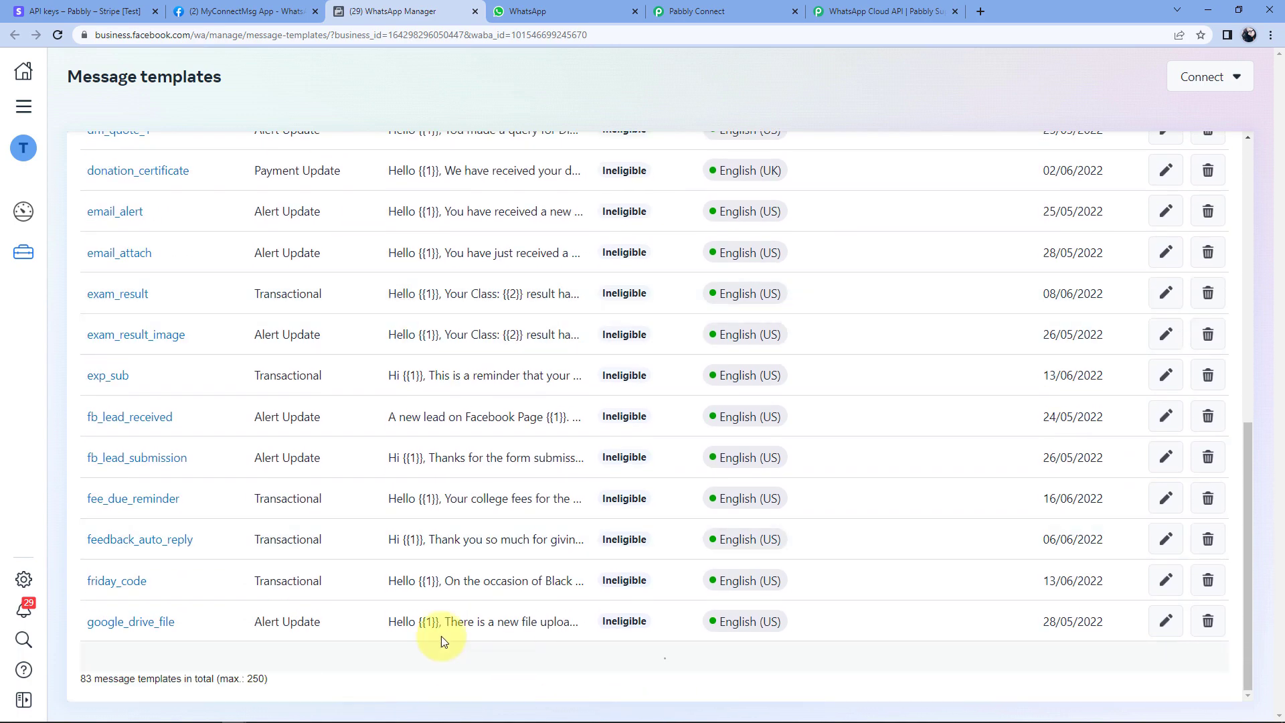
scroll(383, 410, down, 7)
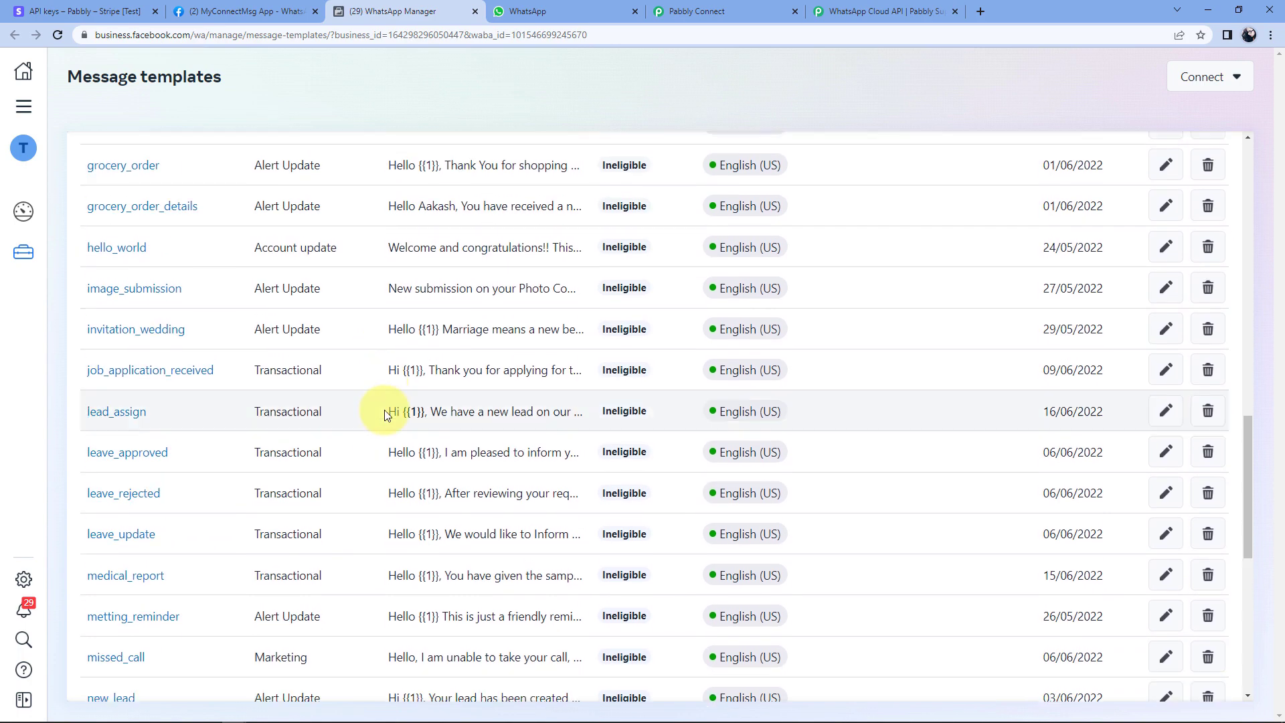
scroll(386, 415, down, 7)
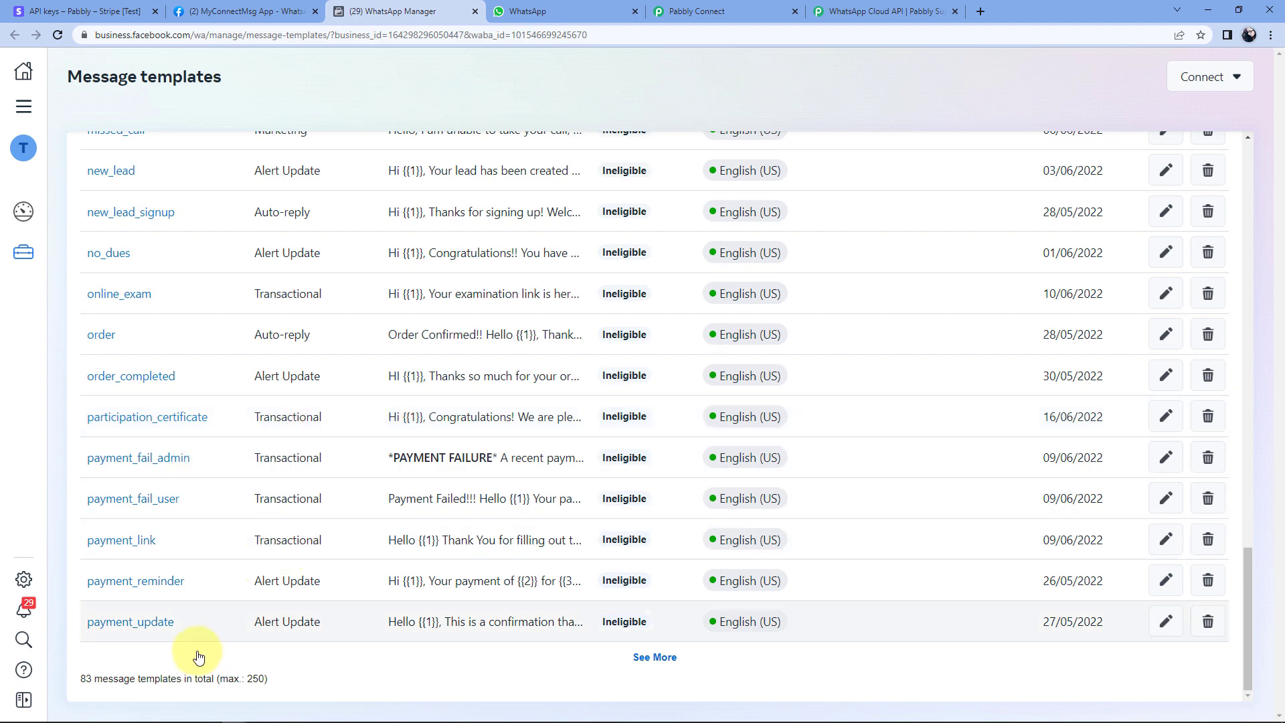
click(148, 626)
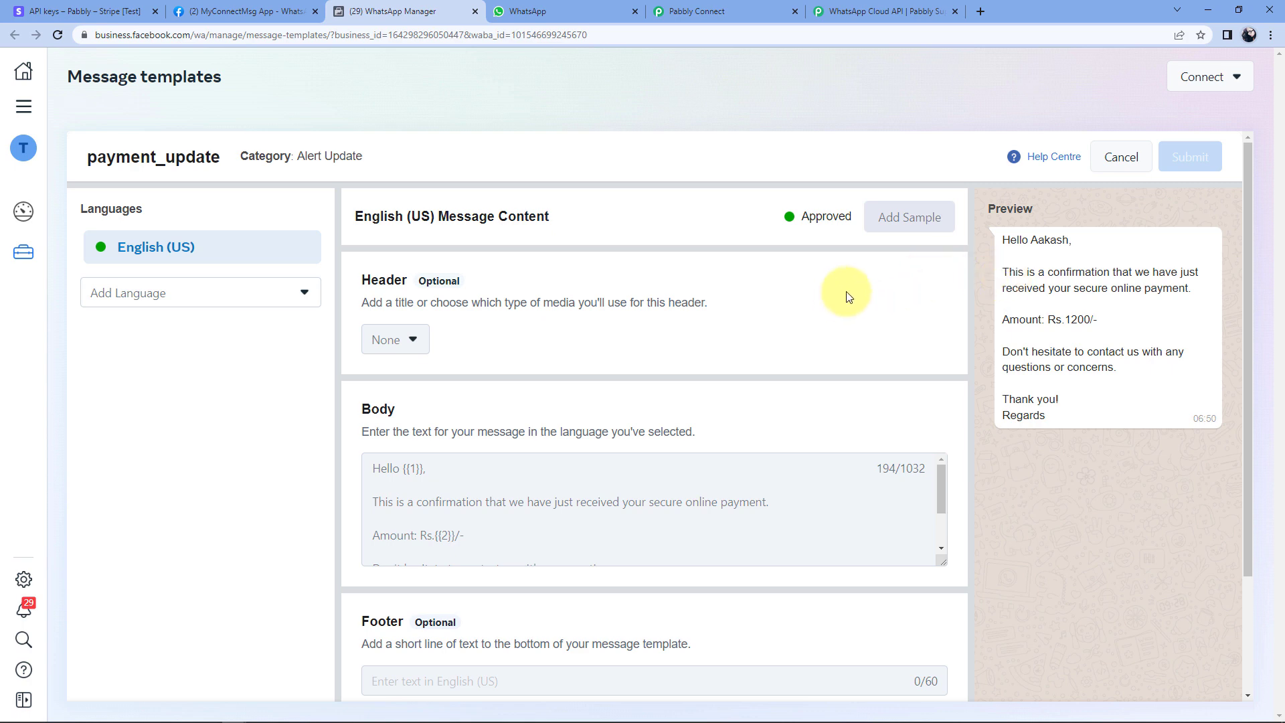
scroll(479, 491, down, 2)
scroll(482, 496, up, 2)
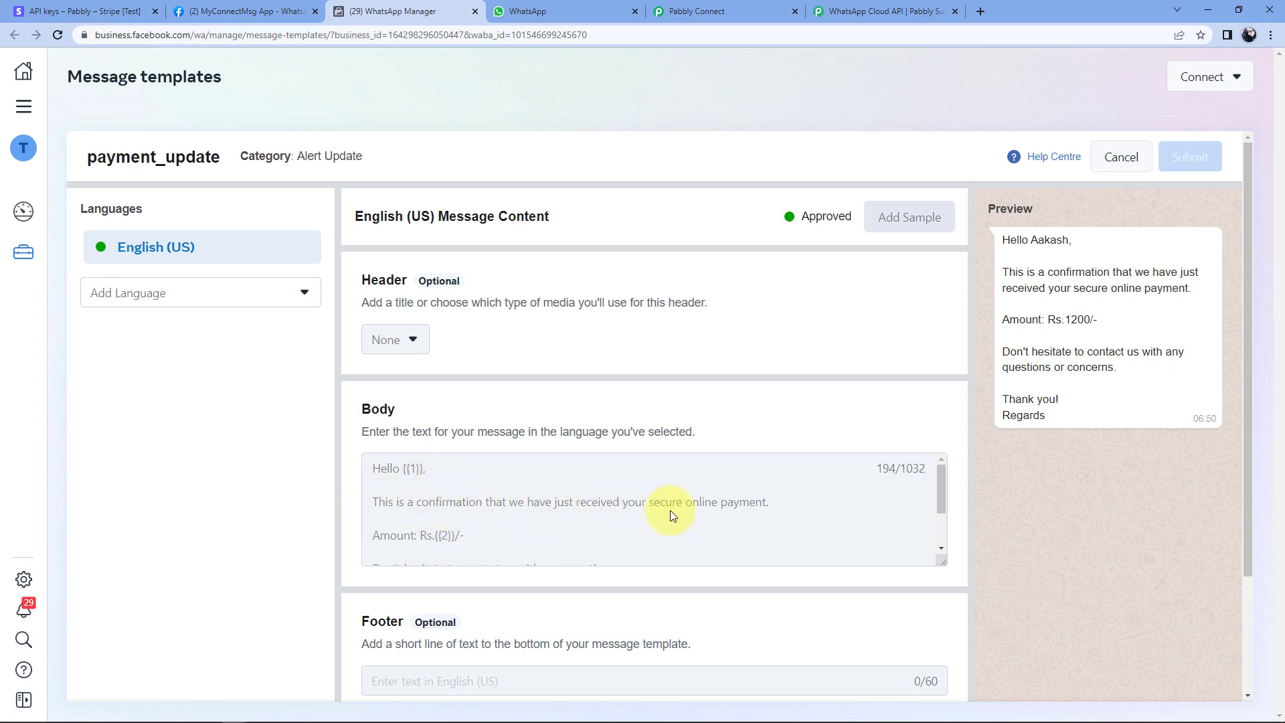
scroll(453, 512, down, 2)
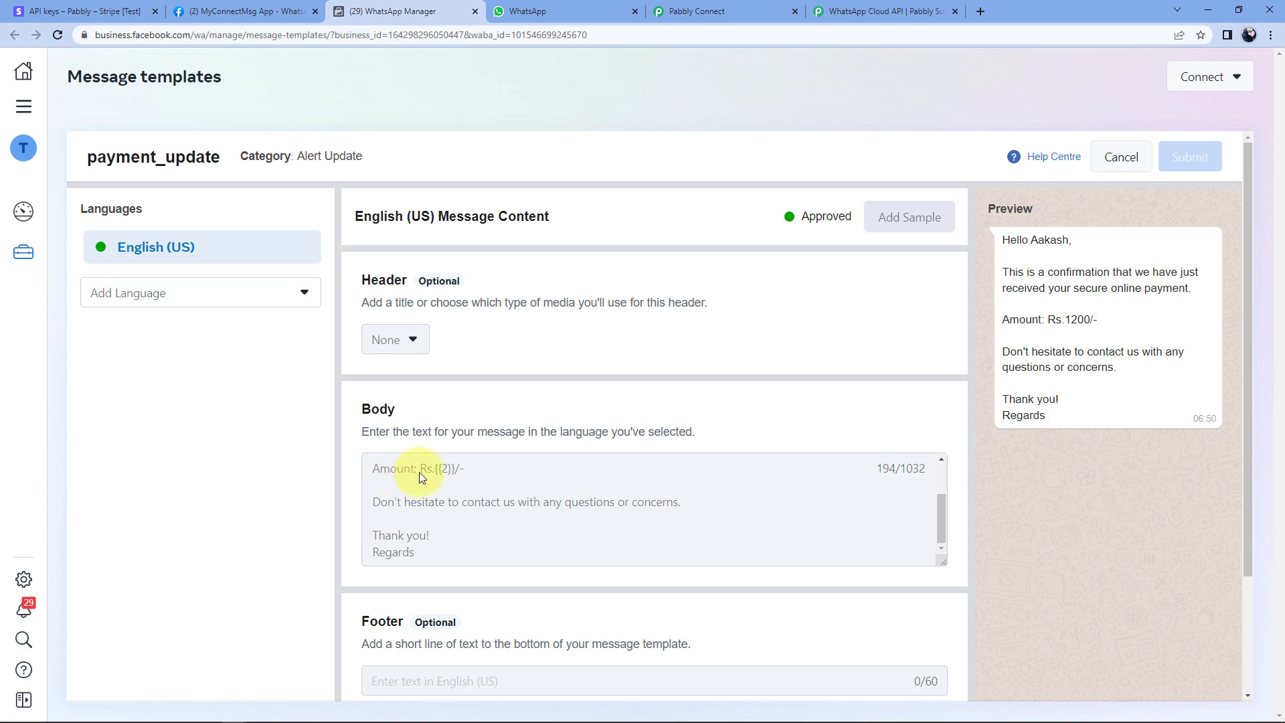
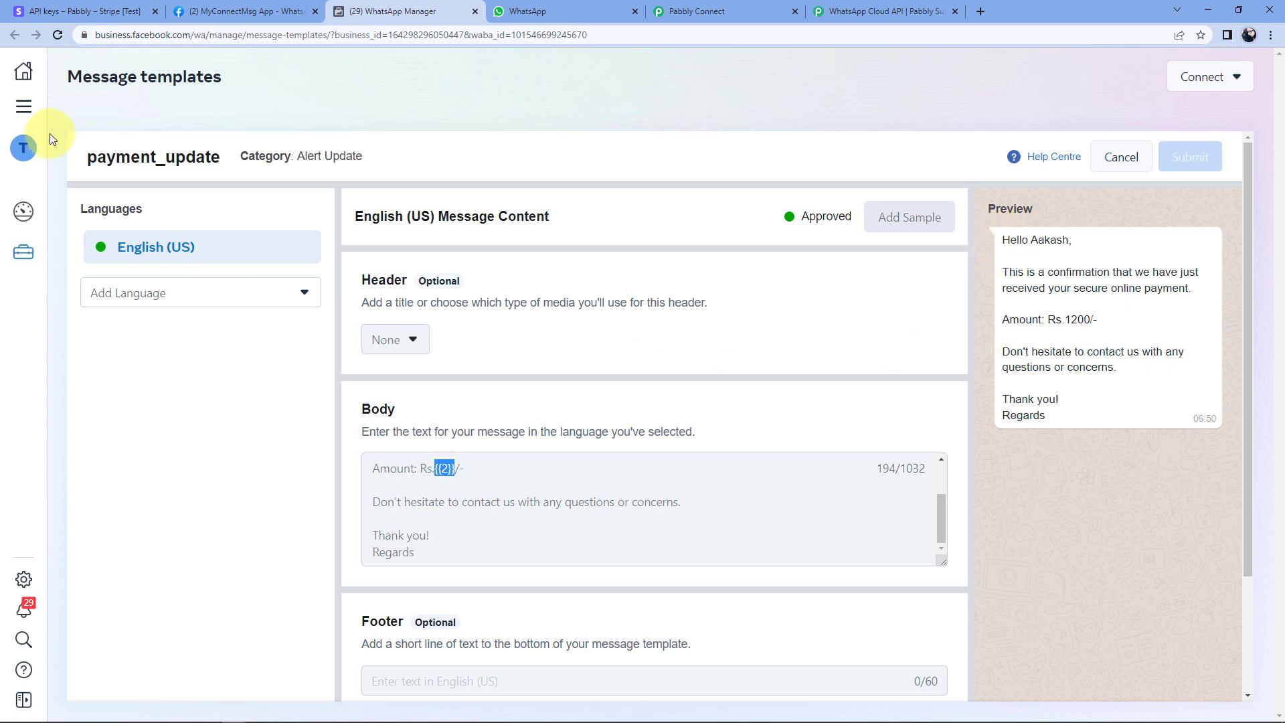
click(696, 11)
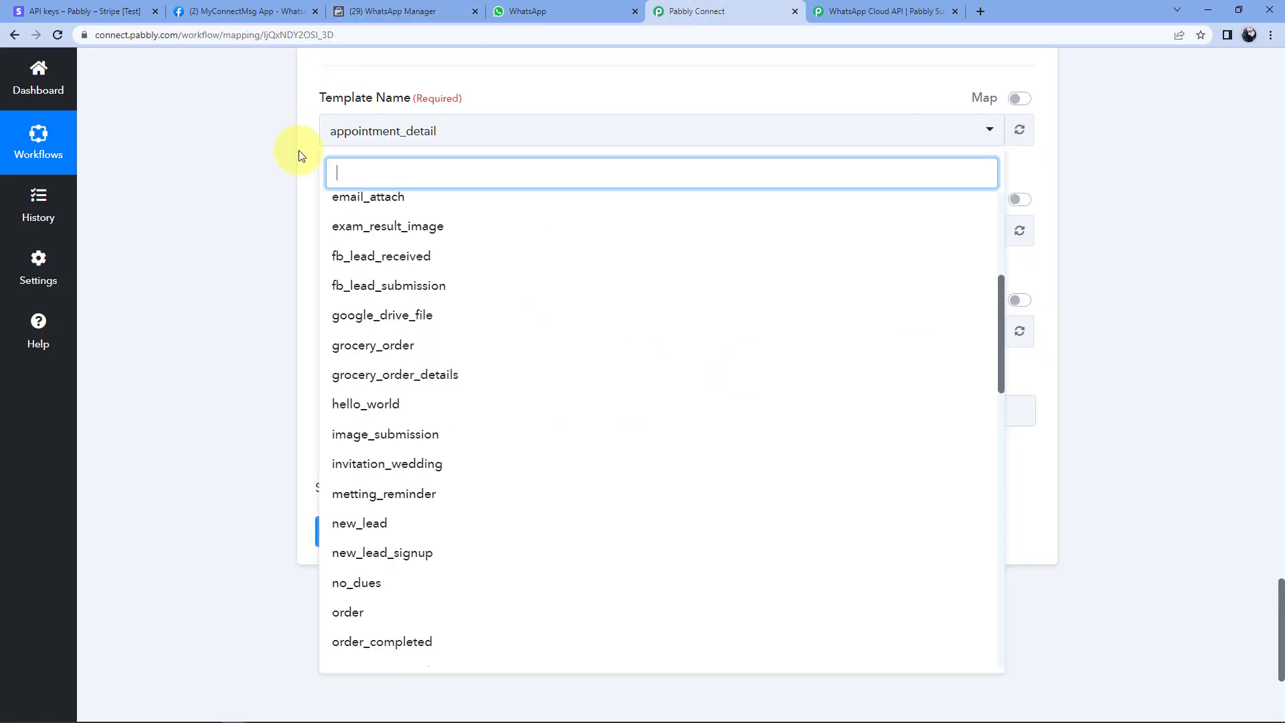
text(pay)
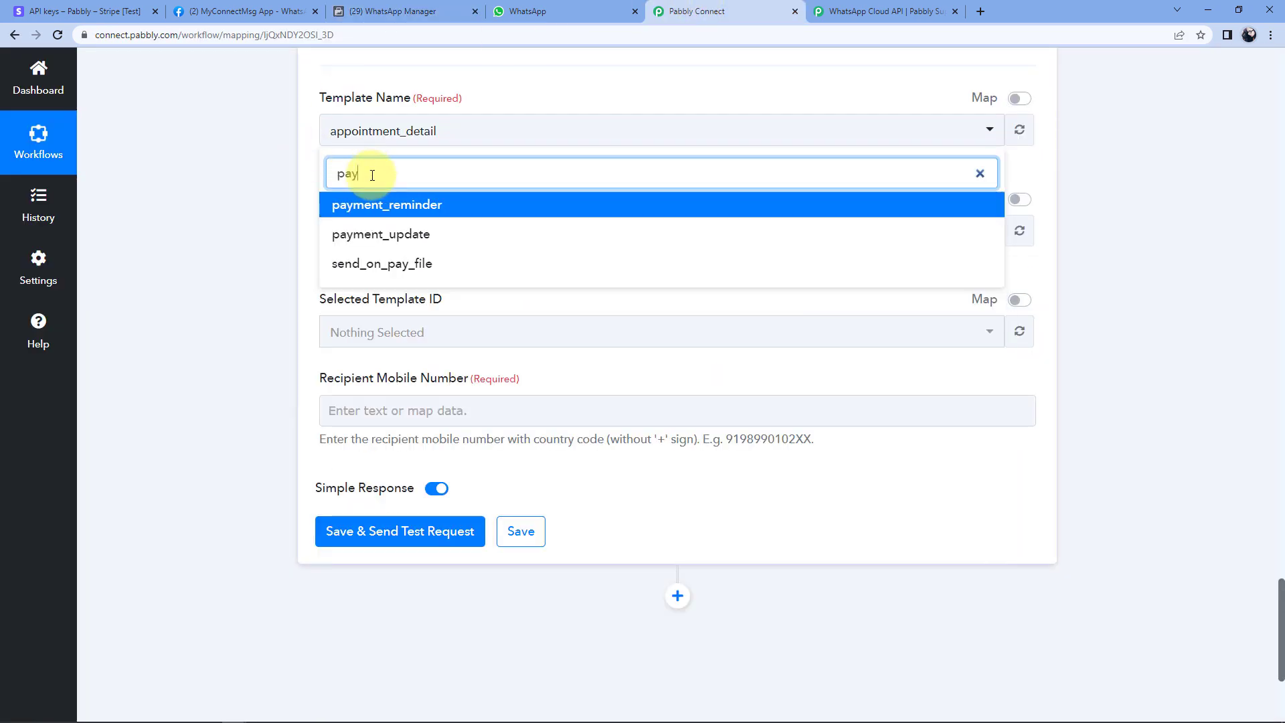
text(m)
click(404, 242)
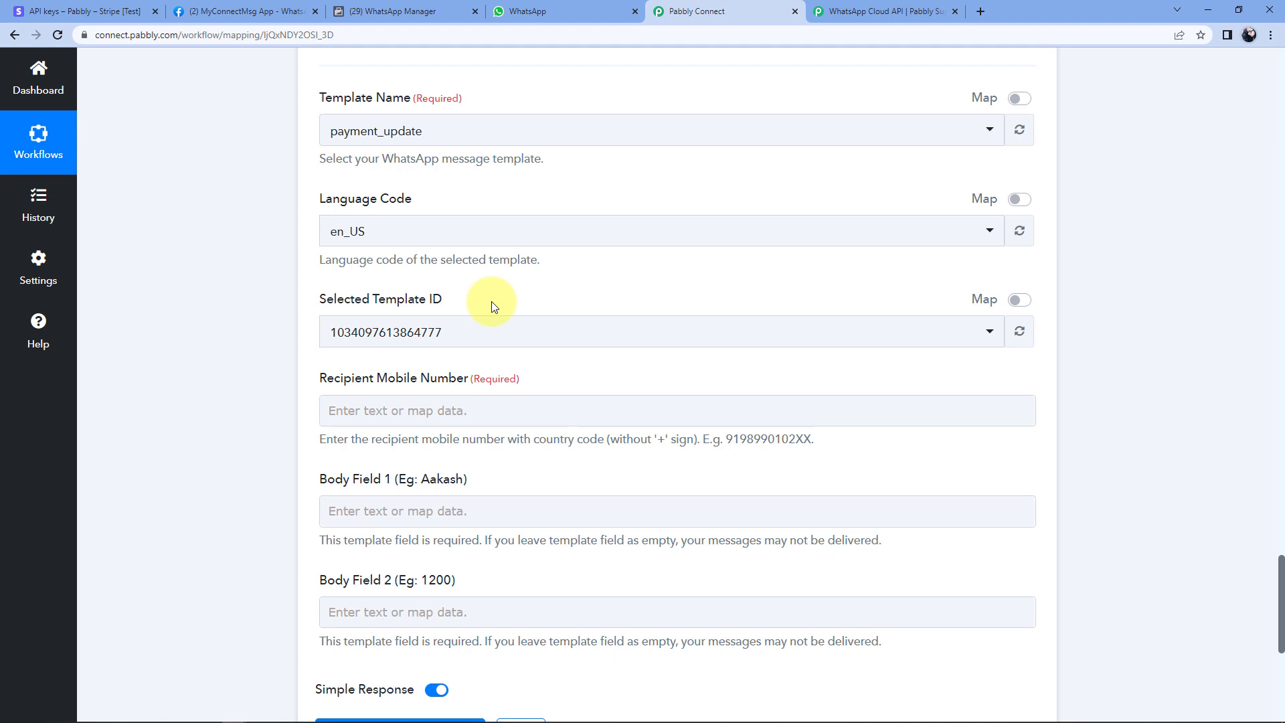
scroll(493, 306, down, 1)
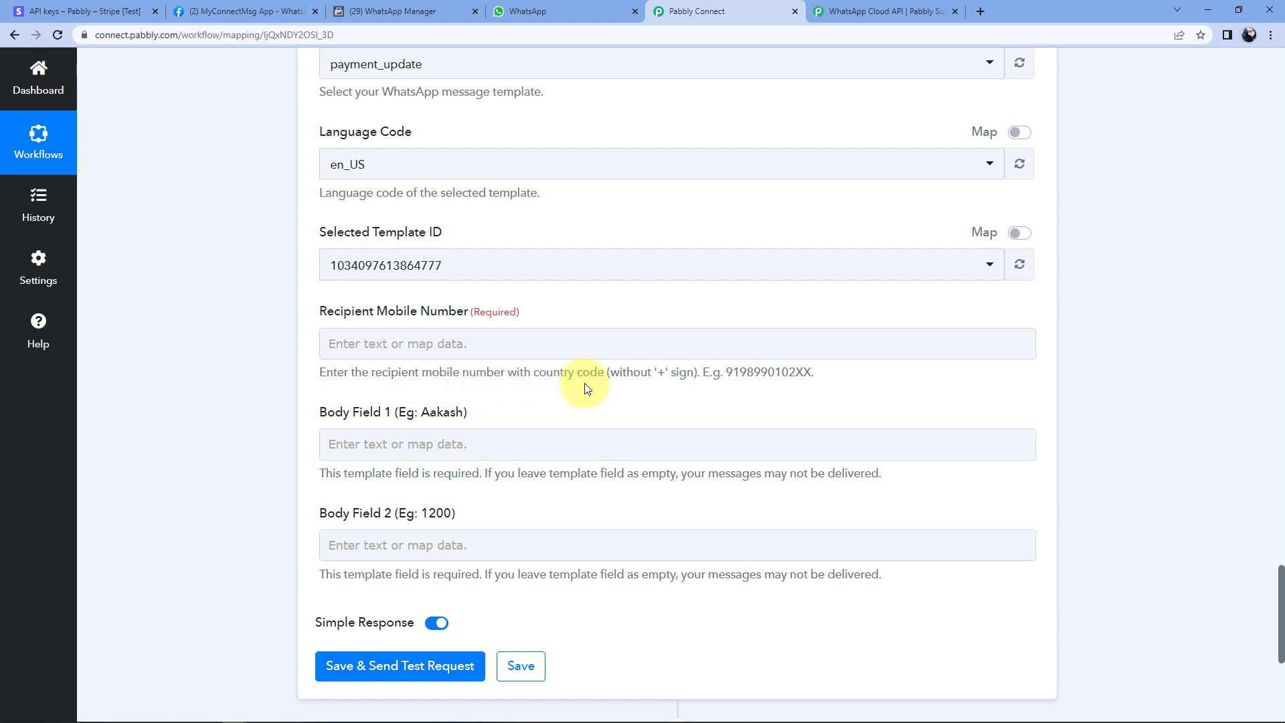
double_click(660, 371)
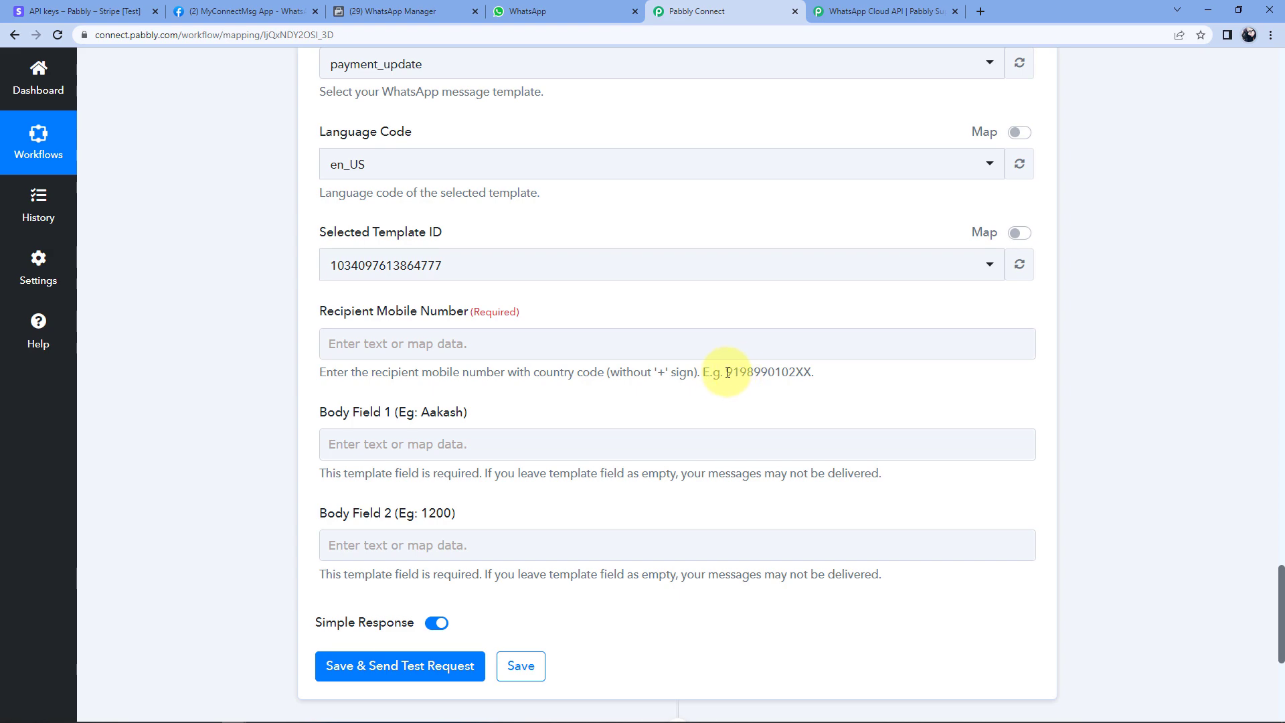
scroll(717, 292, up, 10)
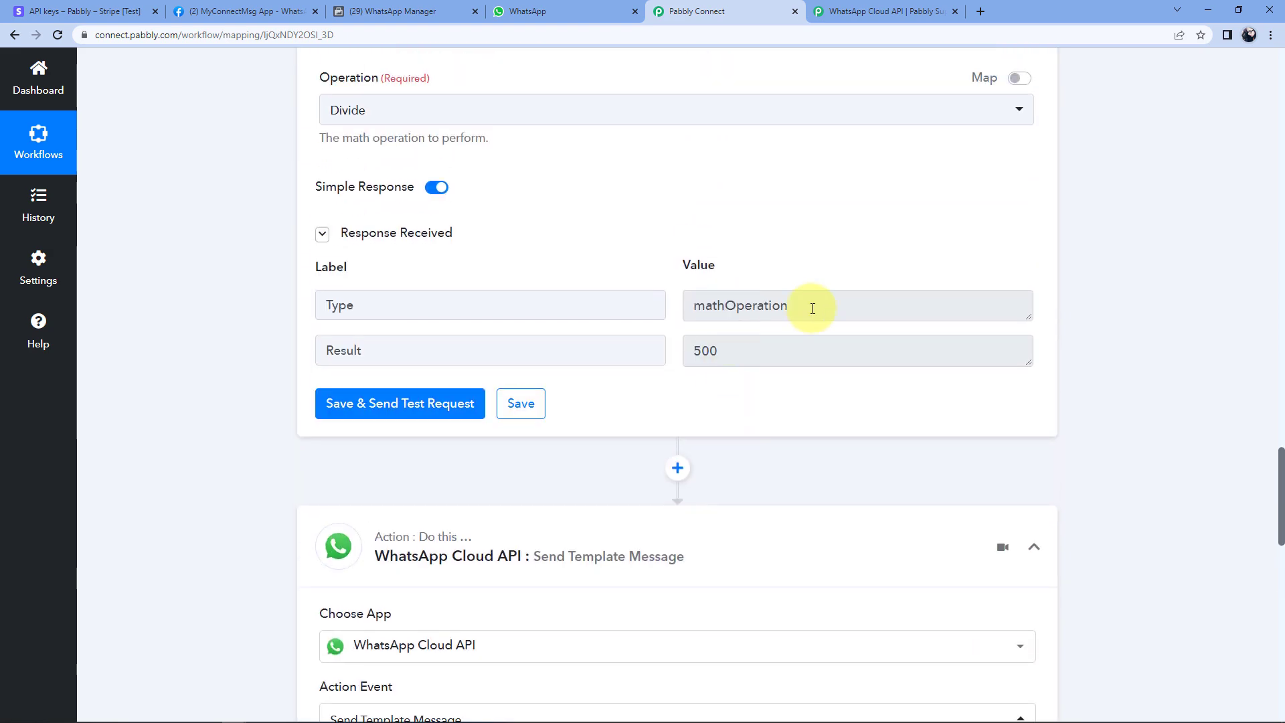
scroll(812, 308, up, 12)
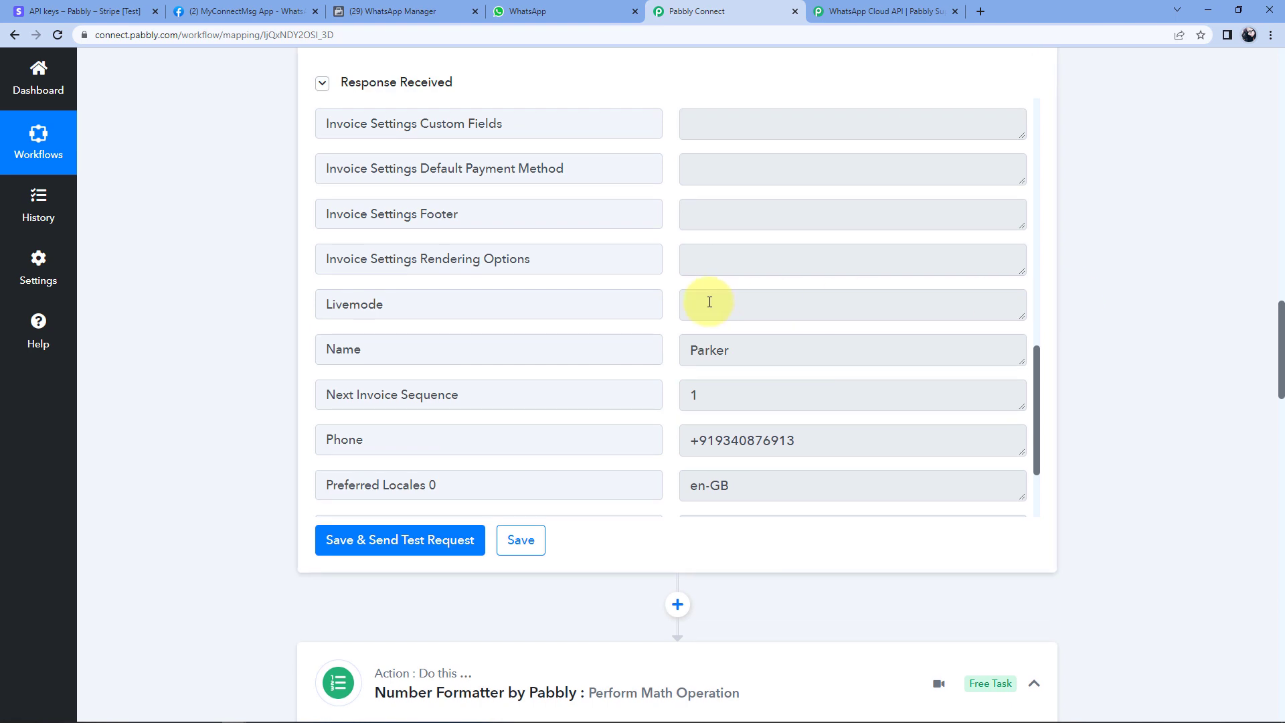
scroll(703, 306, down, 2)
drag(692, 308, 706, 308)
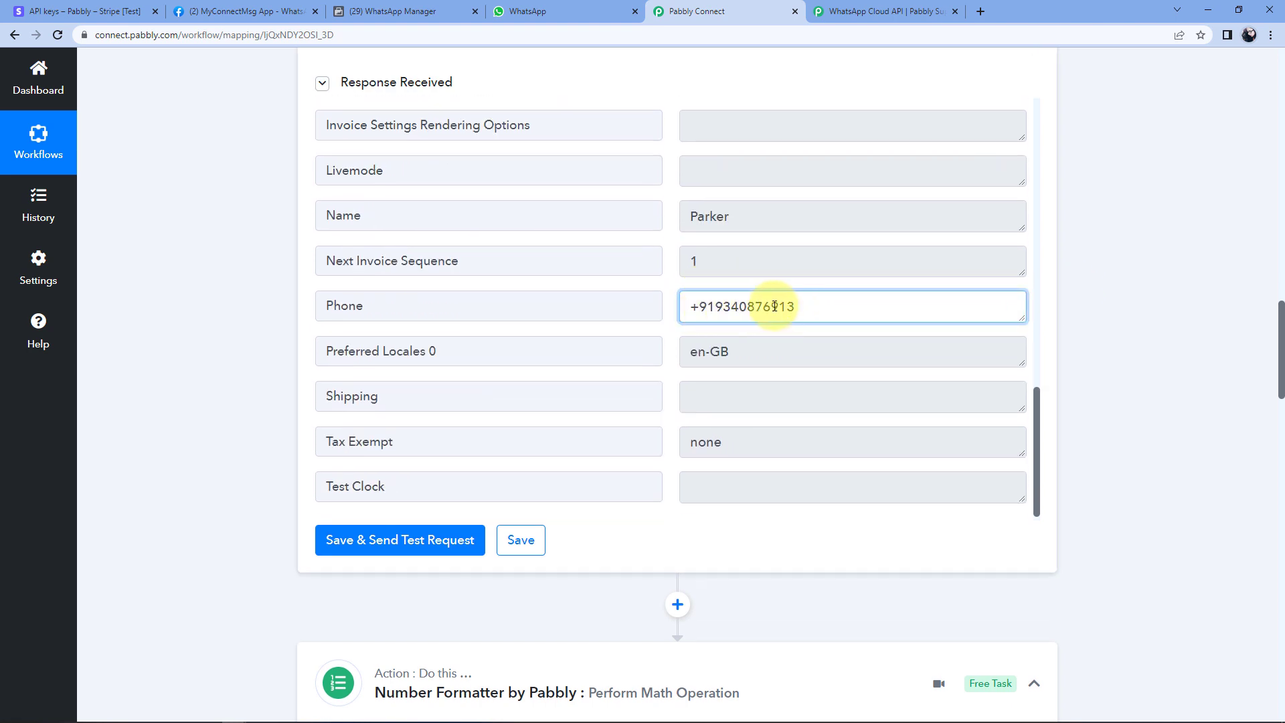
drag(698, 306, 690, 307)
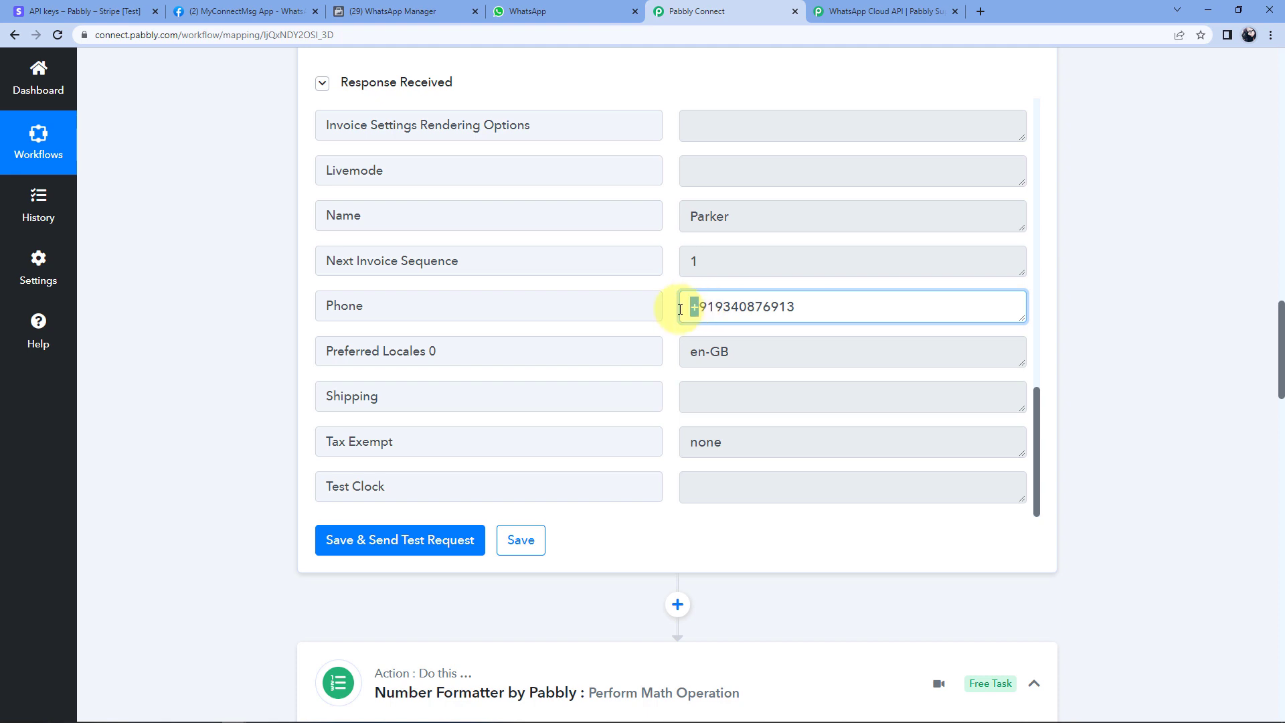
click(1068, 296)
scroll(1072, 295, down, 5)
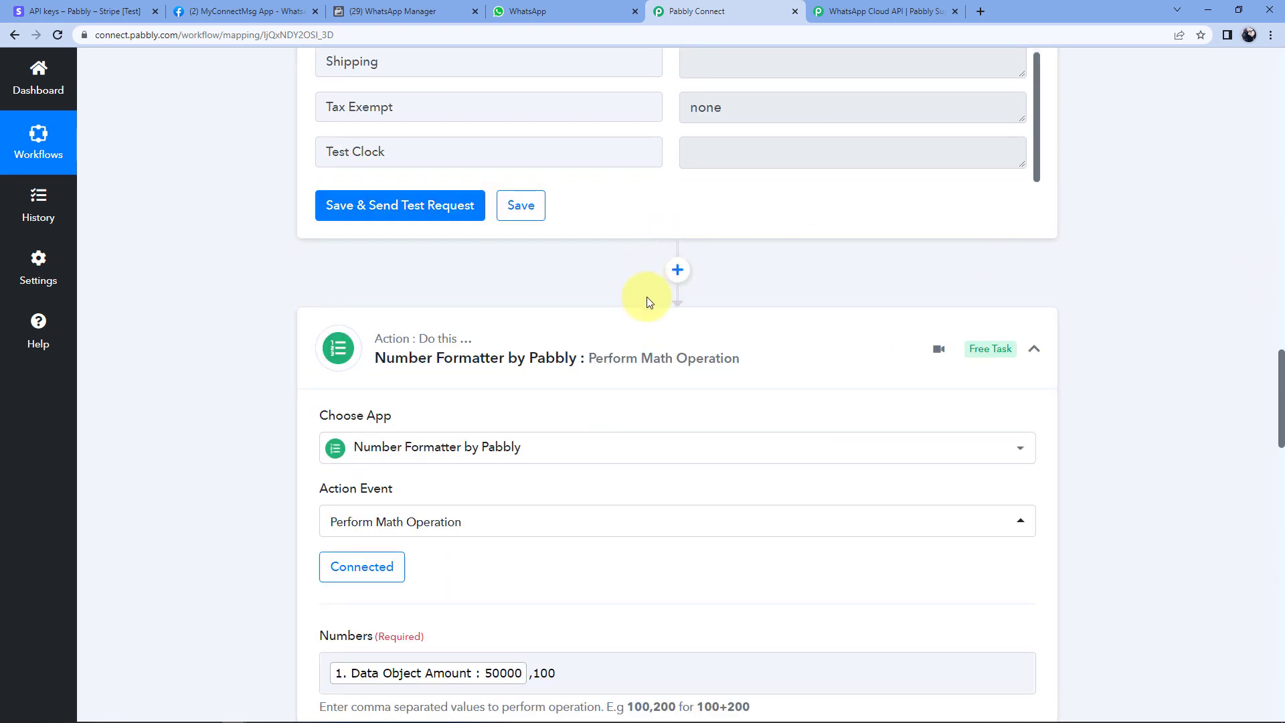
scroll(717, 295, down, 12)
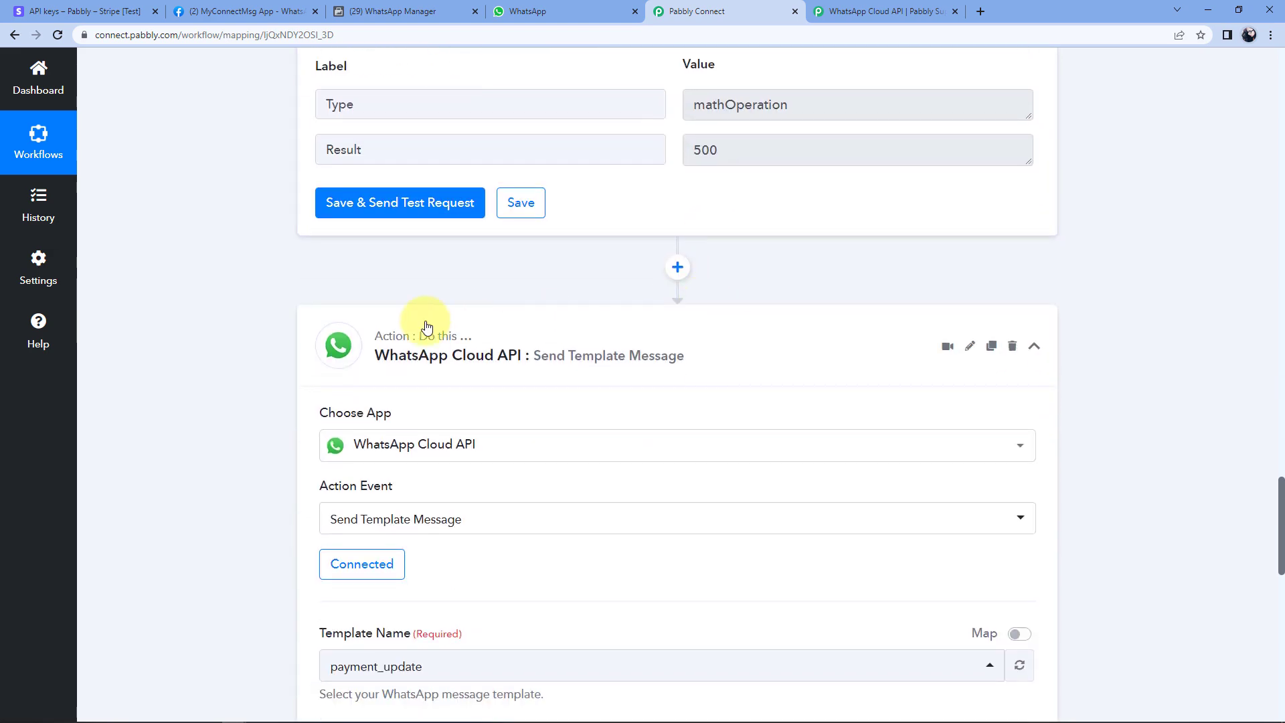
Add a connected Text Formatter step with the Split Text action just before the WhatsApp step.
click(677, 268)
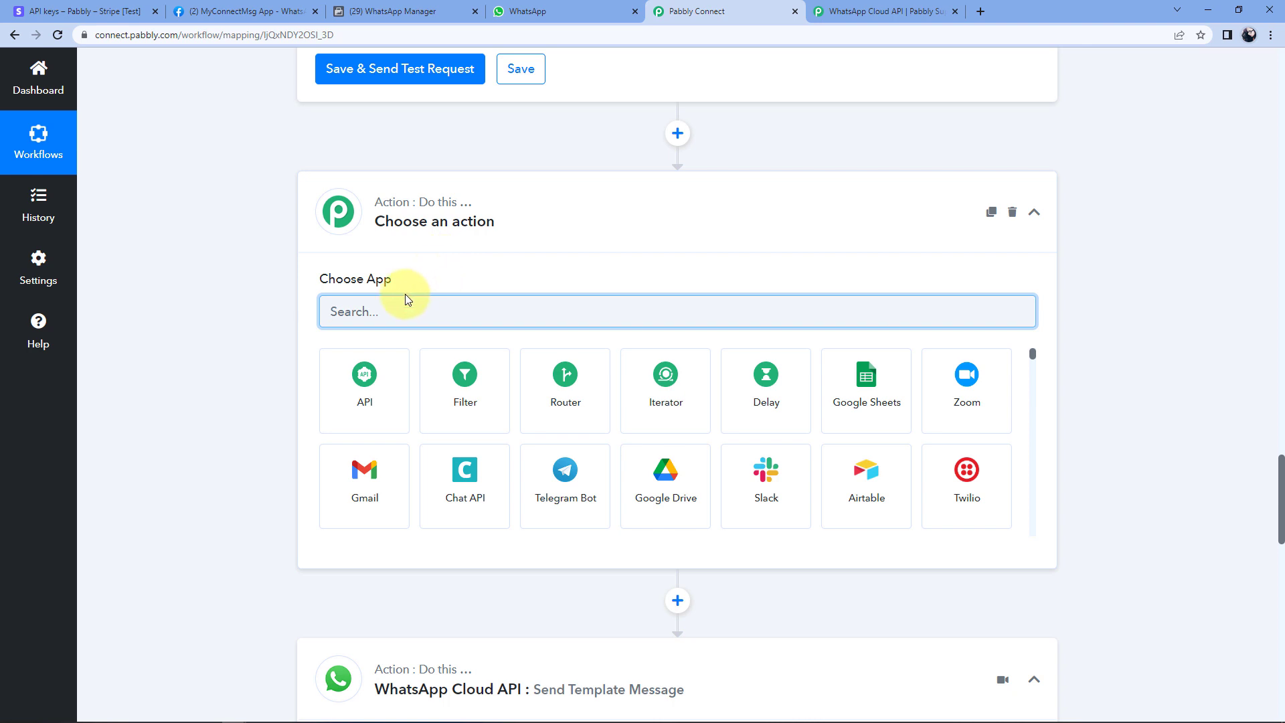
text(tex)
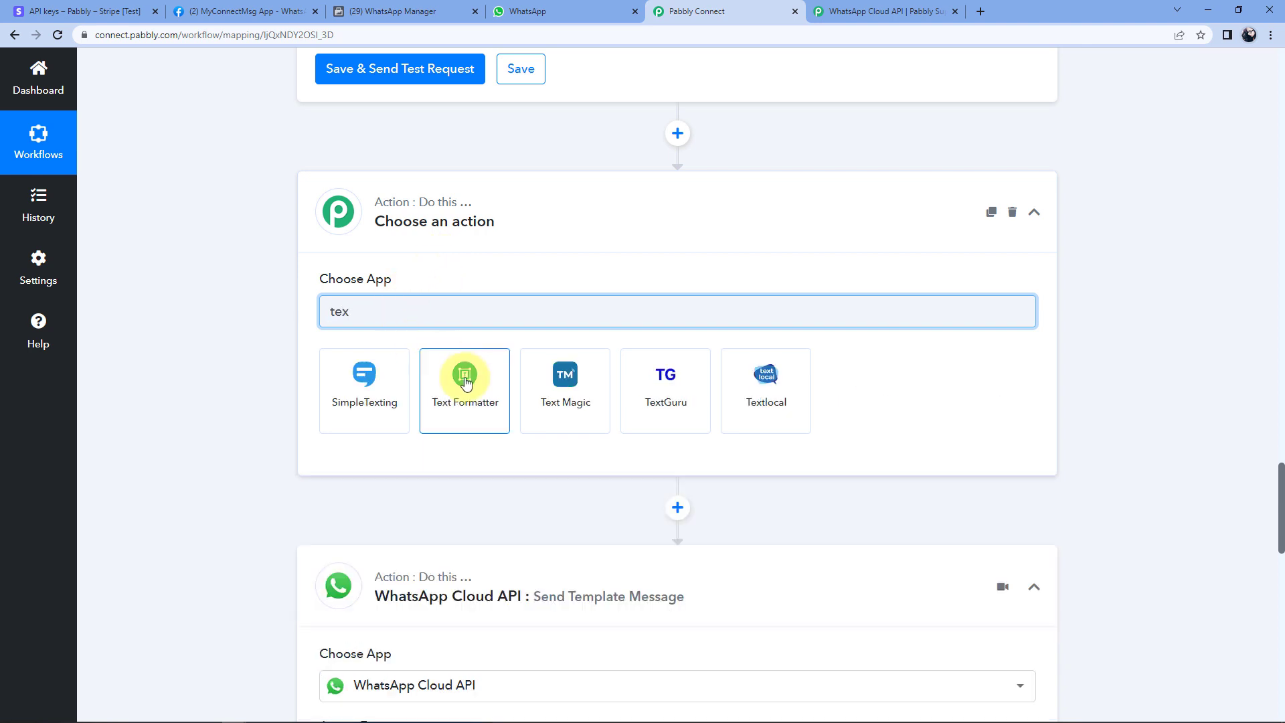
click(465, 378)
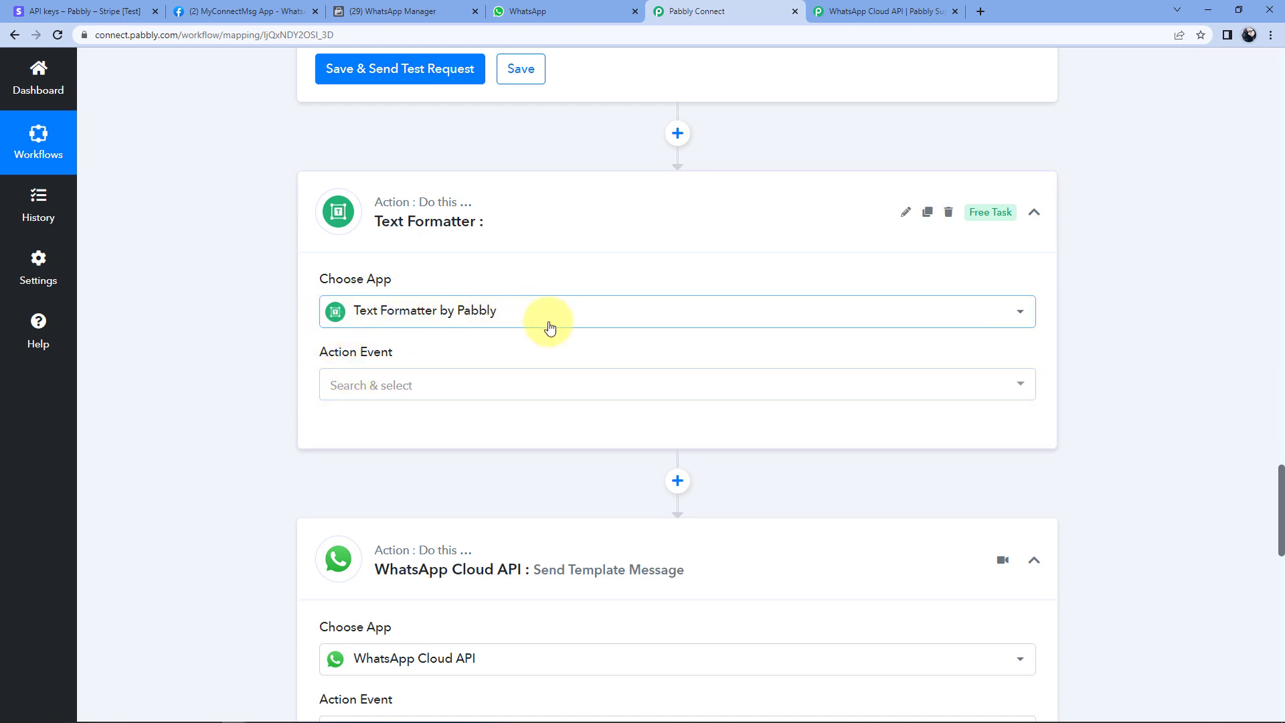
click(451, 384)
scroll(458, 337, down, 2)
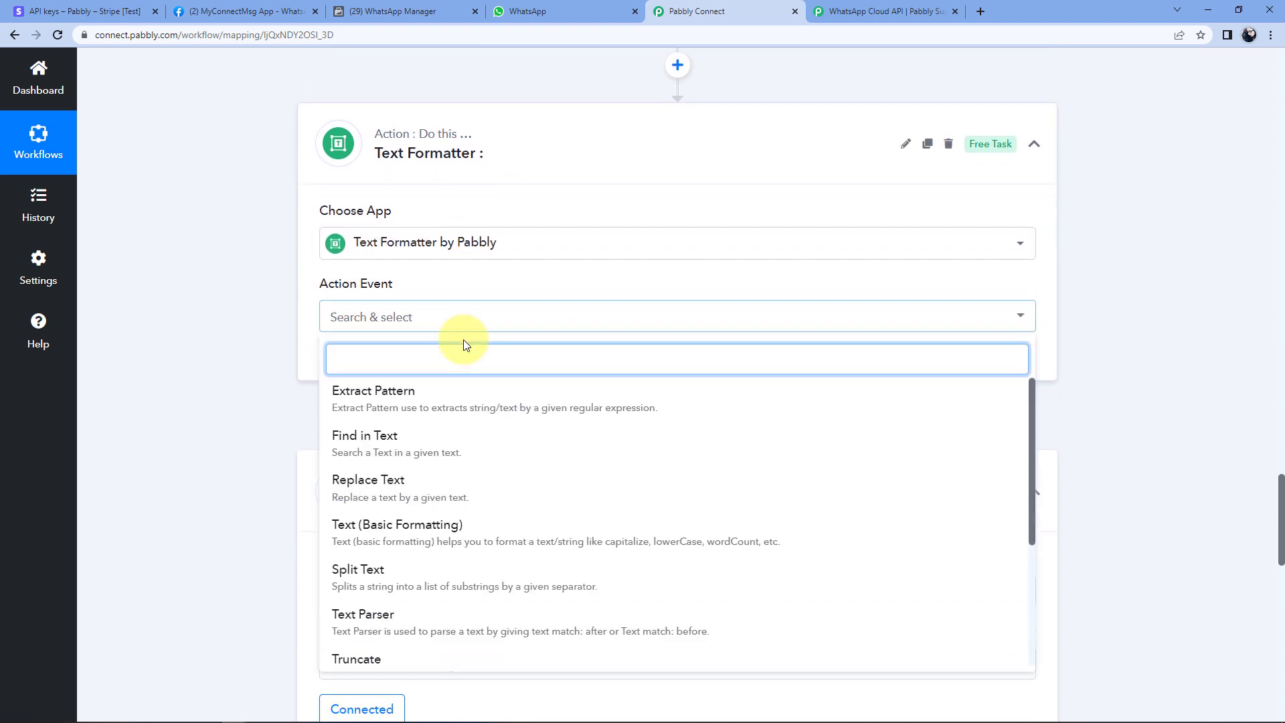
scroll(415, 379, down, 2)
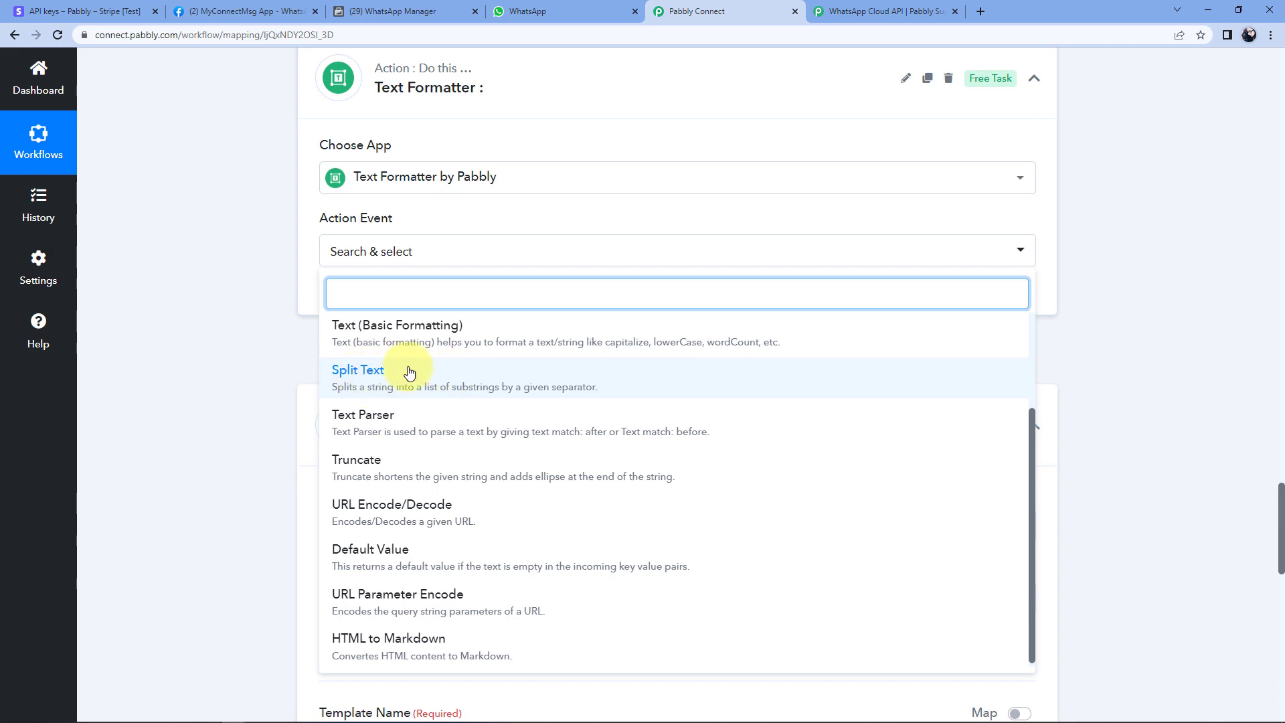
click(404, 369)
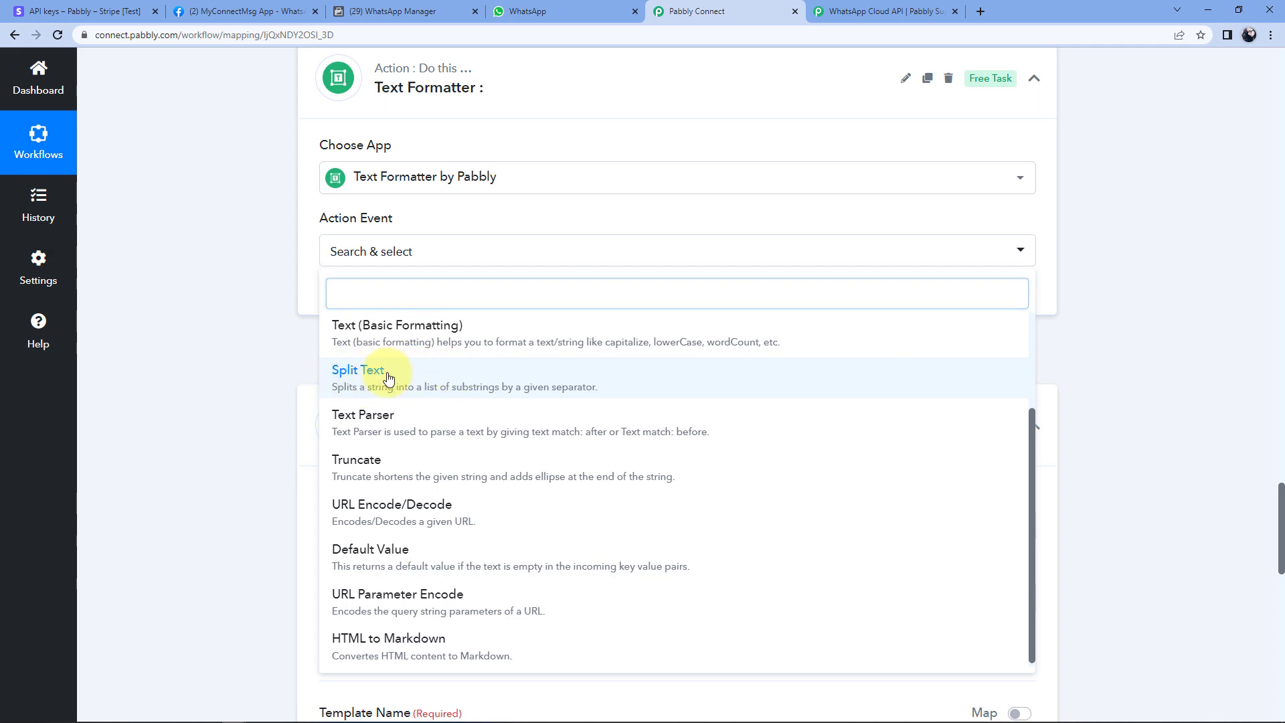
click(351, 303)
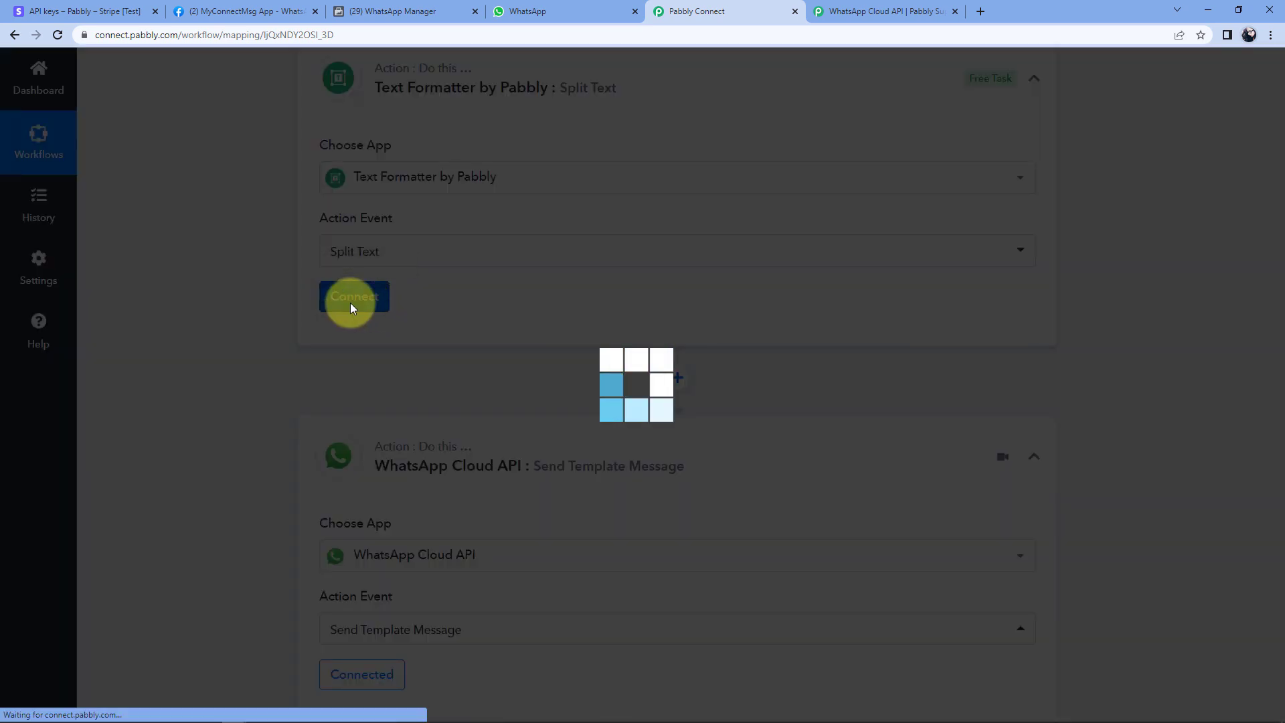
scroll(435, 303, down, 1)
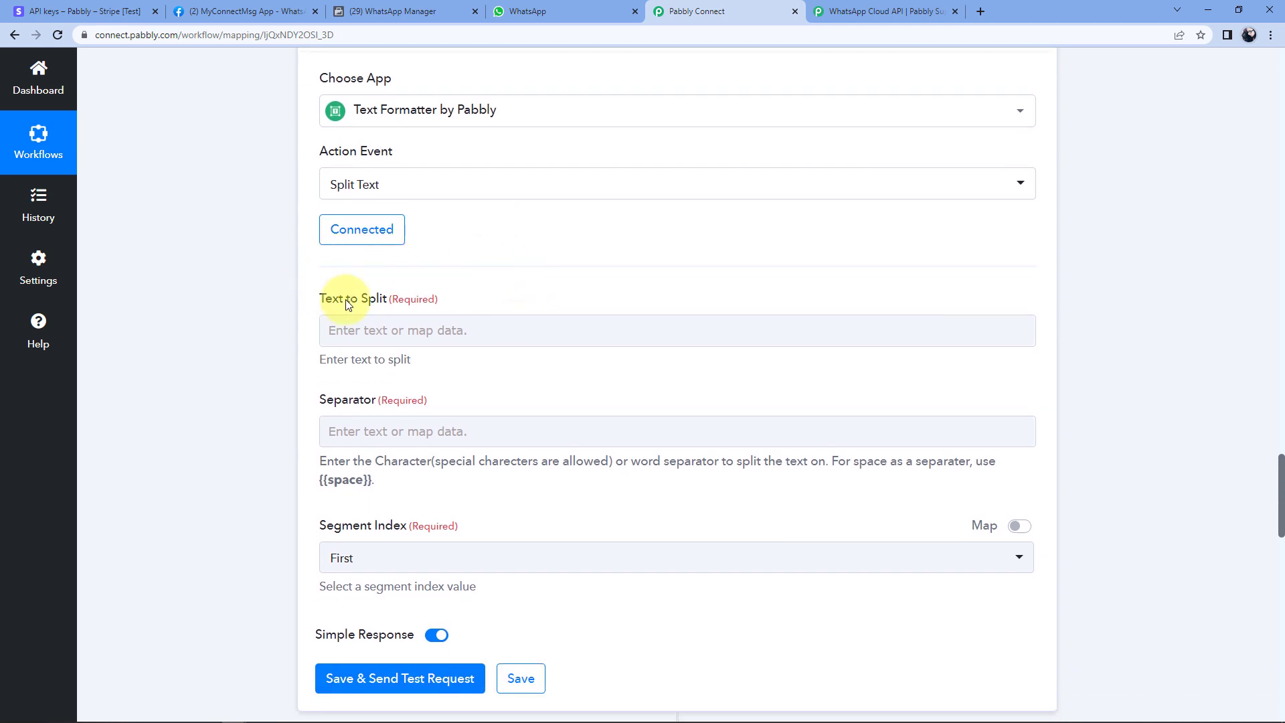
Map the retrieved Stripe customer's Phone as the Split Text step's text to split.
click(382, 328)
scroll(460, 274, down, 2)
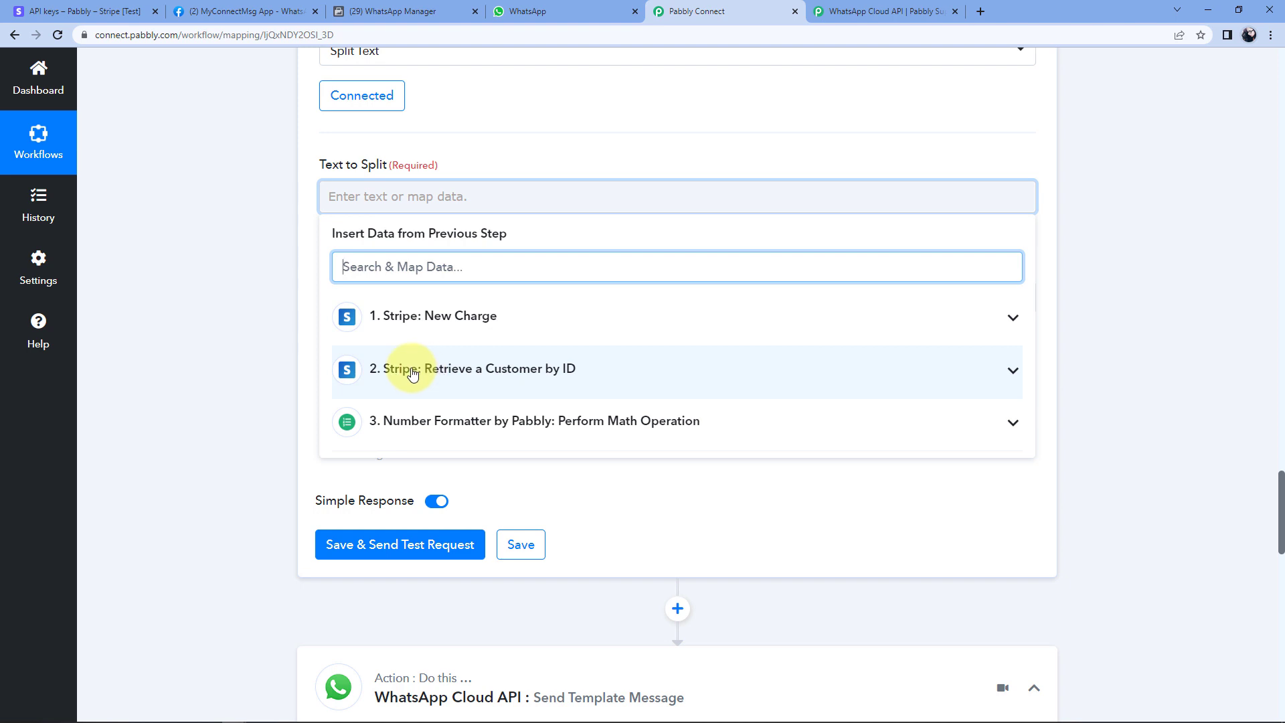
click(563, 373)
scroll(500, 448, down, 6)
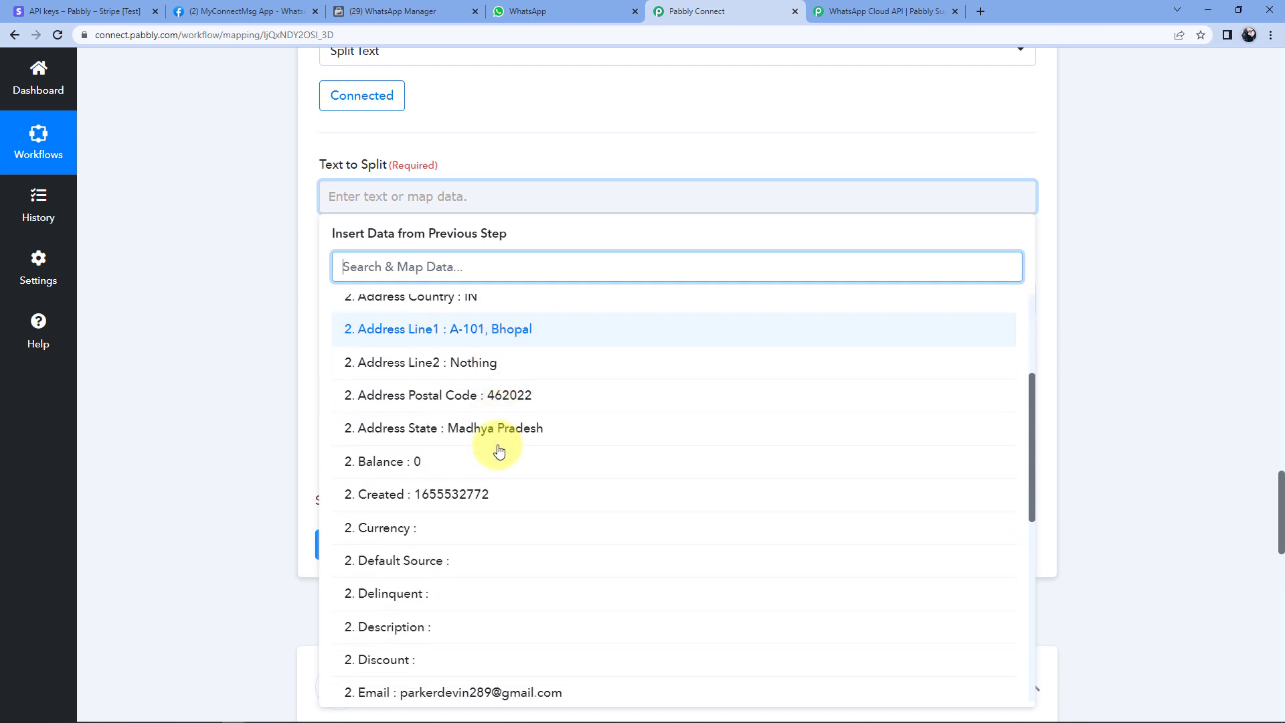
scroll(509, 426, up, 1)
scroll(510, 427, down, 3)
scroll(511, 429, down, 3)
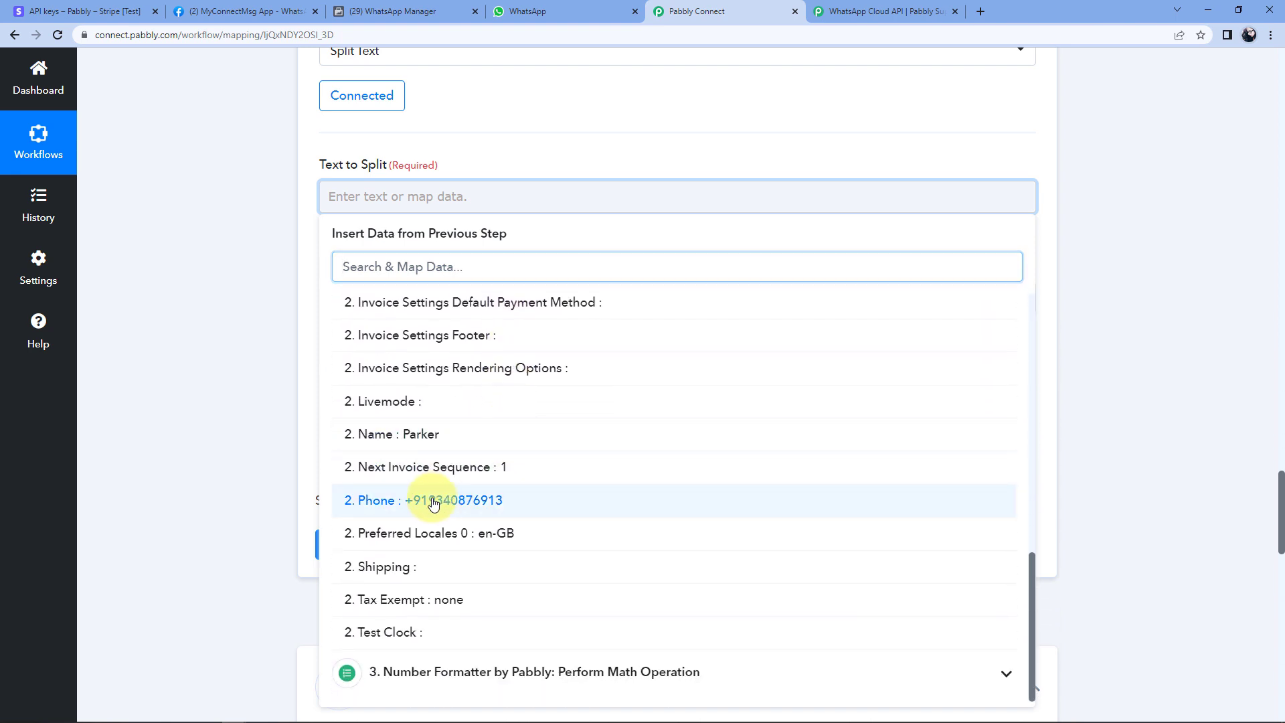
click(433, 500)
click(275, 230)
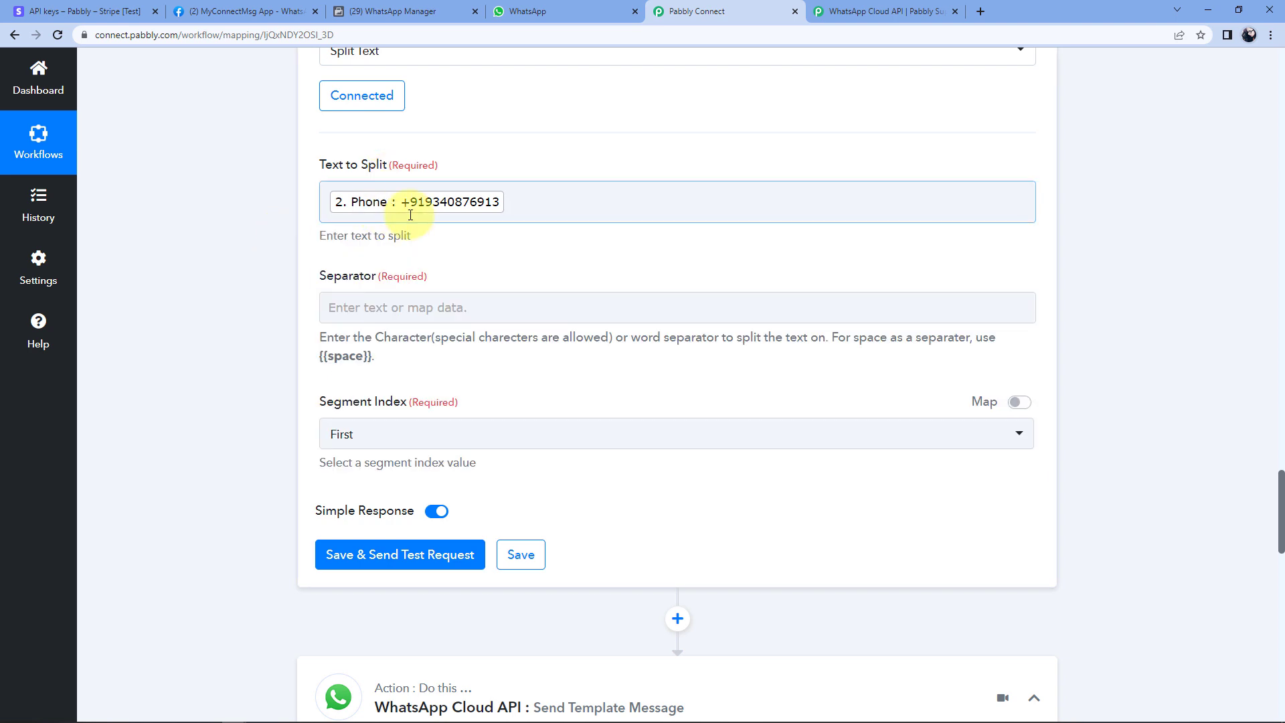
Split on separator '+' keeping the Second segment, then save and test to get the plus-free number.
click(364, 310)
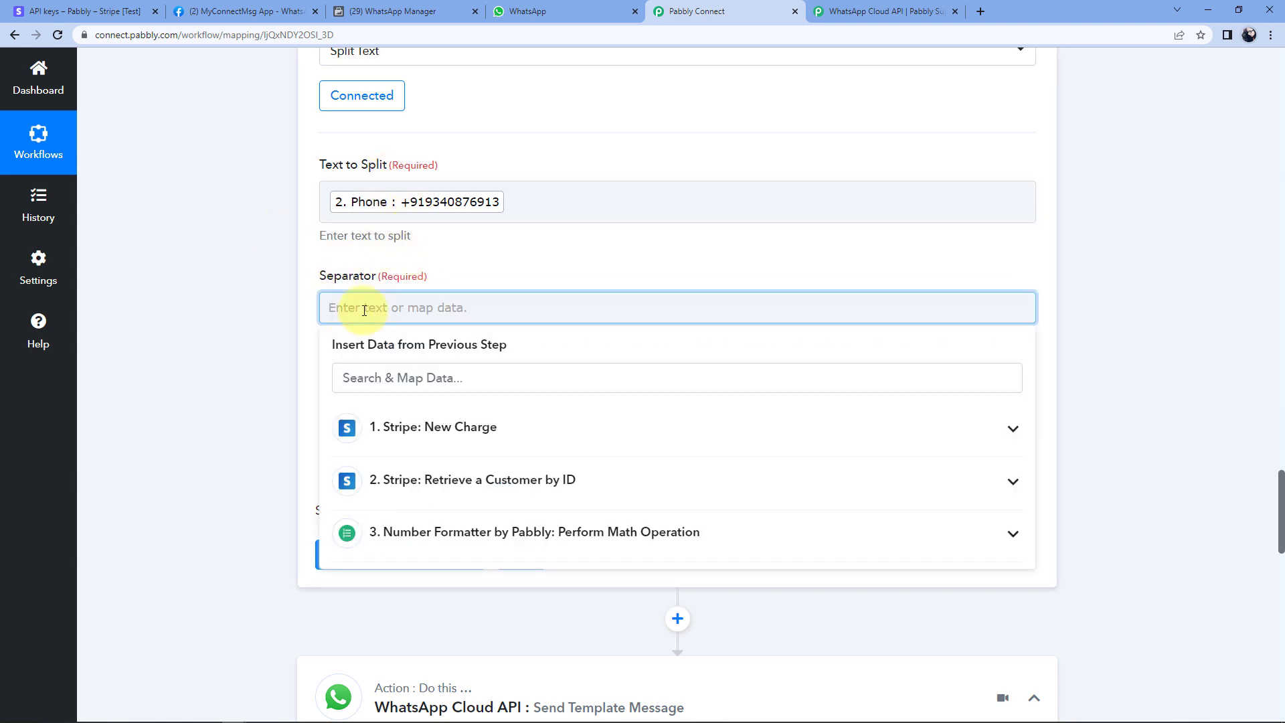
text(+)
click(264, 320)
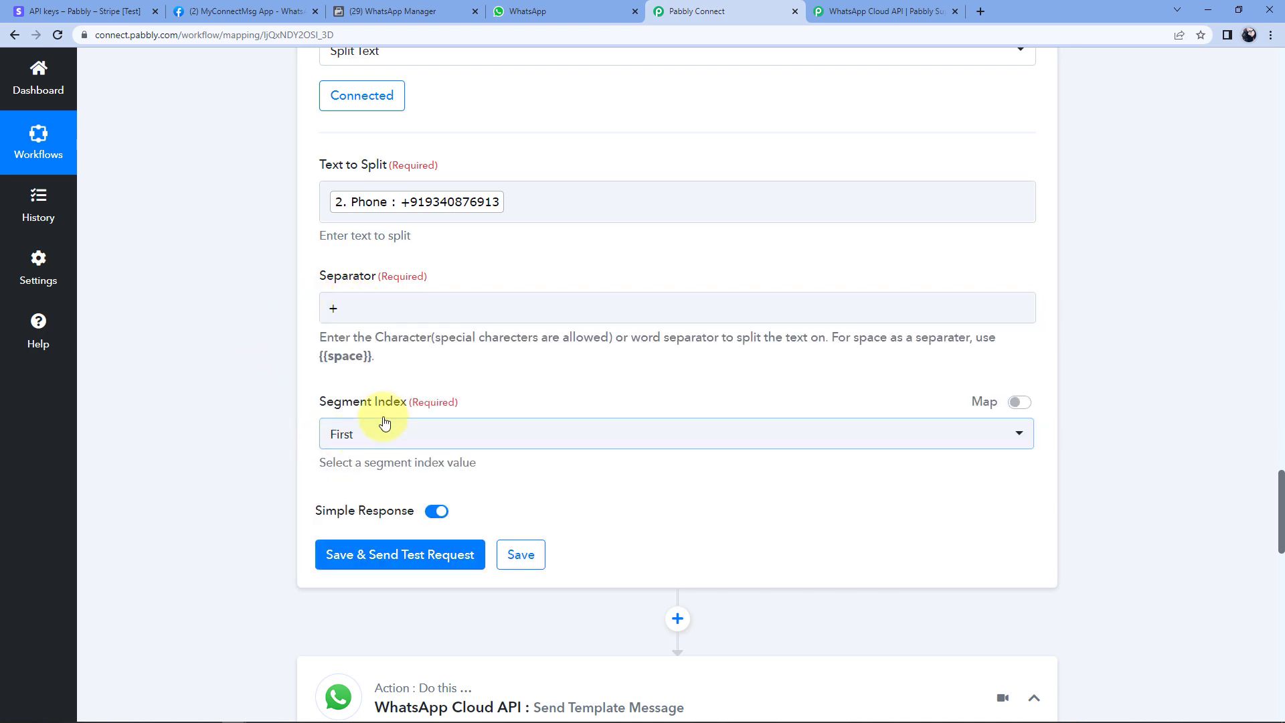
click(405, 436)
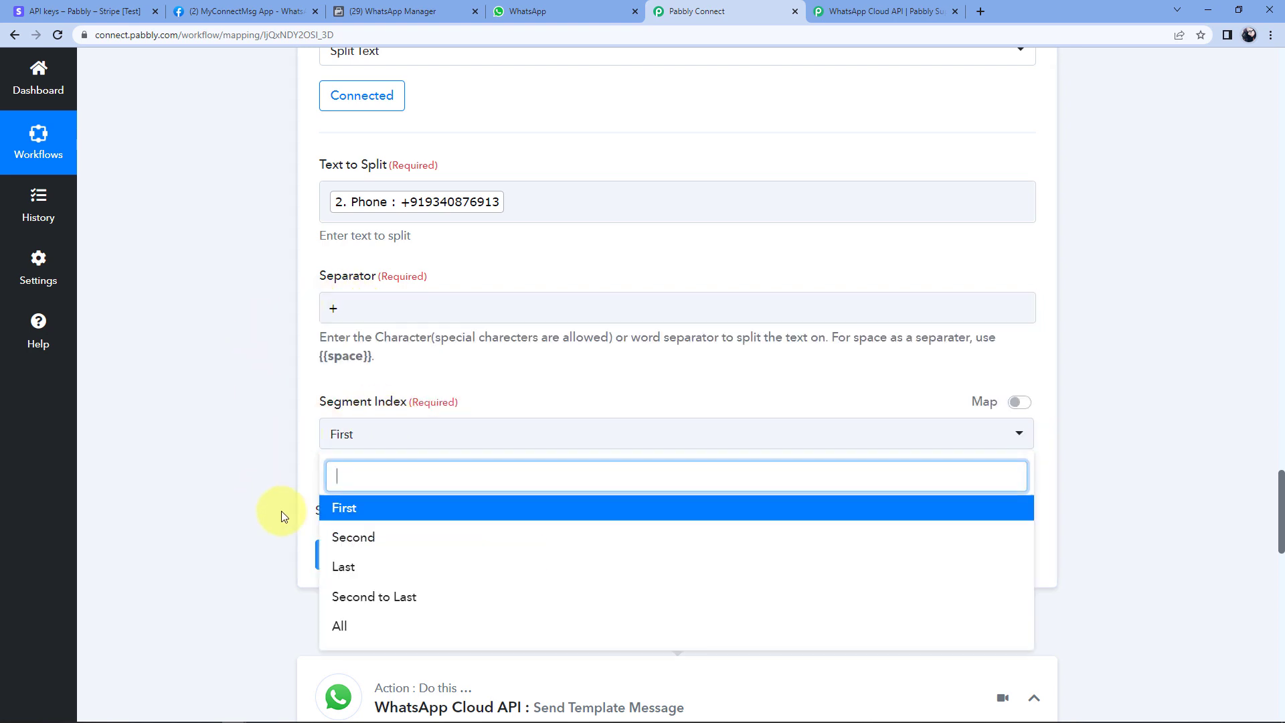
click(350, 535)
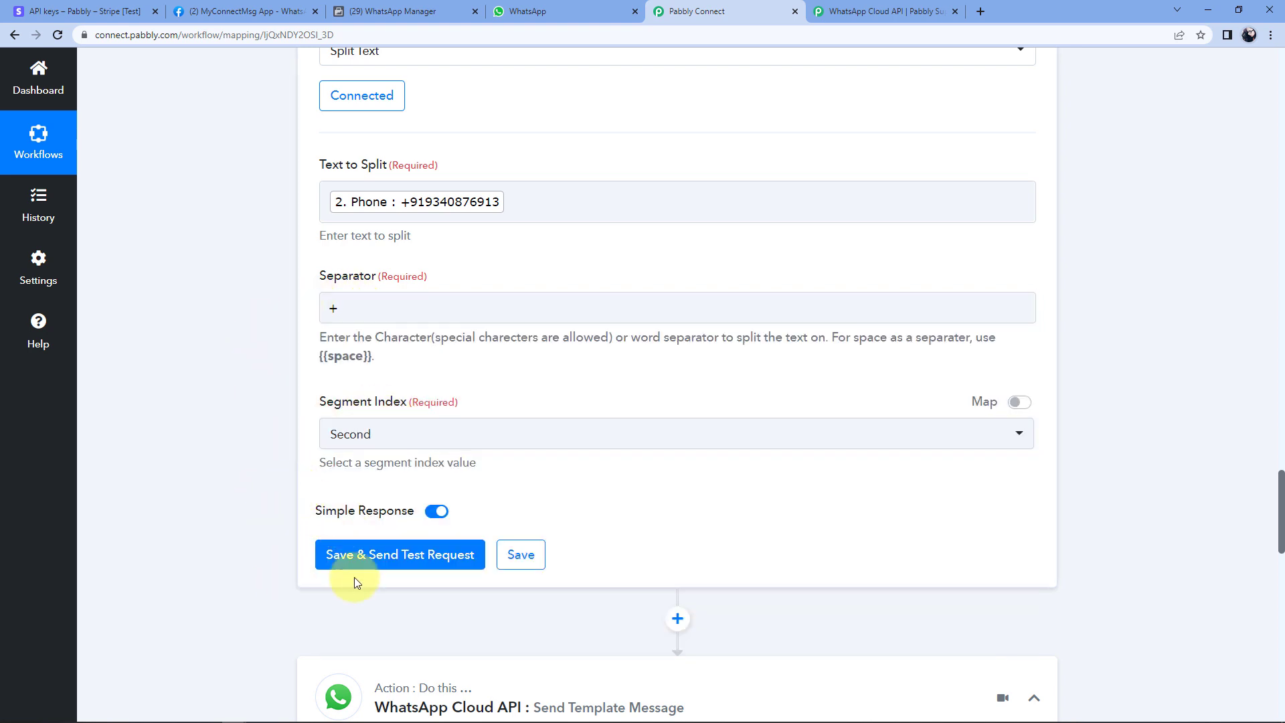
click(414, 553)
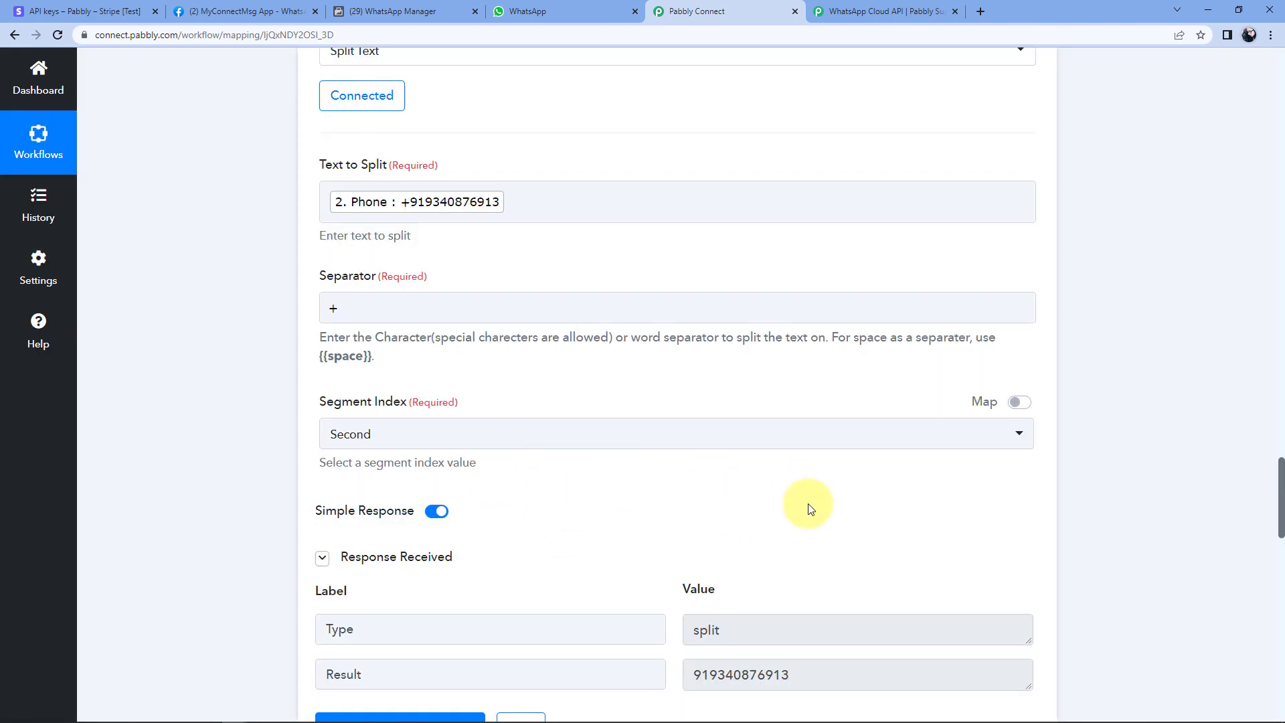
scroll(807, 499, down, 2)
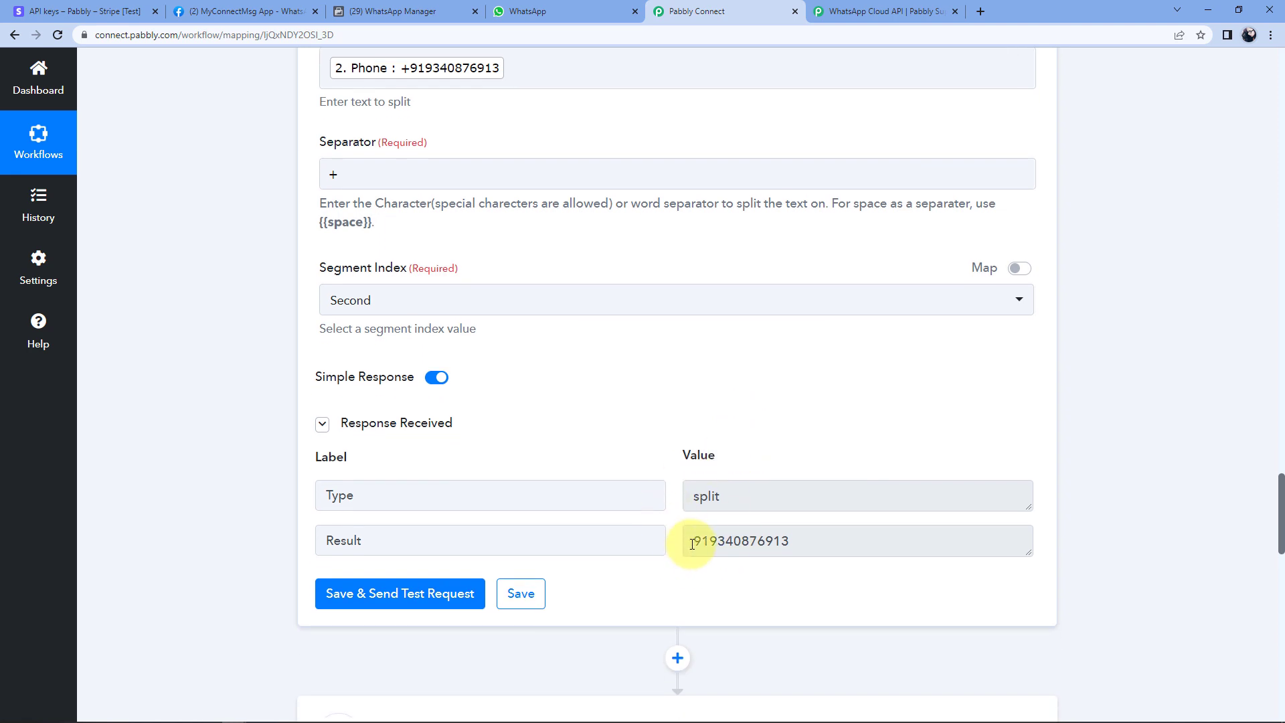
mouse_move(692, 544)
mouse_down()
mouse_move(797, 544)
mouse_move(696, 543)
mouse_up()
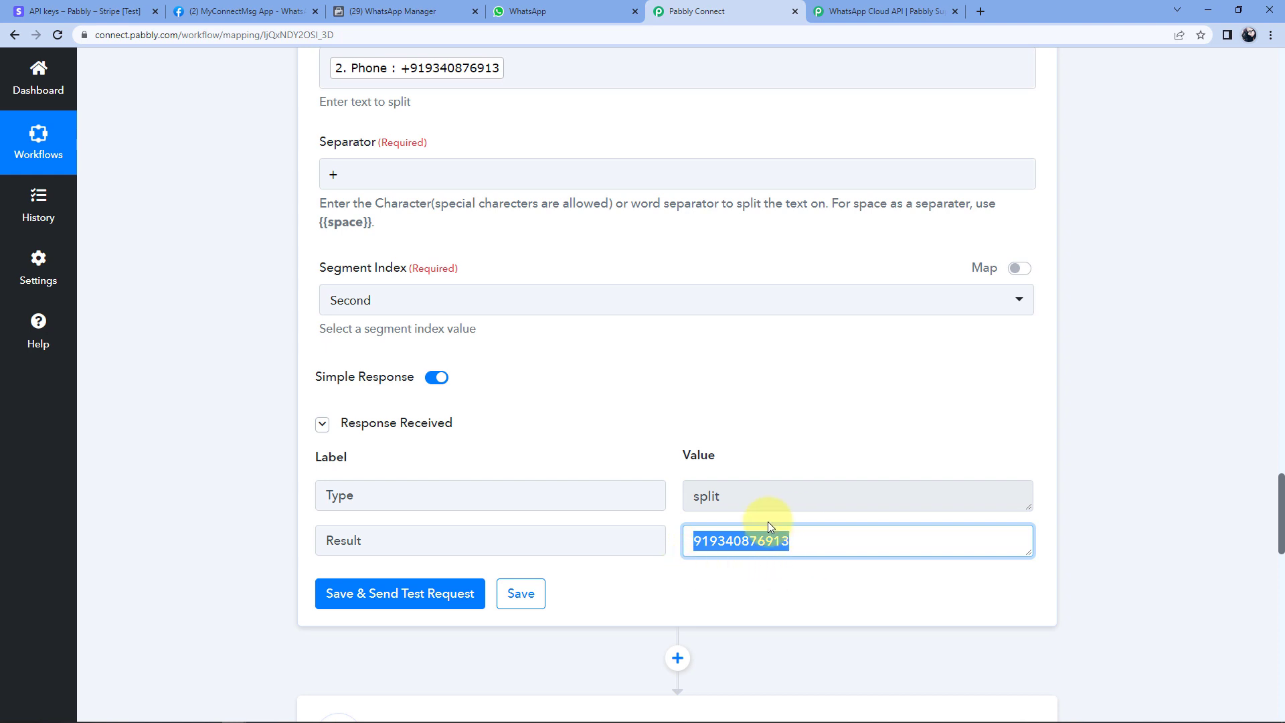
click(680, 522)
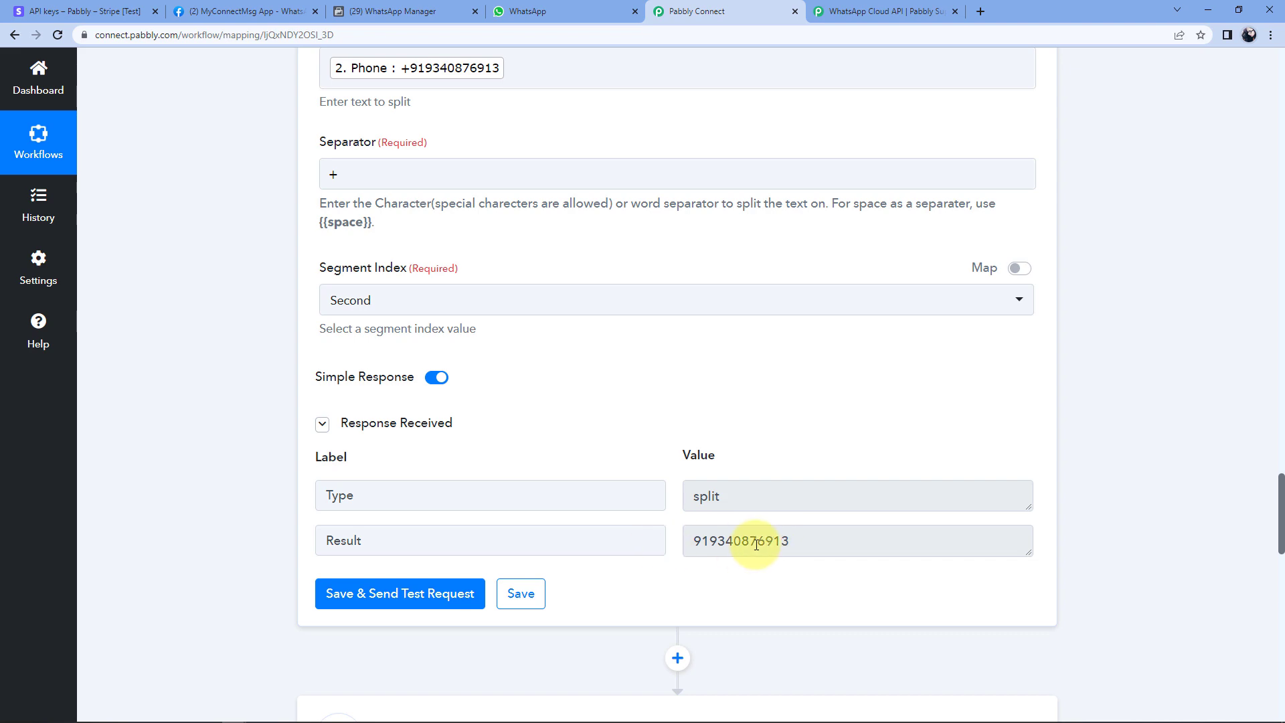
scroll(713, 548, down, 3)
scroll(715, 549, down, 10)
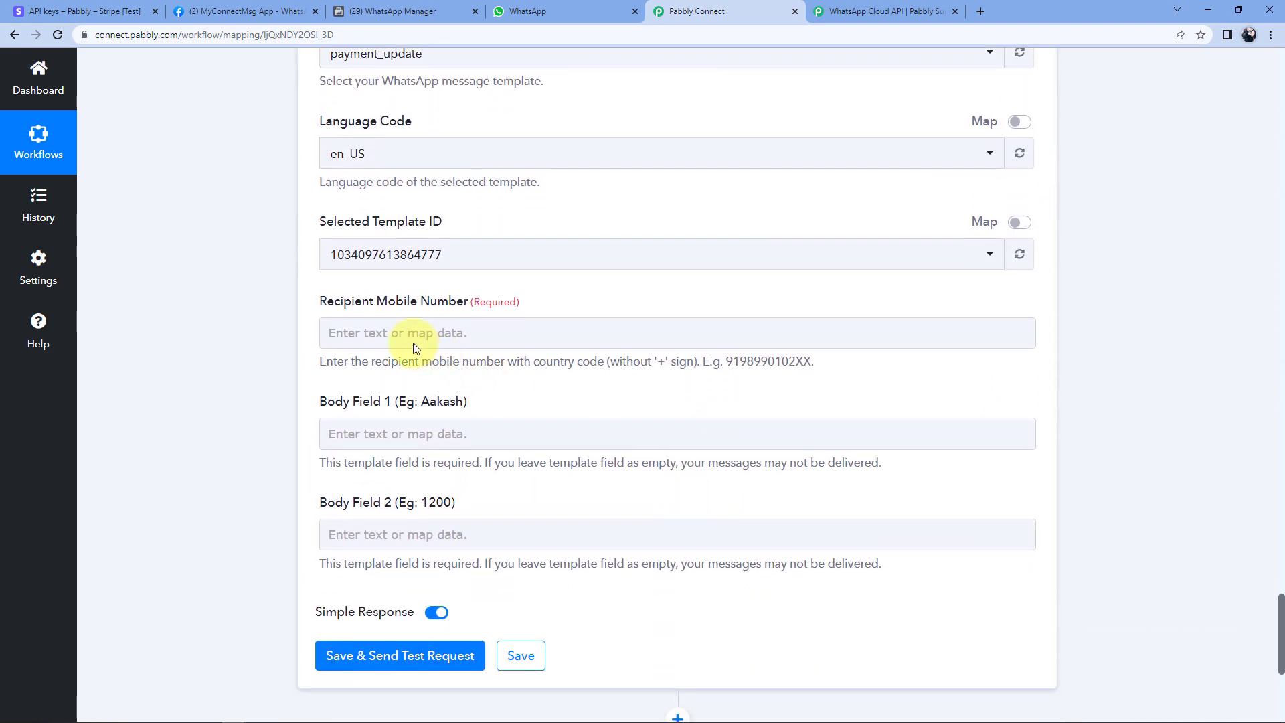
Keep and save the existing WhatsApp Cloud API connection for the send step.
click(411, 340)
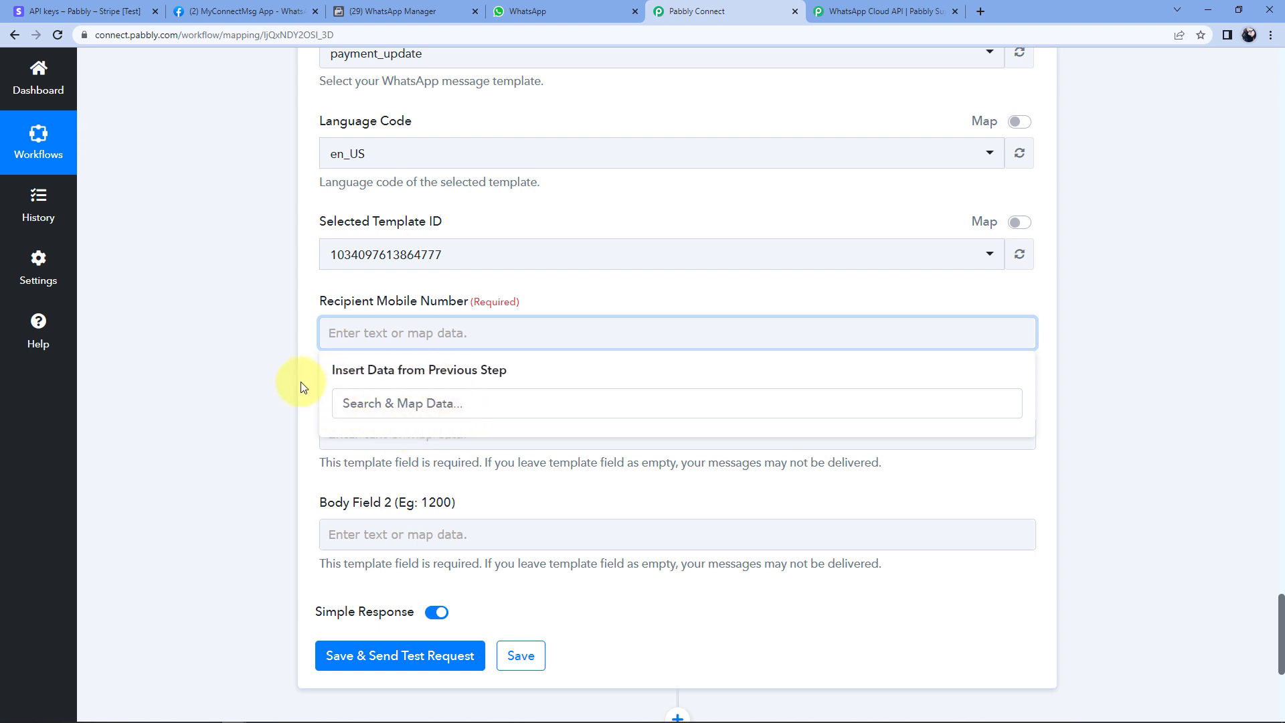
click(283, 376)
scroll(283, 382, up, 5)
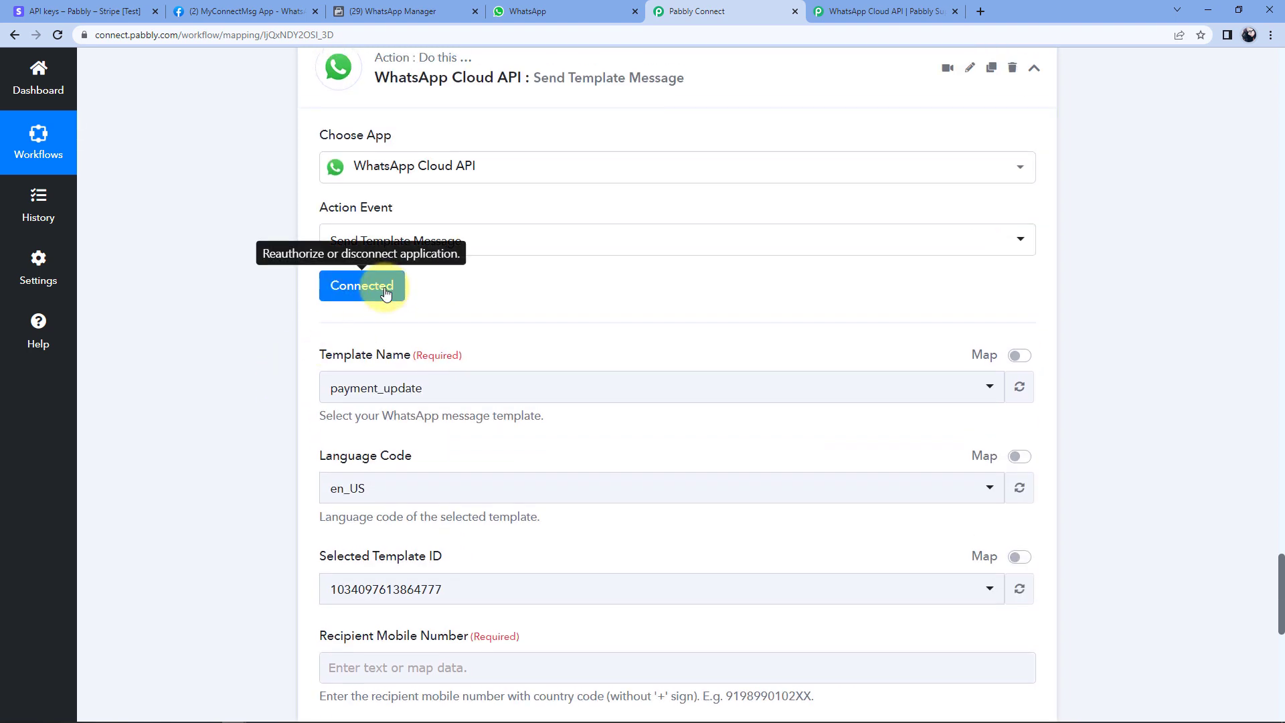
click(390, 299)
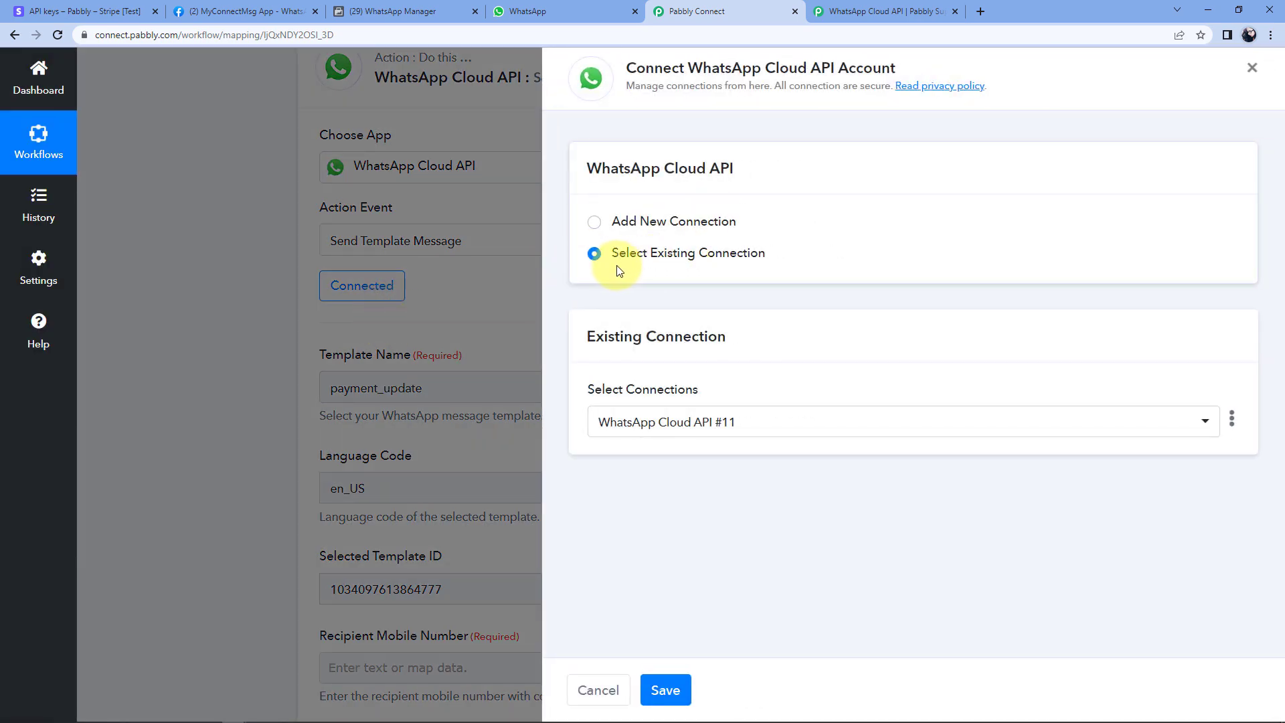
click(669, 696)
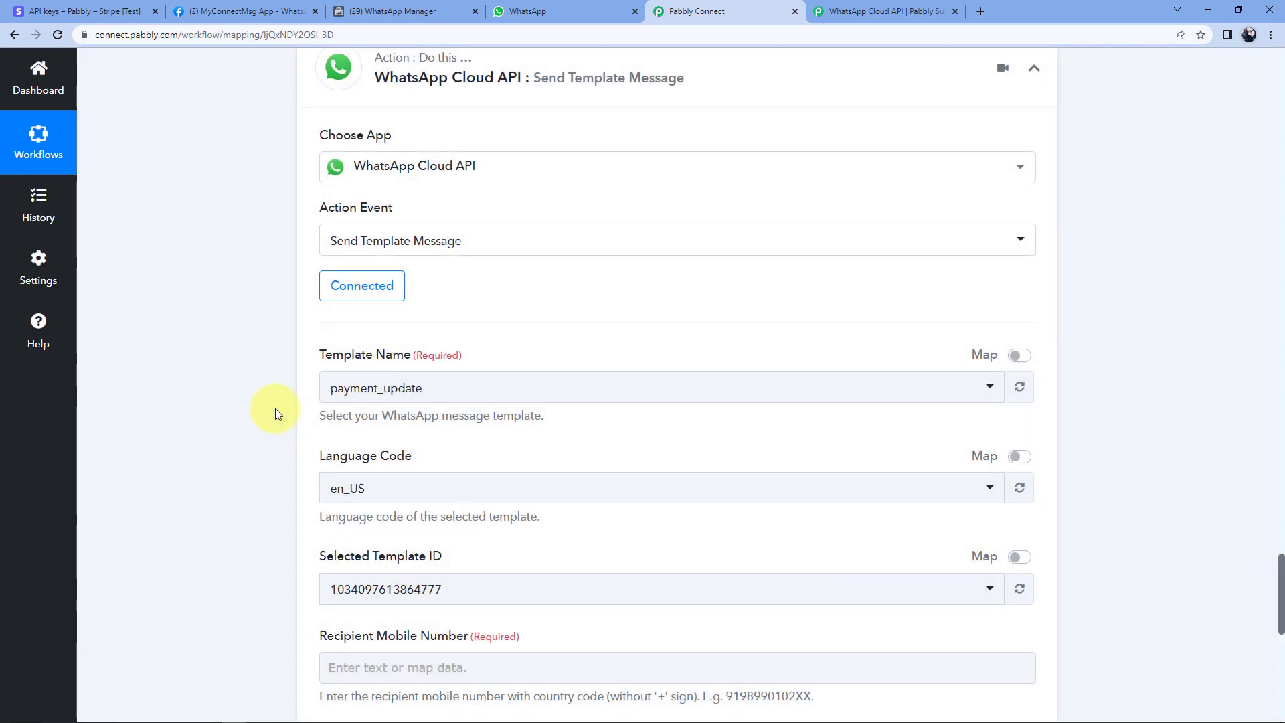
Map Recipient Mobile Number to the Text Formatter Split Text step's Result.
scroll(275, 409, down, 5)
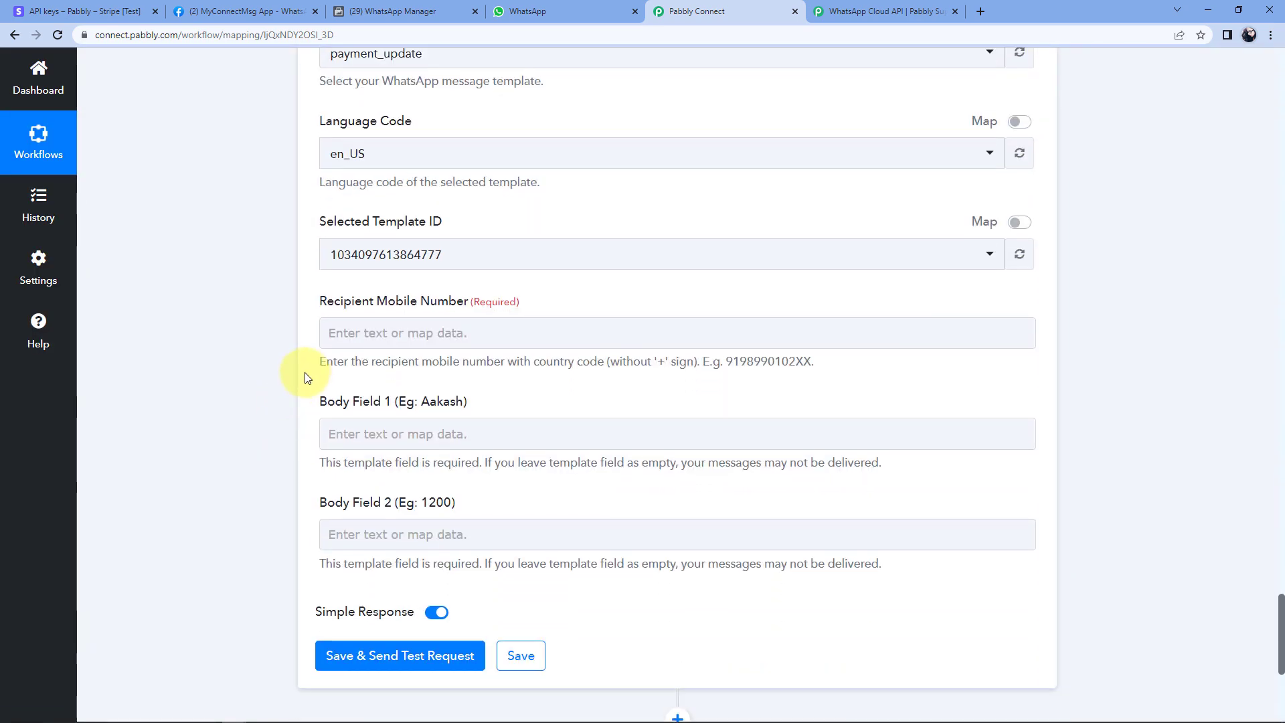
click(384, 330)
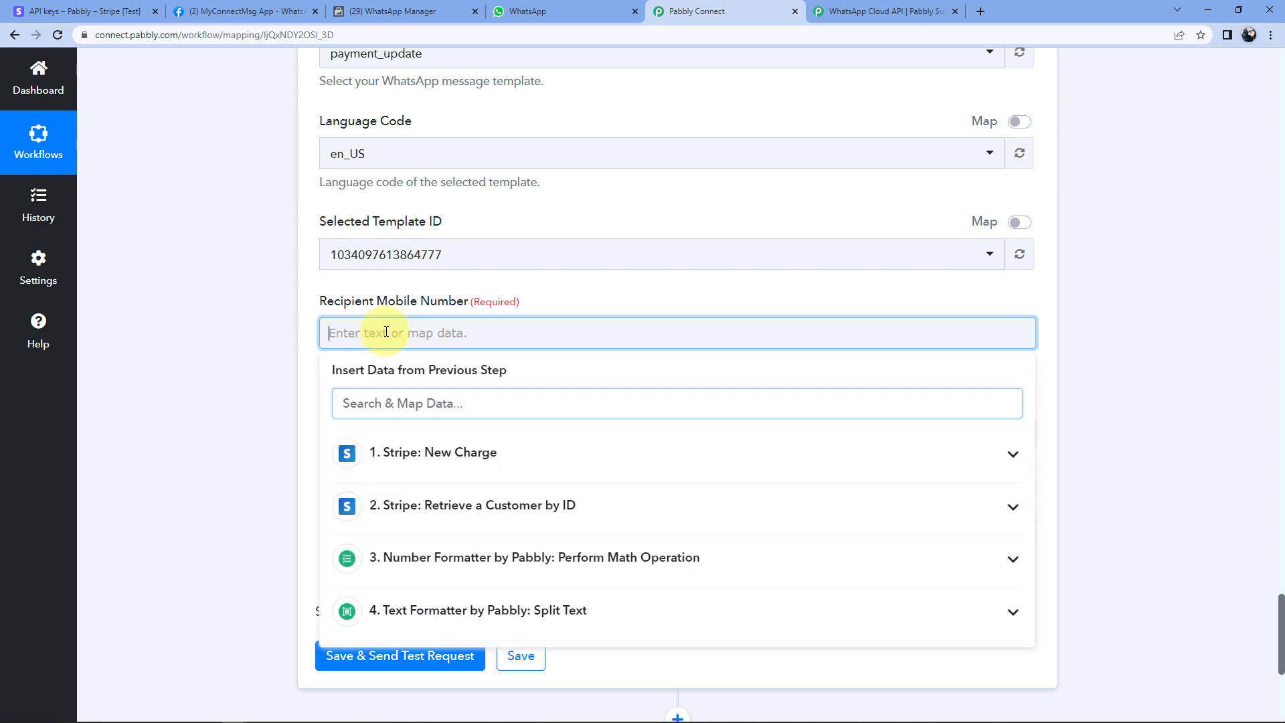
scroll(374, 336, down, 1)
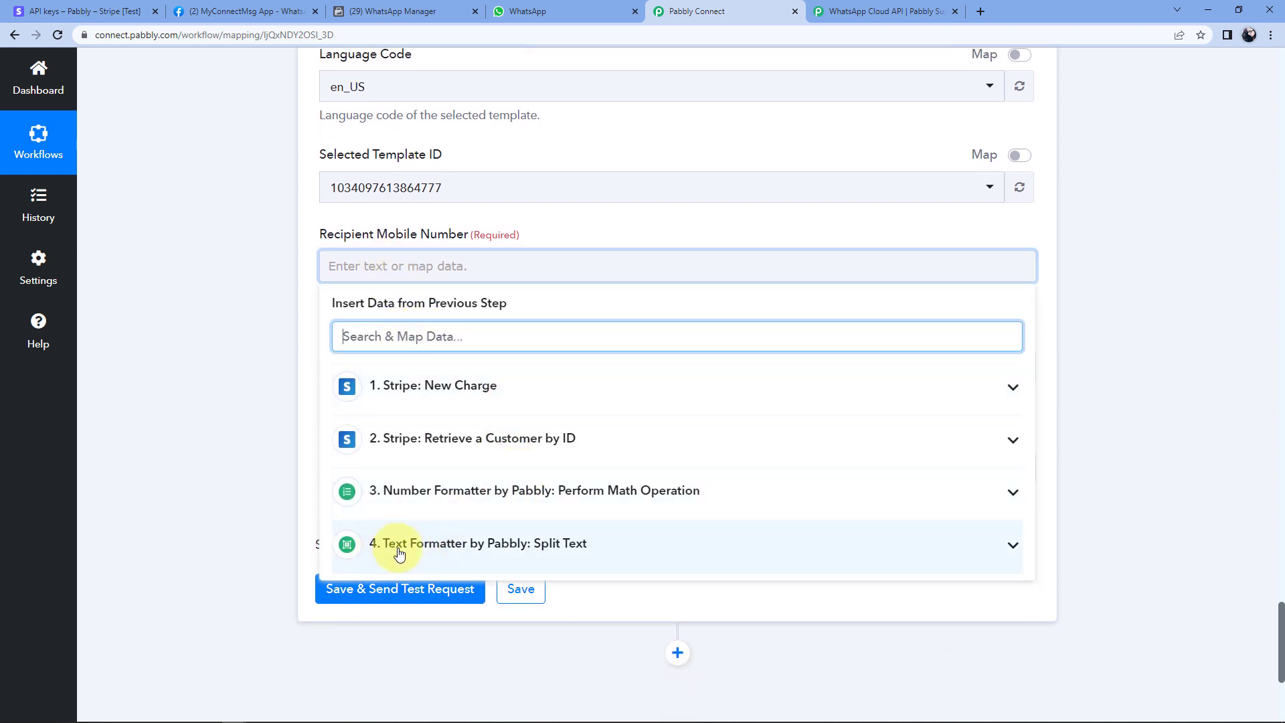
click(580, 550)
scroll(617, 540, down, 2)
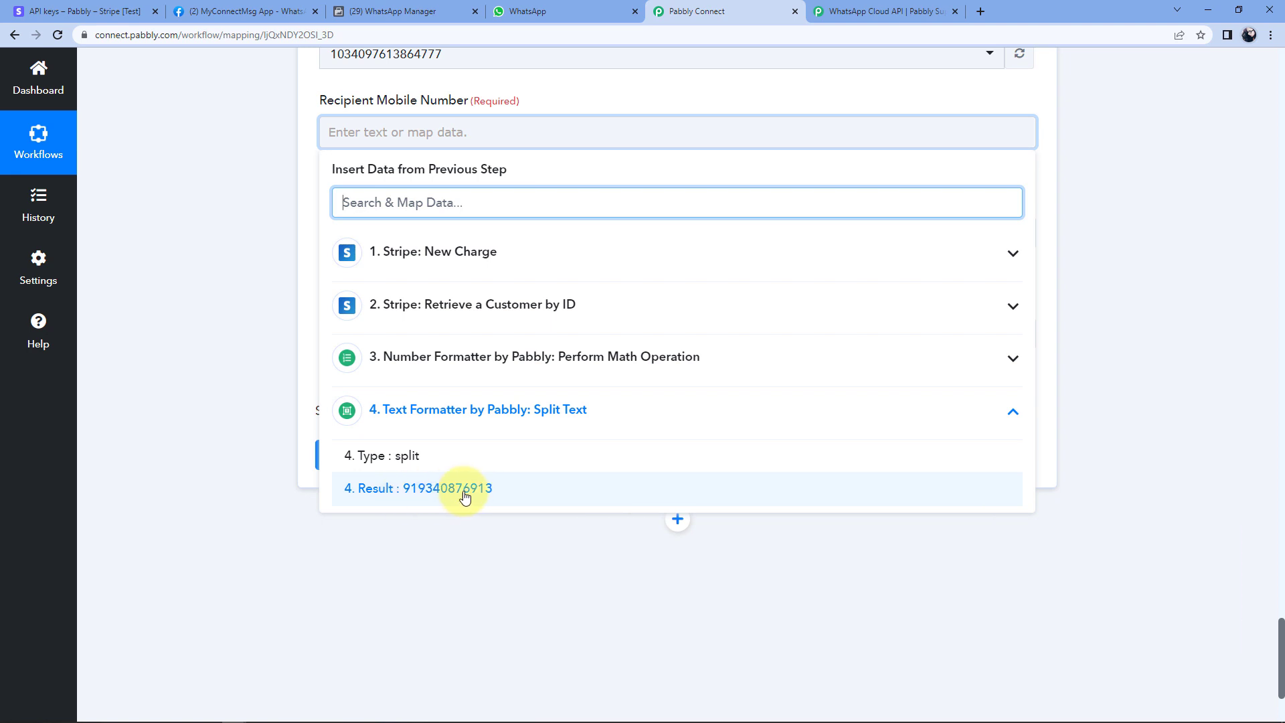
click(465, 497)
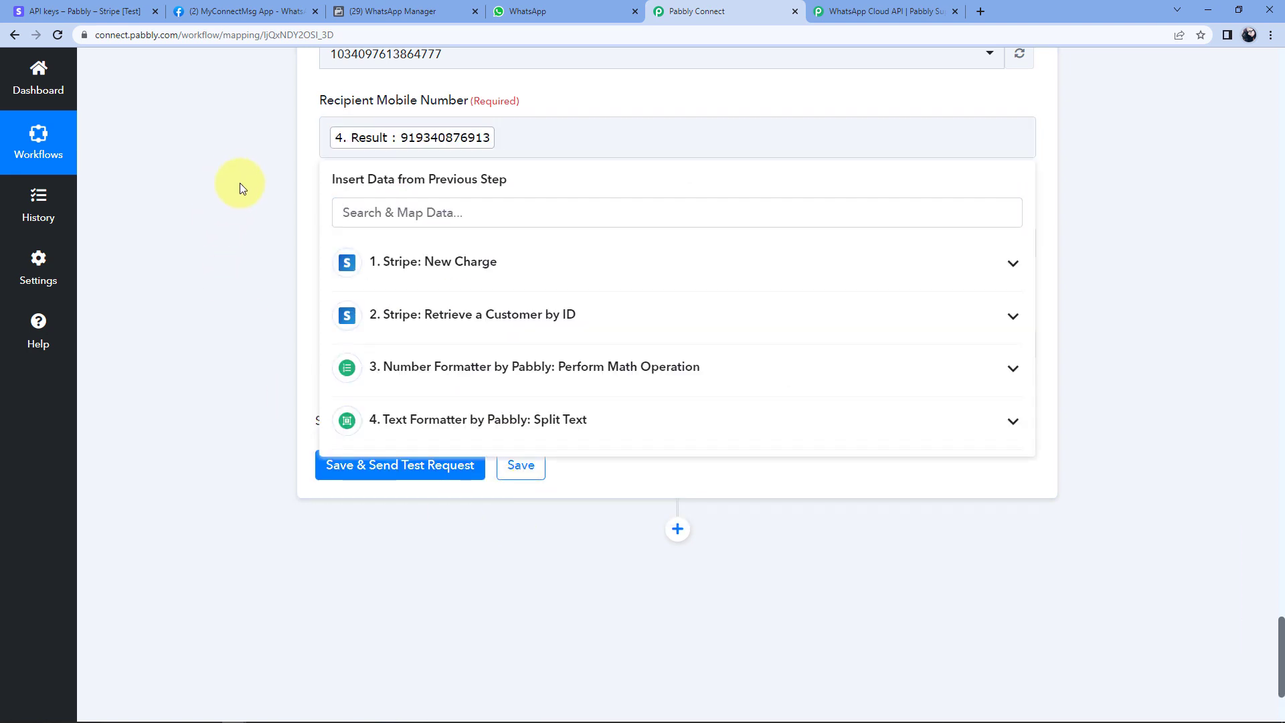
click(239, 183)
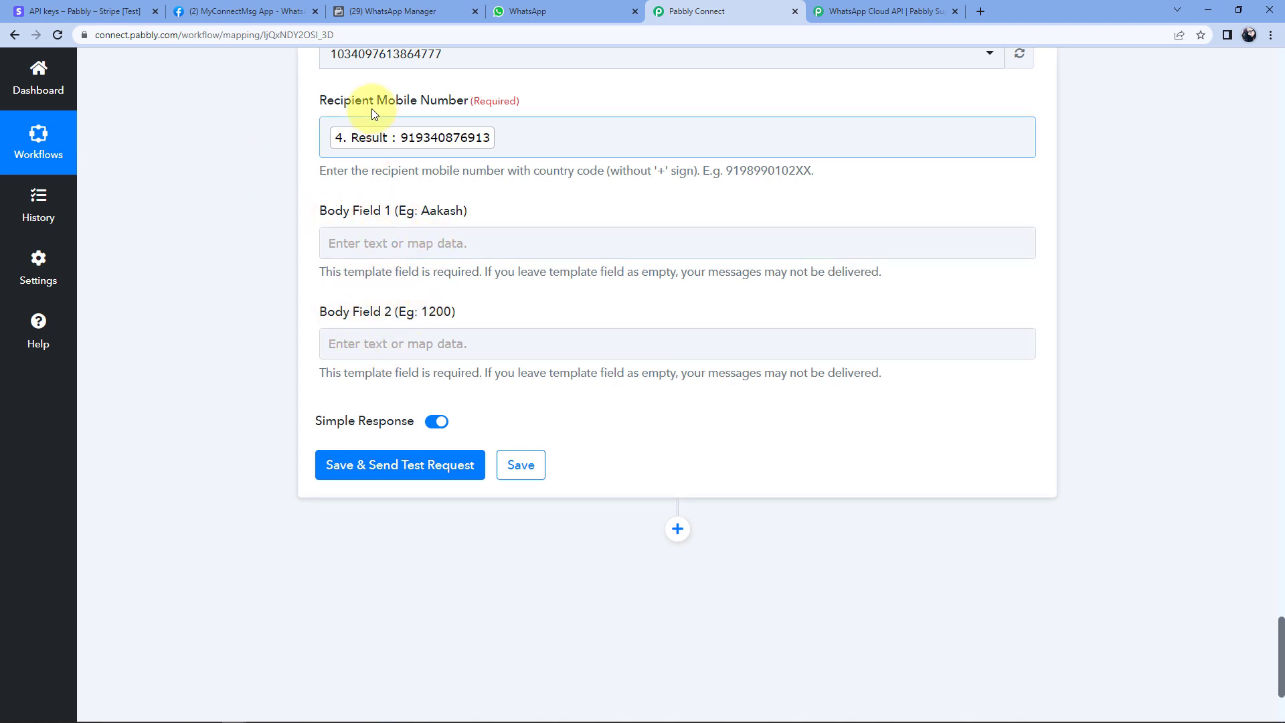
click(413, 6)
Review the payment_update template body's {{1}} and {{2}} placeholders in WhatsApp Manager.
scroll(469, 487, up, 2)
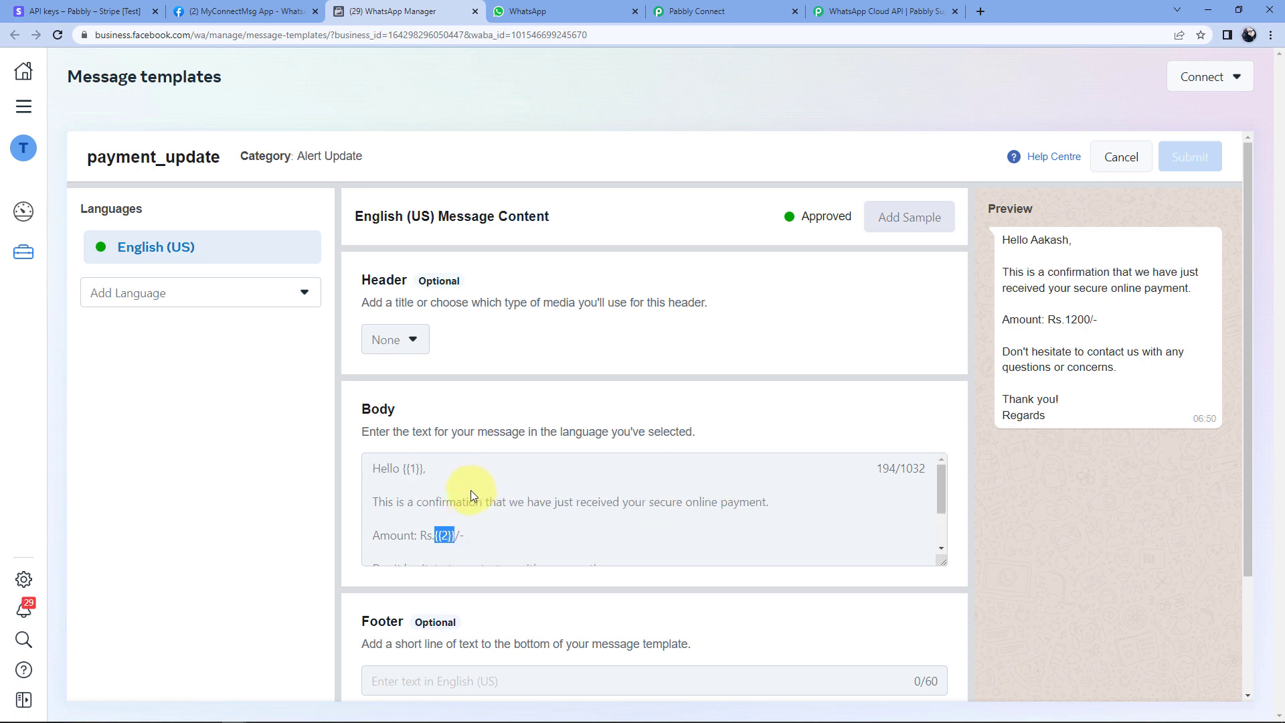
click(450, 476)
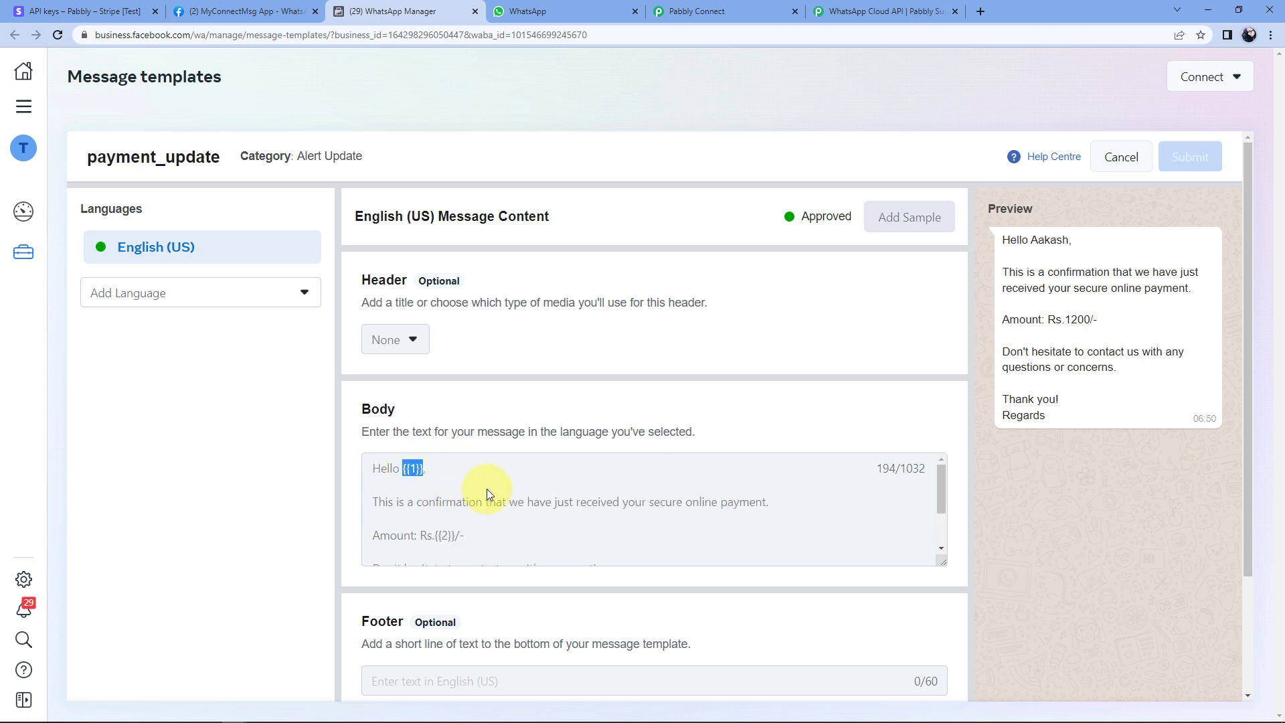
click(697, 11)
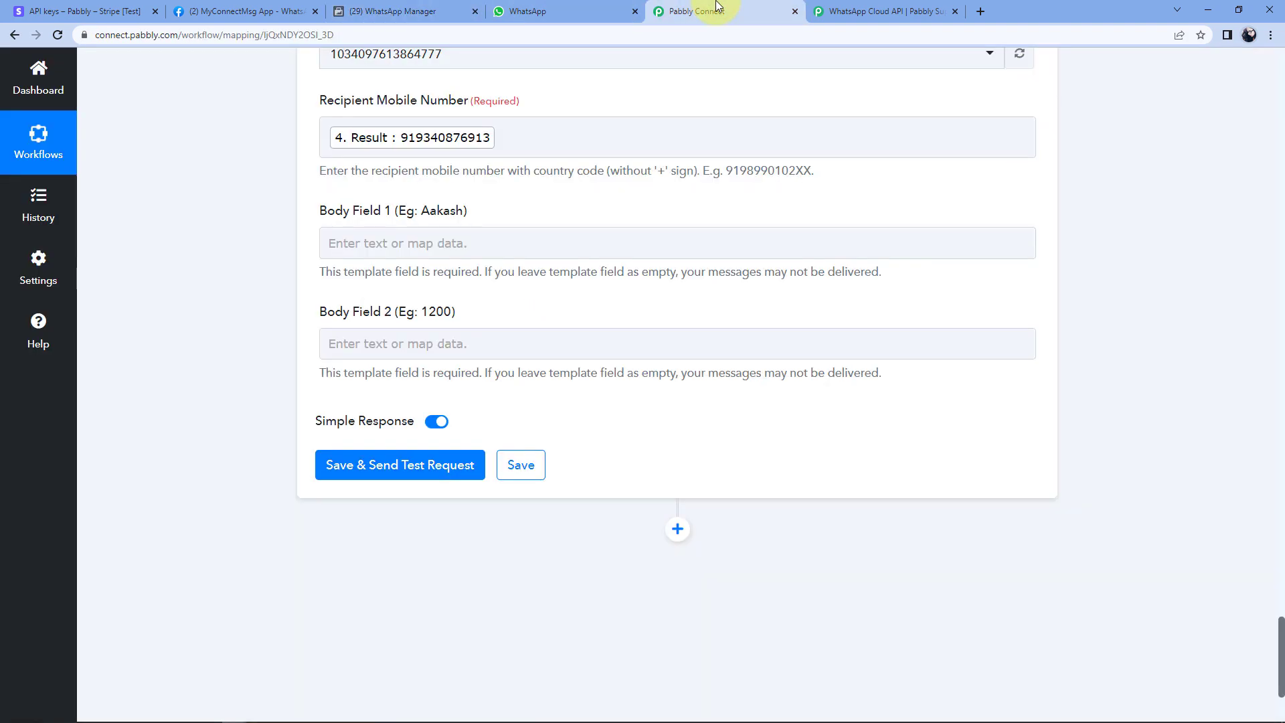
Map Body Field 1 to the customer's Name from the Retrieve a Customer by ID step.
click(362, 242)
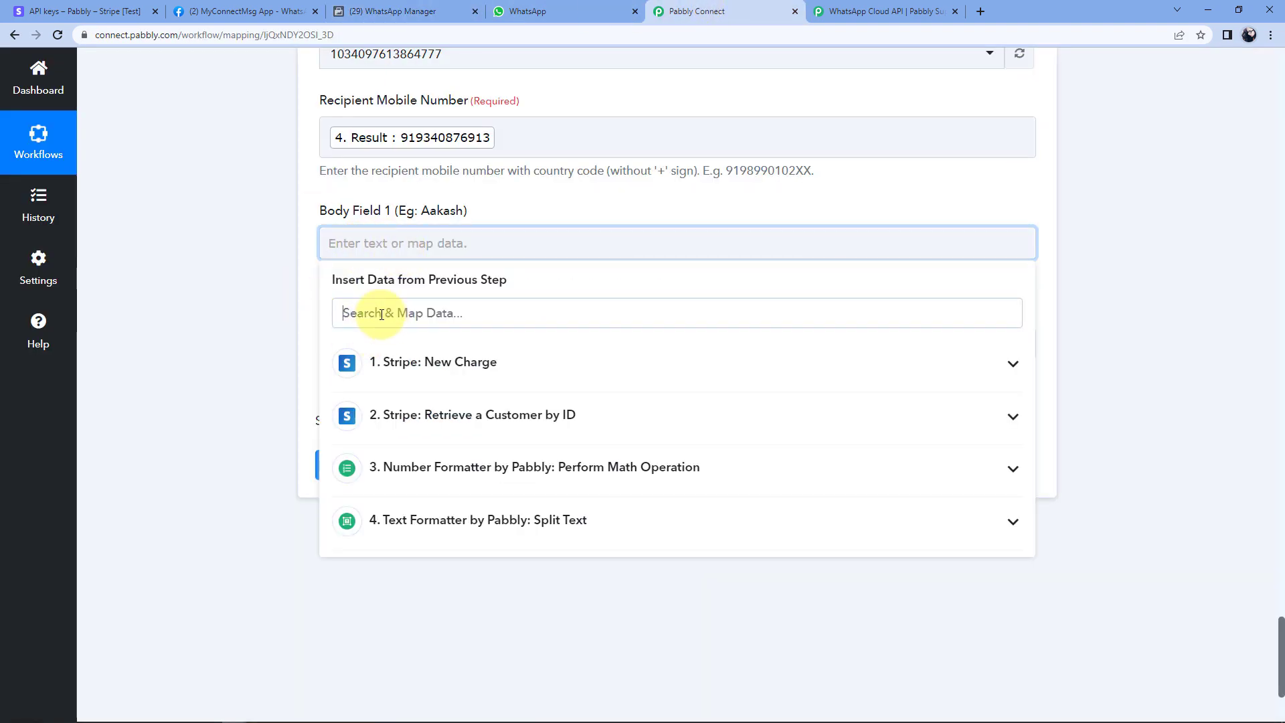
click(381, 314)
text(Pa)
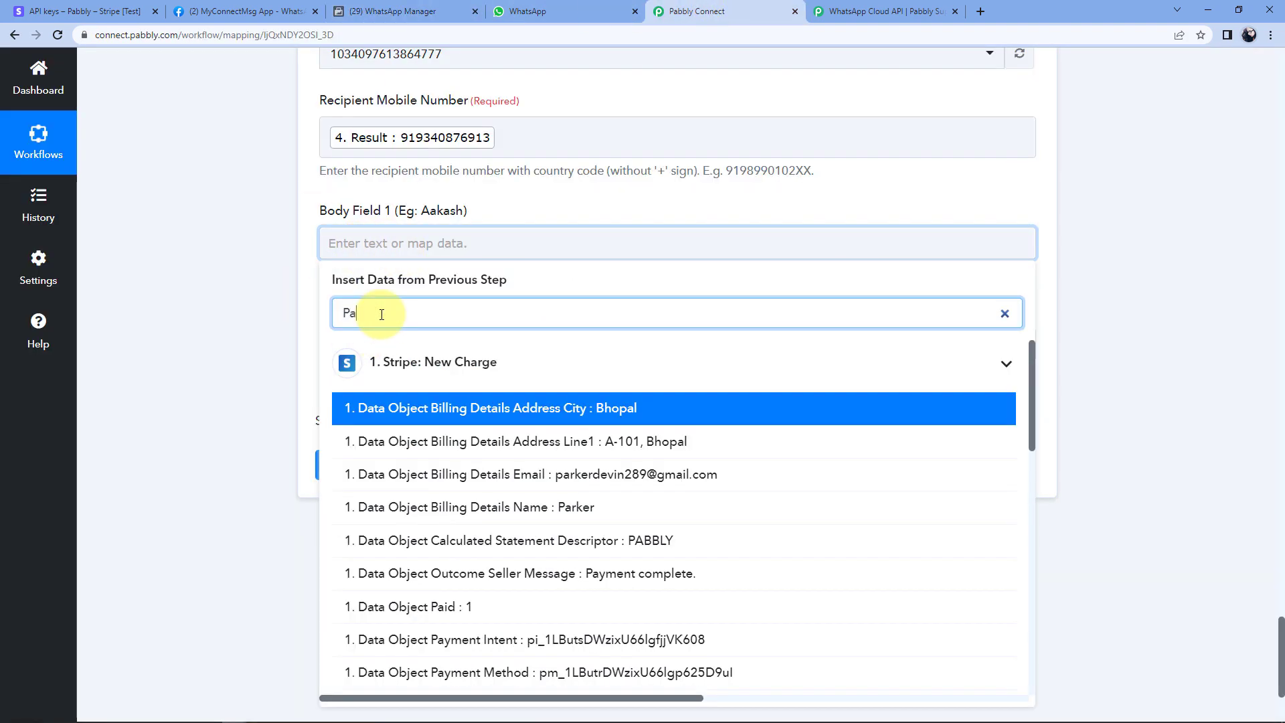
text(rj)
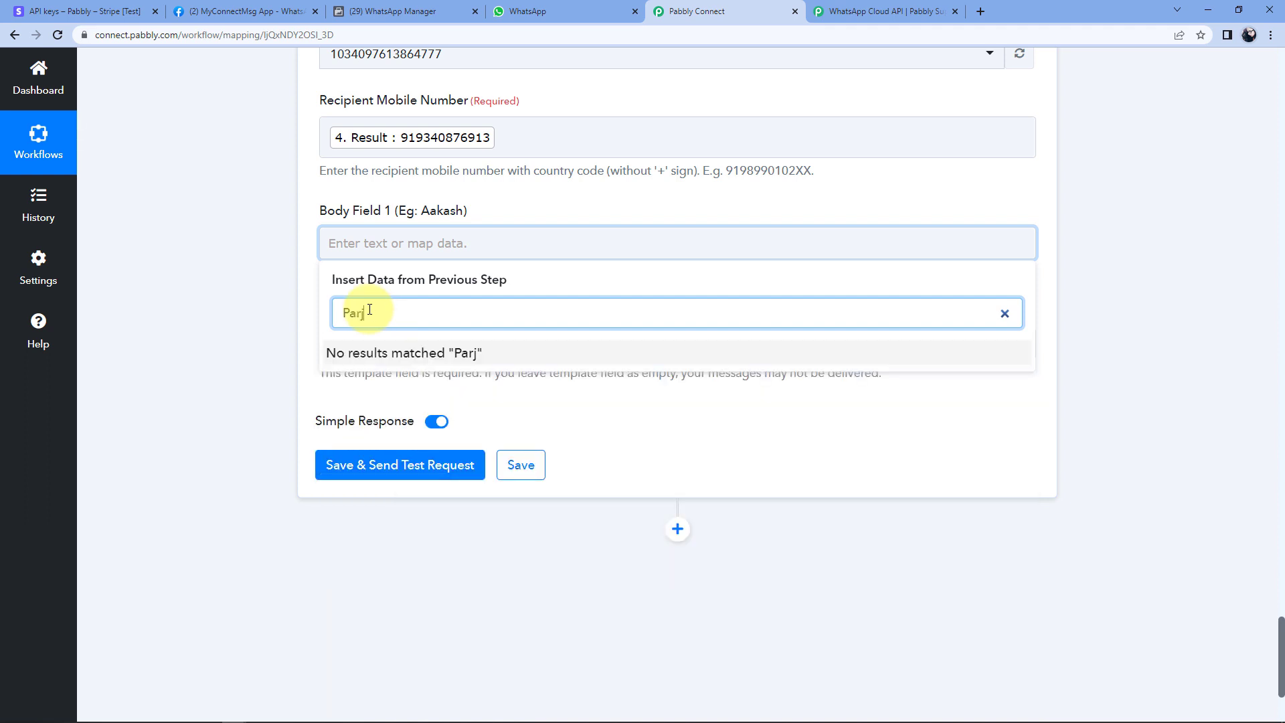
key(BackSpace)
text(j)
key(BackSpace)
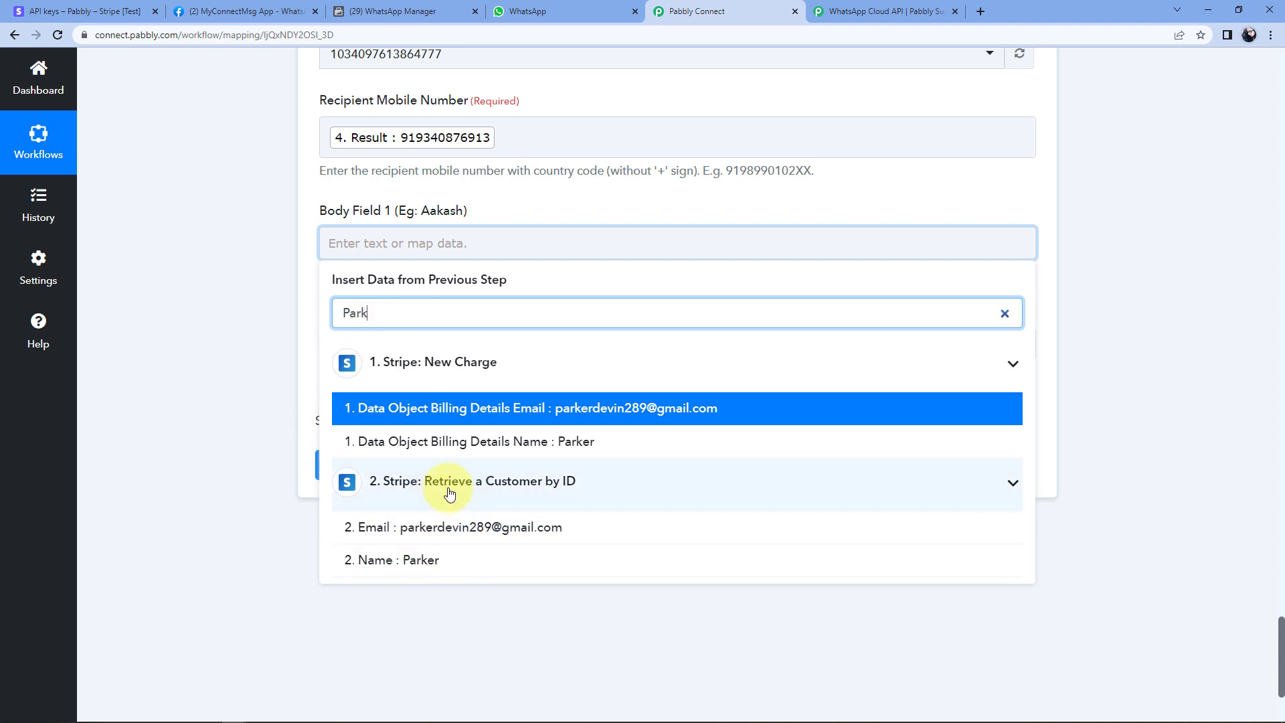
click(422, 561)
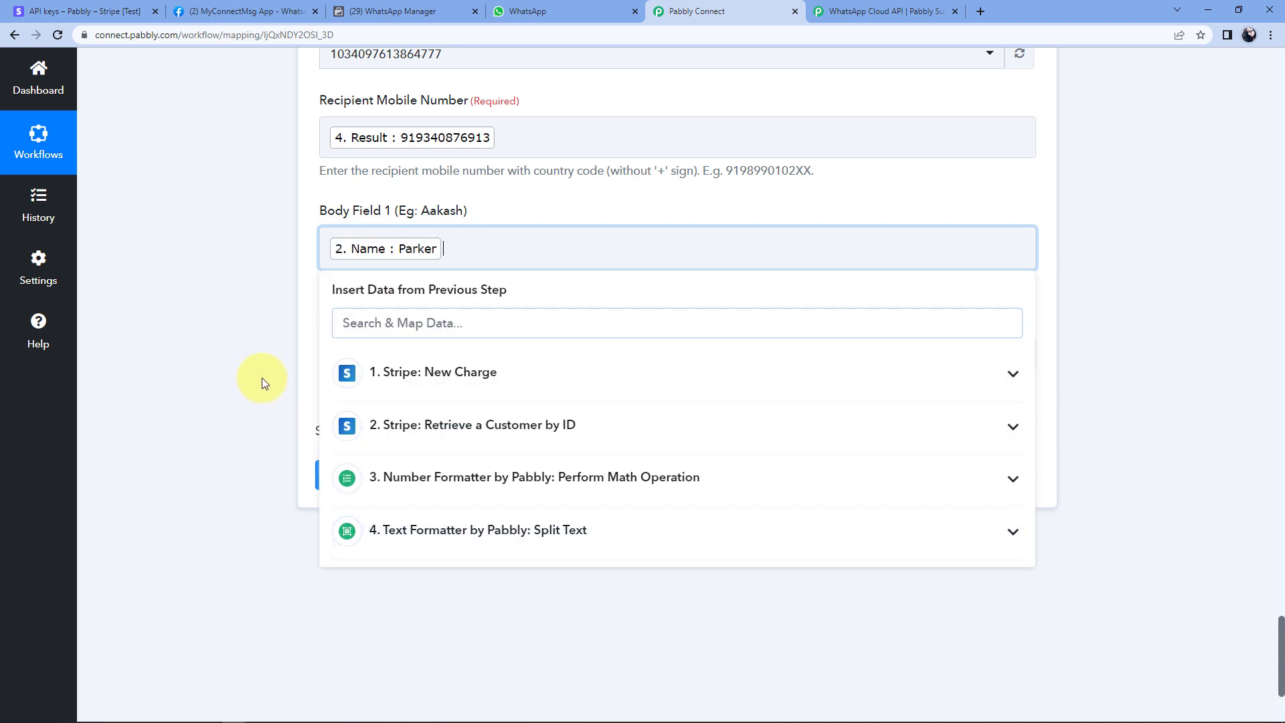
click(262, 378)
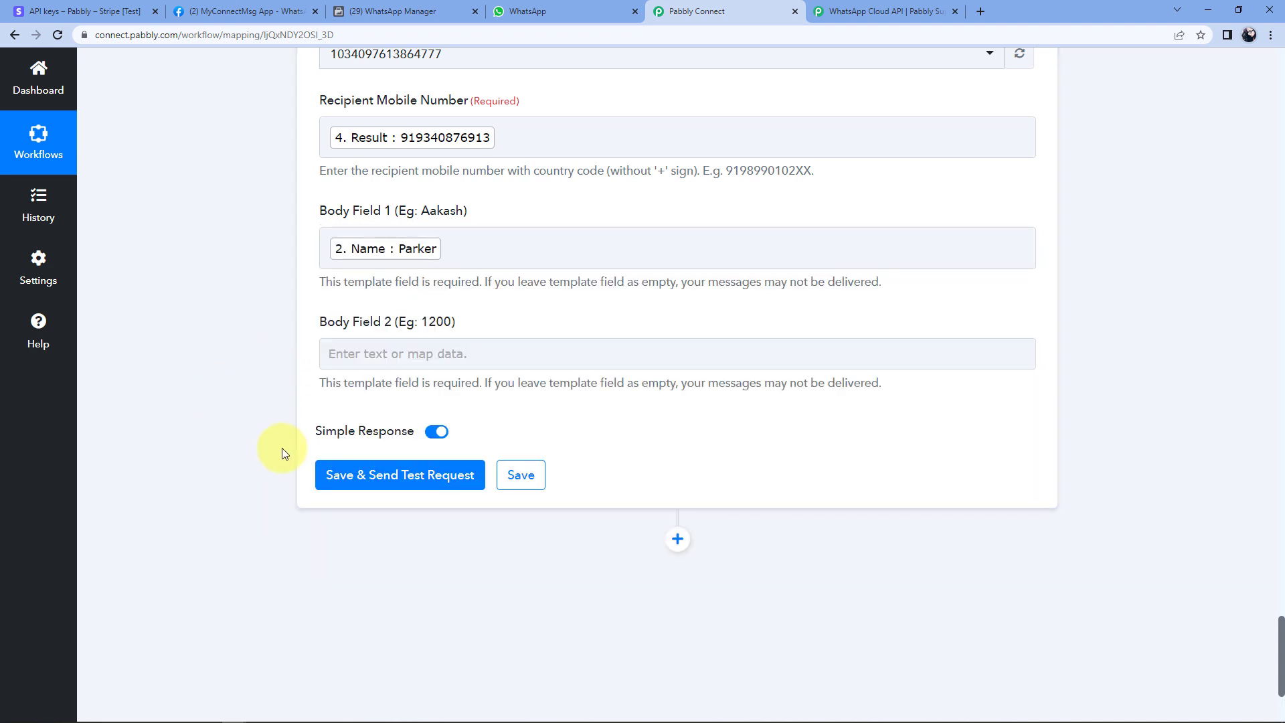
click(385, 355)
click(354, 11)
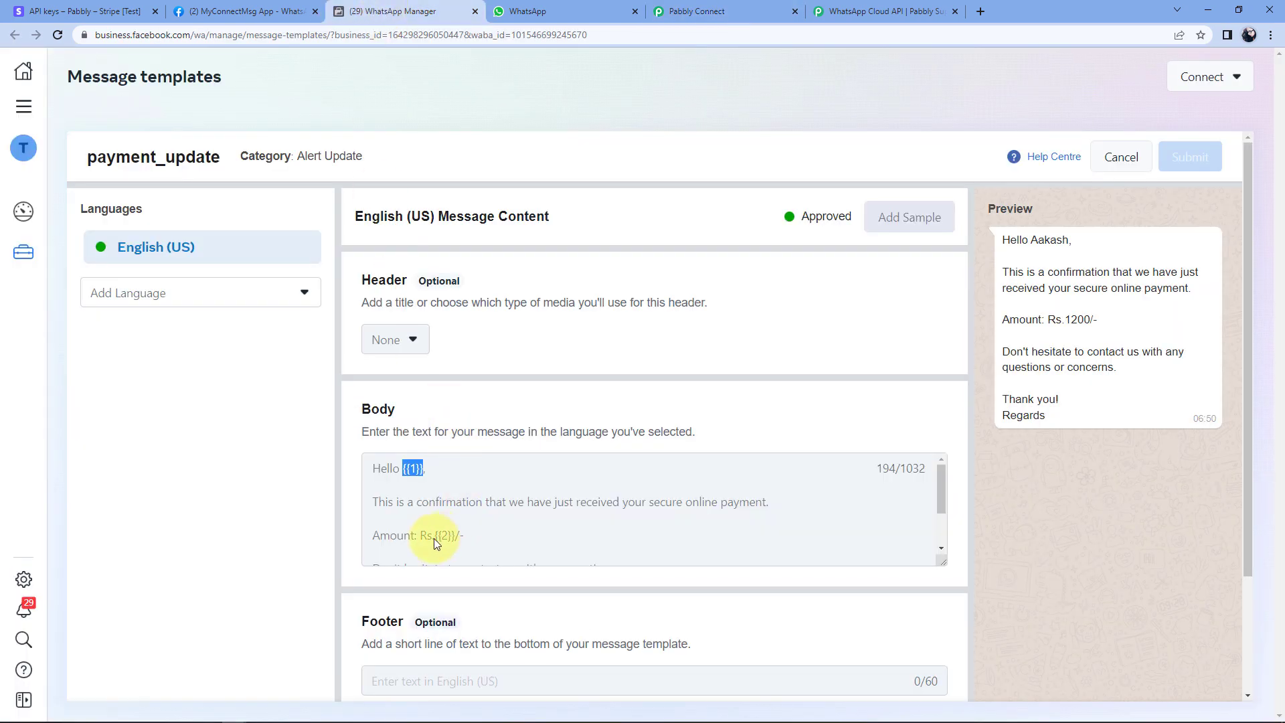
Map Body Field 2 to the Math Operation step's Result of 500 for the {{2}} amount.
drag(439, 537, 447, 537)
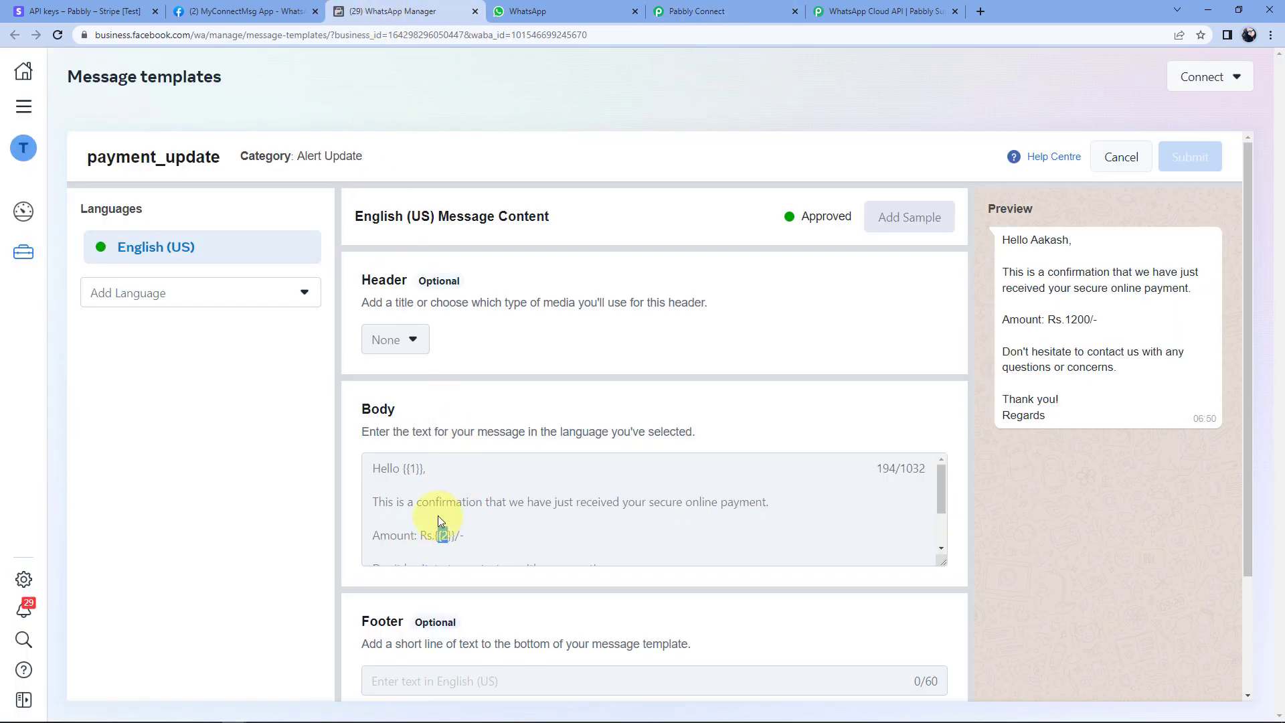
click(710, 8)
click(232, 359)
click(420, 359)
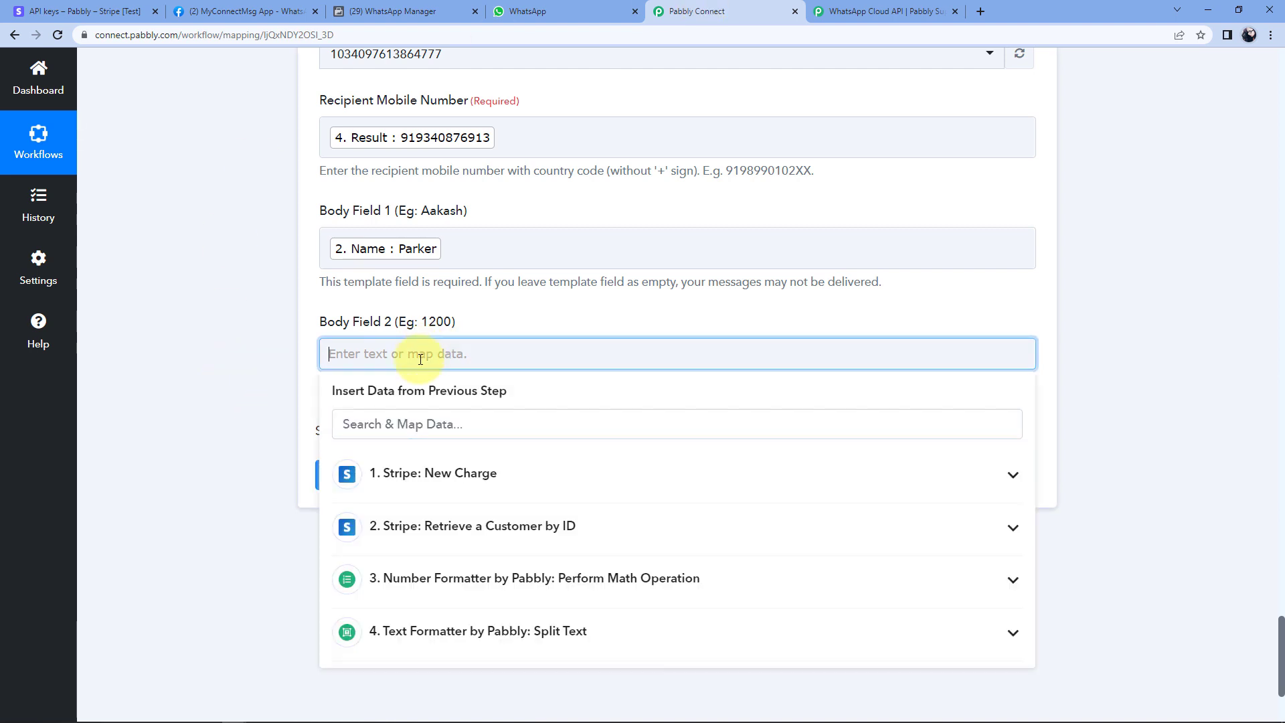
scroll(375, 360, down, 2)
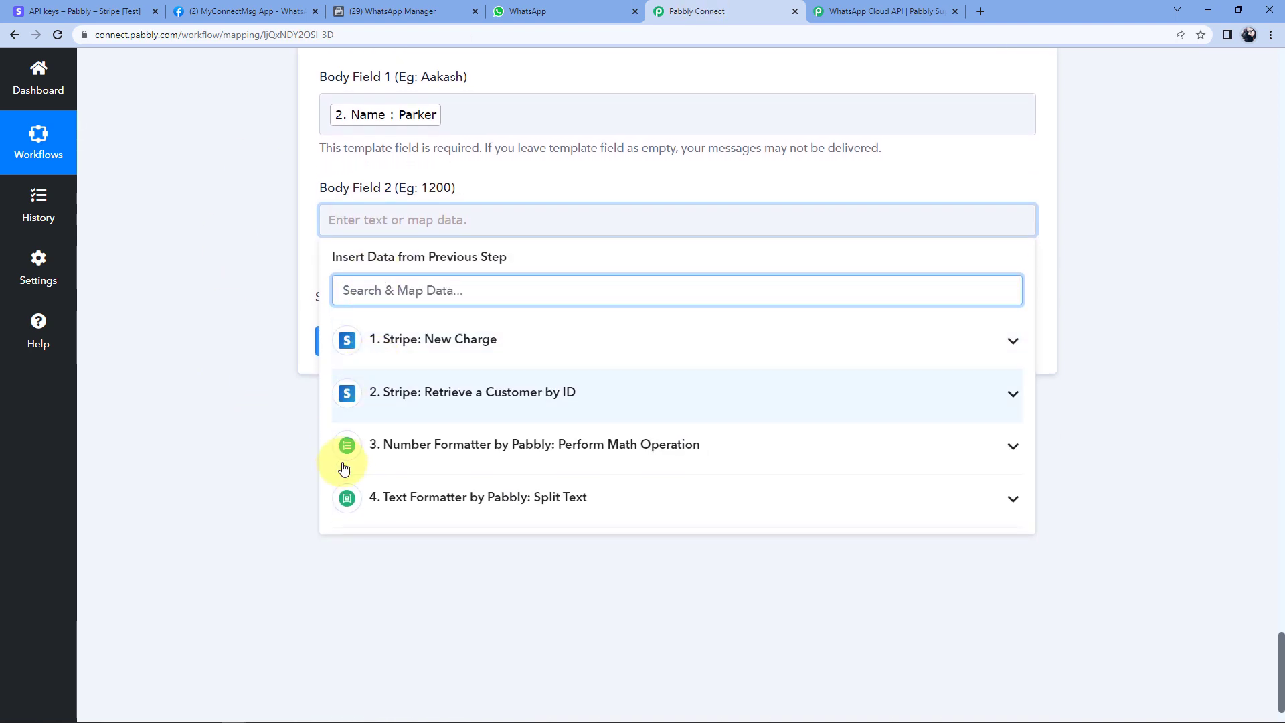
click(482, 454)
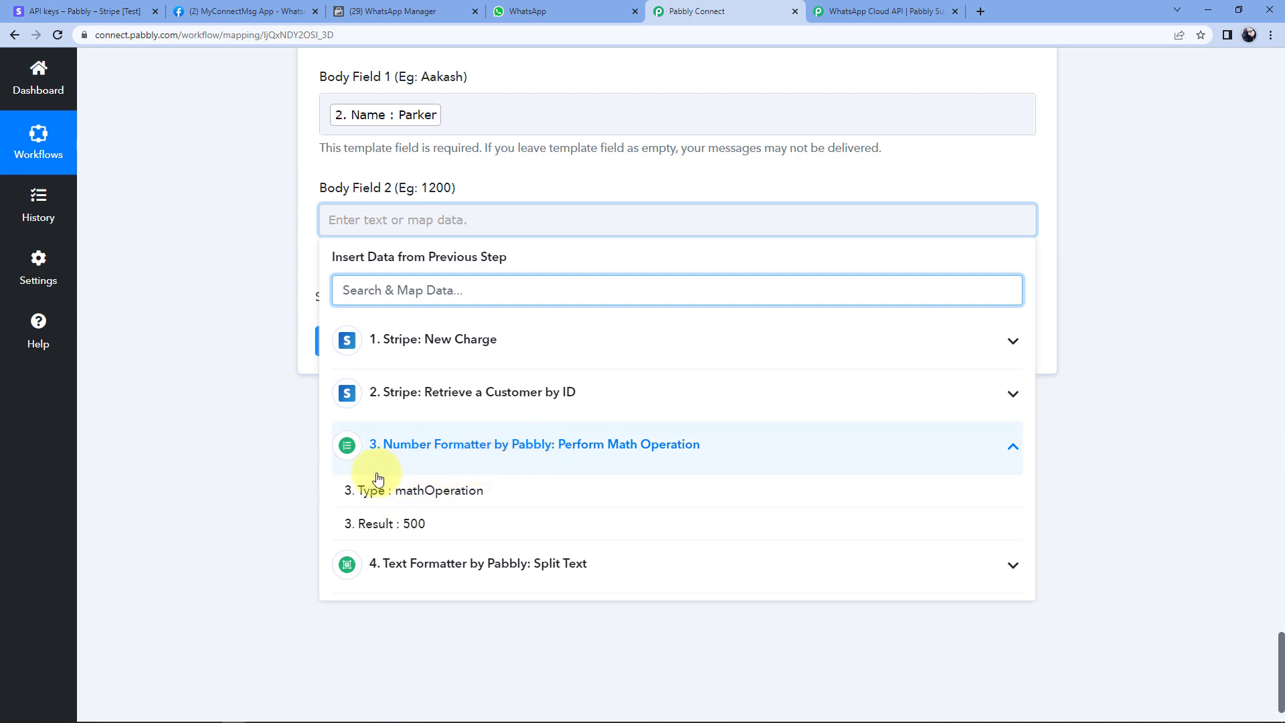
click(422, 524)
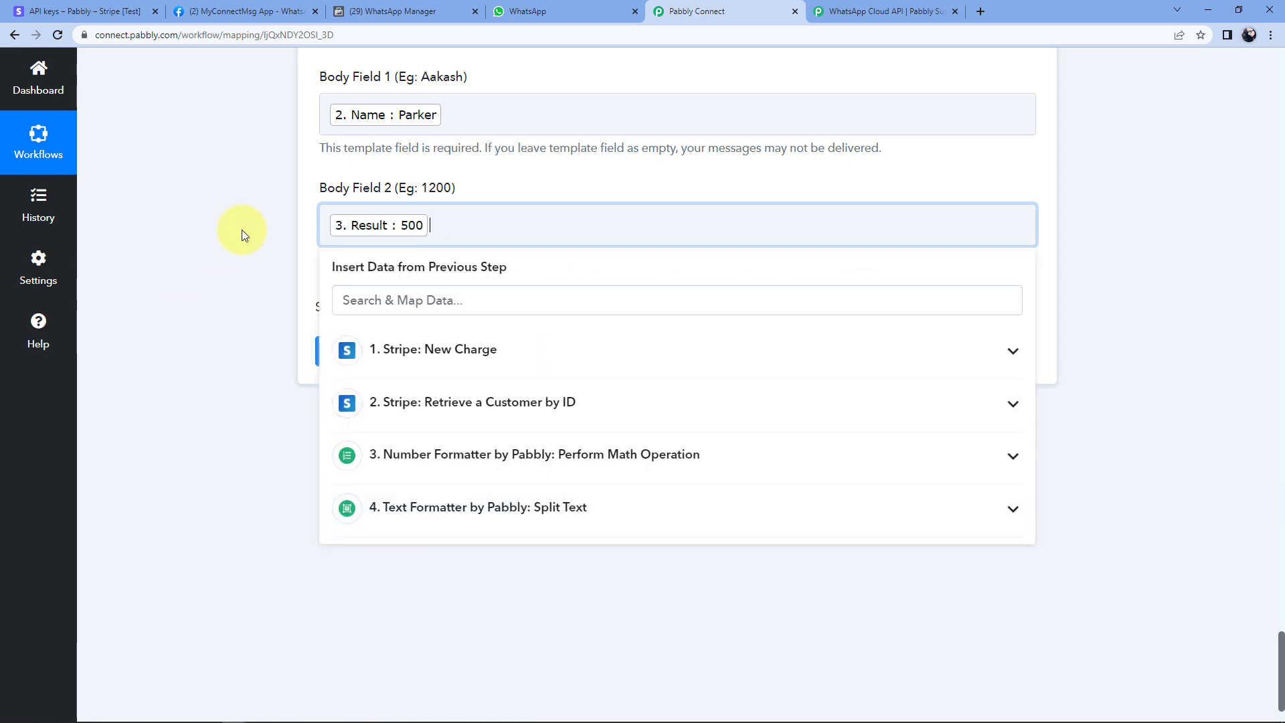
click(247, 231)
Save the WhatsApp step and send a test request through the payment_update template.
scroll(246, 244, up, 2)
scroll(247, 243, up, 3)
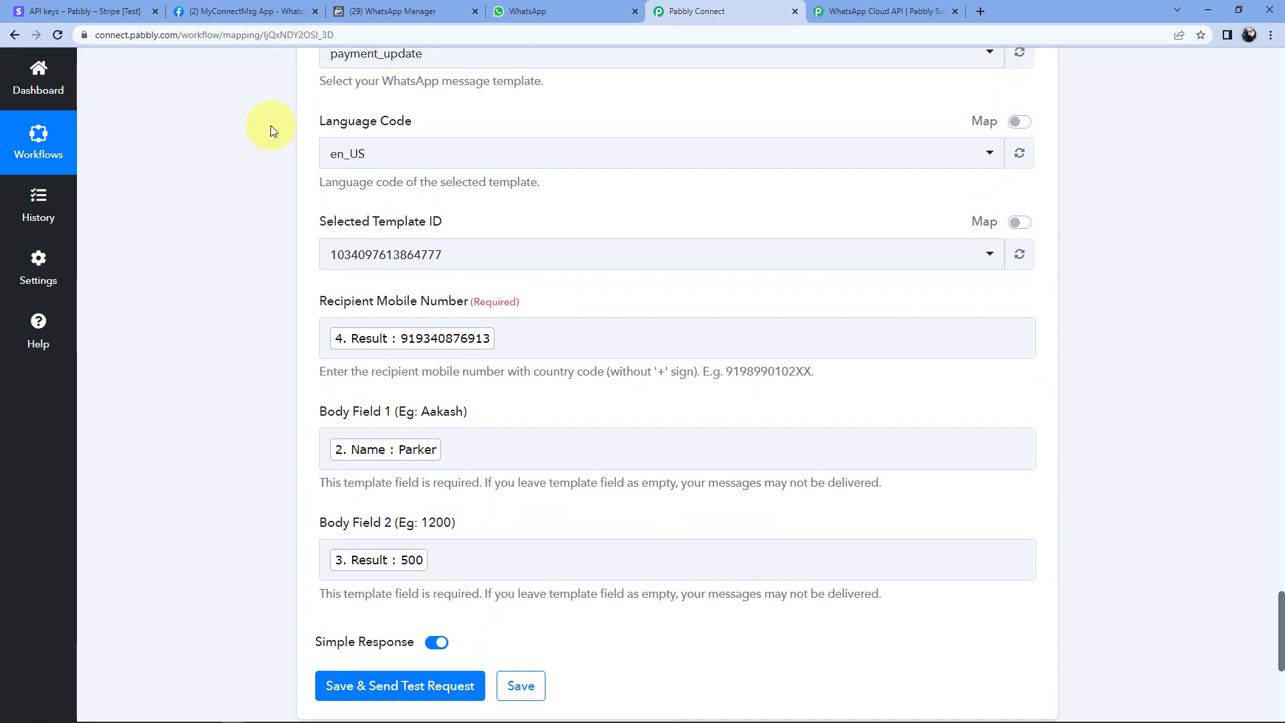
scroll(275, 161, down, 4)
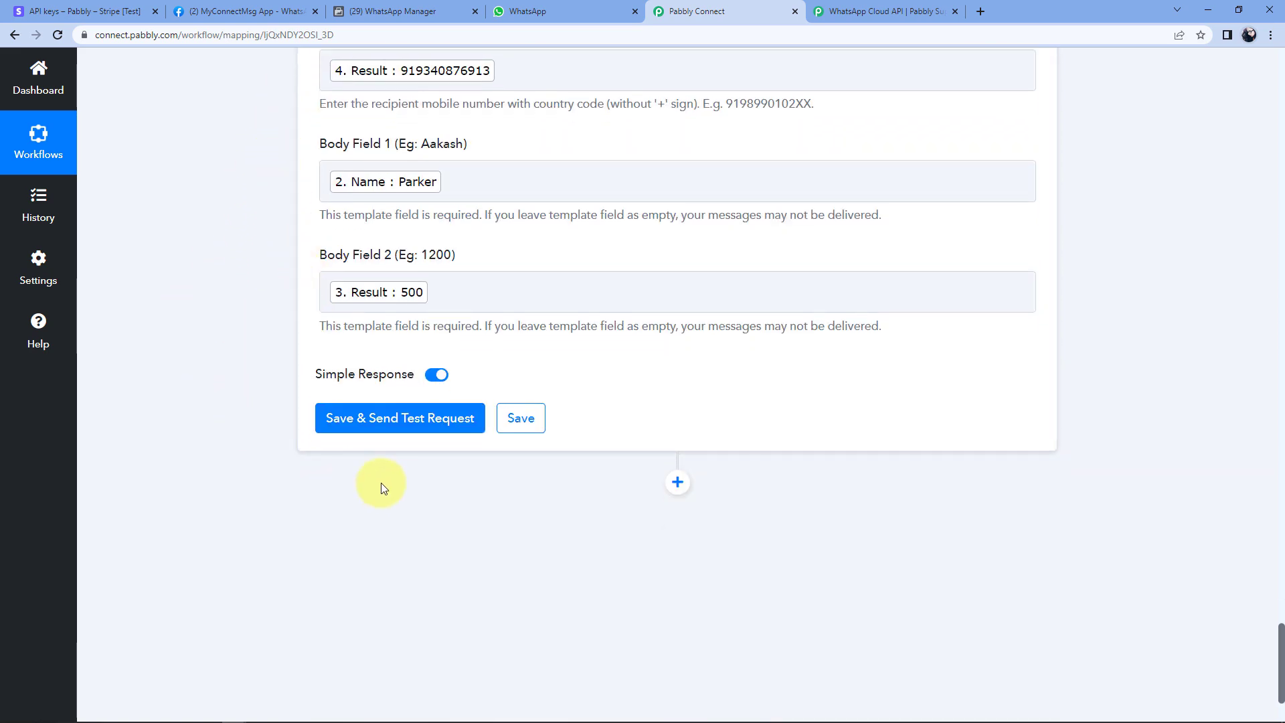
click(416, 421)
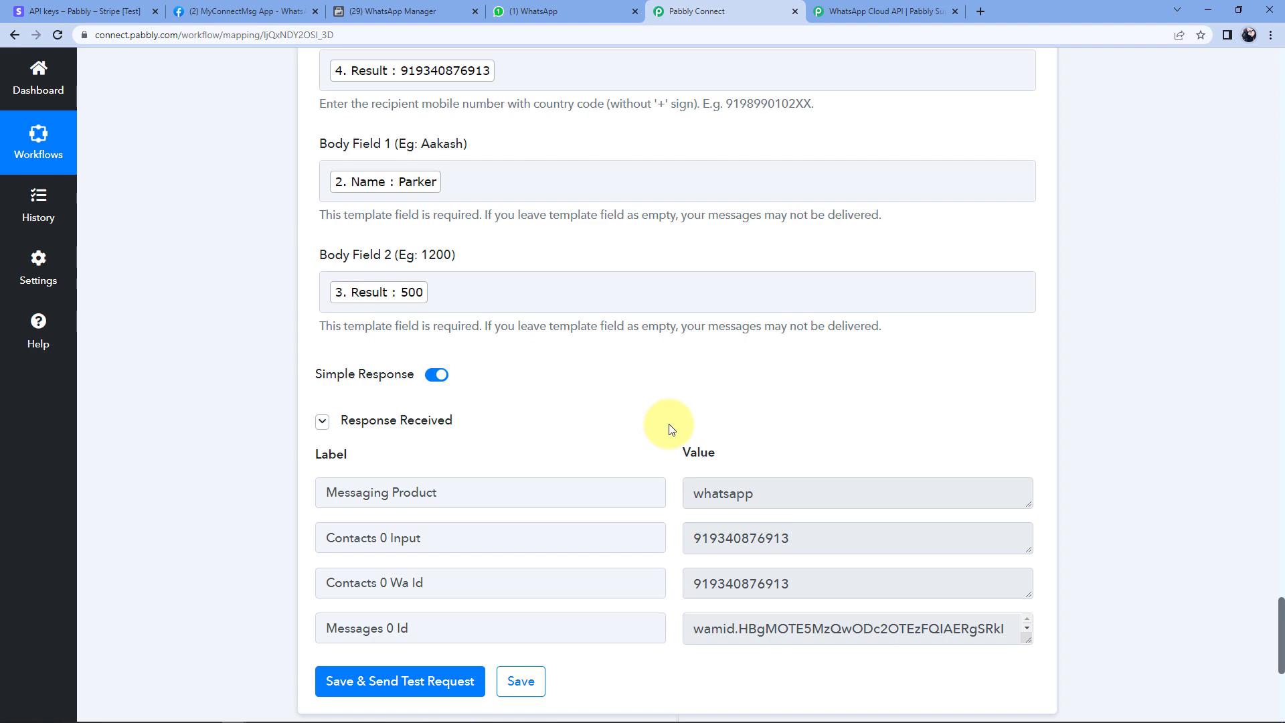
Review the test response's message ID and returned recipient number, then go to WhatsApp Web.
scroll(671, 428, up, 4)
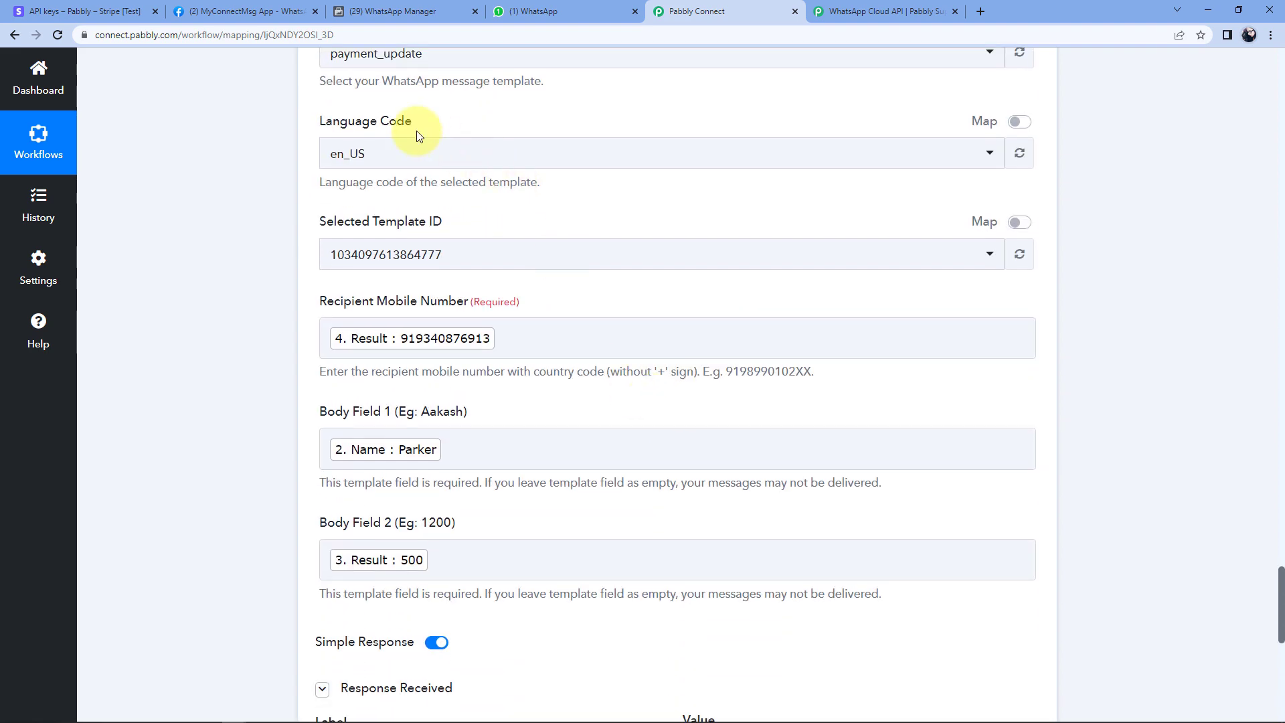
scroll(633, 348, down, 5)
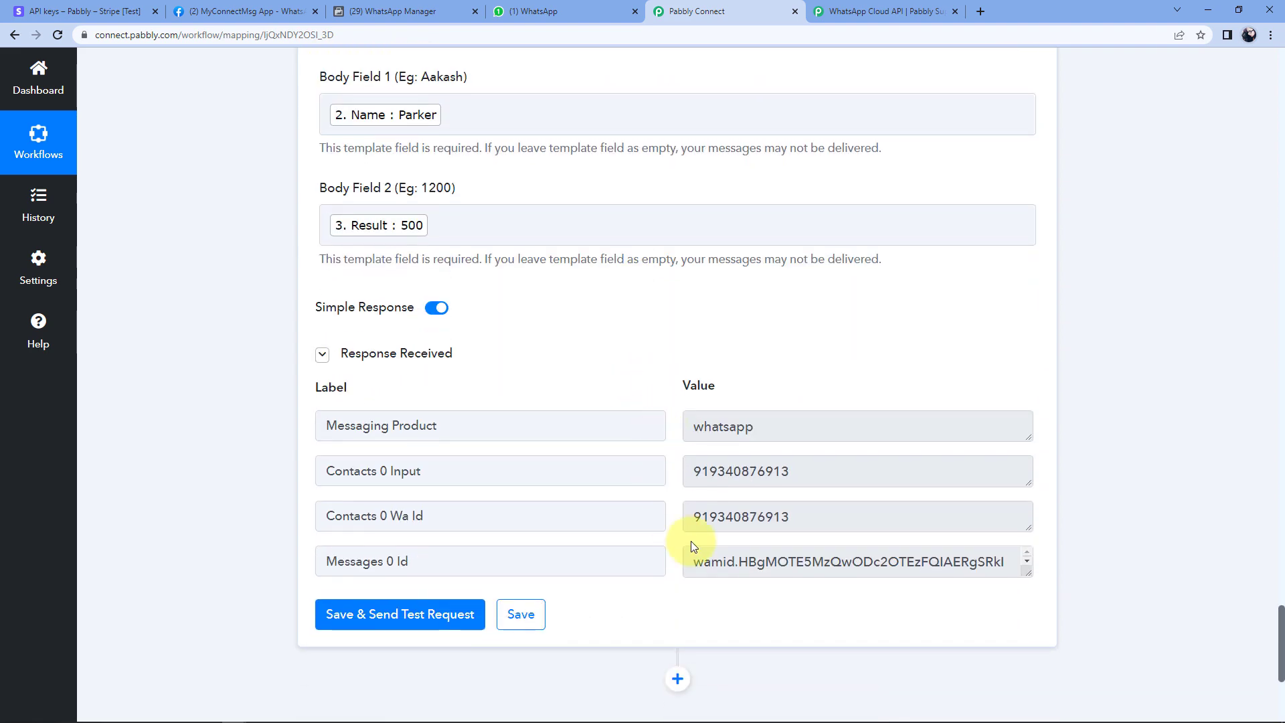
drag(693, 470, 811, 471)
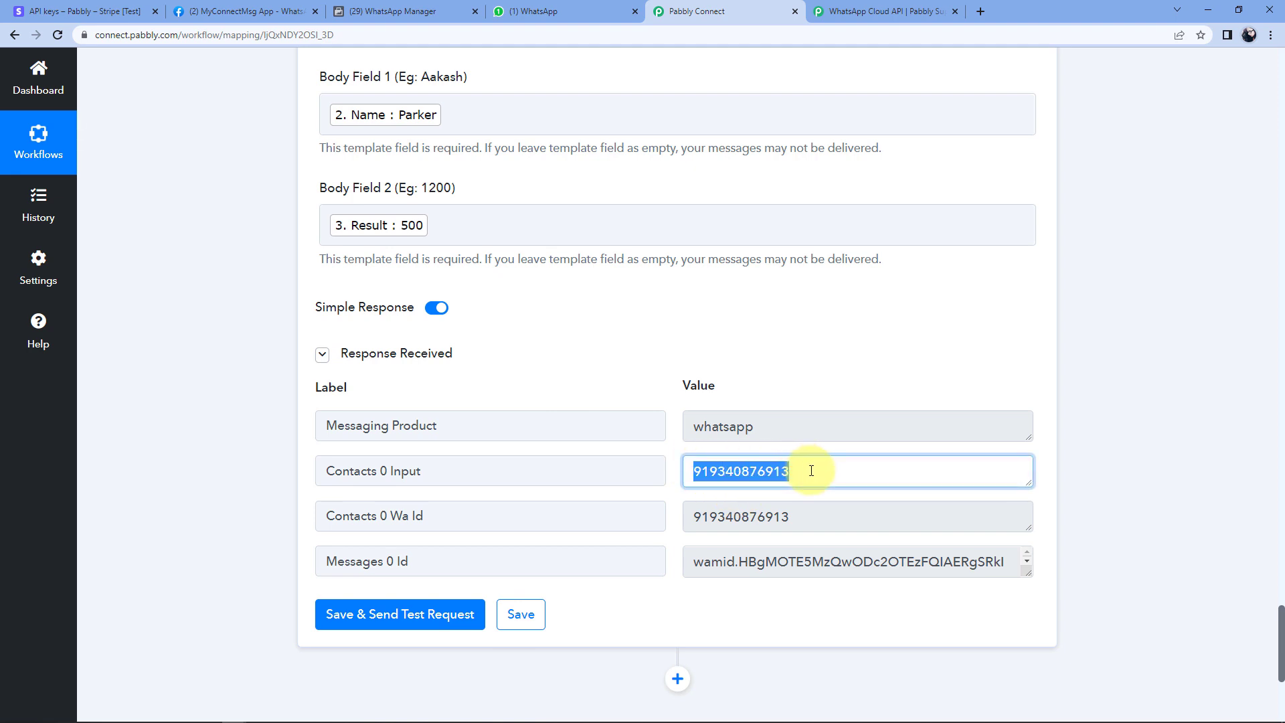
click(793, 386)
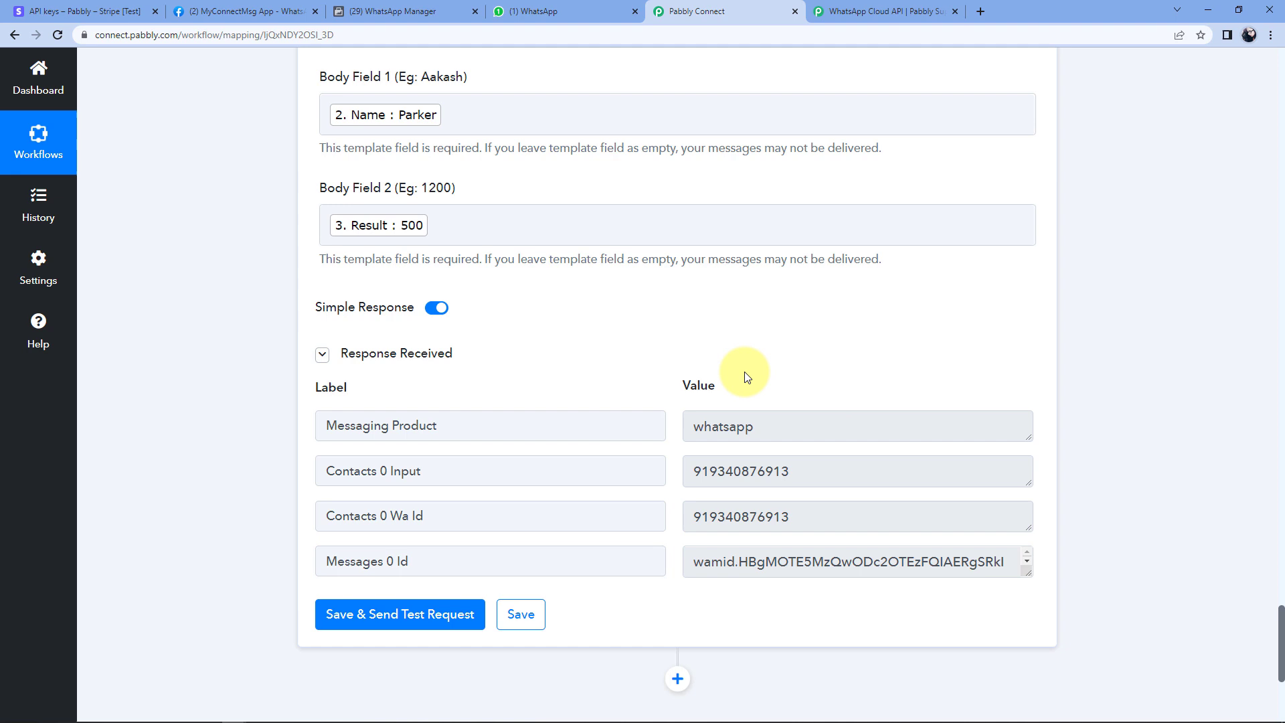
double_click(700, 473)
click(553, 8)
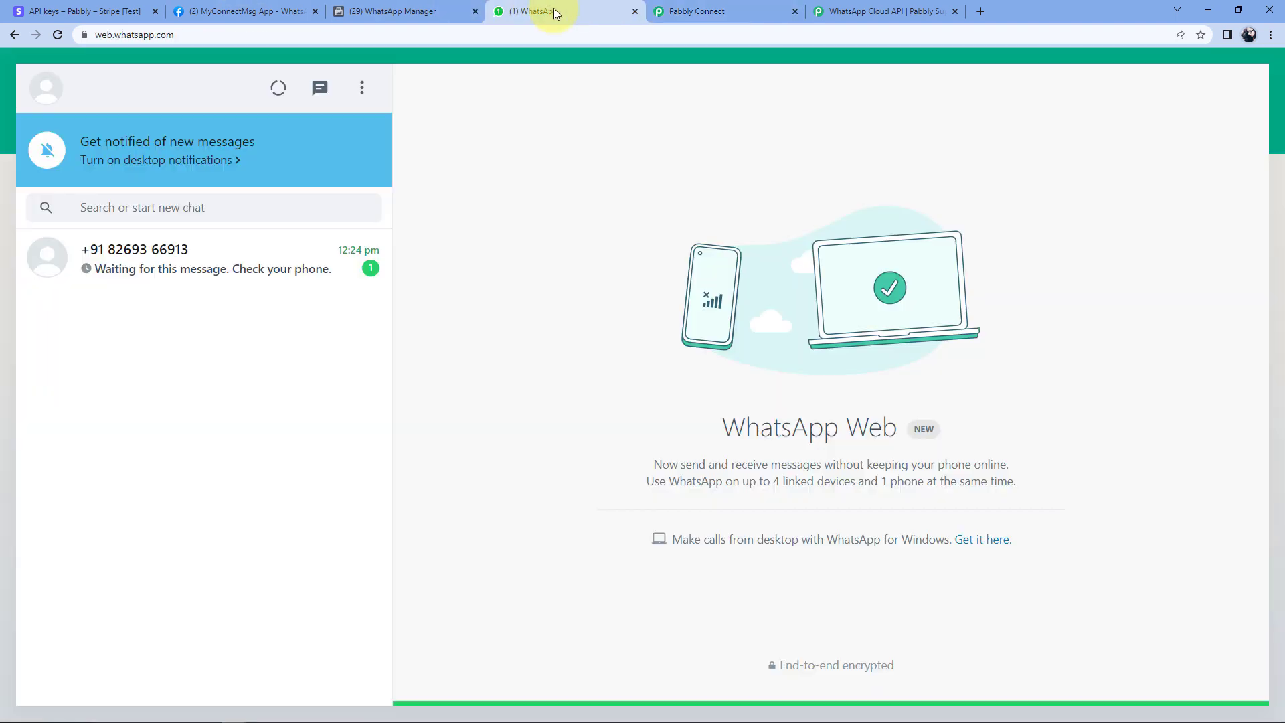
Open the new WhatsApp chat and confirm it shows the customer's name and Amount Rs.500/-.
click(197, 266)
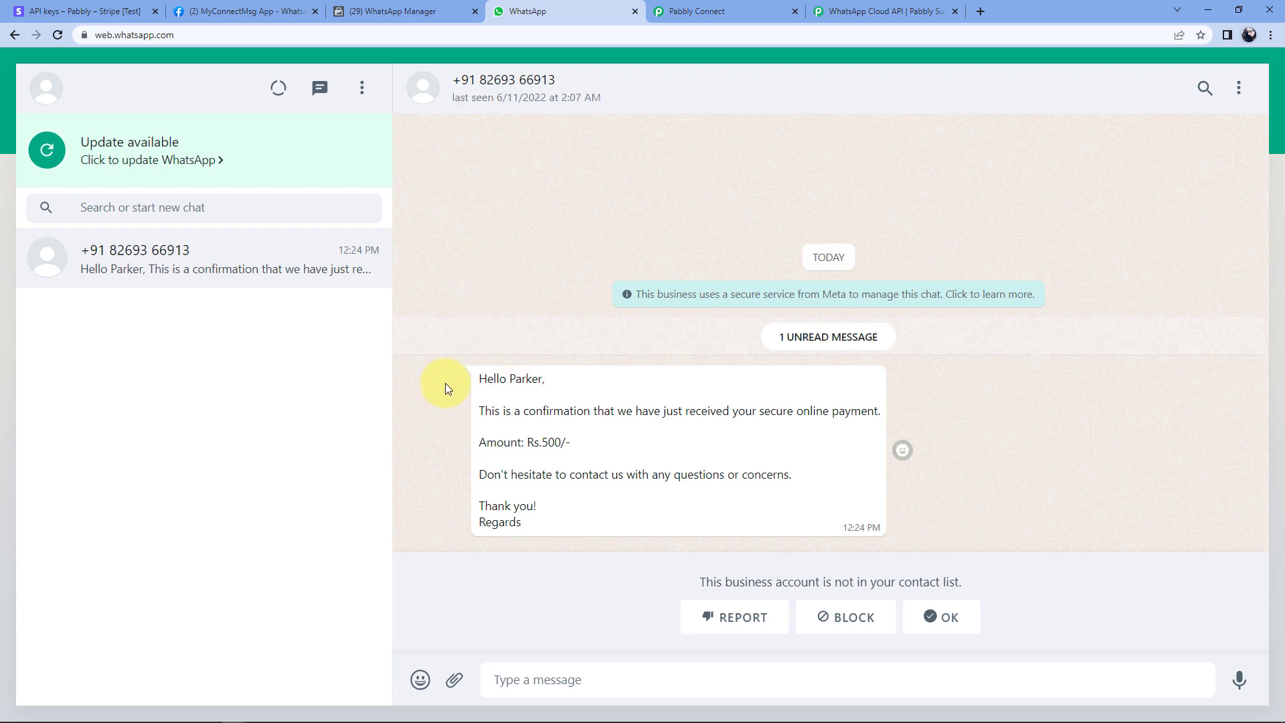
double_click(527, 379)
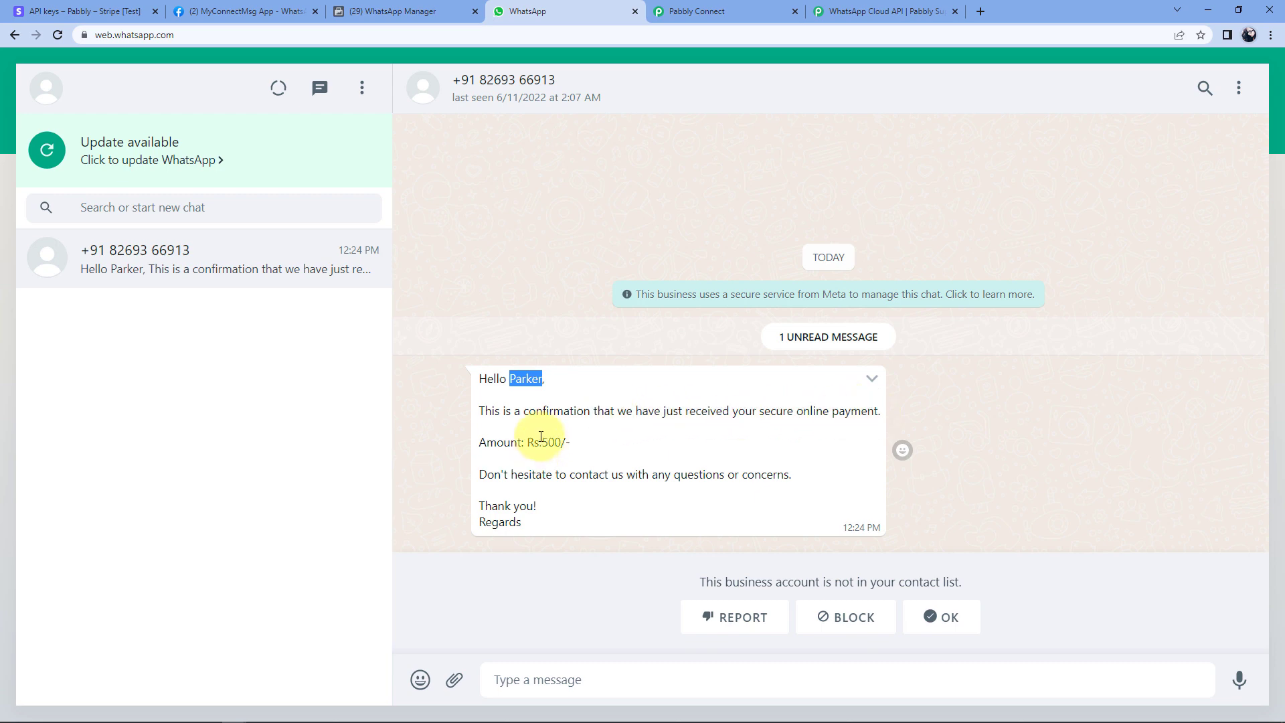
drag(542, 443, 559, 444)
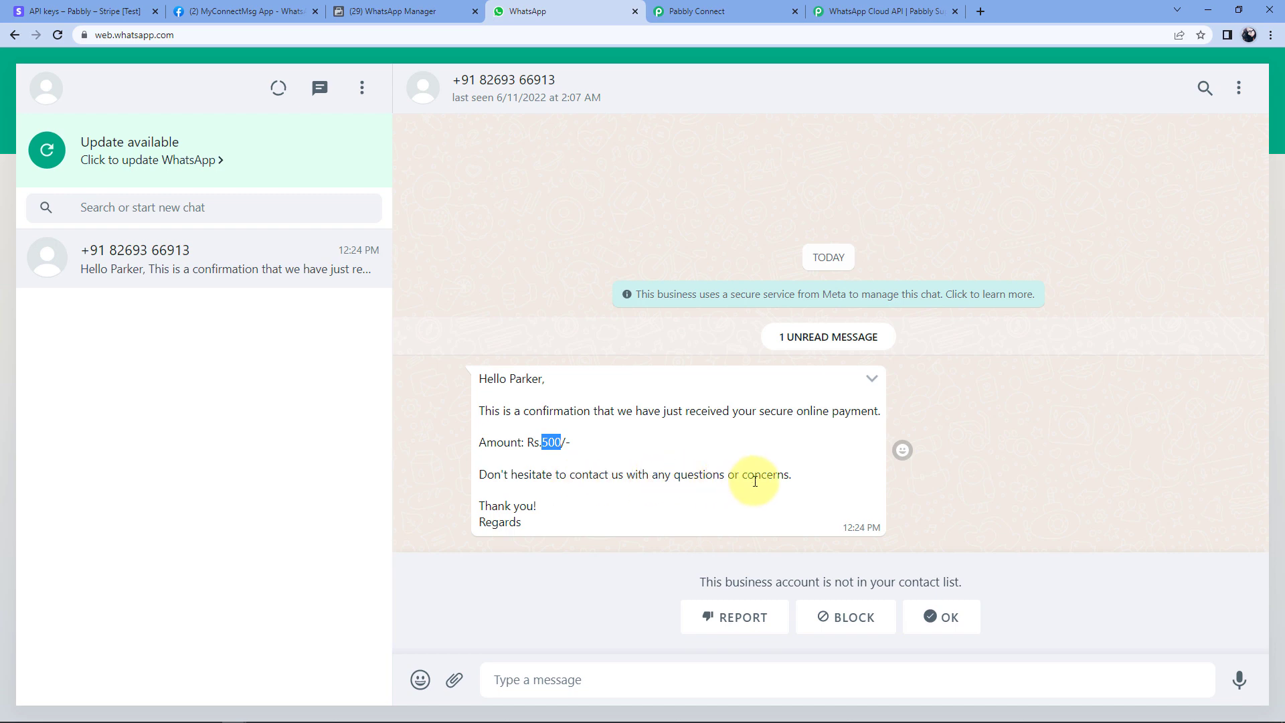
click(519, 521)
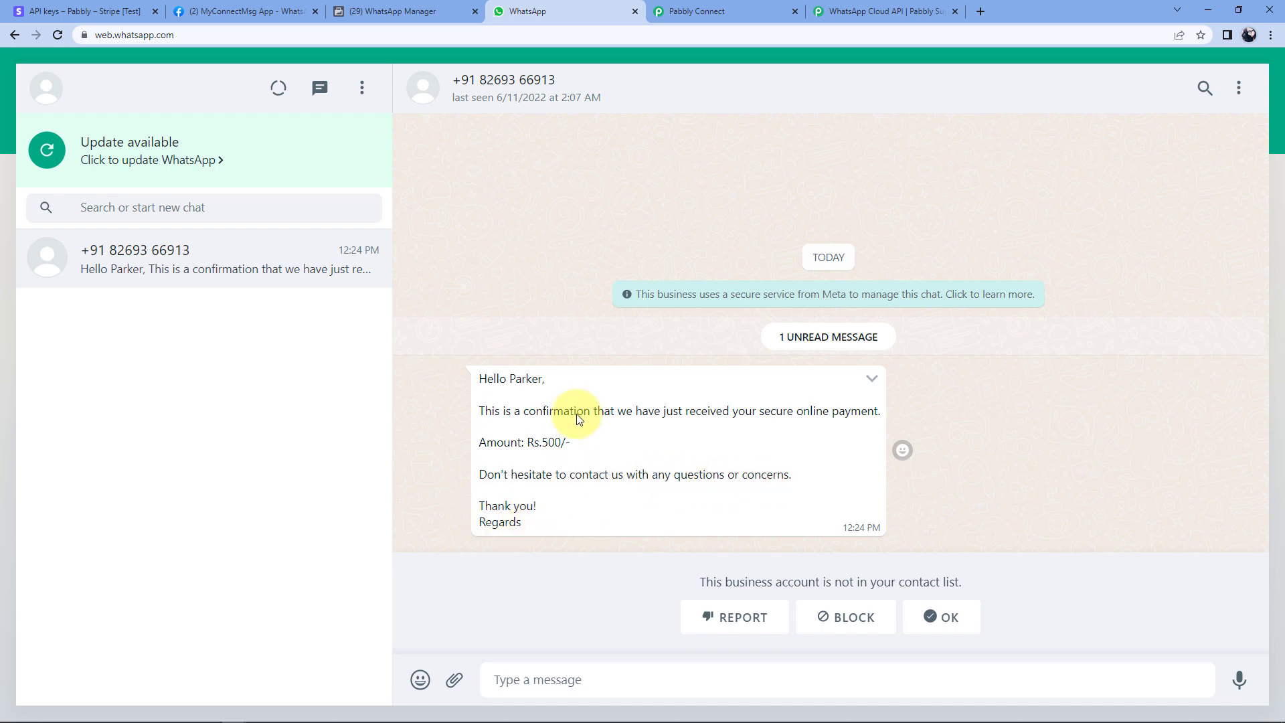
click(402, 12)
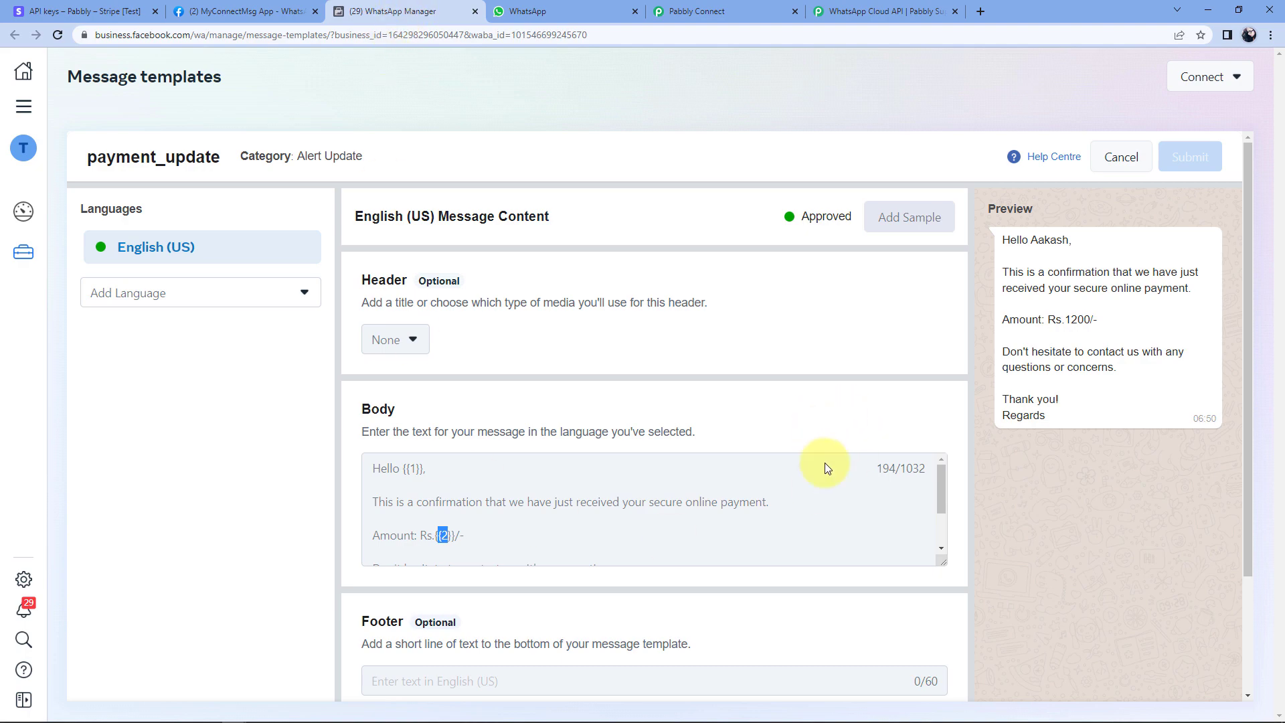
Compare the workflow's mapped template fields with the received WhatsApp confirmation message.
click(720, 12)
scroll(443, 195, up, 8)
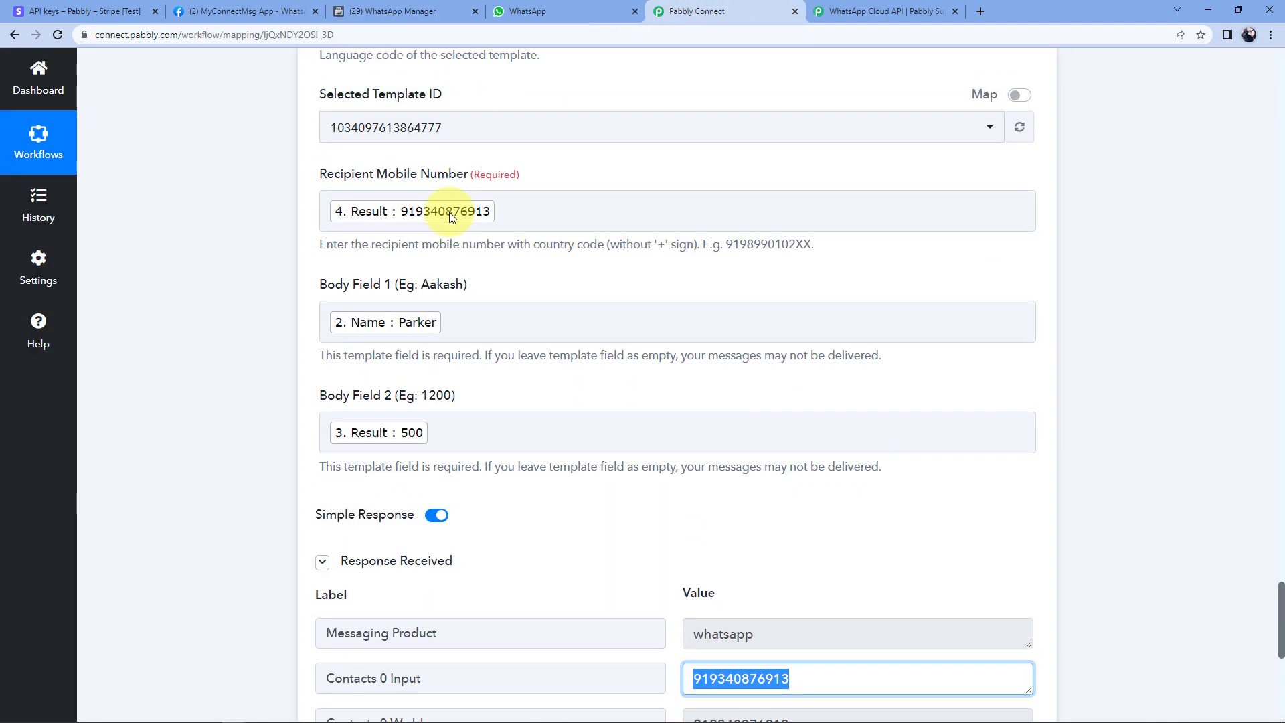
scroll(450, 214, down, 3)
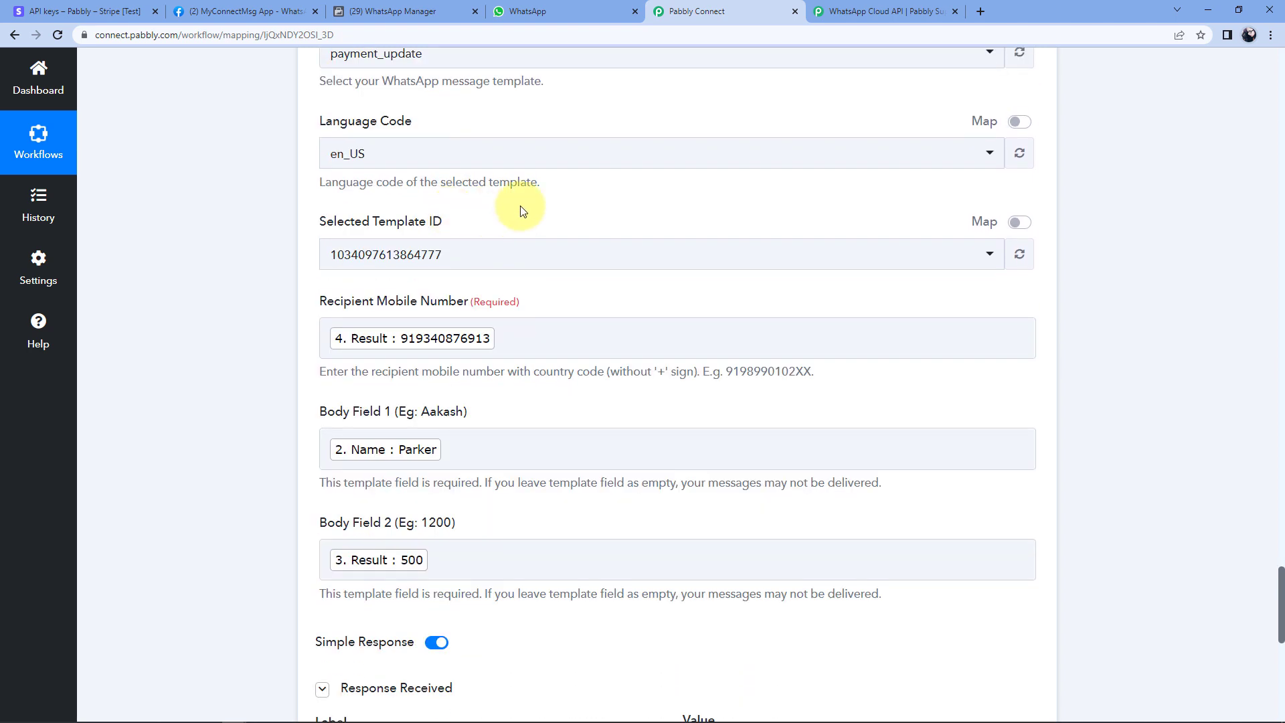
click(572, 11)
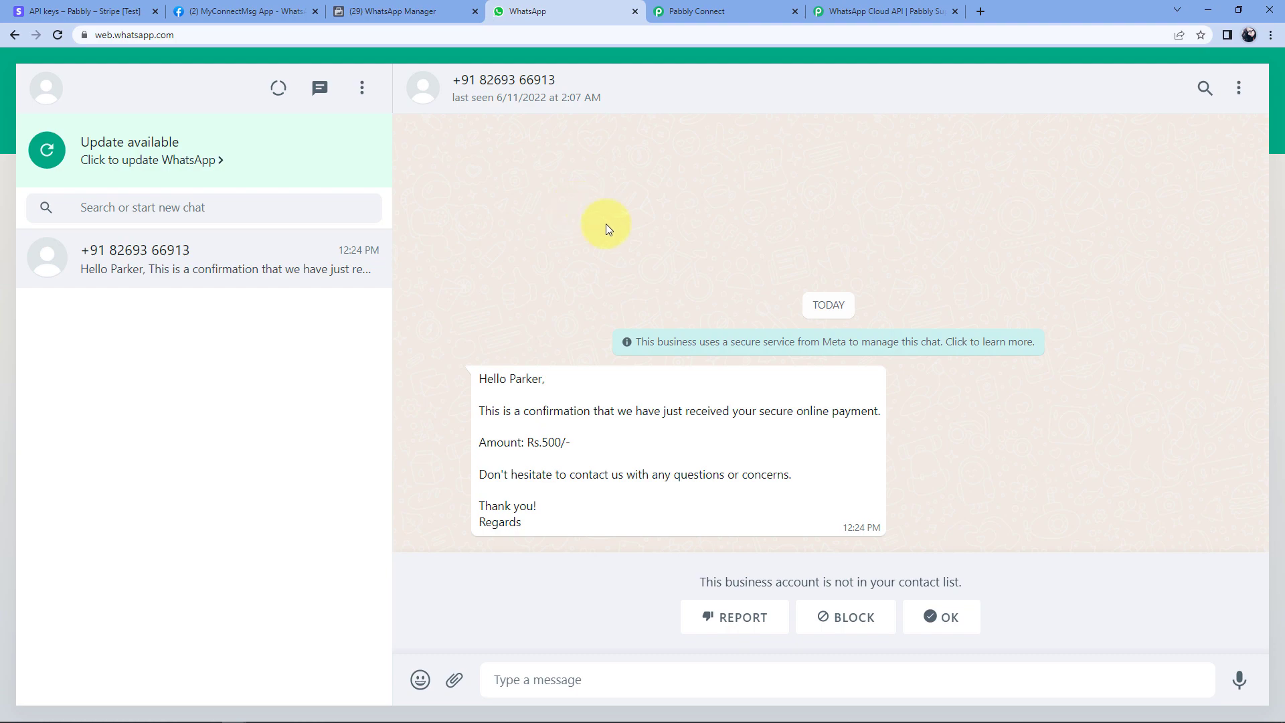
click(47, 11)
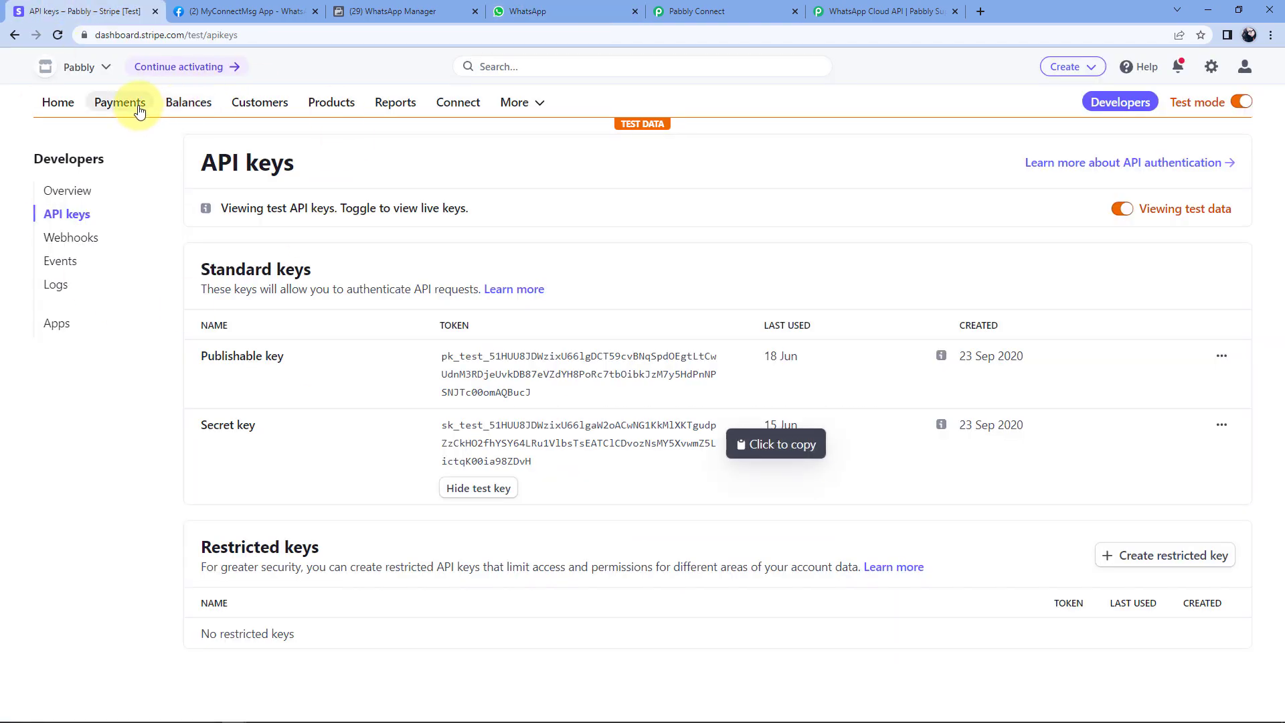
Open the NEET- Revision Notes for Biology product from Products and view its ₹500.00 pricing.
click(321, 102)
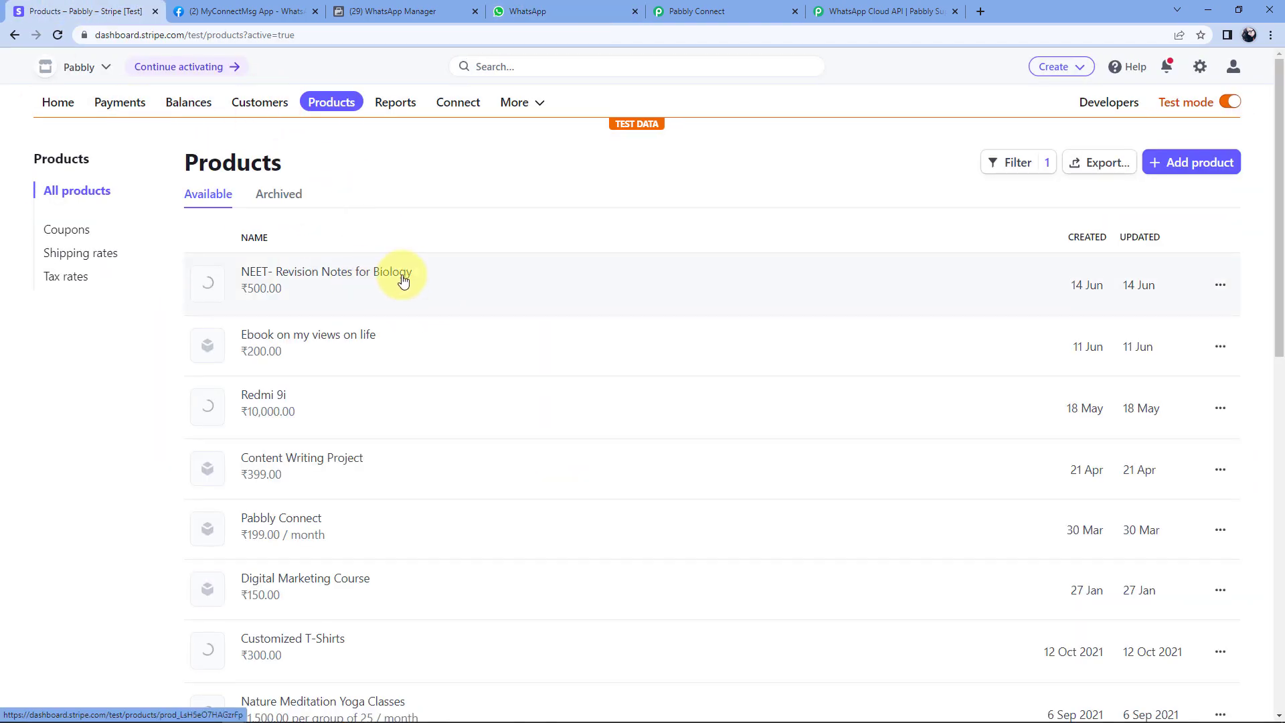
click(391, 269)
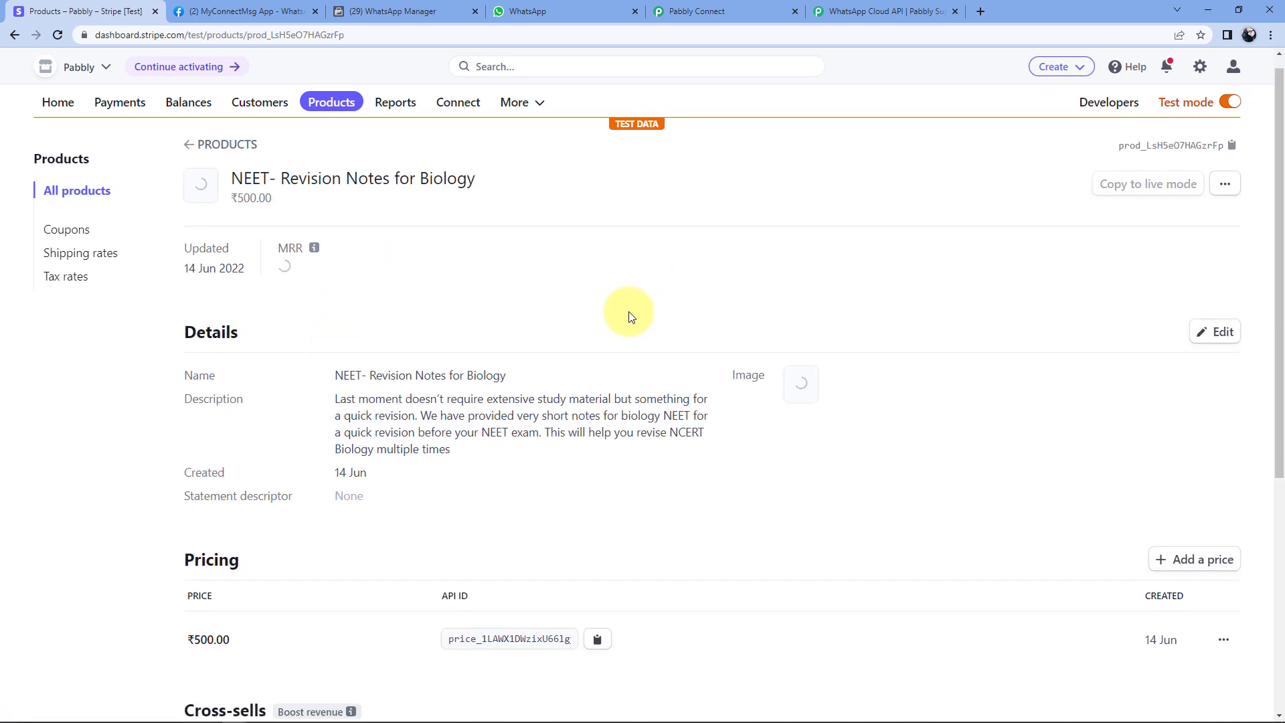
scroll(629, 317, down, 6)
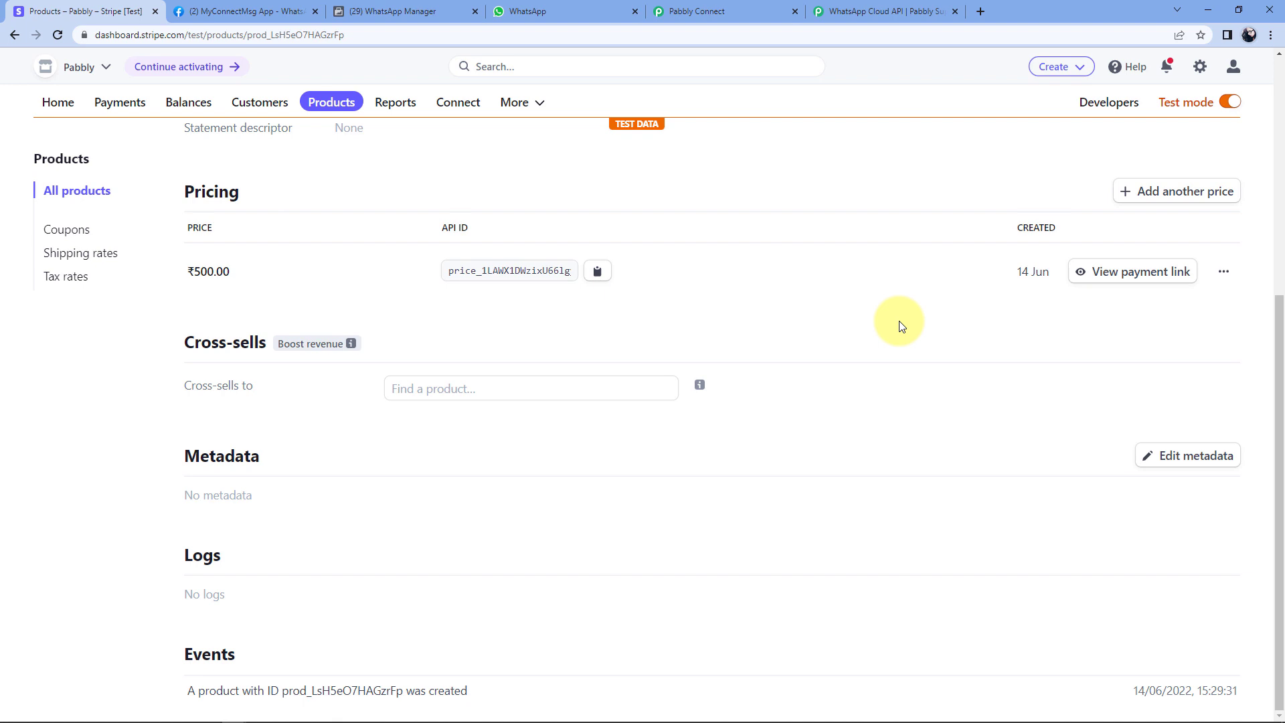
Copy the ₹500.00 NEET revision notes payment link and load it in an incognito window.
click(1141, 272)
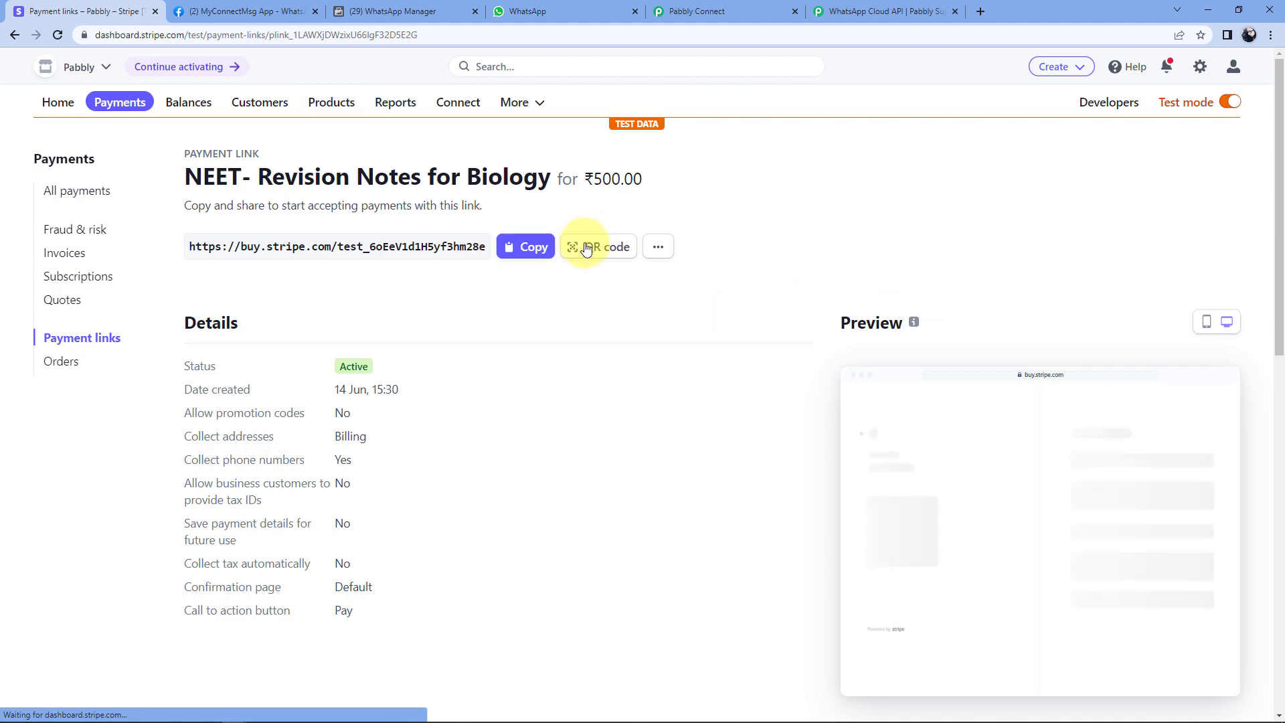
click(528, 249)
key(ctrl+shift+n)
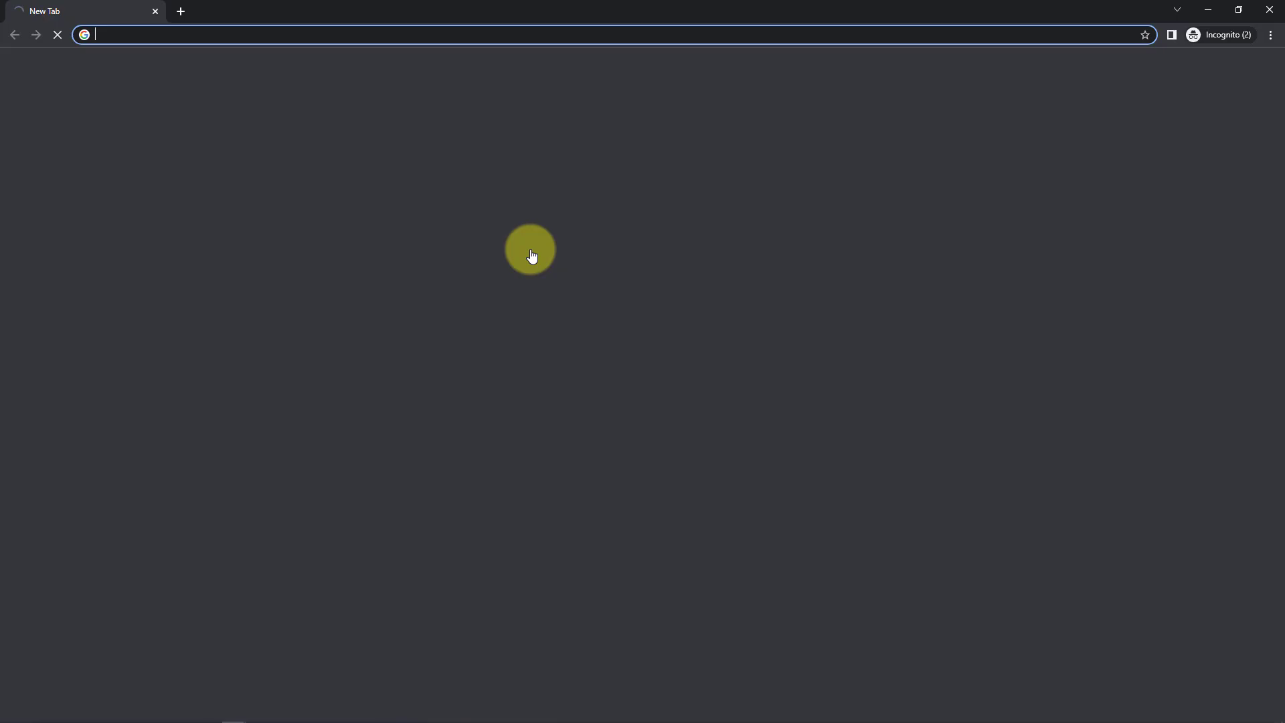
key(ctrl+v)
key(Return)
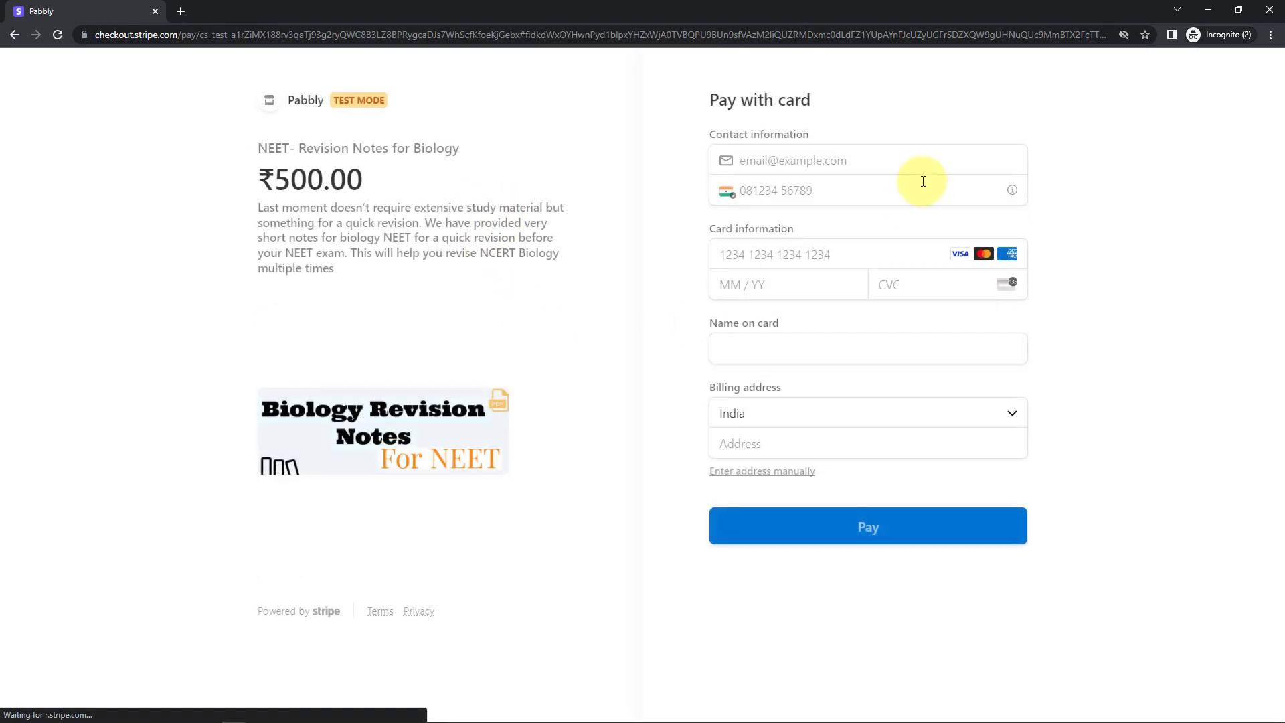
Fill in the buyer's e-mail, phone number and test card number on the checkout form.
click(837, 160)
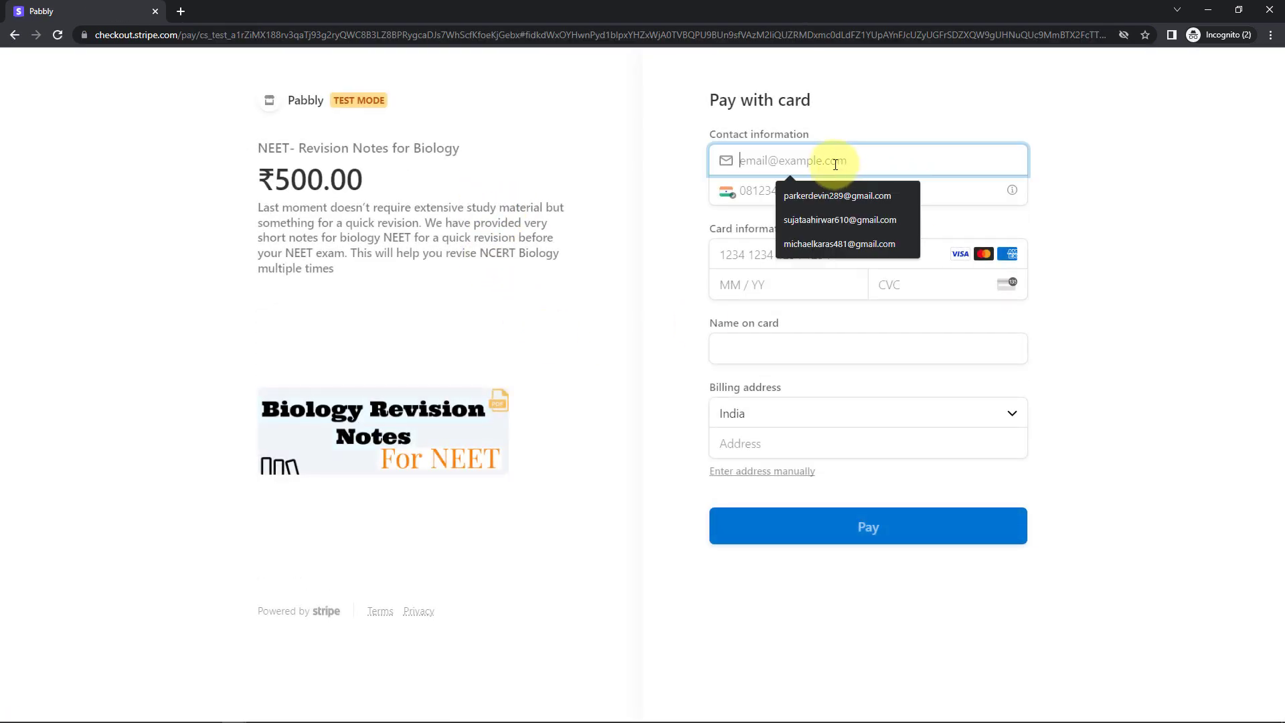
click(809, 245)
click(823, 190)
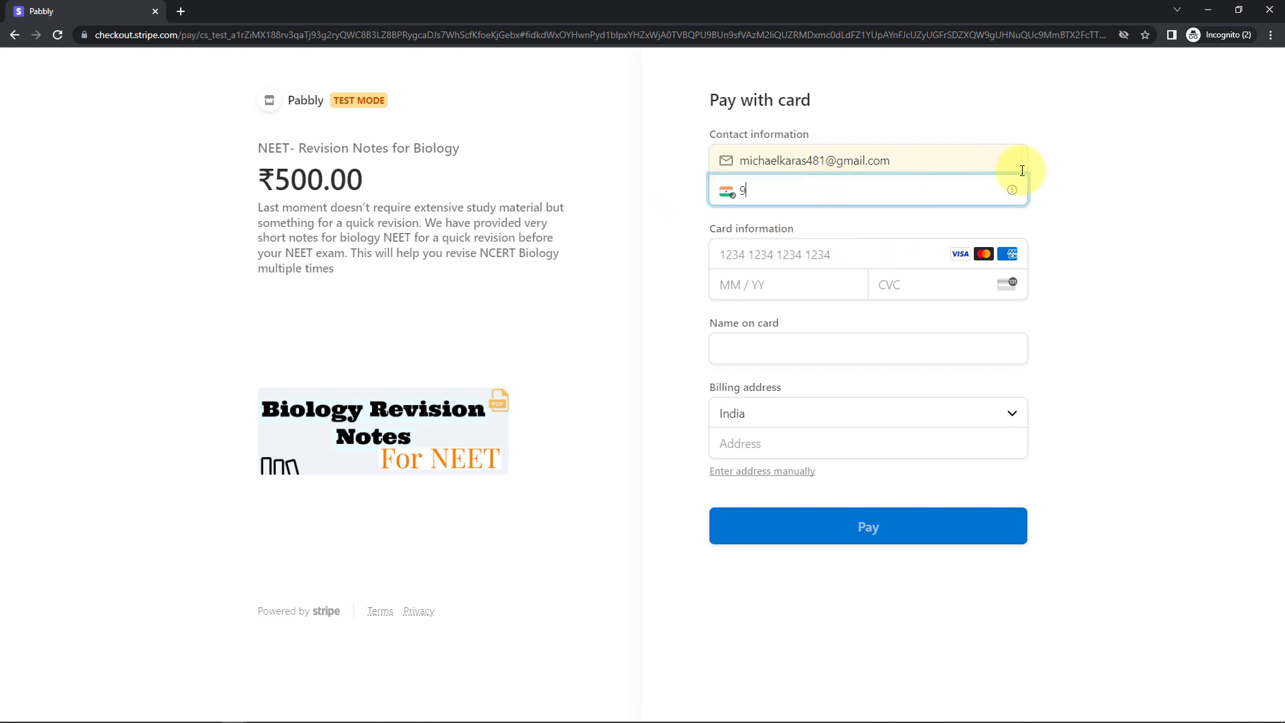
click(848, 253)
text(4242 4242 4242 42)
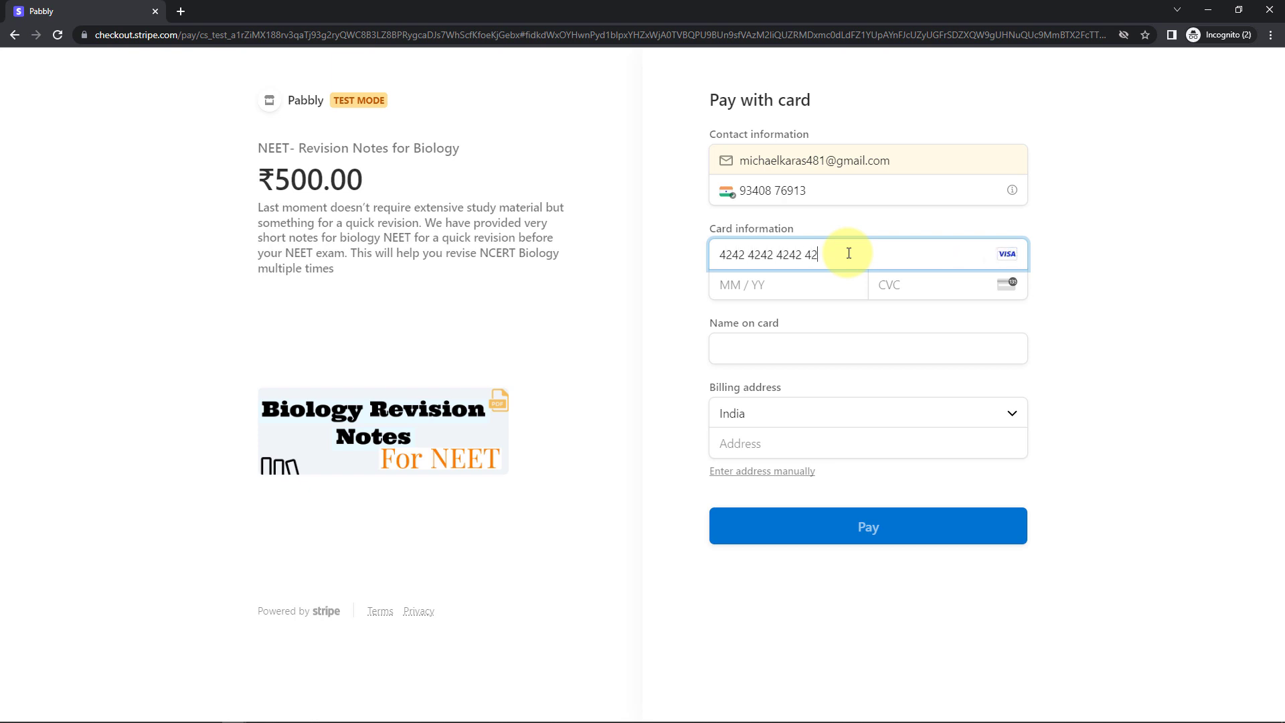
text(013)
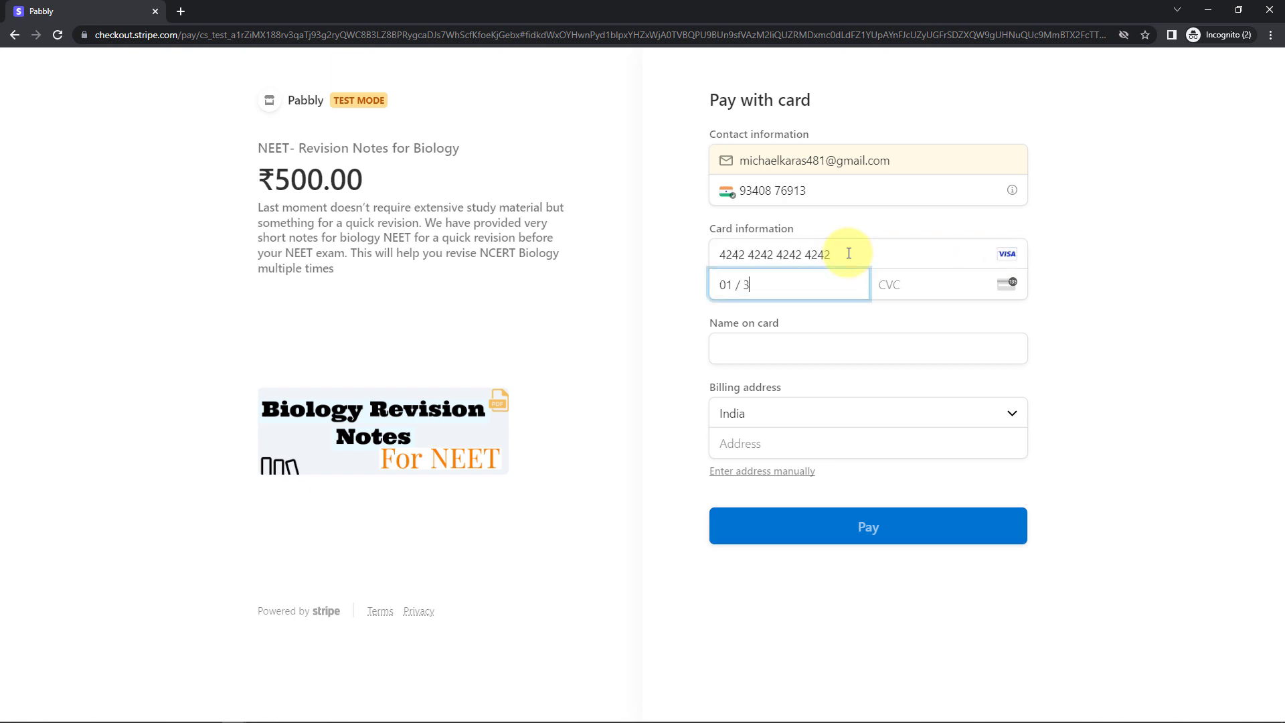
text(0)
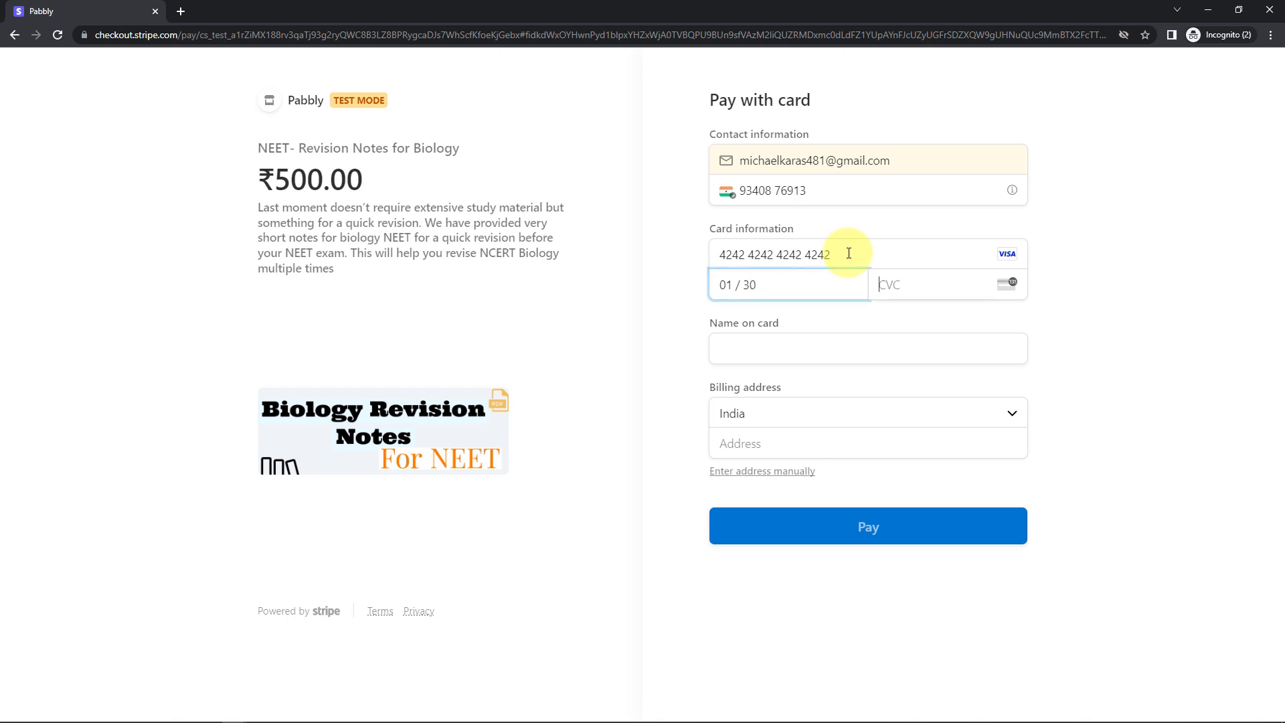
text(123)
click(797, 360)
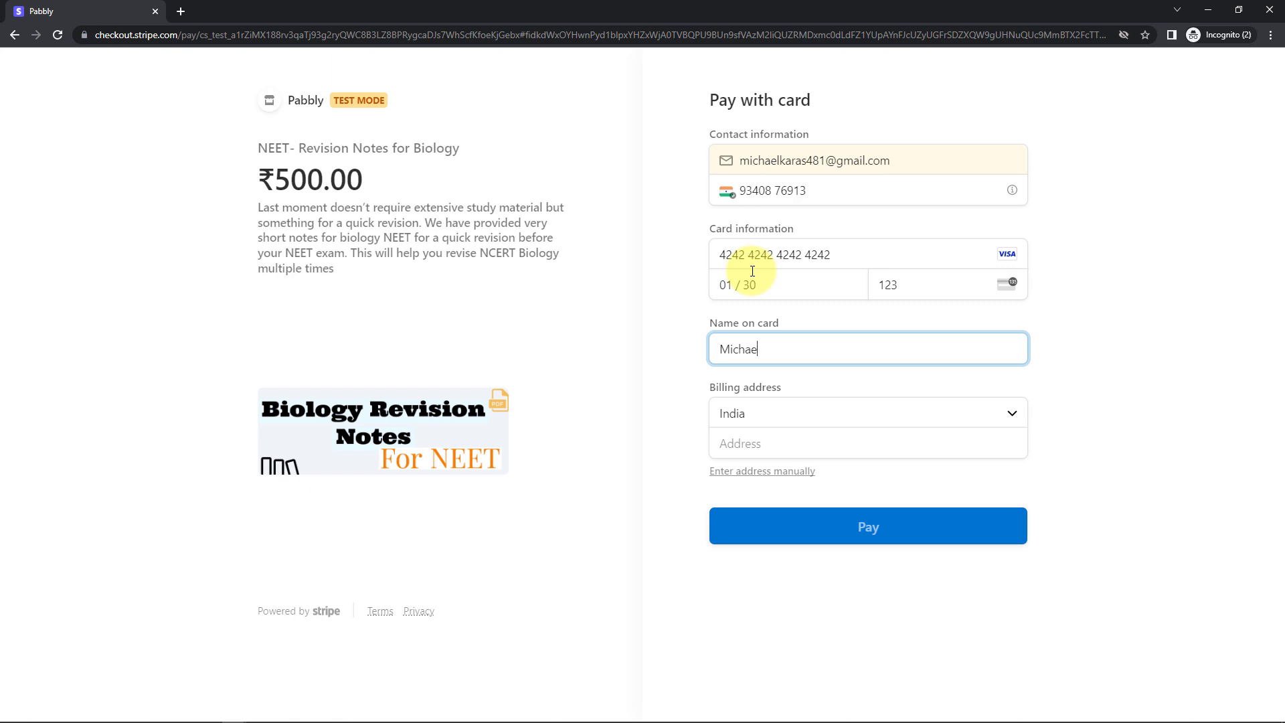
Complete the billing address, city, PIN and second address line, then submit the ₹500.00 payment.
click(789, 440)
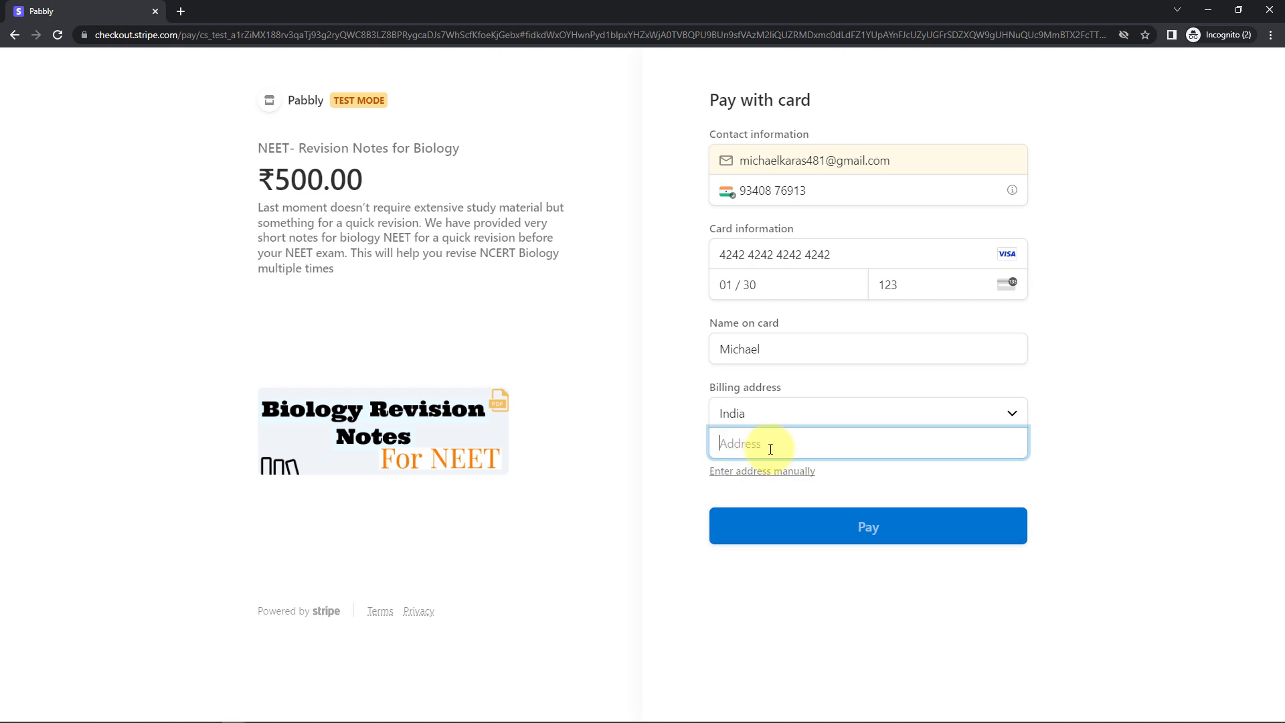
text(Bhop)
click(795, 511)
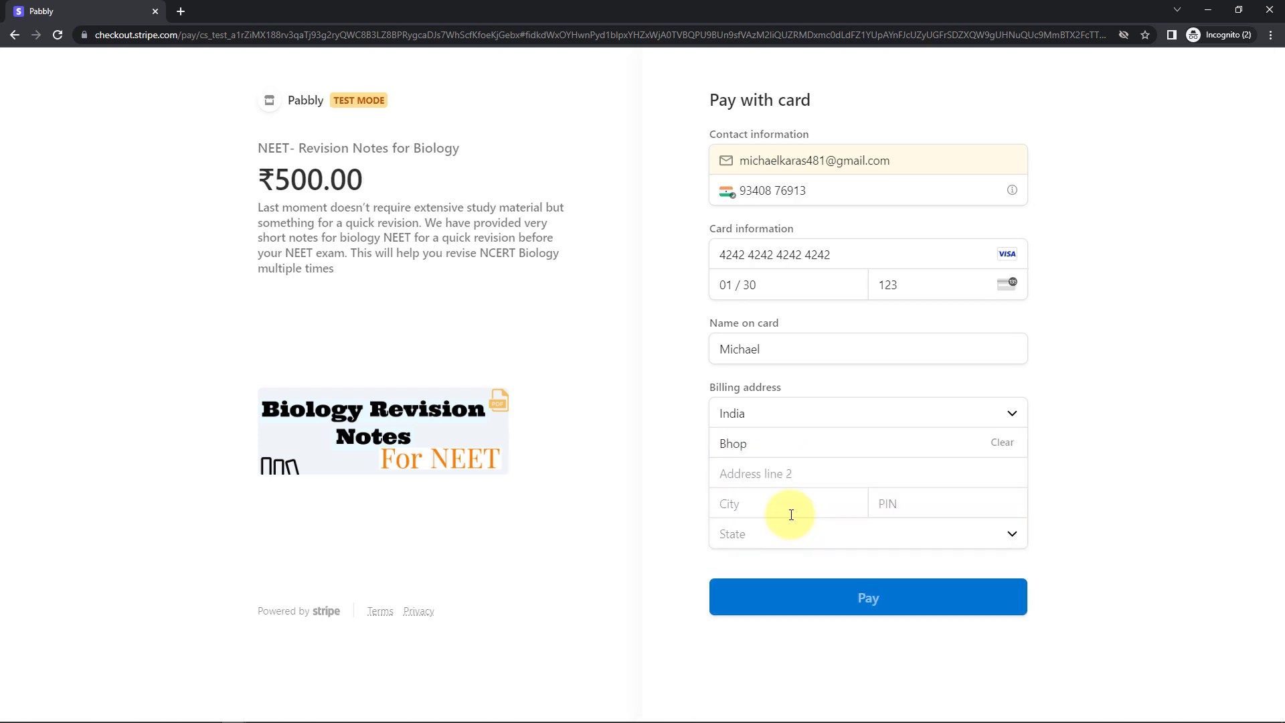
click(955, 495)
text(462026)
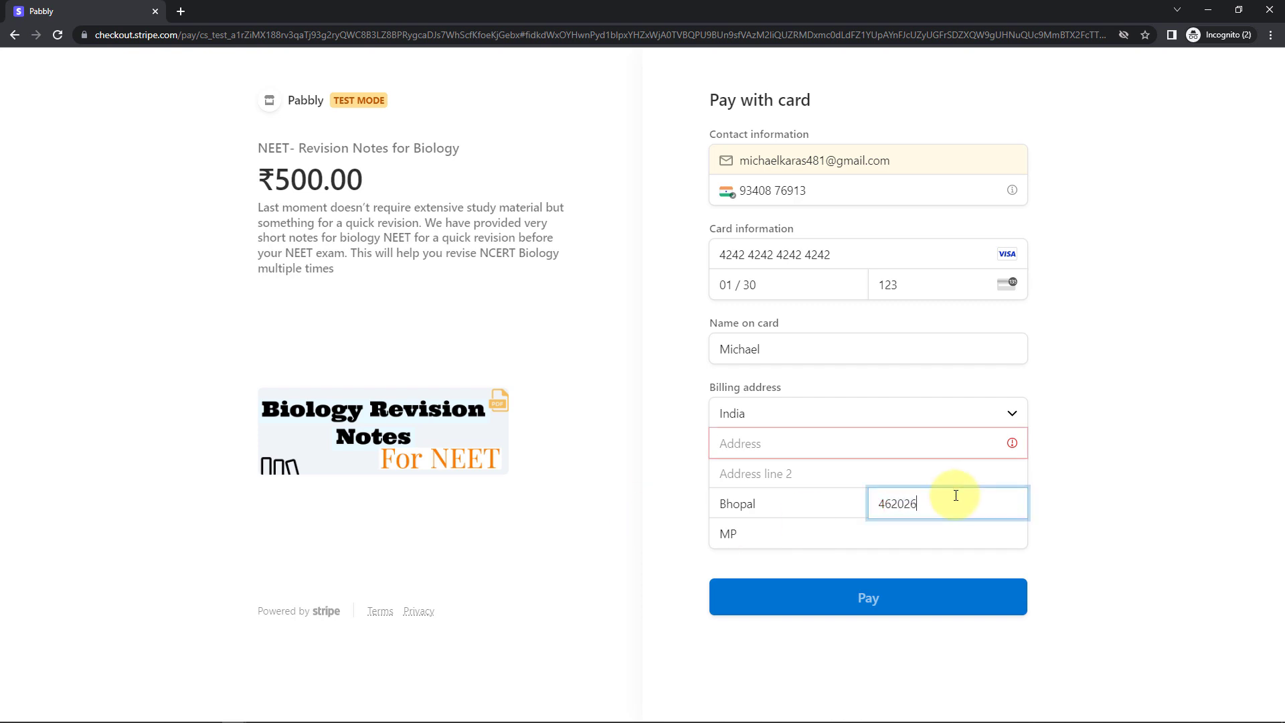
click(828, 444)
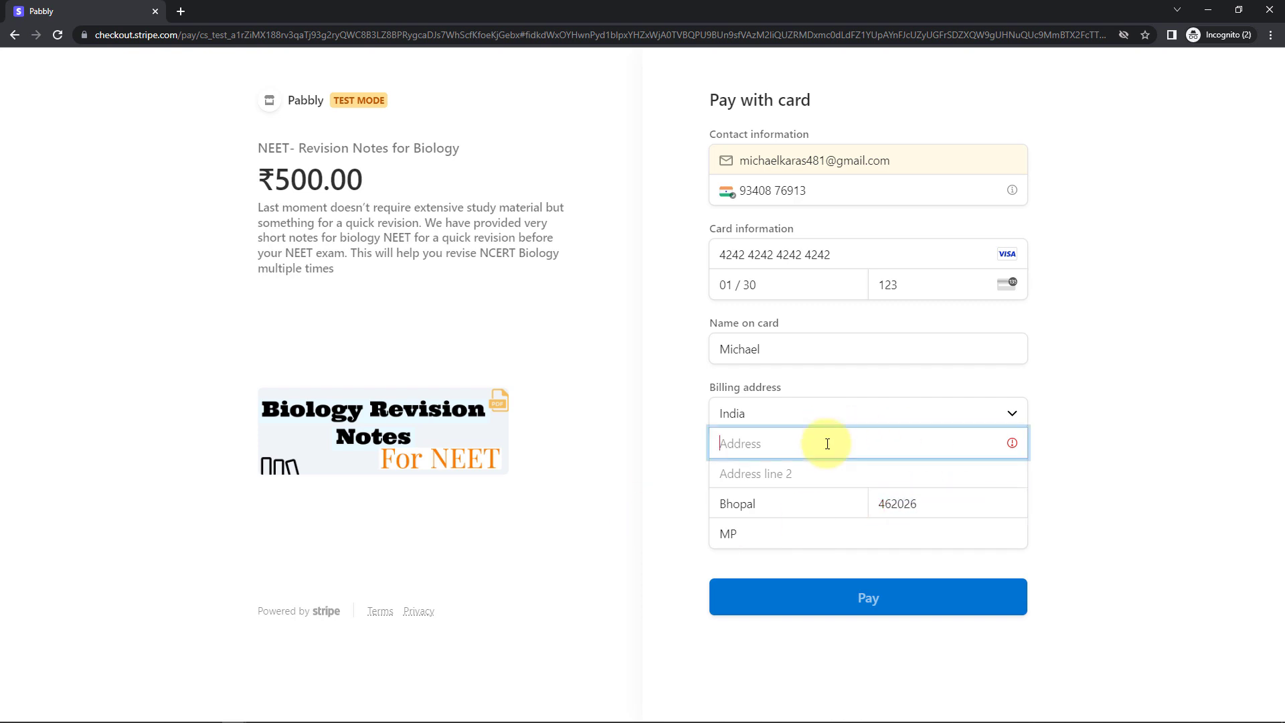
text(Nothing)
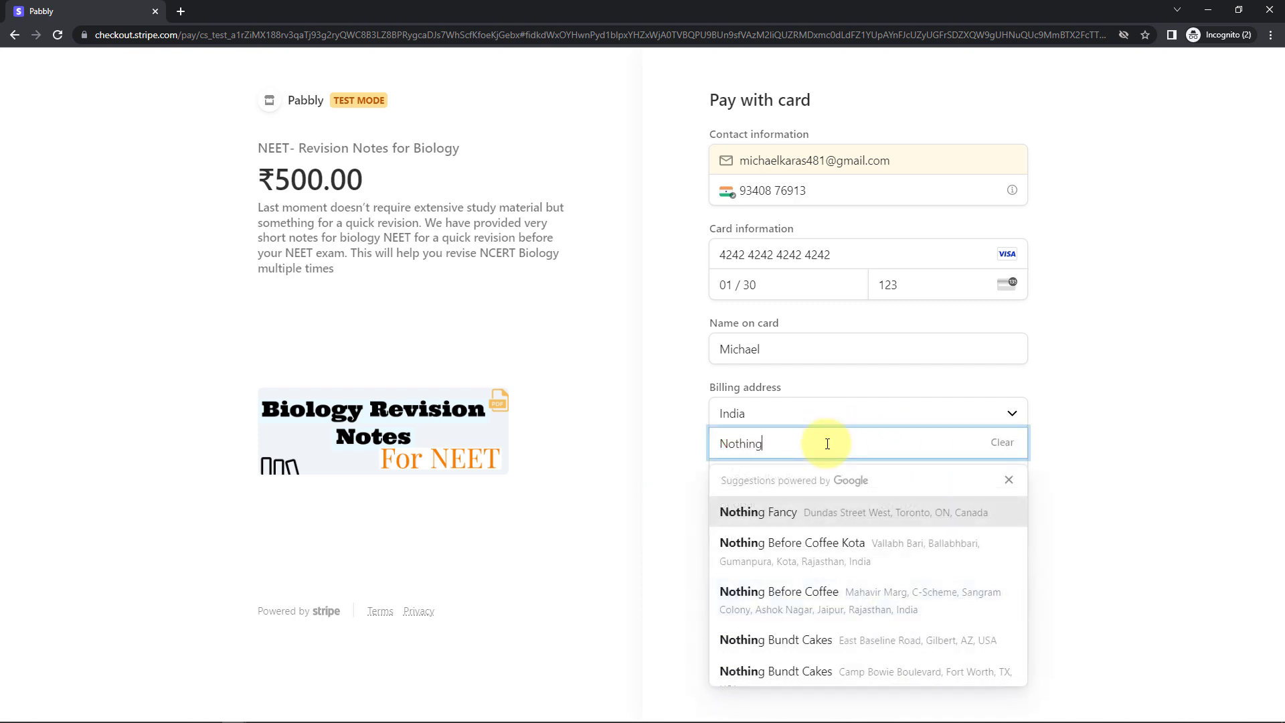
double_click(805, 446)
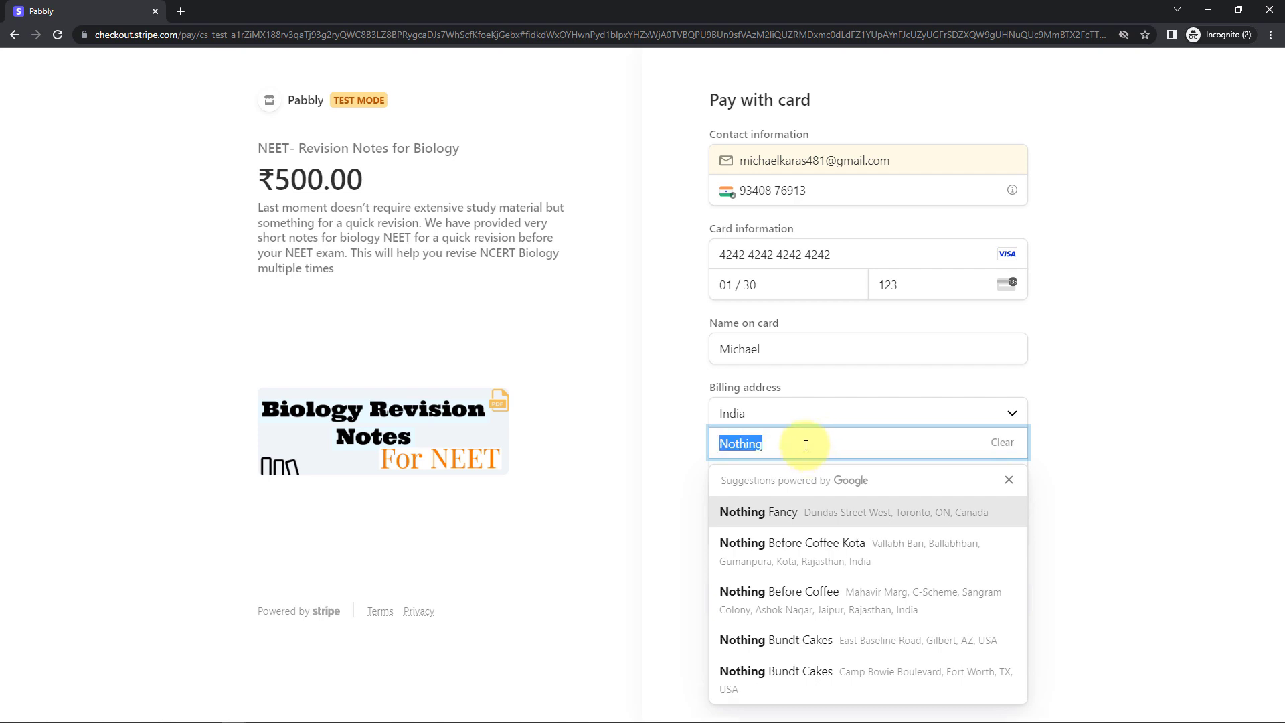
click(666, 454)
click(756, 473)
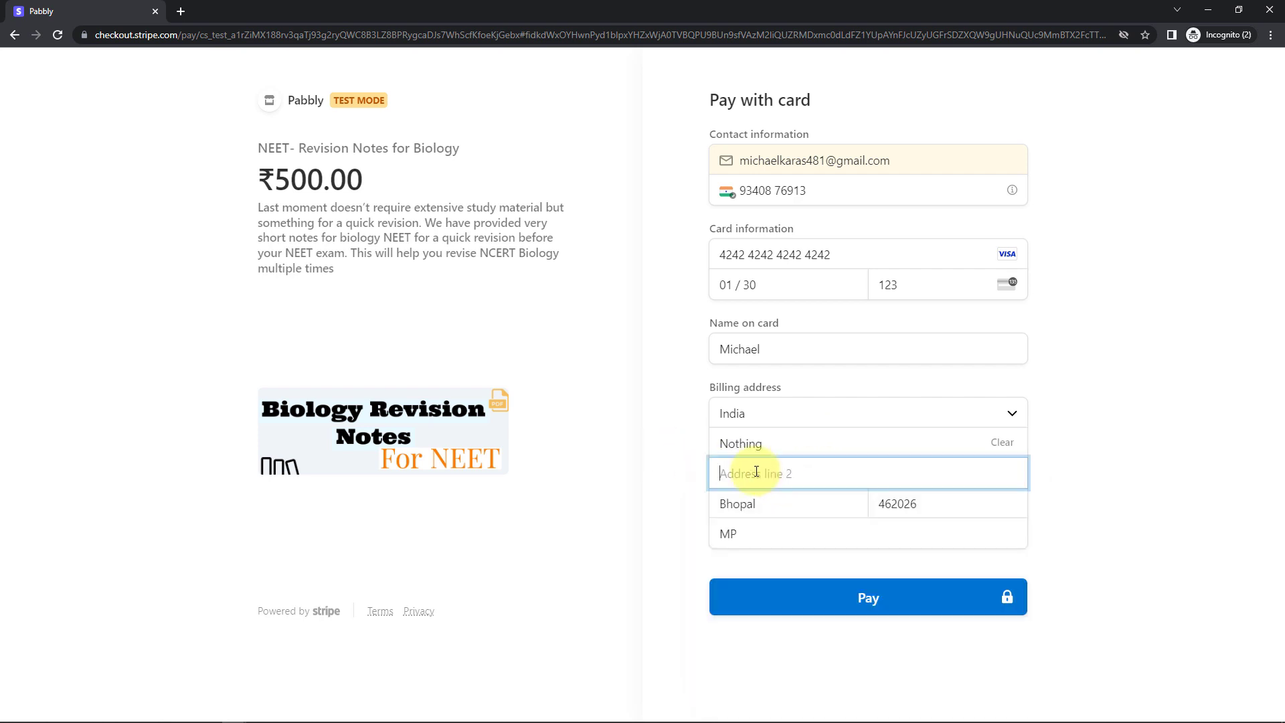
key(ctrl+v)
click(660, 452)
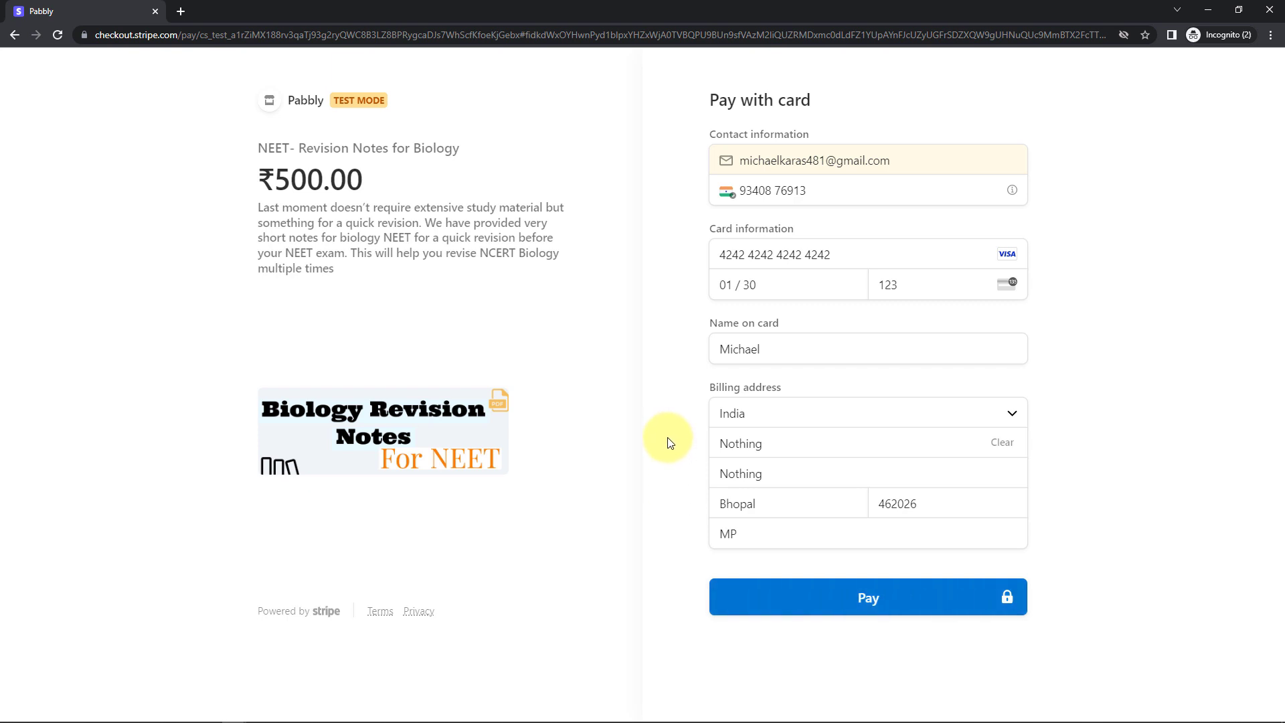
click(853, 597)
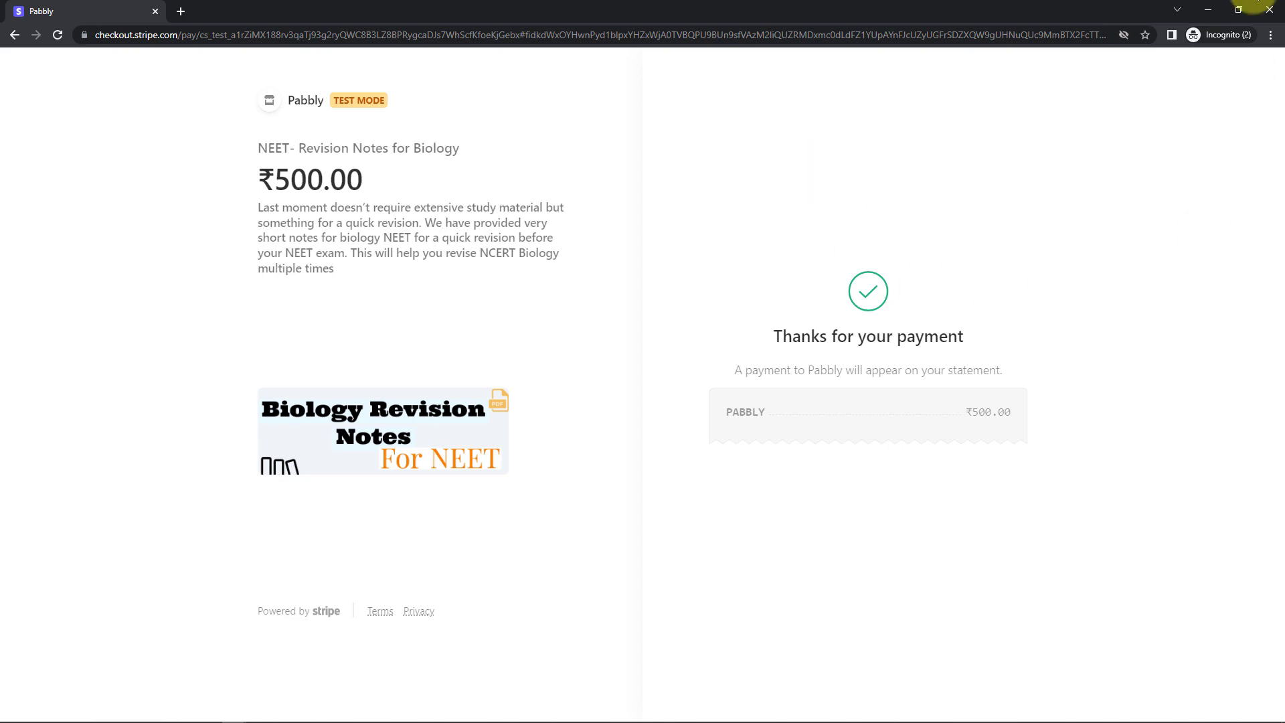
Close the incognito checkout window after the 'Thanks for your payment' confirmation appears.
click(1208, 10)
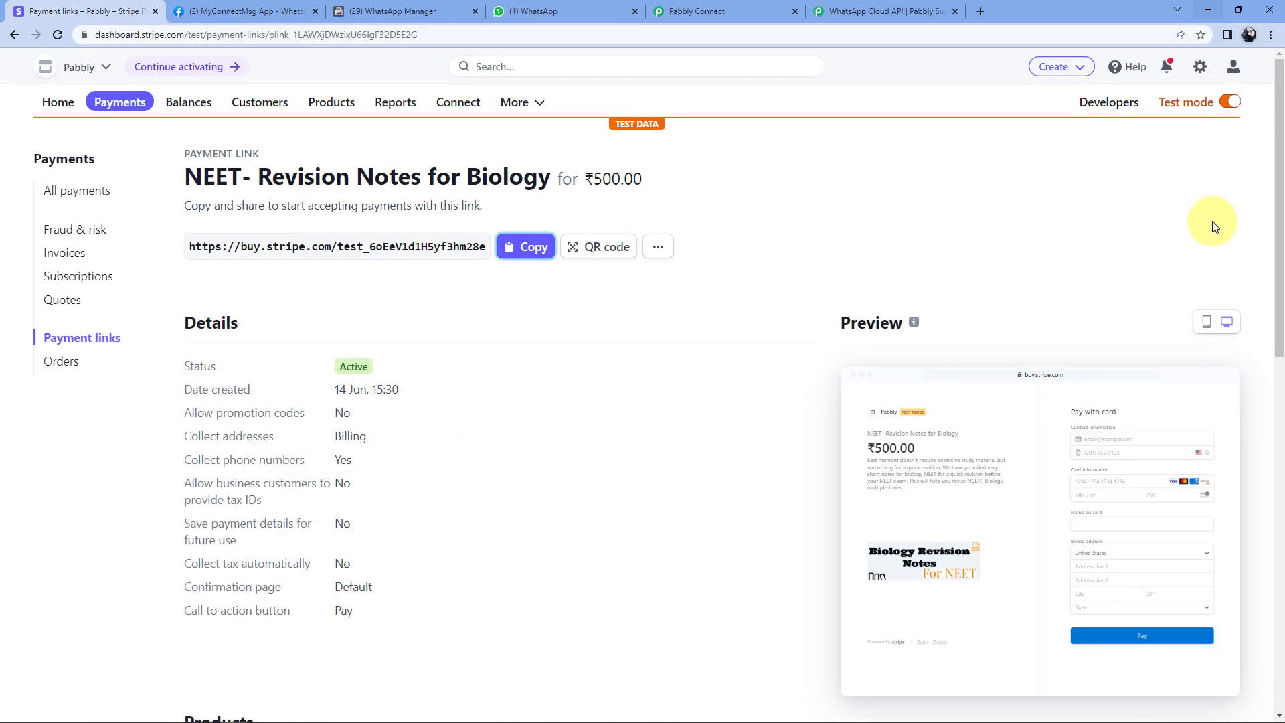
Open the WhatsApp business chat and highlight the customer name and Rs.500/- amount in the new message.
click(564, 12)
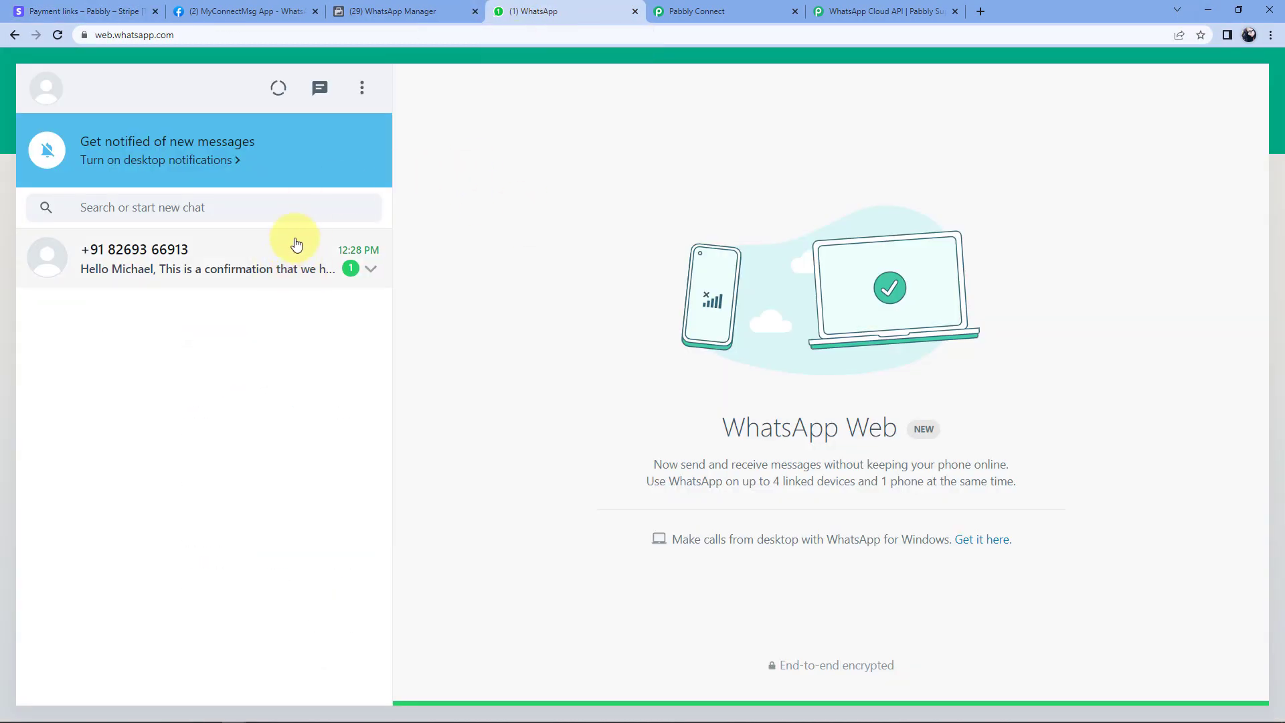
click(276, 259)
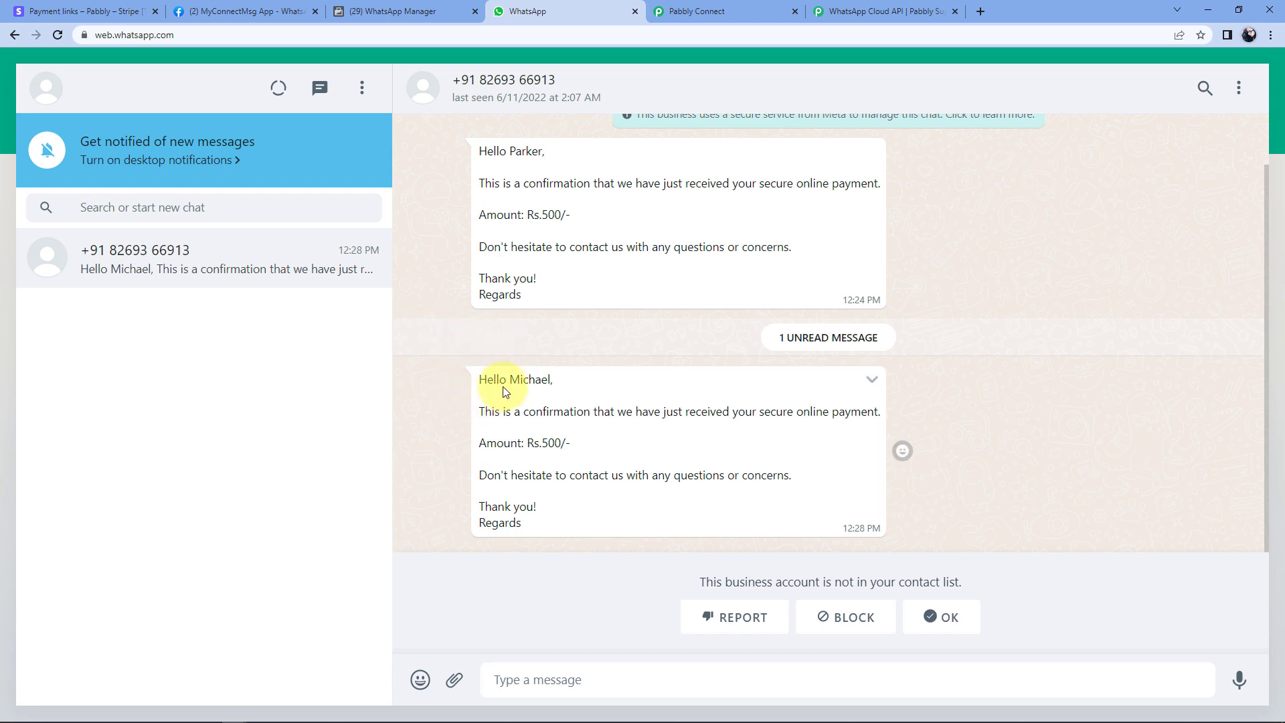
drag(510, 379, 553, 380)
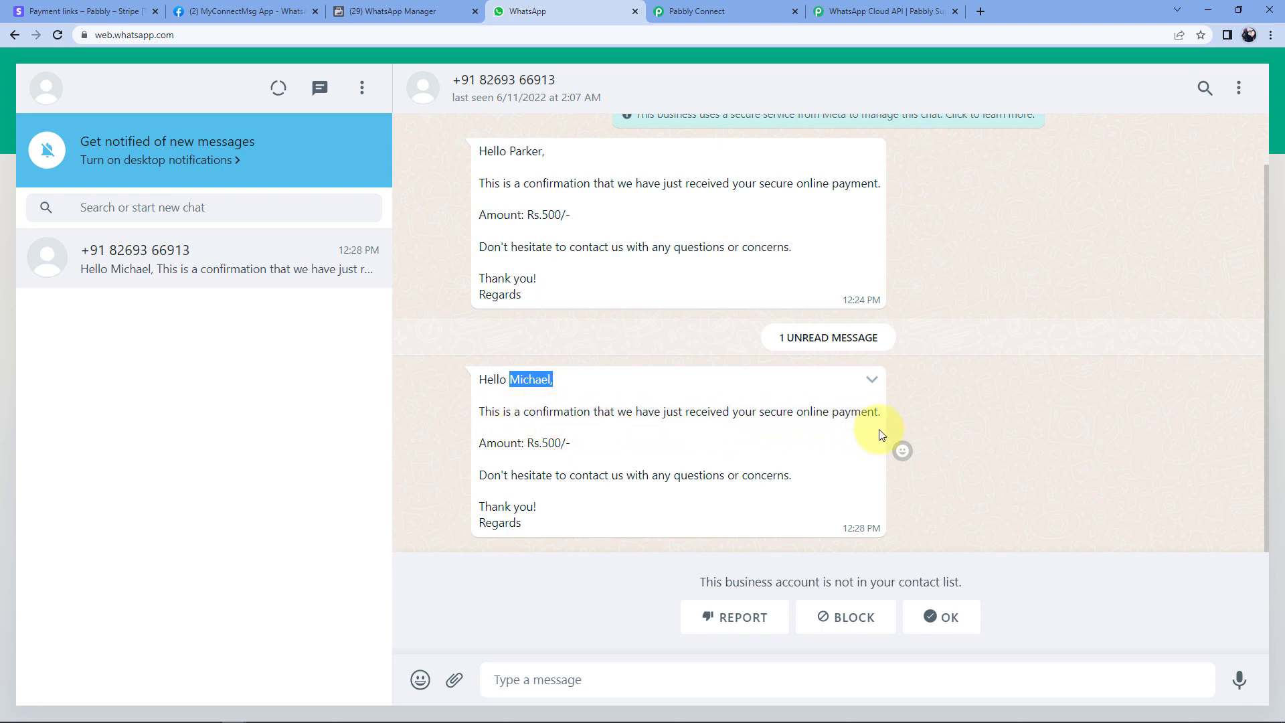
drag(540, 443, 560, 445)
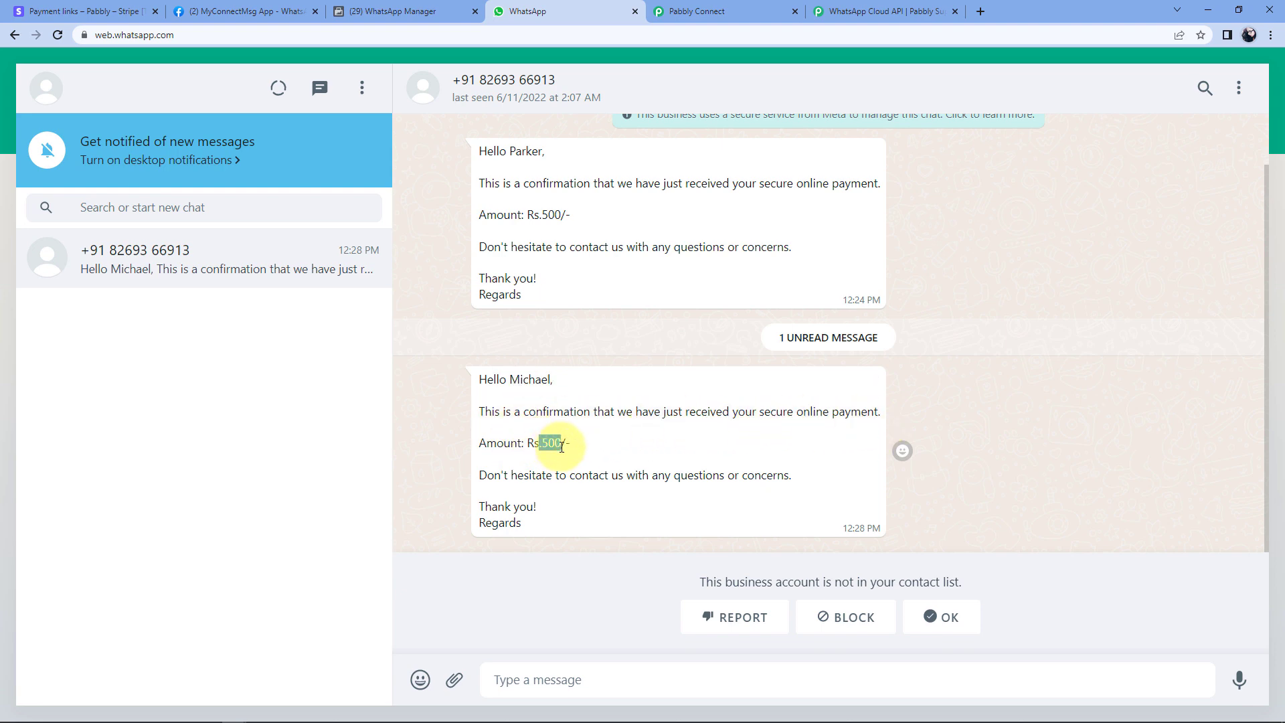
click(477, 477)
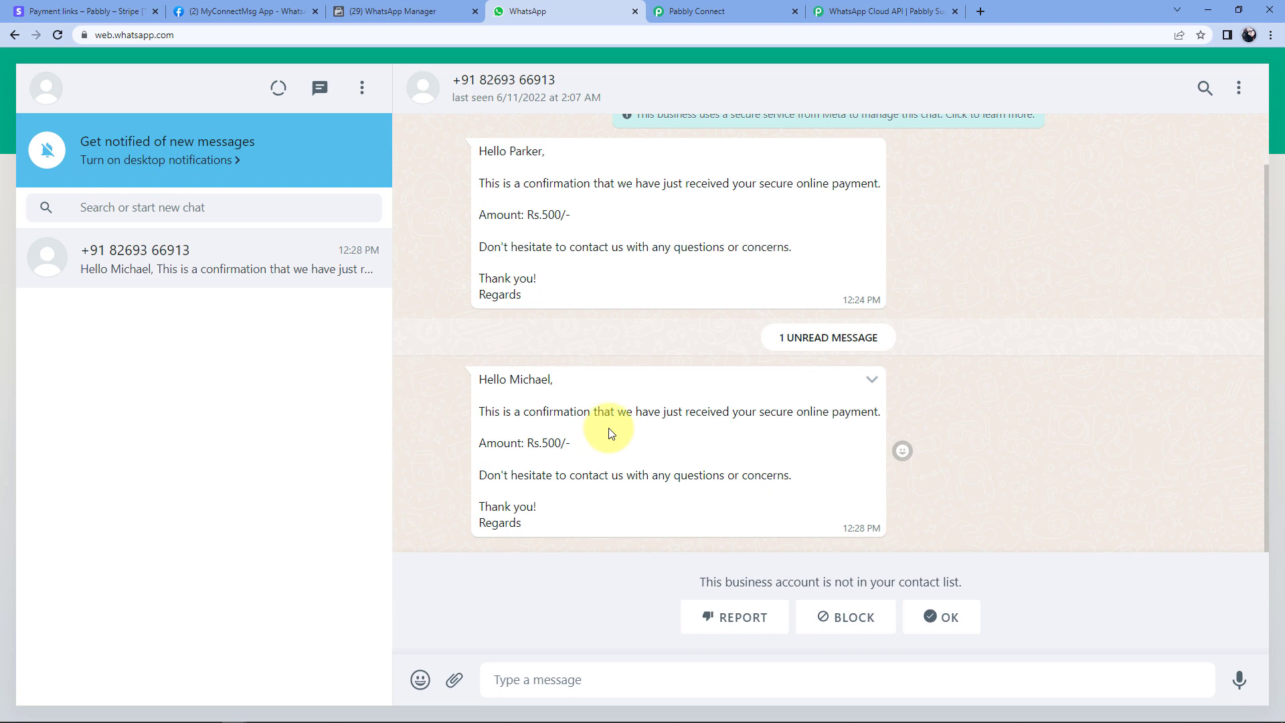
Collapse the WhatsApp Cloud API, Text Formatter Split Text and Number Formatter steps.
click(734, 9)
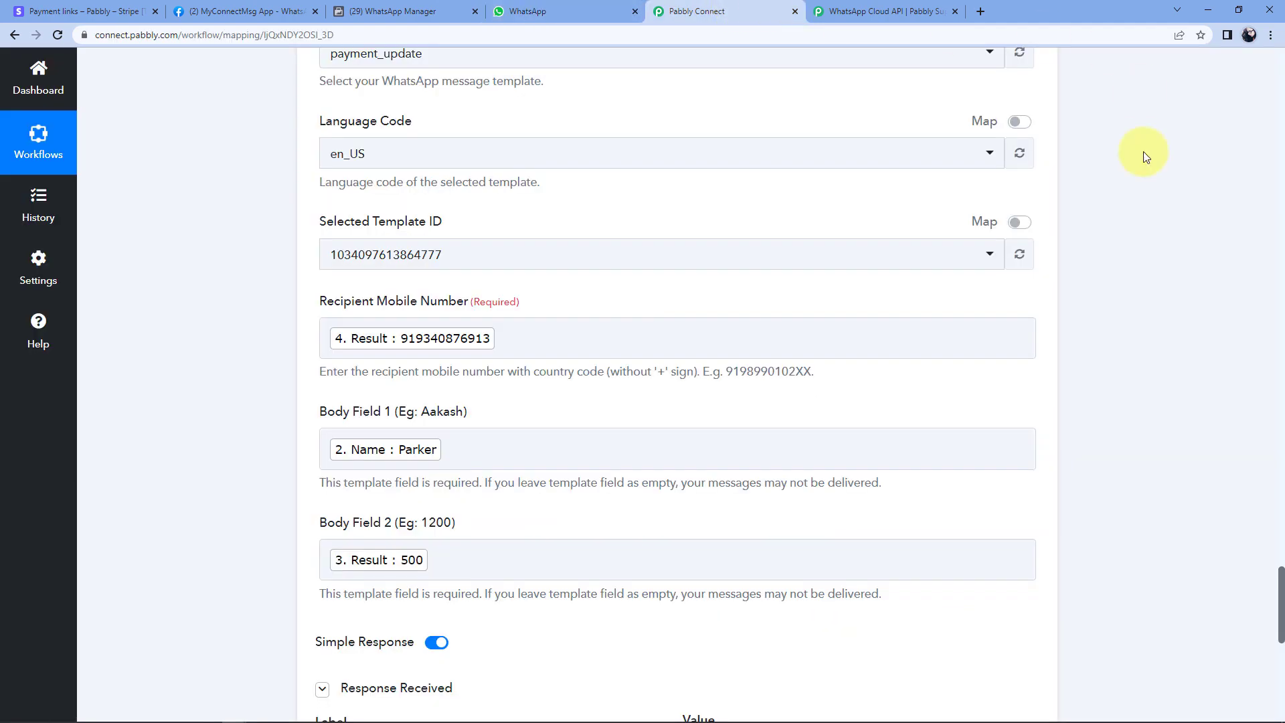
scroll(1126, 225, up, 8)
click(1056, 192)
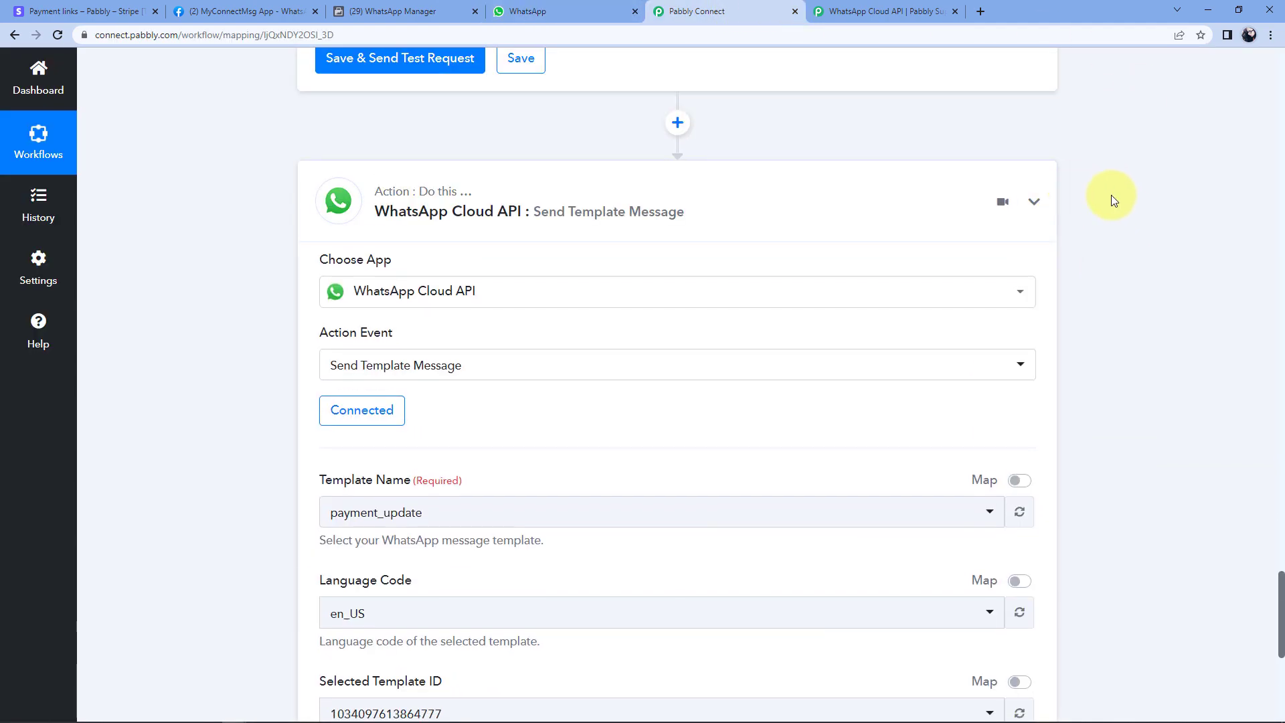
scroll(1108, 210, up, 10)
scroll(1083, 231, up, 1)
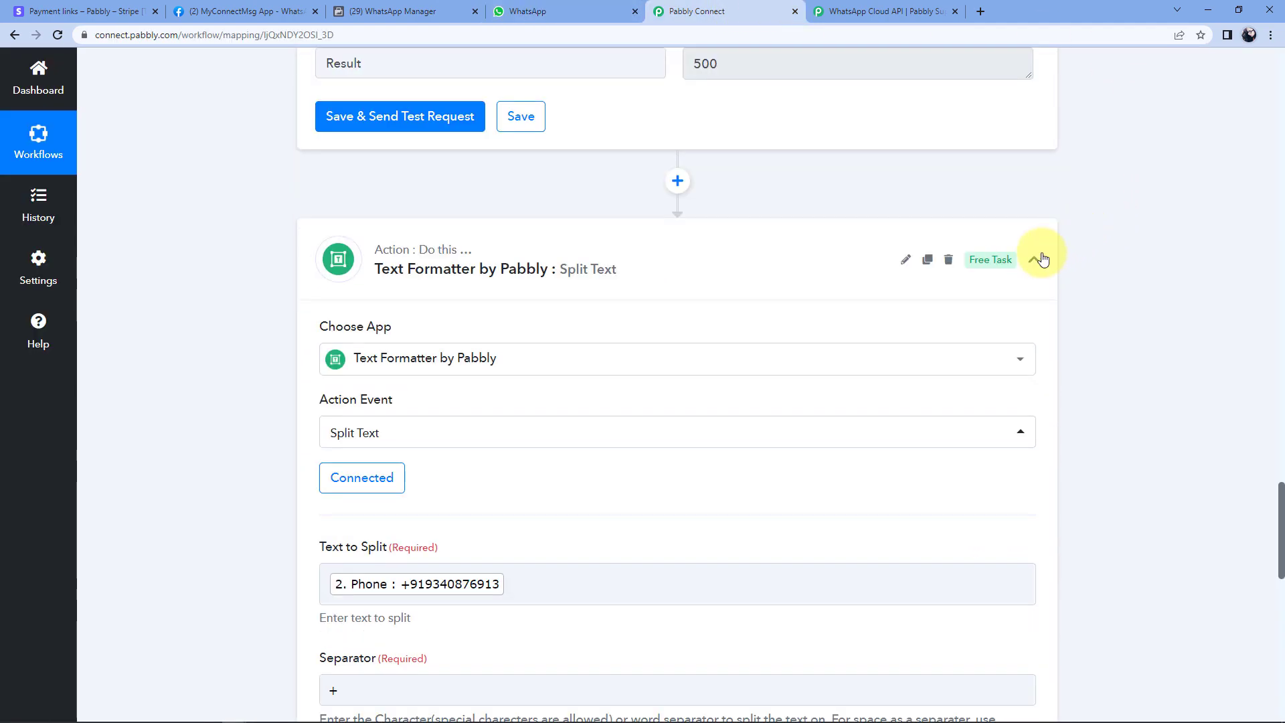
click(1037, 255)
scroll(1100, 223, up, 8)
scroll(1086, 221, up, 3)
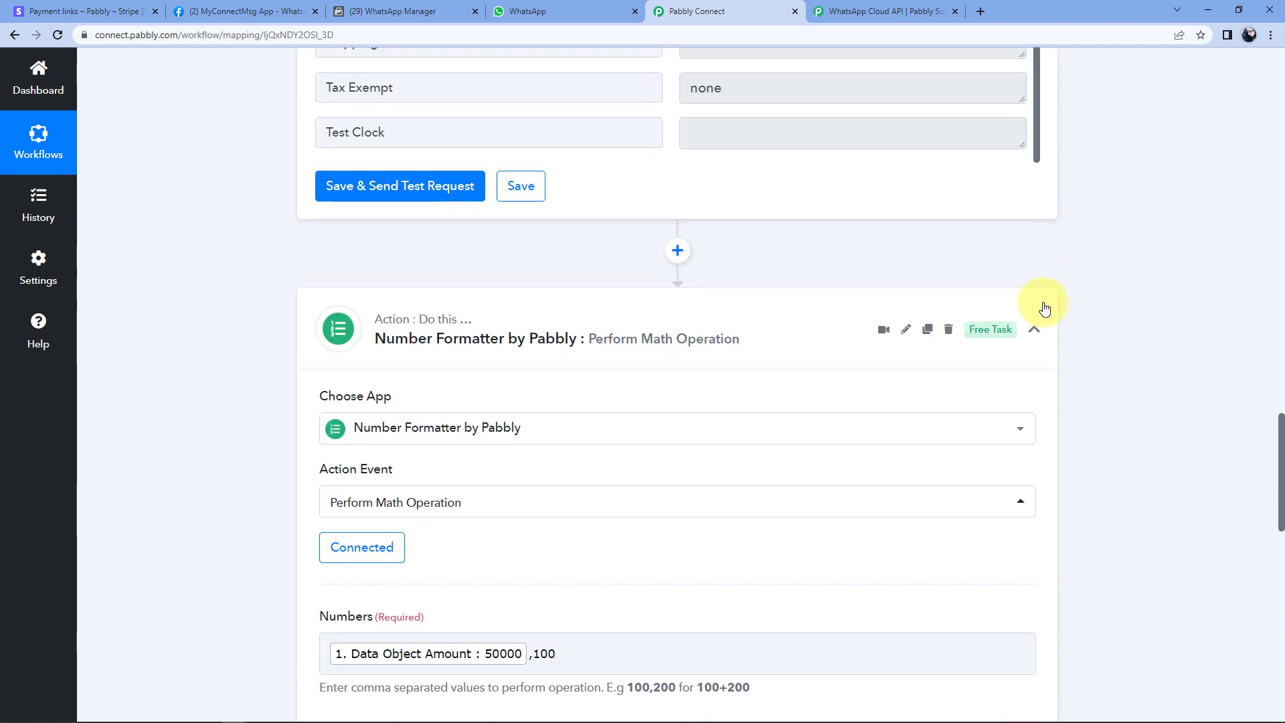
click(1036, 325)
Collapse the Retrieve a Customer by ID step and the Stripe New Charge trigger.
scroll(1076, 246, up, 9)
scroll(1064, 234, up, 2)
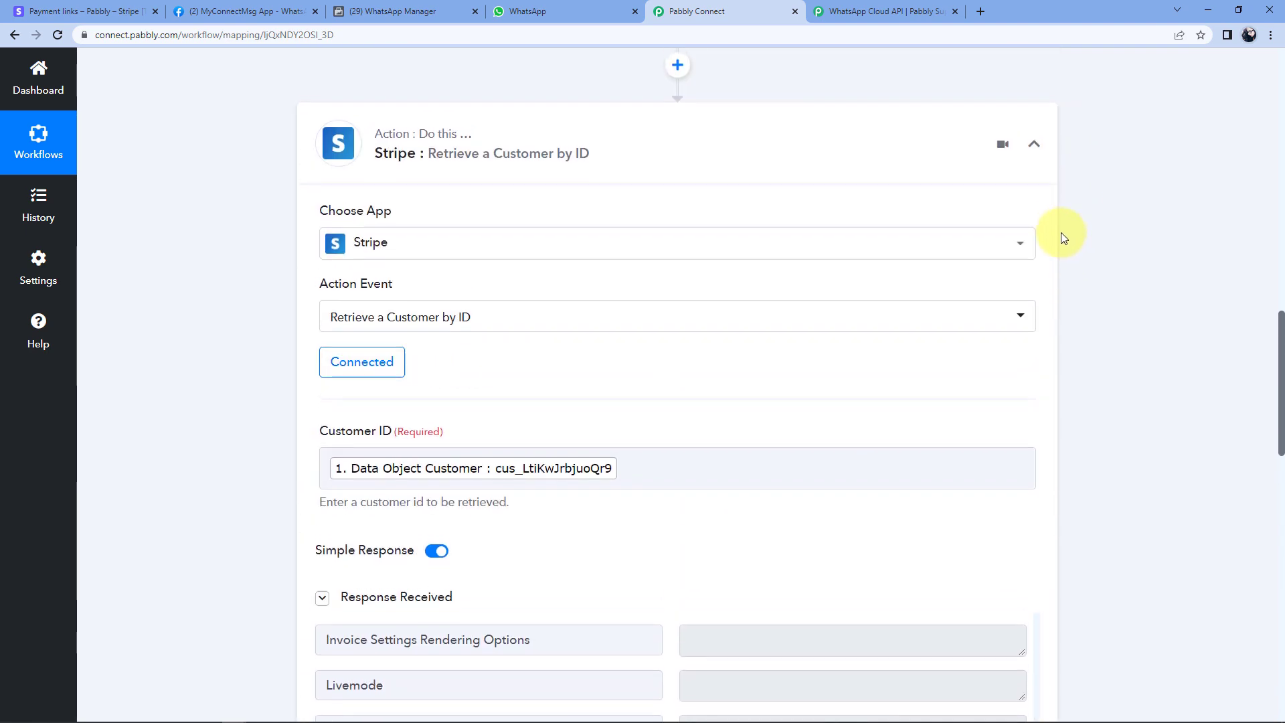
click(1034, 209)
scroll(1063, 221, up, 10)
scroll(1063, 221, up, 3)
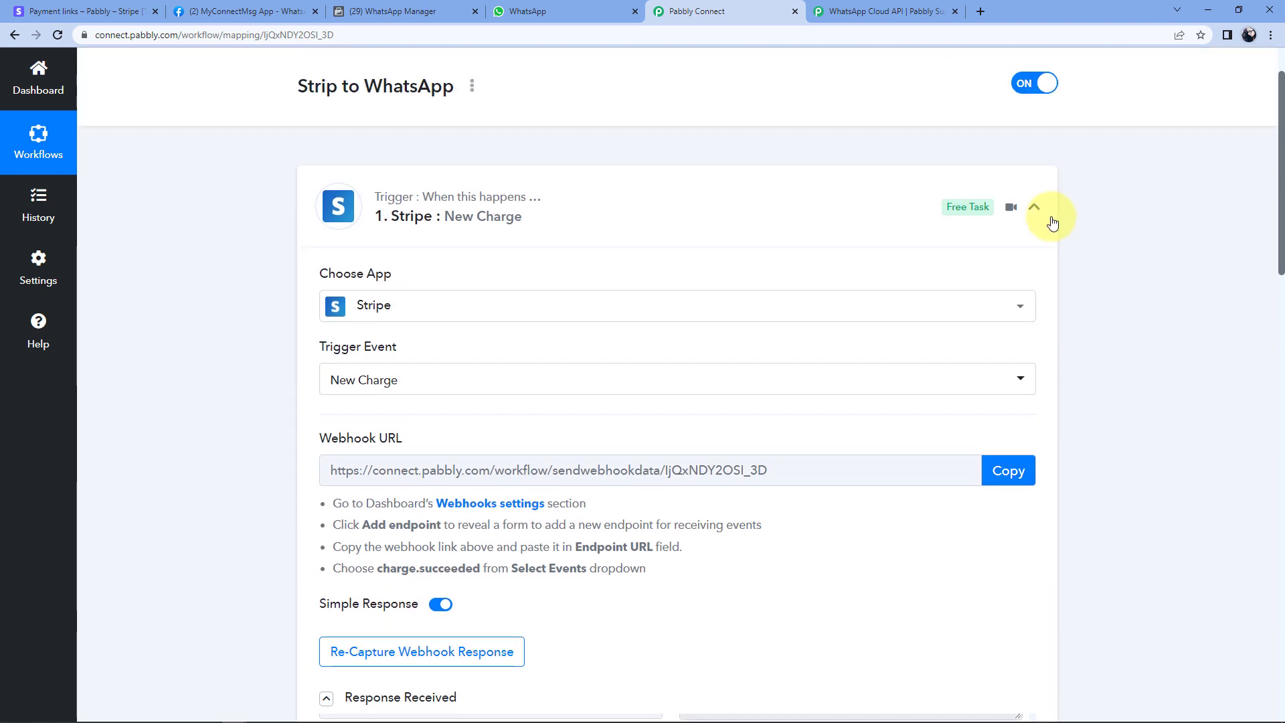
click(1034, 210)
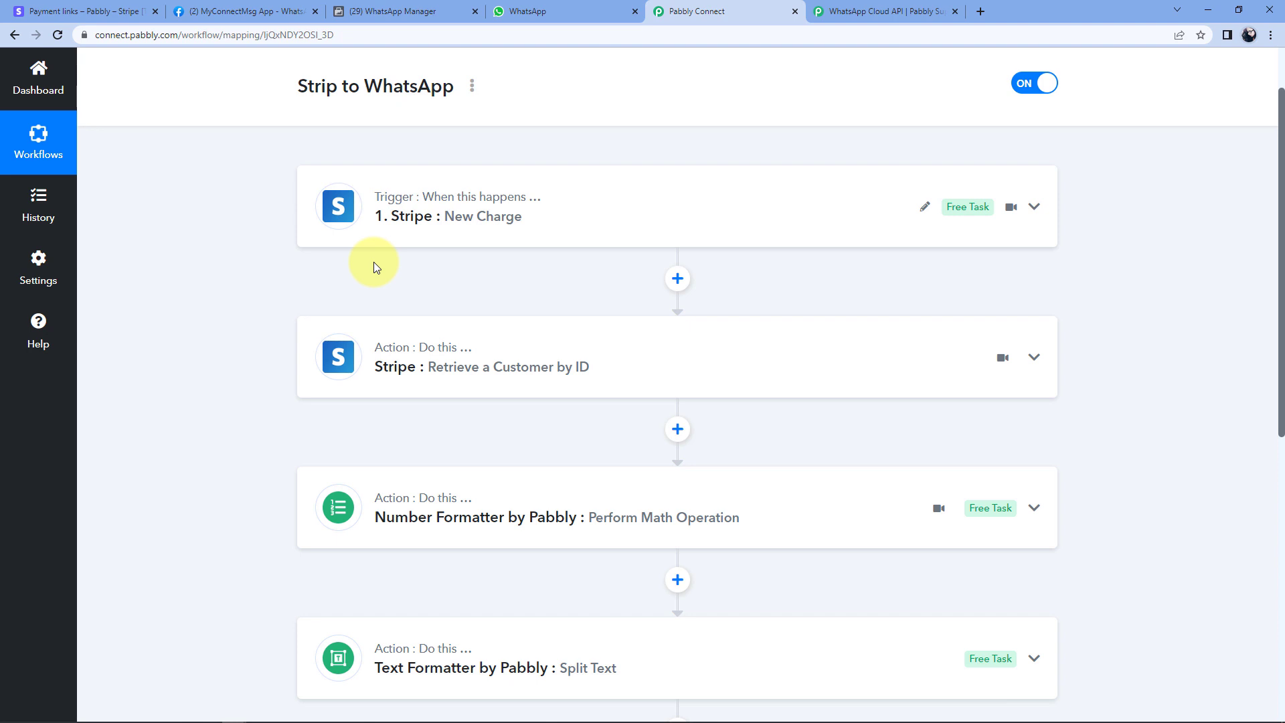
scroll(361, 264, down, 1)
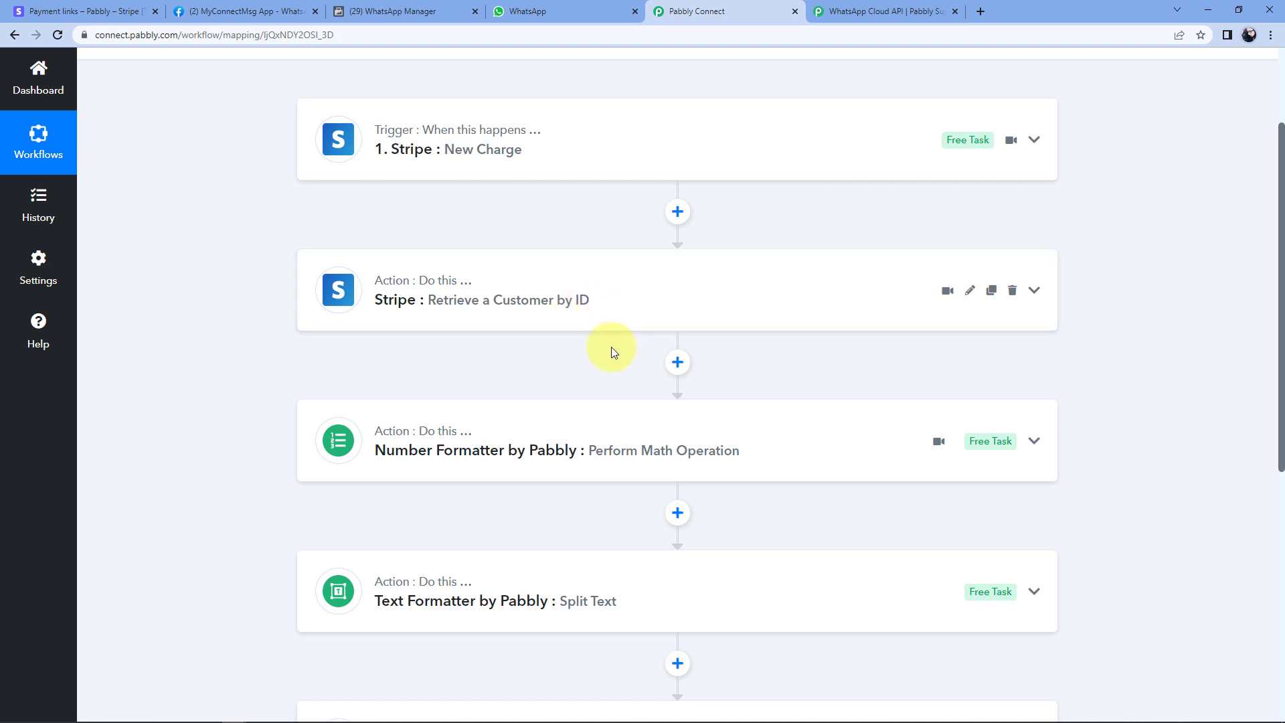
scroll(493, 178, down, 2)
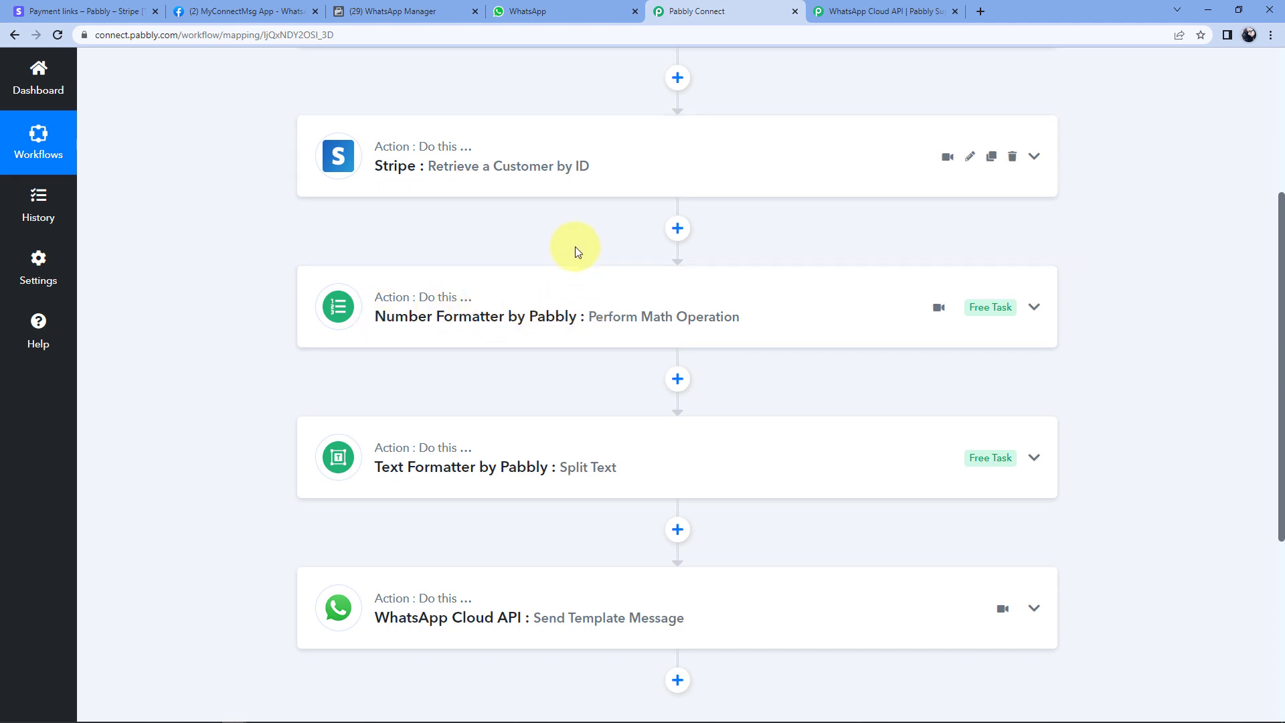
scroll(529, 268, down, 1)
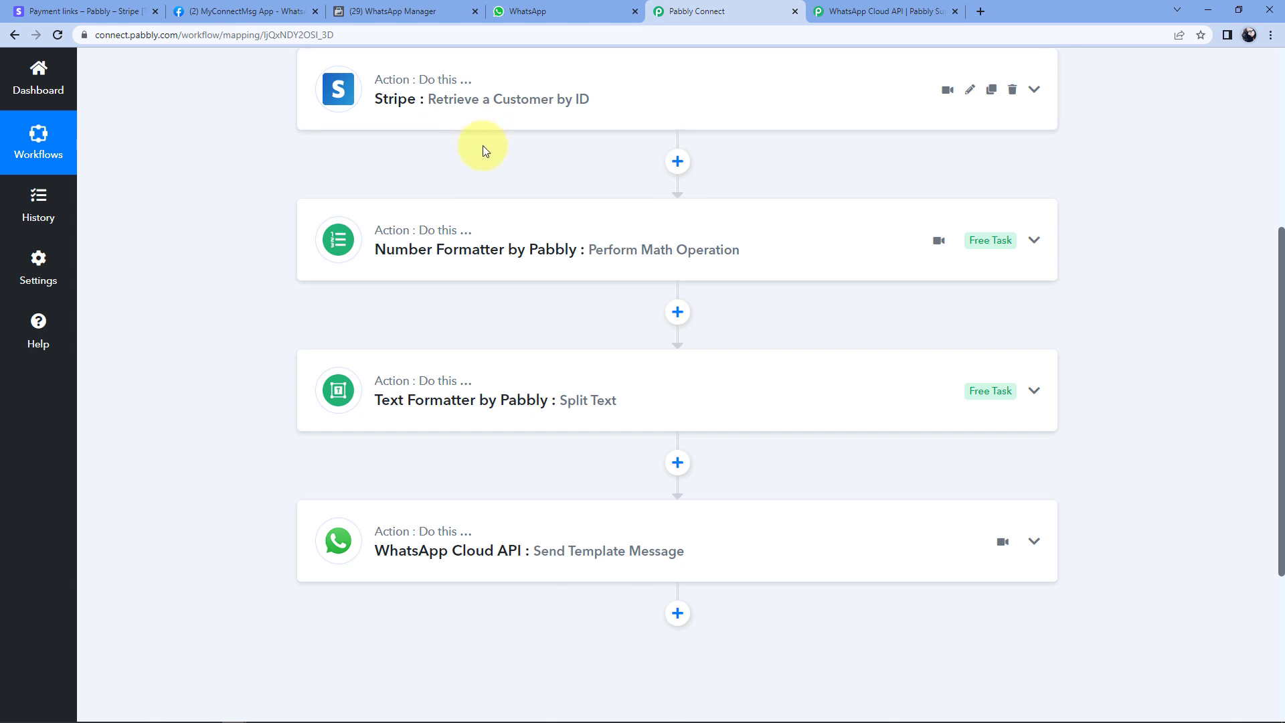
scroll(482, 146, down, 2)
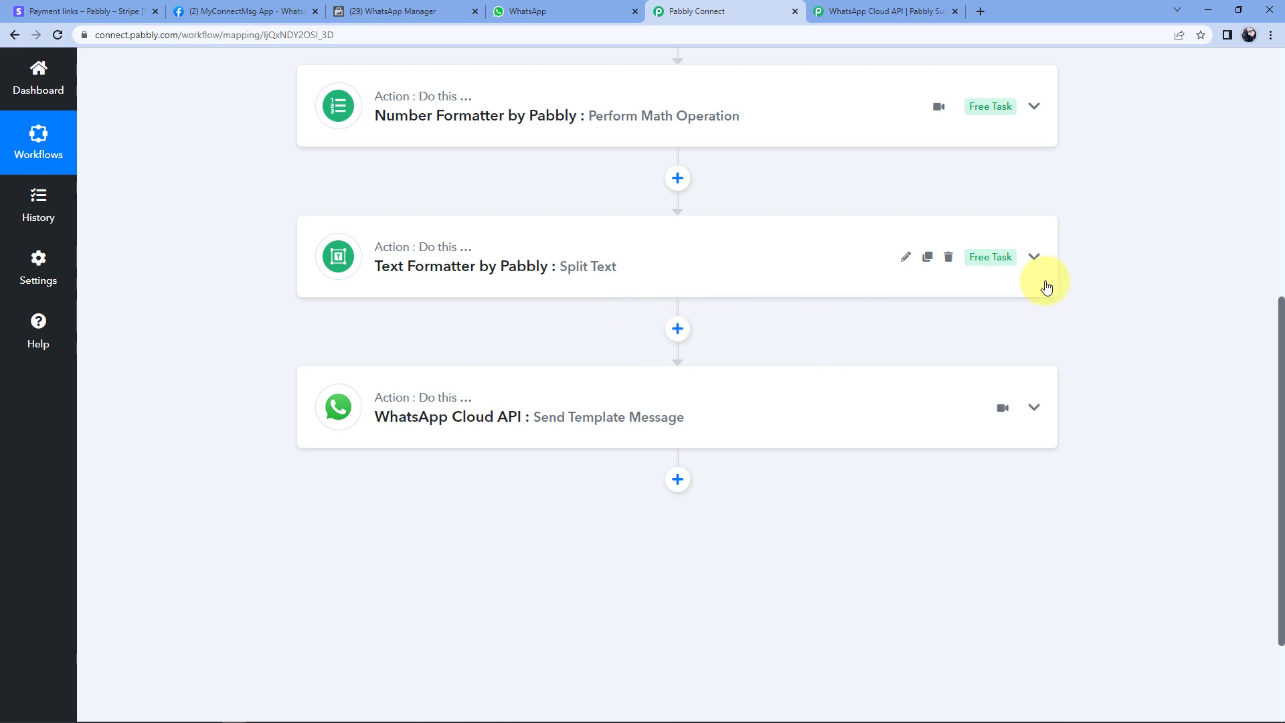
scroll(1106, 301, up, 7)
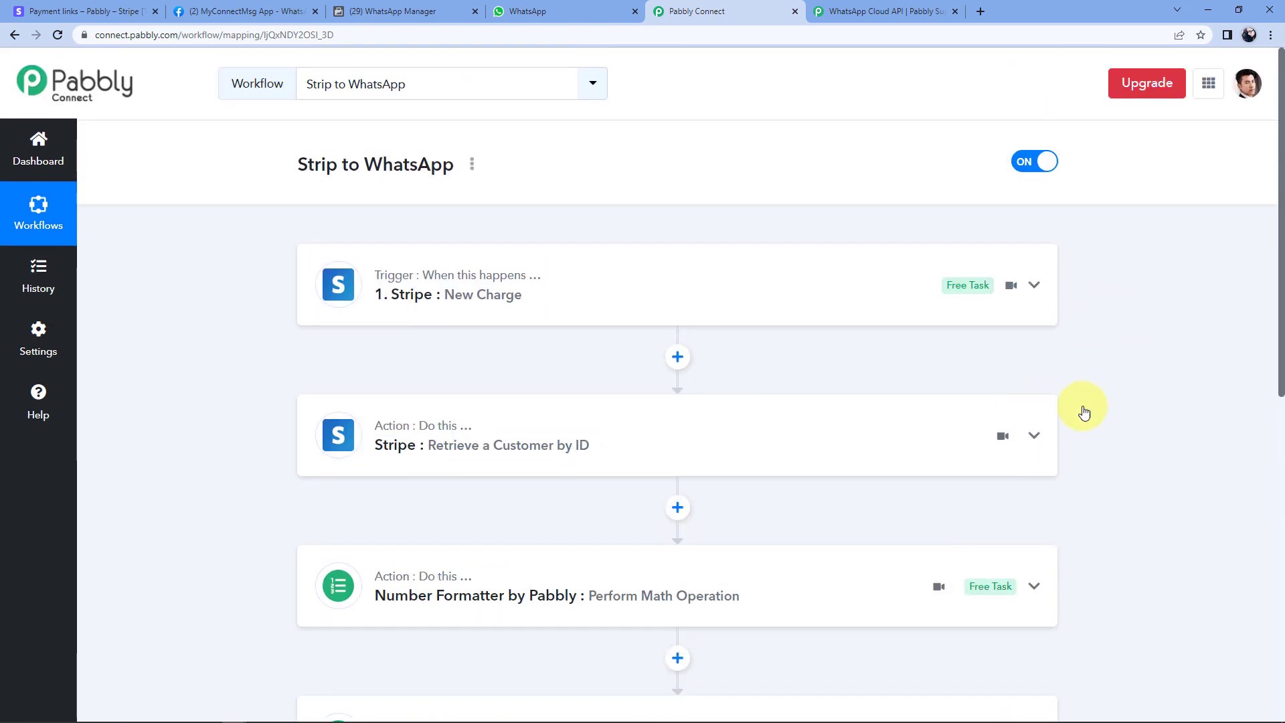